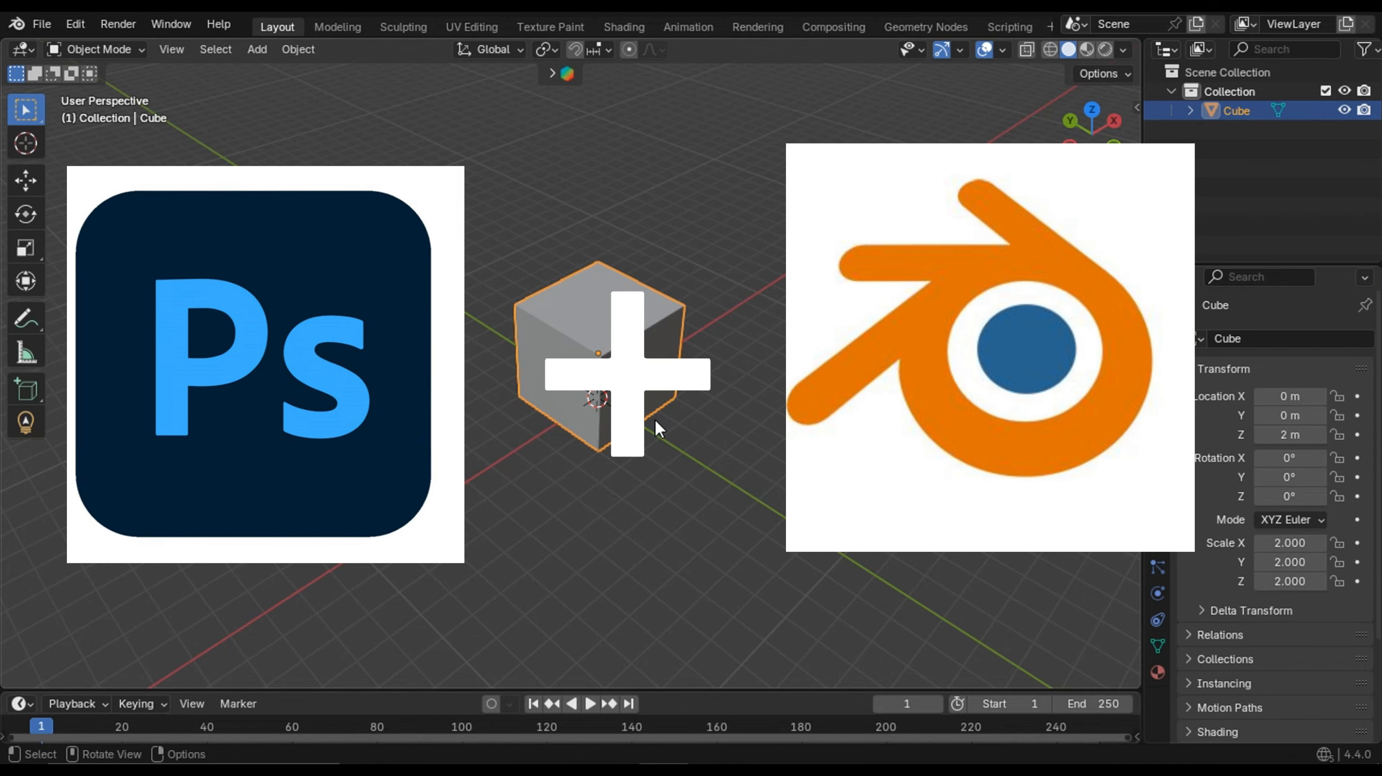
- Delete the existing cube and add a new default cube mesh at the origin
key(Delete)
key(shift+a)
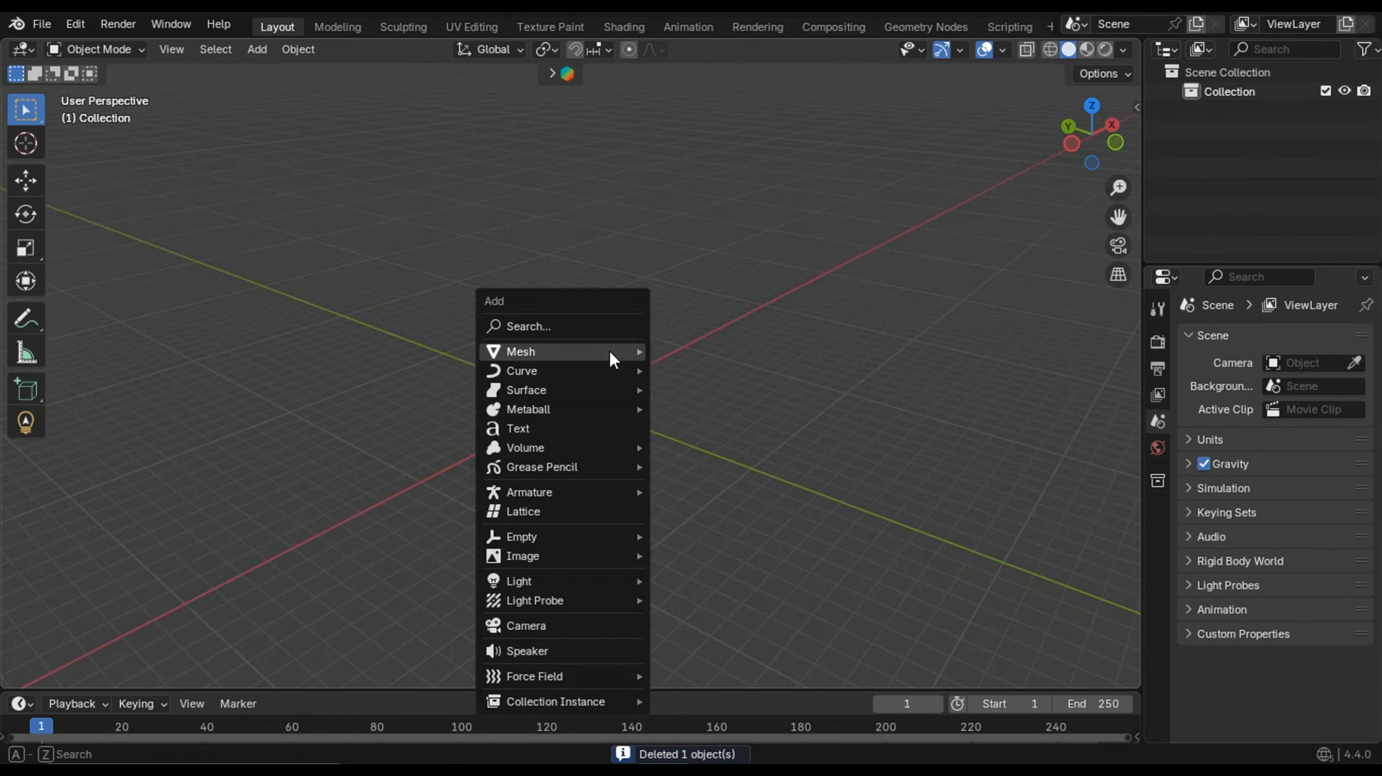
mouse_move(612, 352)
click(726, 369)
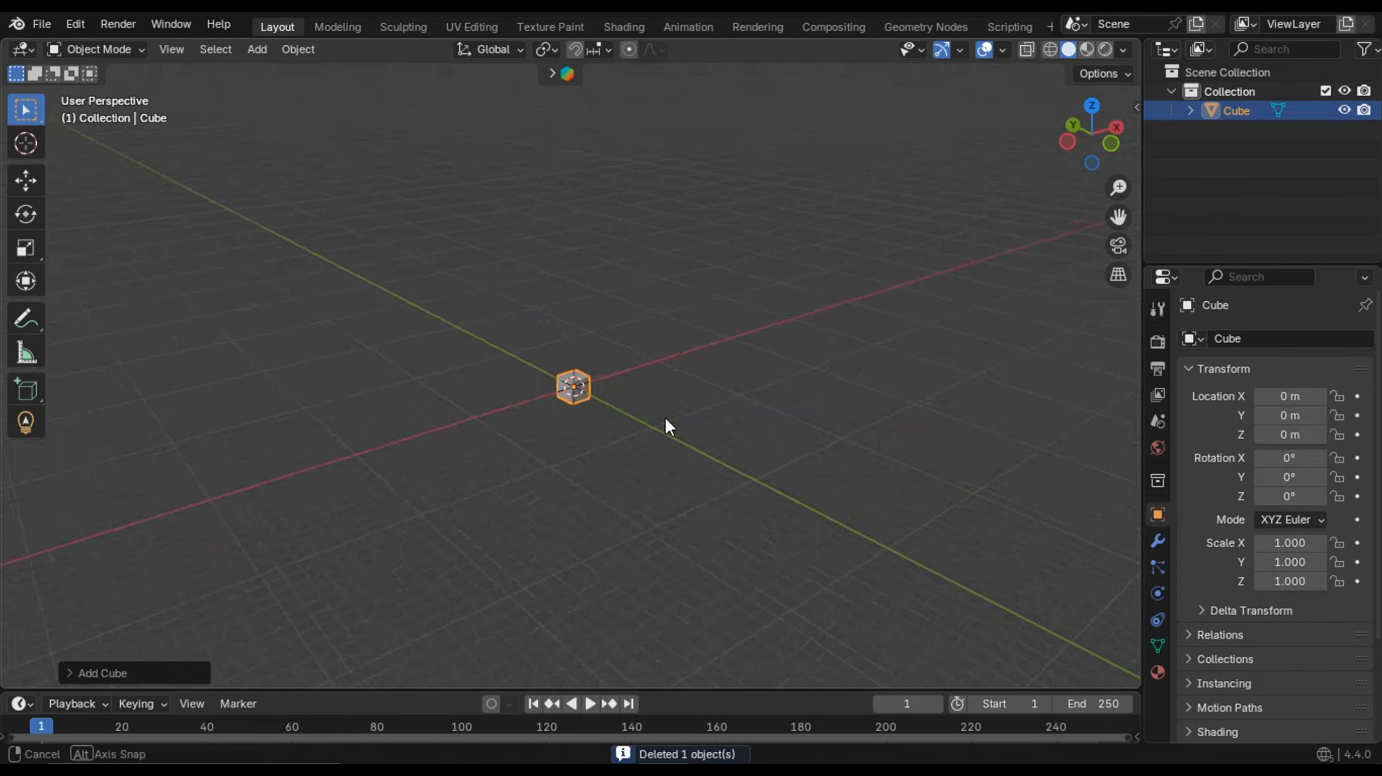
- Scale the new cube uniformly by a factor of 4
scroll(665, 417, up, 3)
key(s)
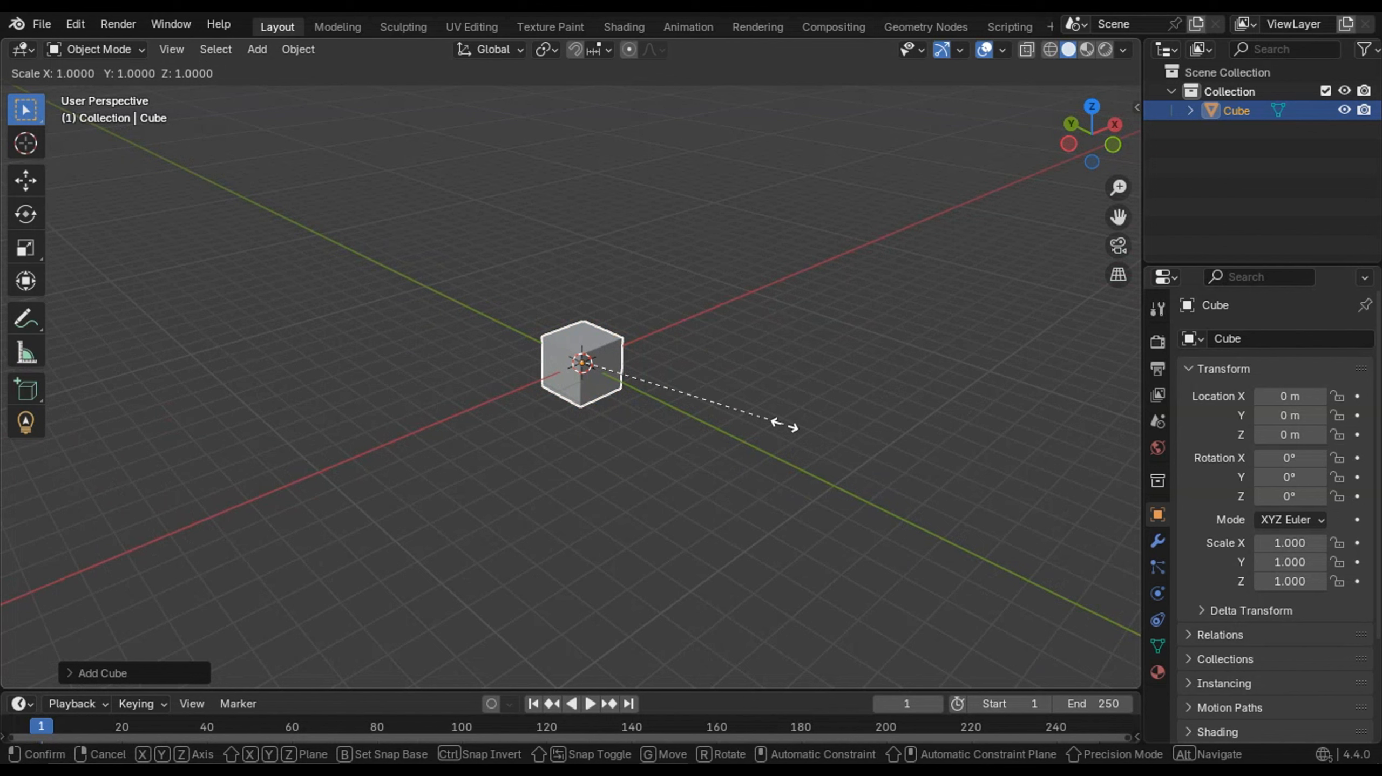
text(2)
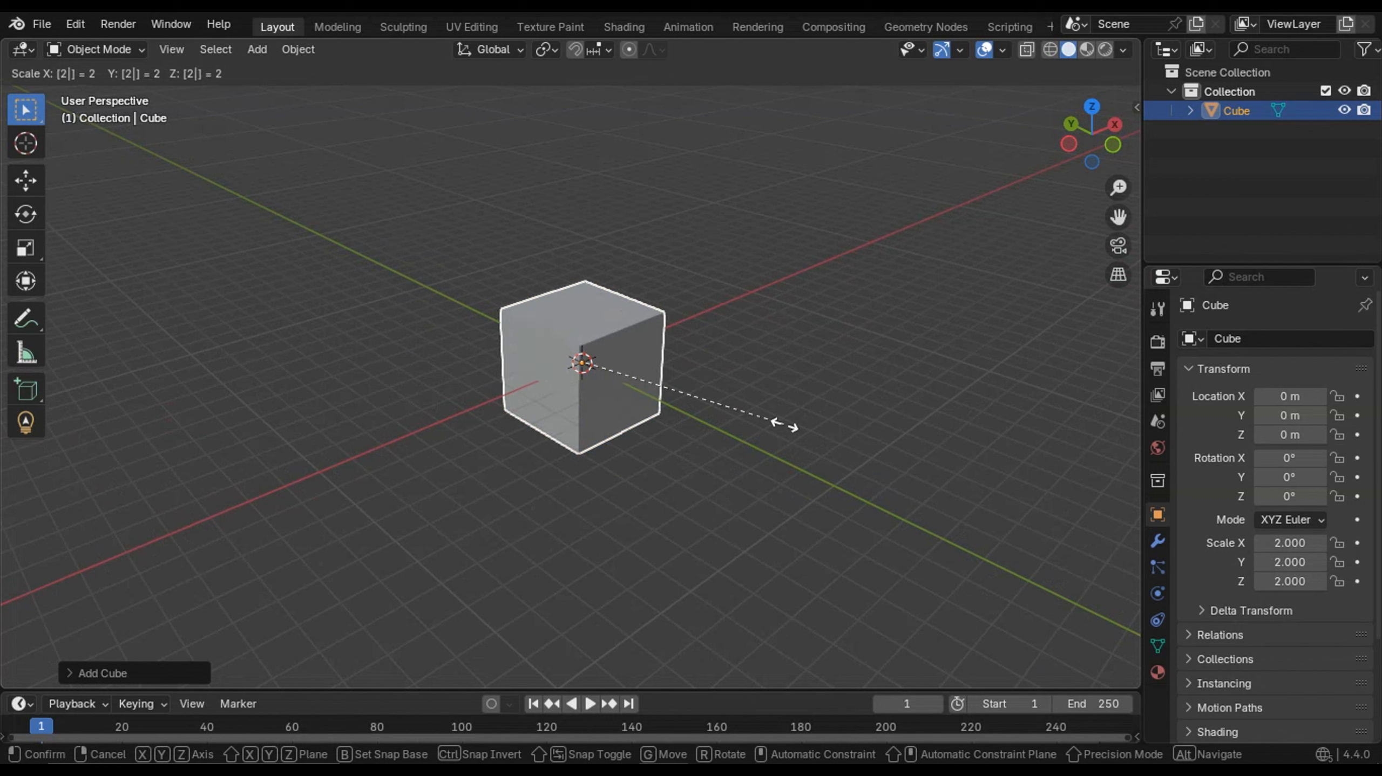
key(BackSpace)
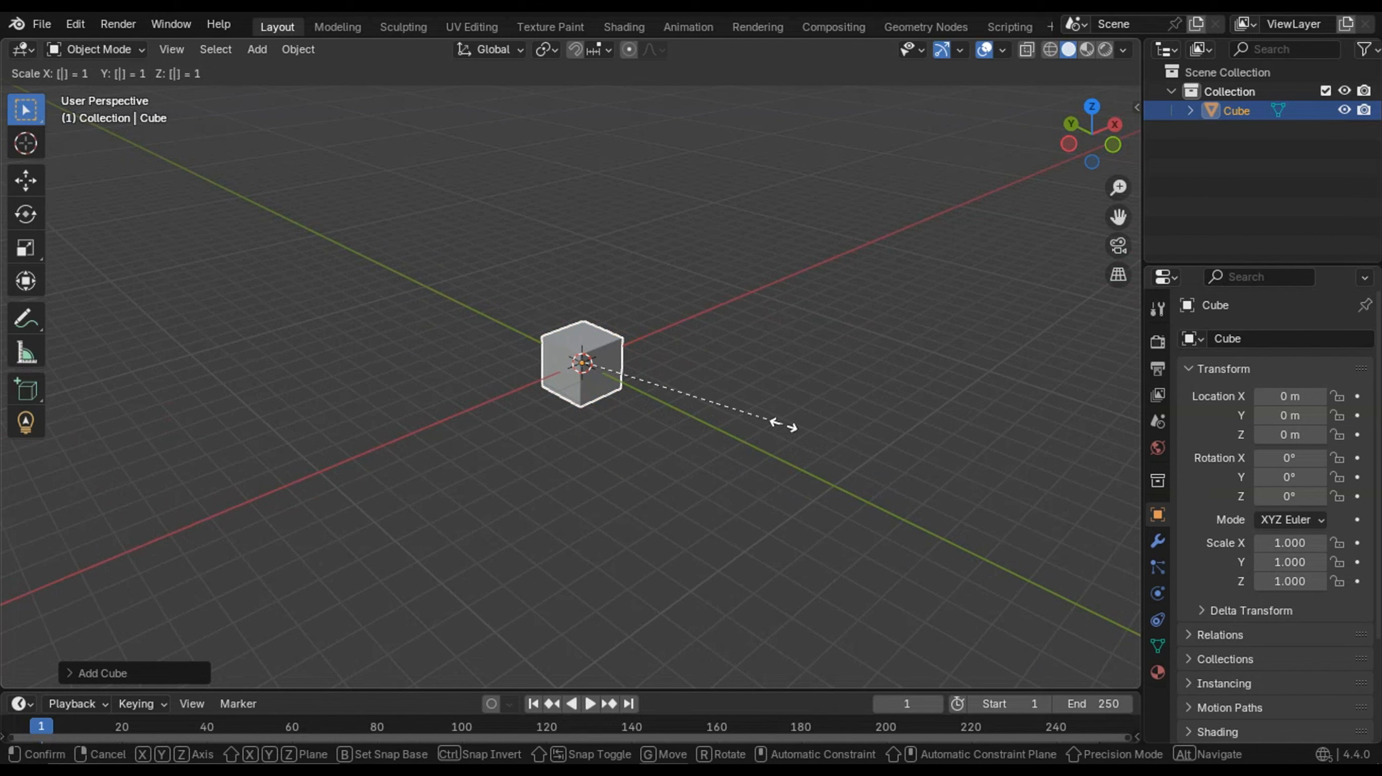
key(BackSpace)
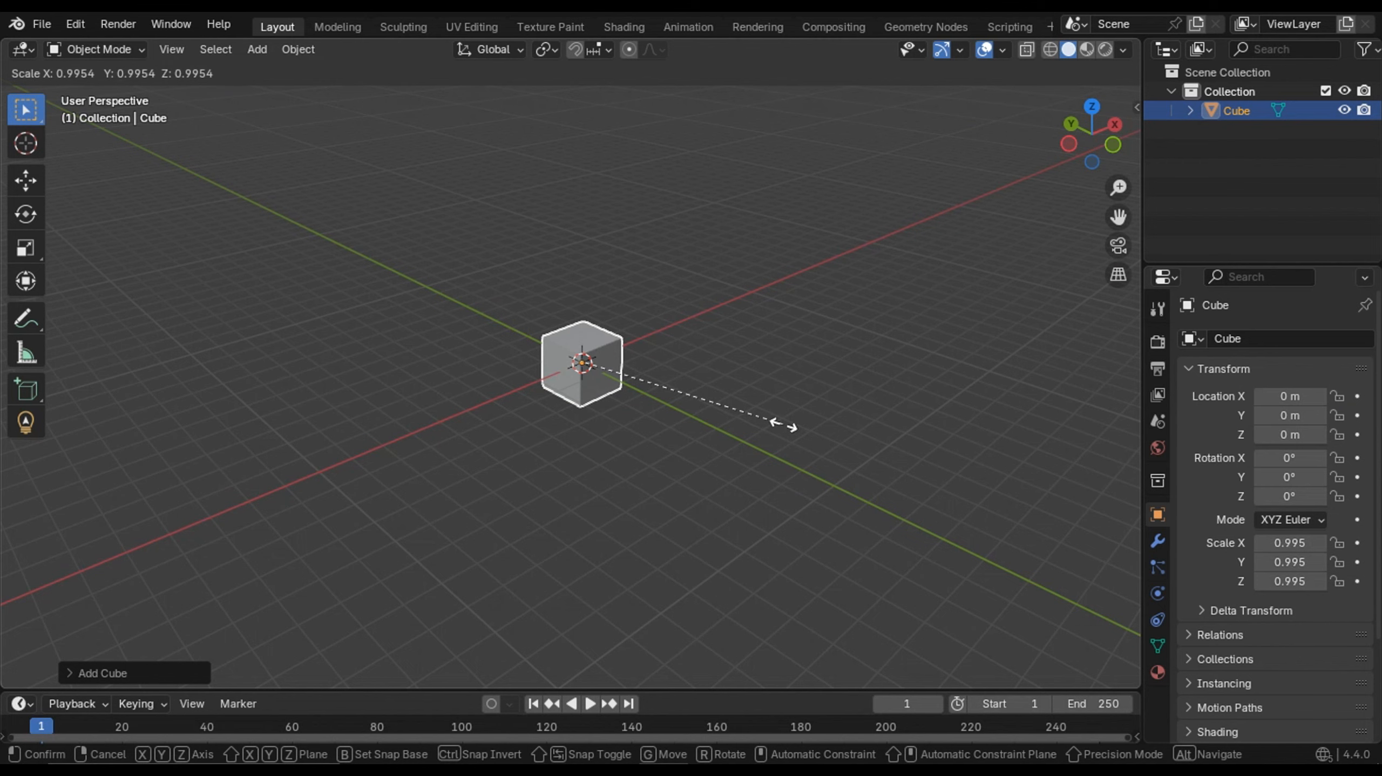
text(4)
key(Return)
- Move the cube 4 m up along the Z axis so it rests on the grid
scroll(783, 422, down, 3)
middle_drag(783, 422, 708, 442)
scroll(751, 445, up, 4)
key(g)
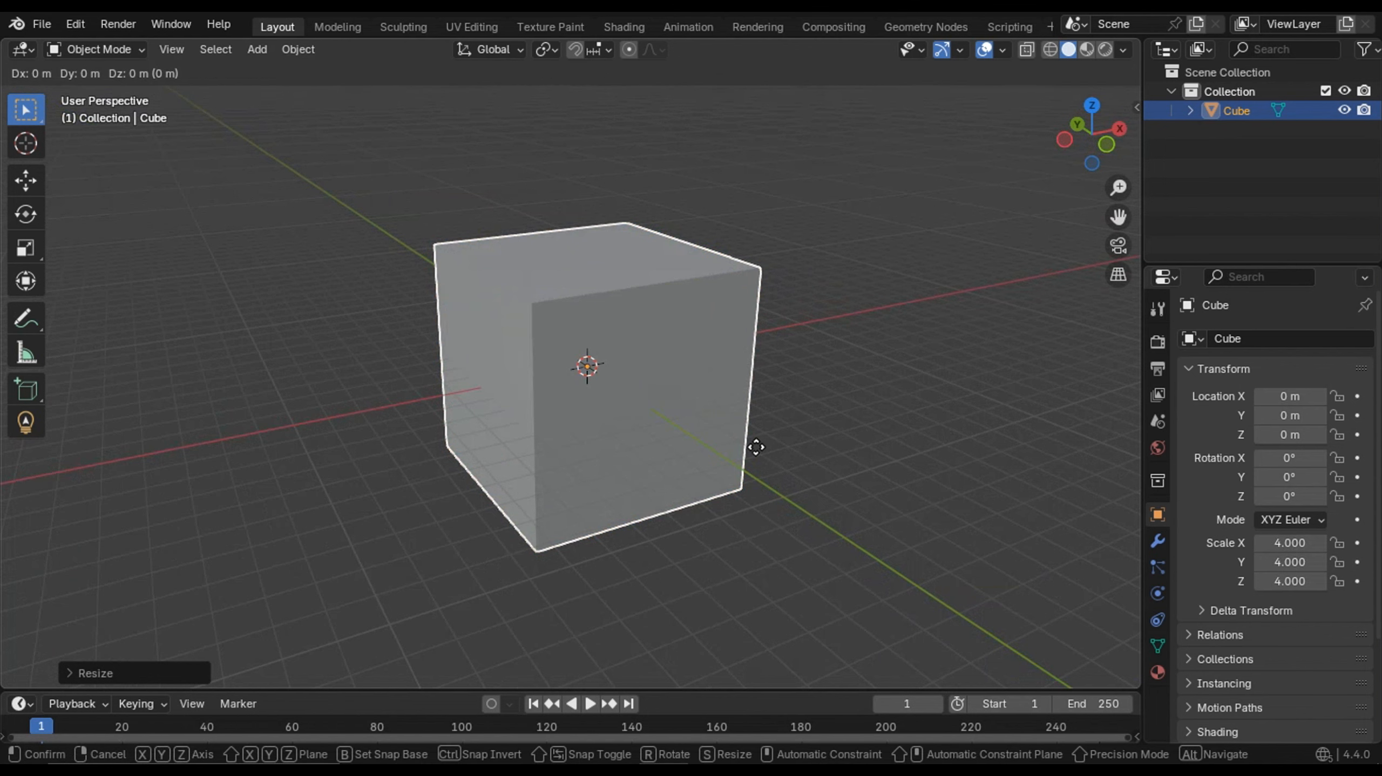
key(z)
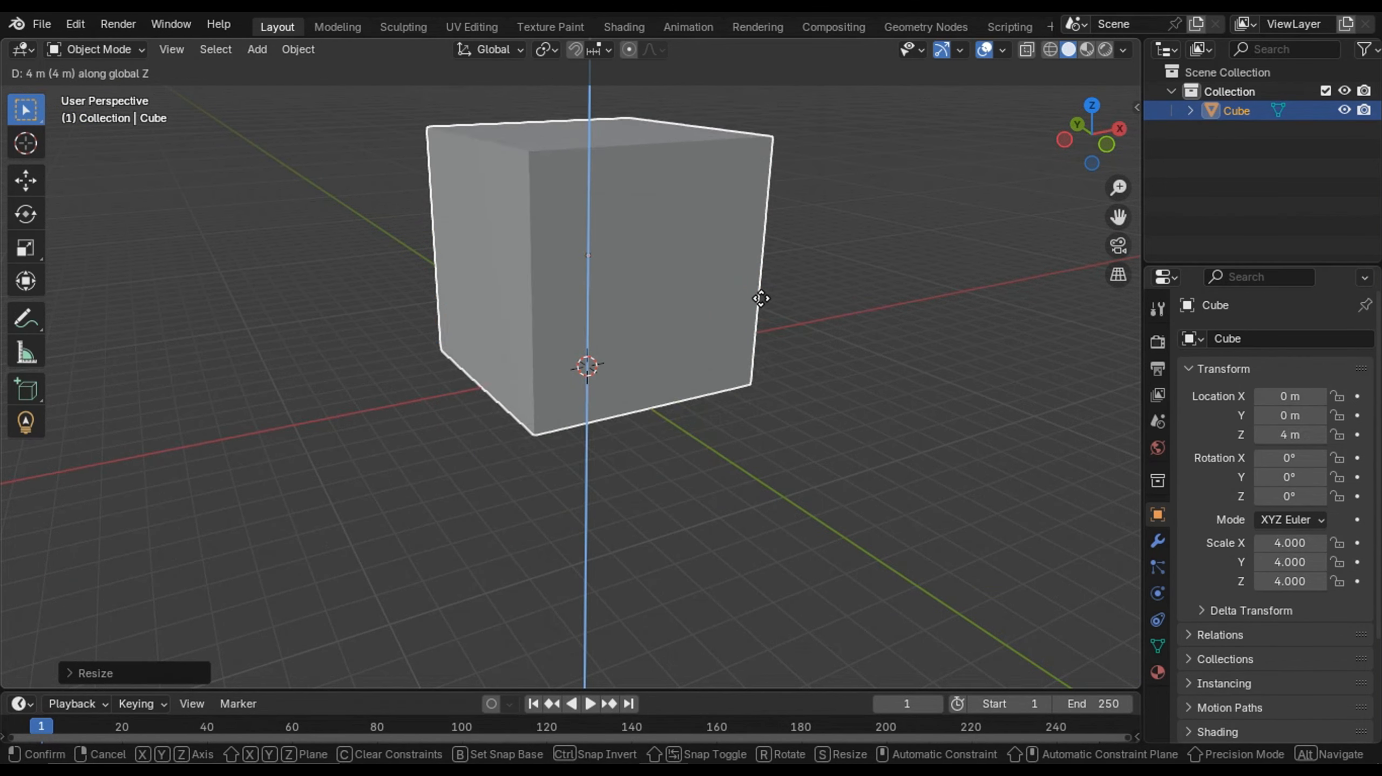
click(776, 341)
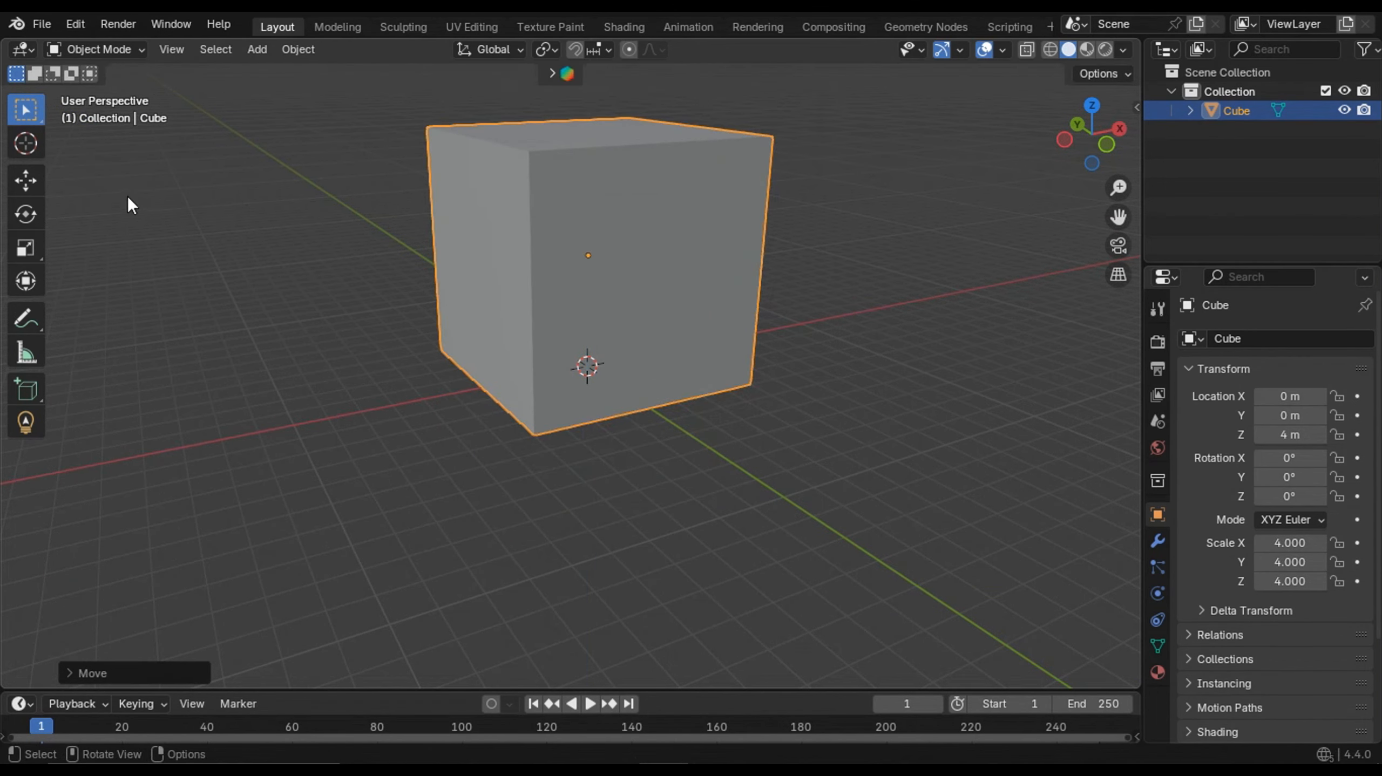
click(22, 183)
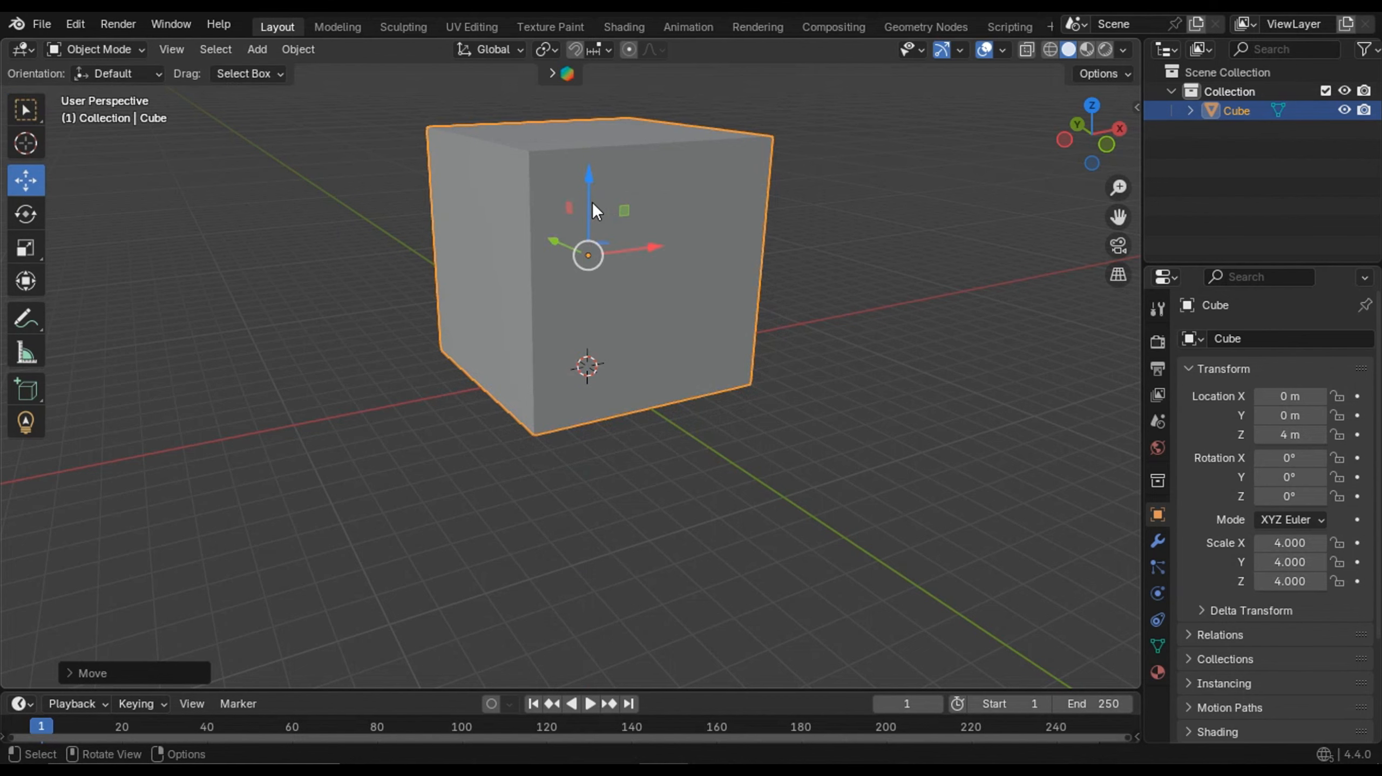
mouse_move(592, 203)
mouse_down()
mouse_move(599, 247)
mouse_move(605, 222)
mouse_up()
right_click(605, 221)
- Enter Edit Mode with edge selection and subdivide the whole cube
scroll(641, 261, down, 2)
shift+middle_drag(646, 309, 649, 374)
scroll(663, 317, up, 1)
key(Tab)
scroll(628, 341, up, 1)
click(166, 50)
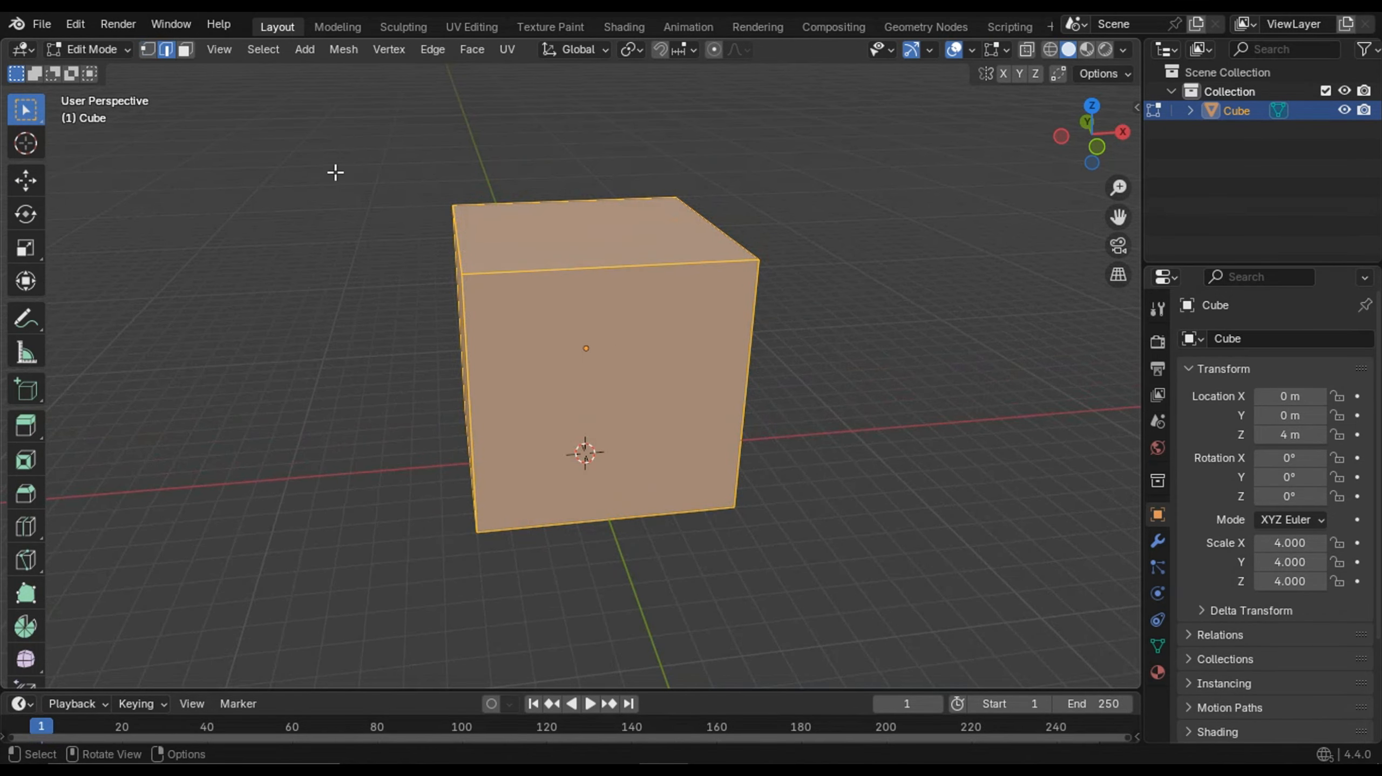
key(ctrl+e)
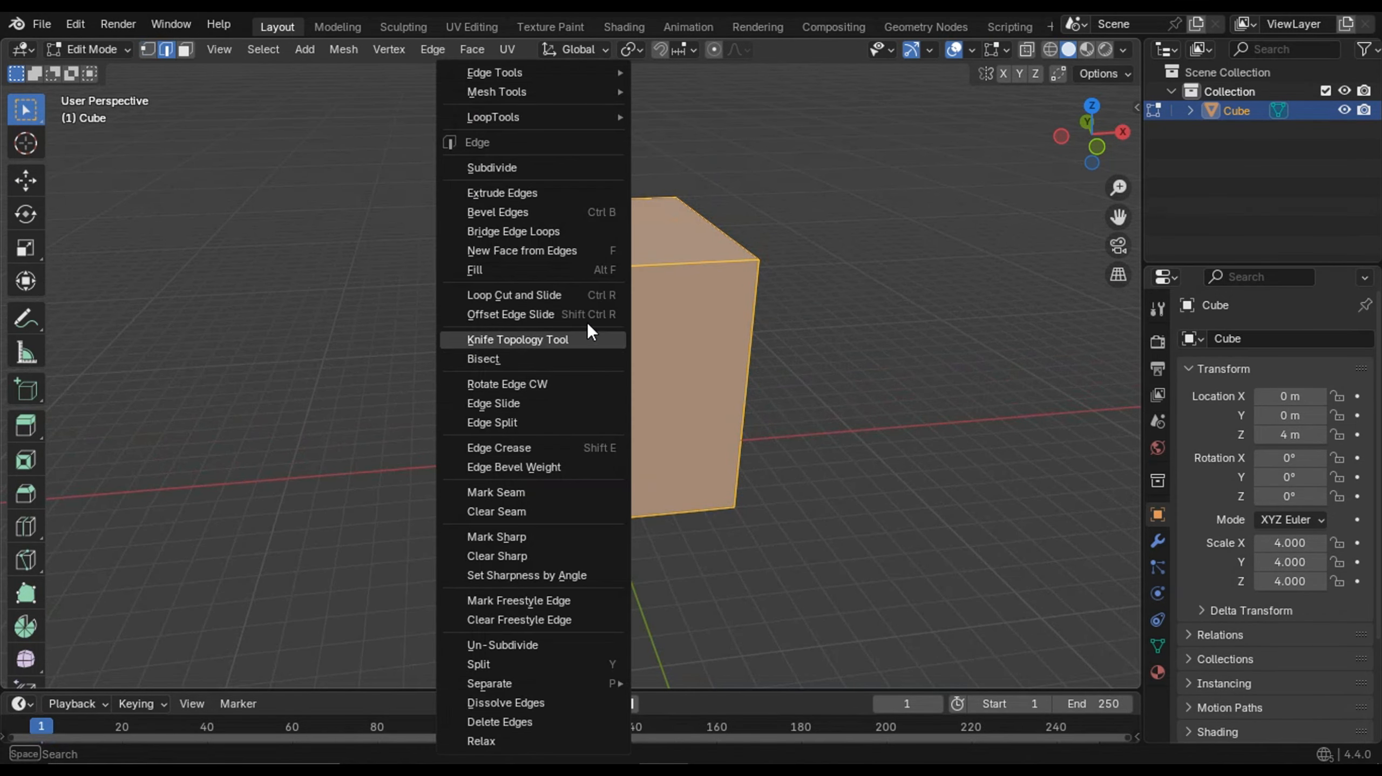
click(537, 161)
middle_drag(600, 299, 701, 320)
- Set the subdivision's number of cuts to 5 for a six-by-six grid on each side
click(103, 673)
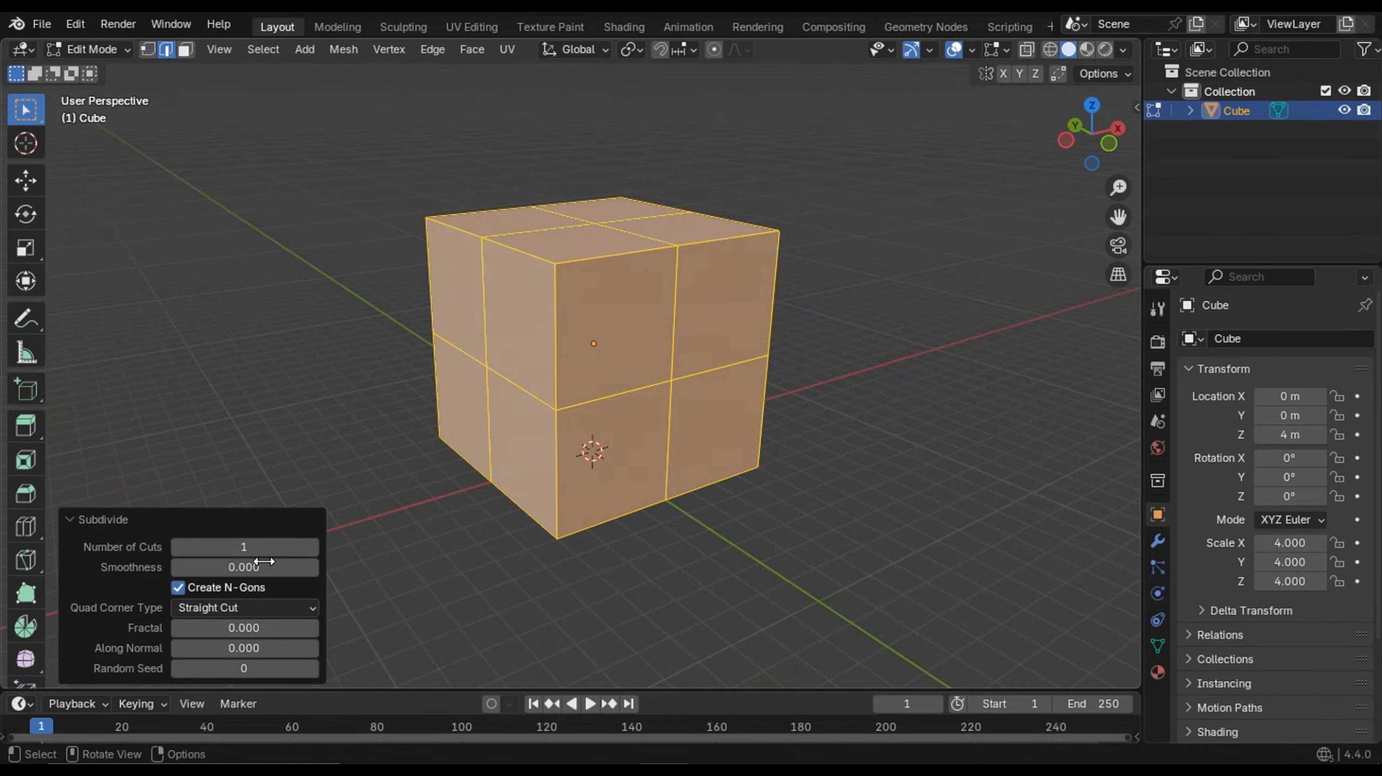
click(313, 547)
click(313, 547)
click(313, 547)
click(313, 547)
middle_drag(349, 530, 631, 480)
click(74, 518)
middle_drag(544, 228, 584, 271)
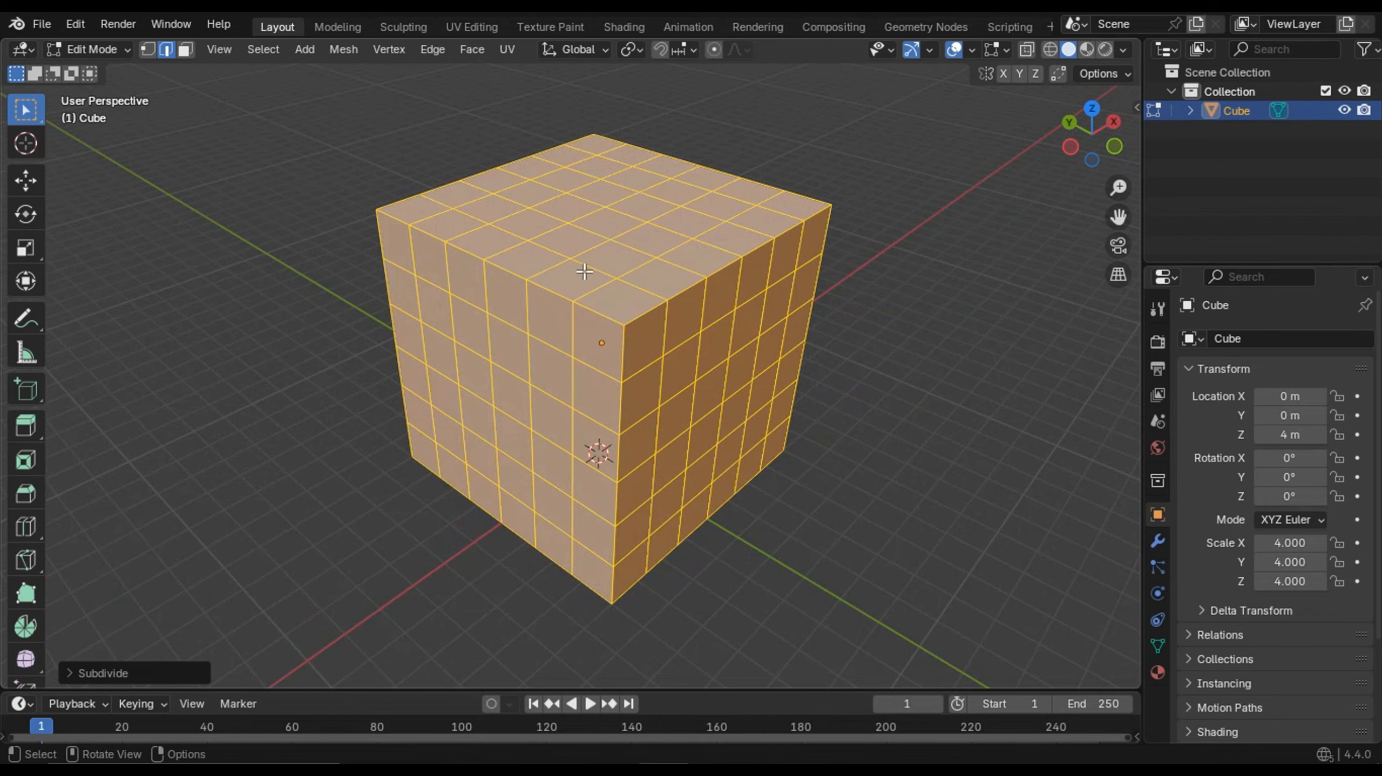
- Clear the mesh selection and switch to face selection mode
middle_drag(543, 318, 630, 365)
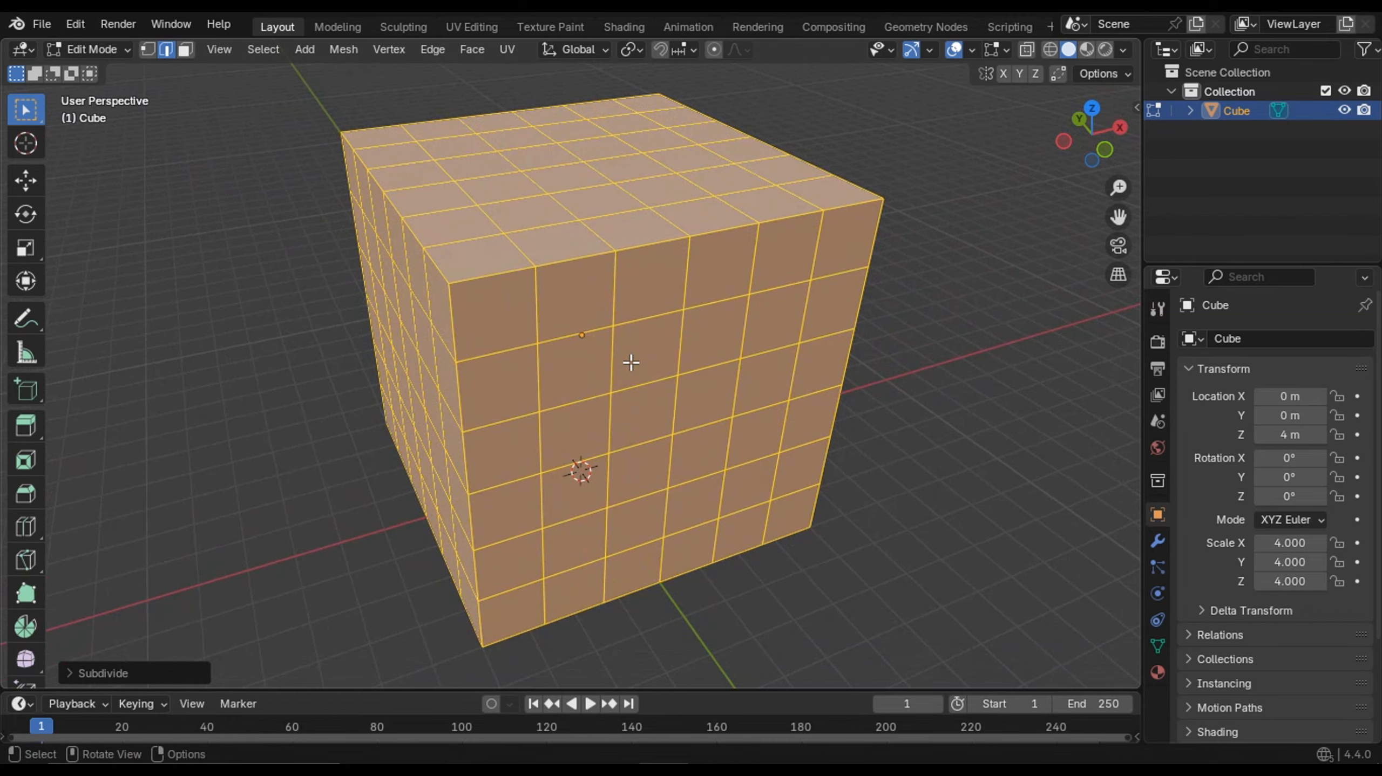
click(568, 284)
scroll(567, 285, down, 2)
middle_drag(568, 286, 616, 317)
scroll(616, 316, up, 2)
click(186, 51)
mouse_move(789, 362)
middle_down()
mouse_move(749, 380)
mouse_move(781, 385)
middle_up()
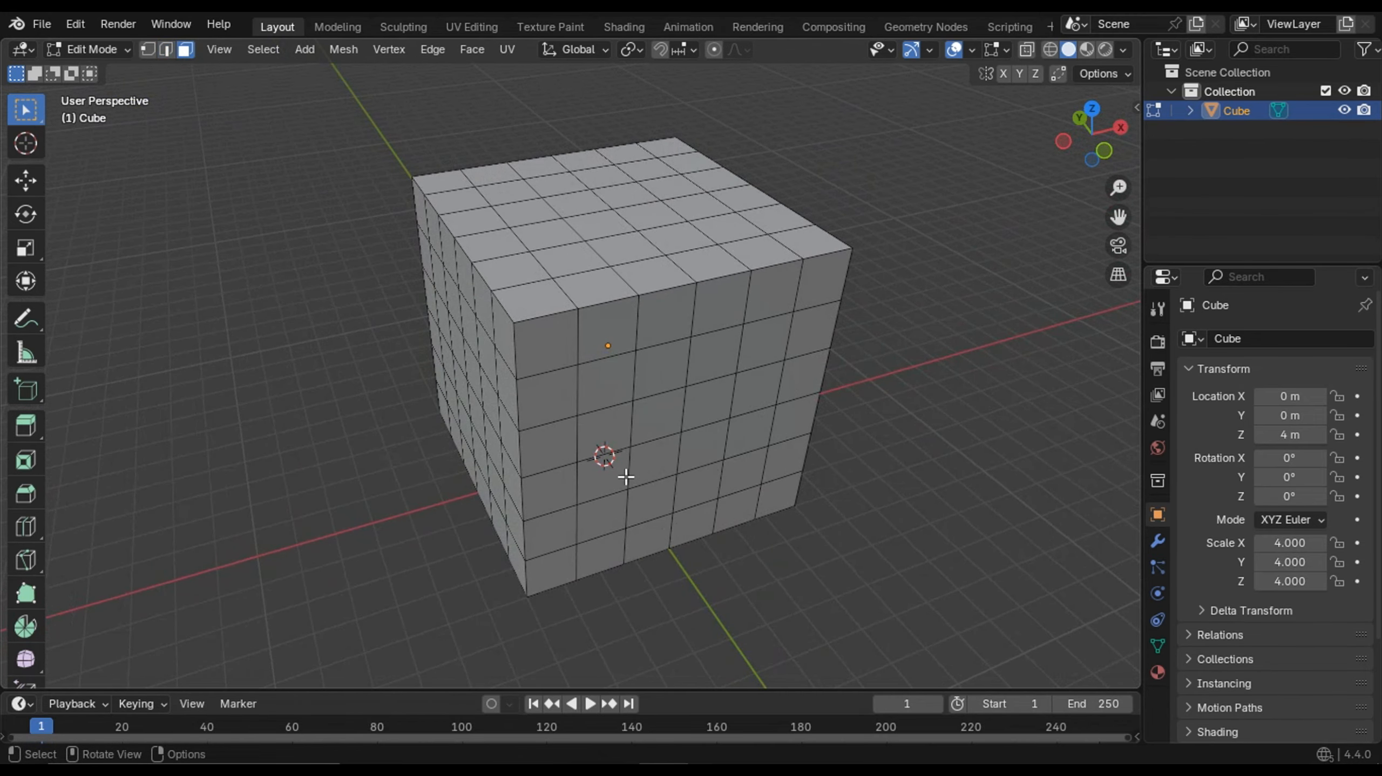
- Circle-select a one-face-wide path up the second column of the -Y side and onto the top, deselecting stray faces
key(c)
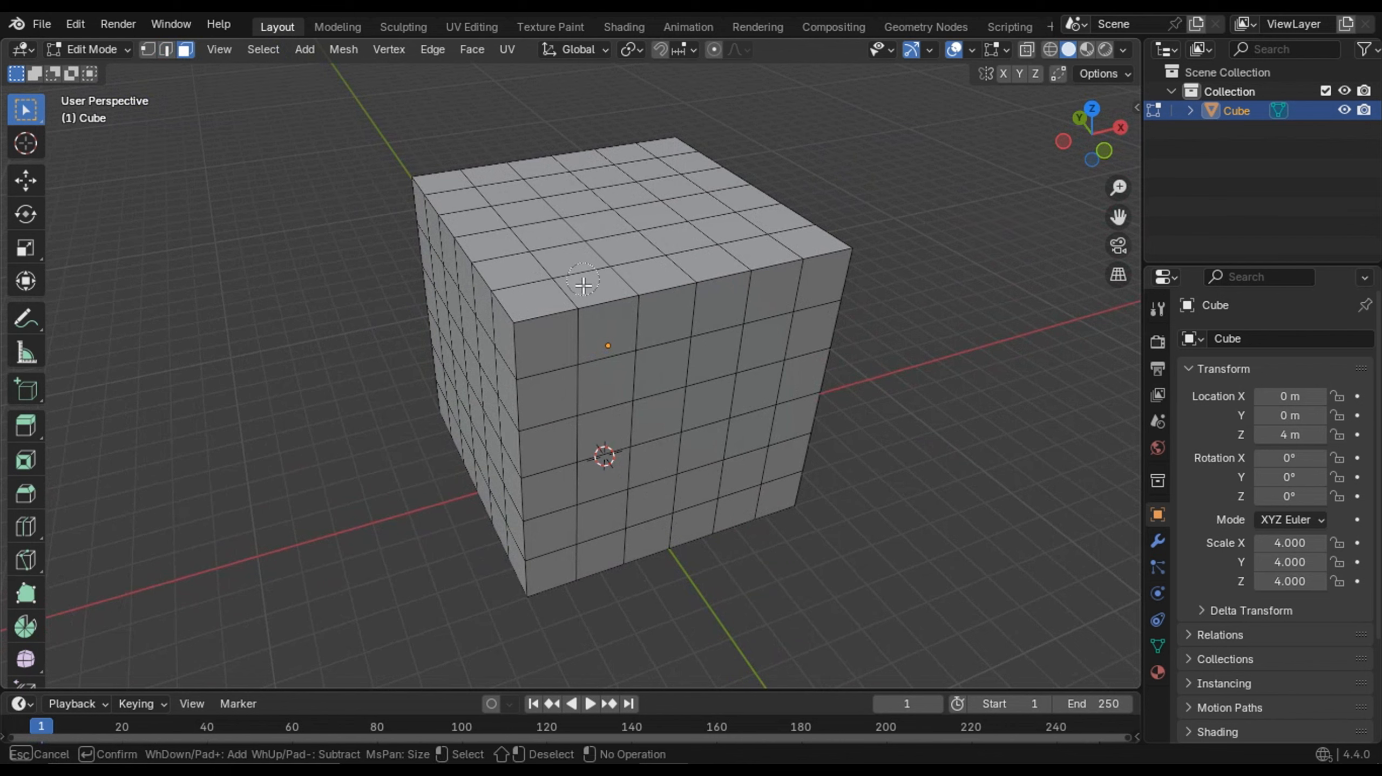
scroll(601, 333, down, 4)
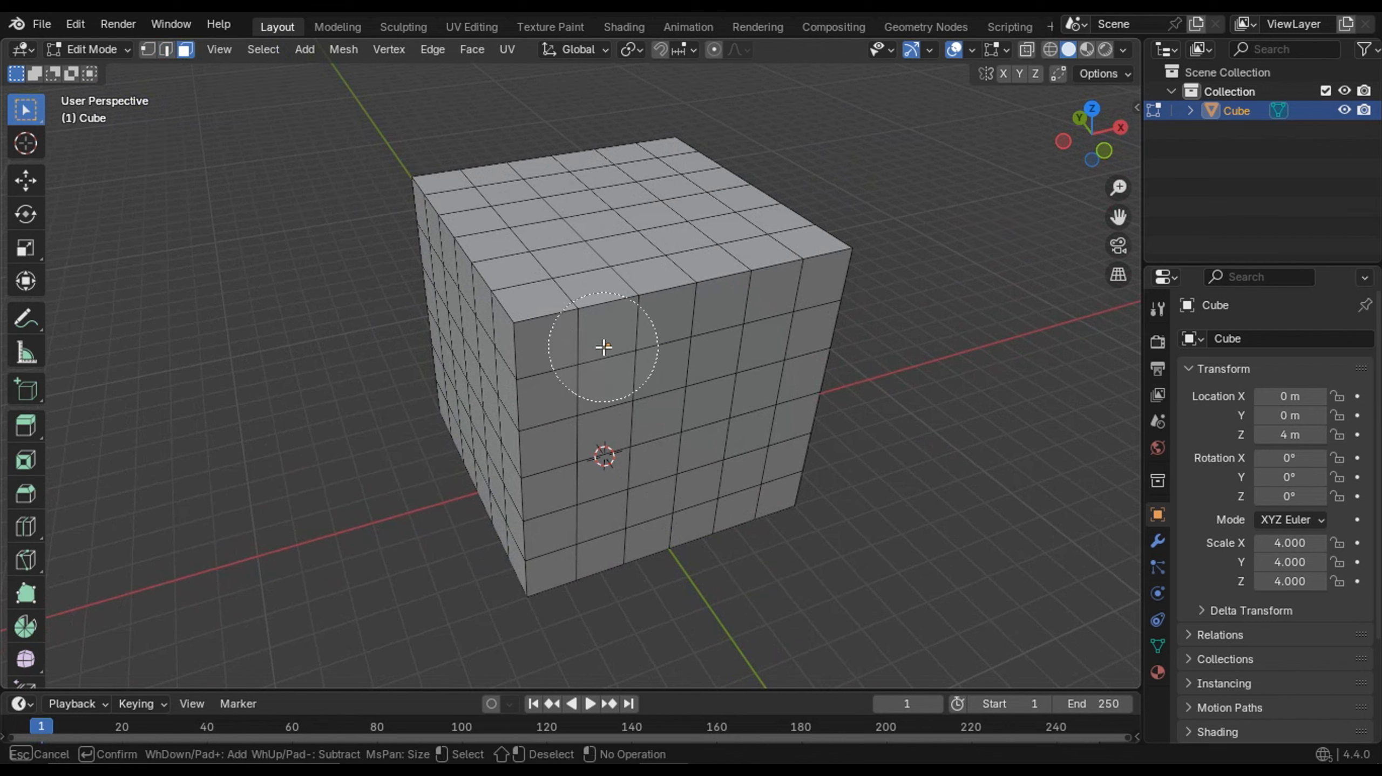
scroll(604, 346, up, 3)
scroll(604, 343, down, 6)
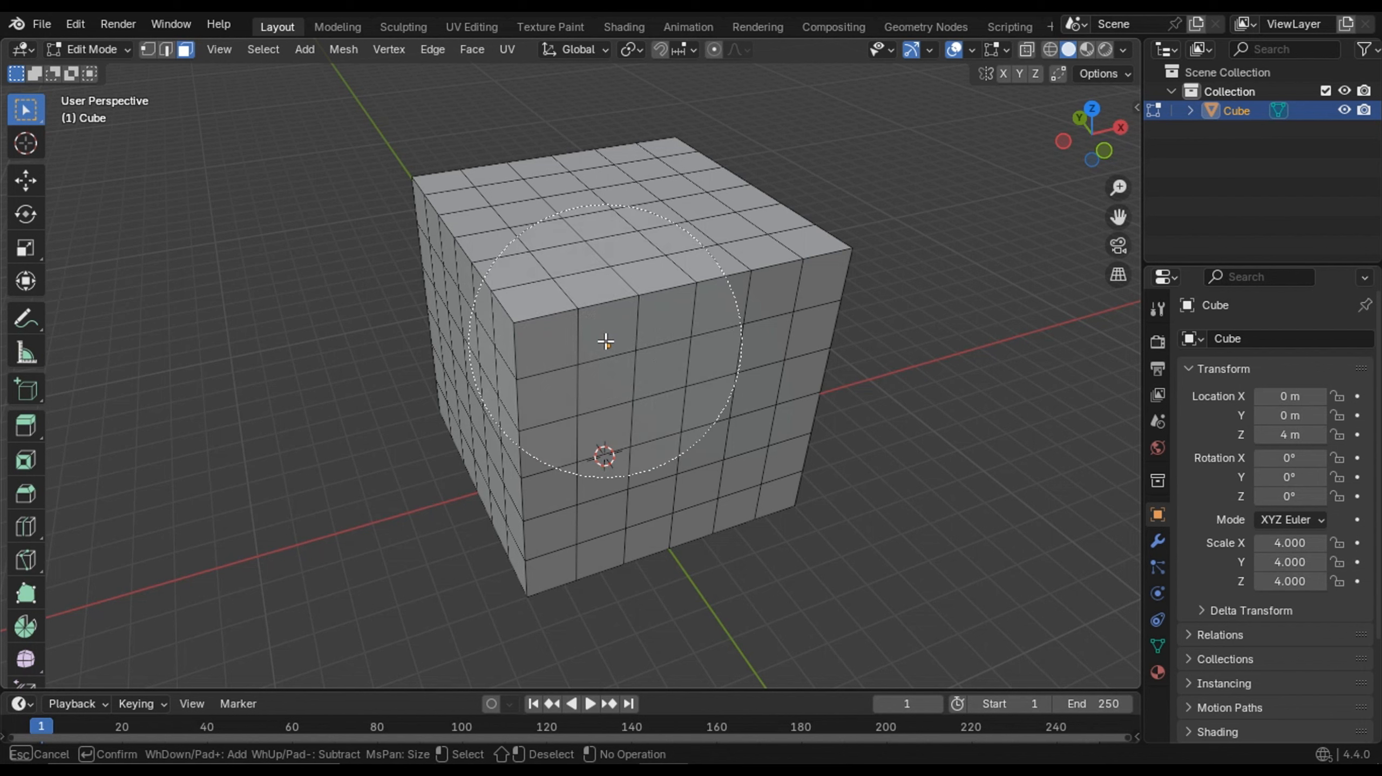
scroll(606, 340, up, 5)
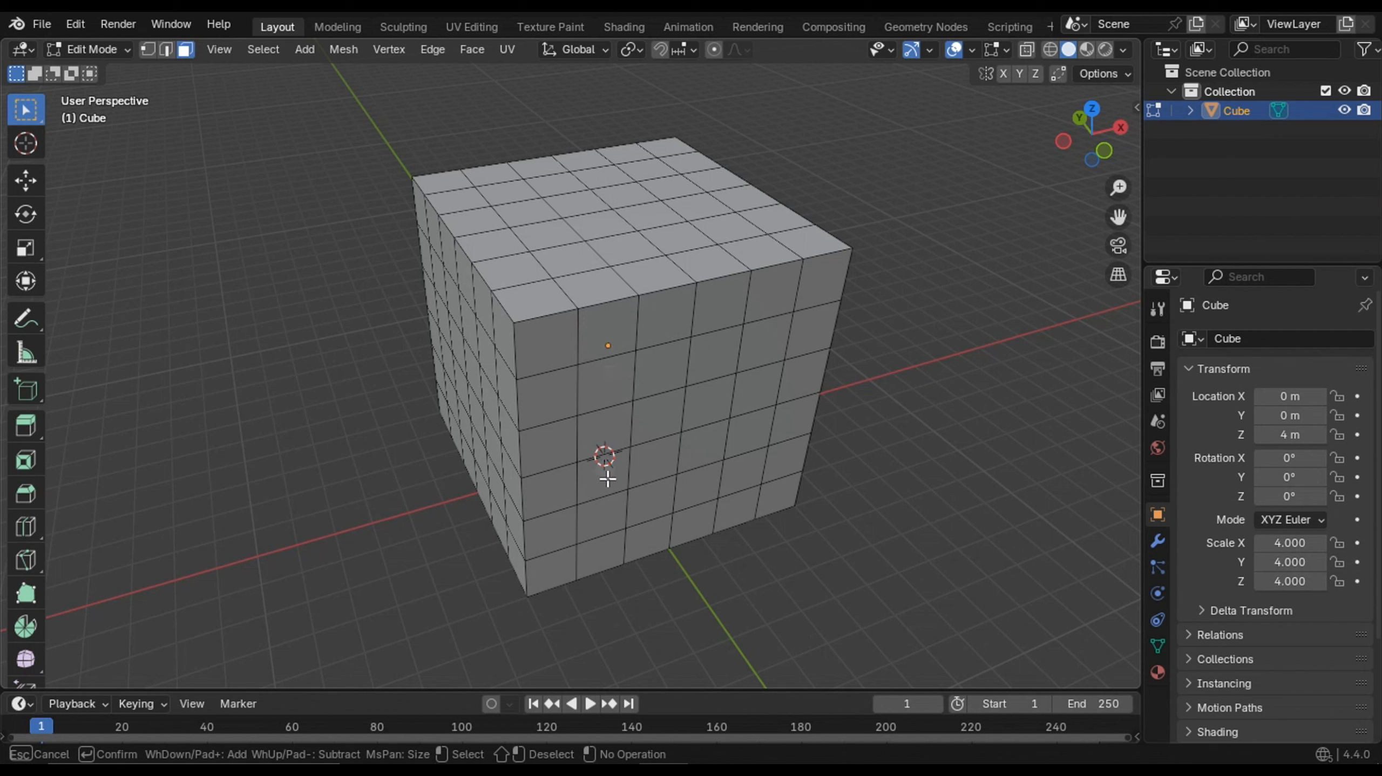
mouse_move(601, 523)
mouse_down()
mouse_move(609, 295)
mouse_move(536, 200)
mouse_up()
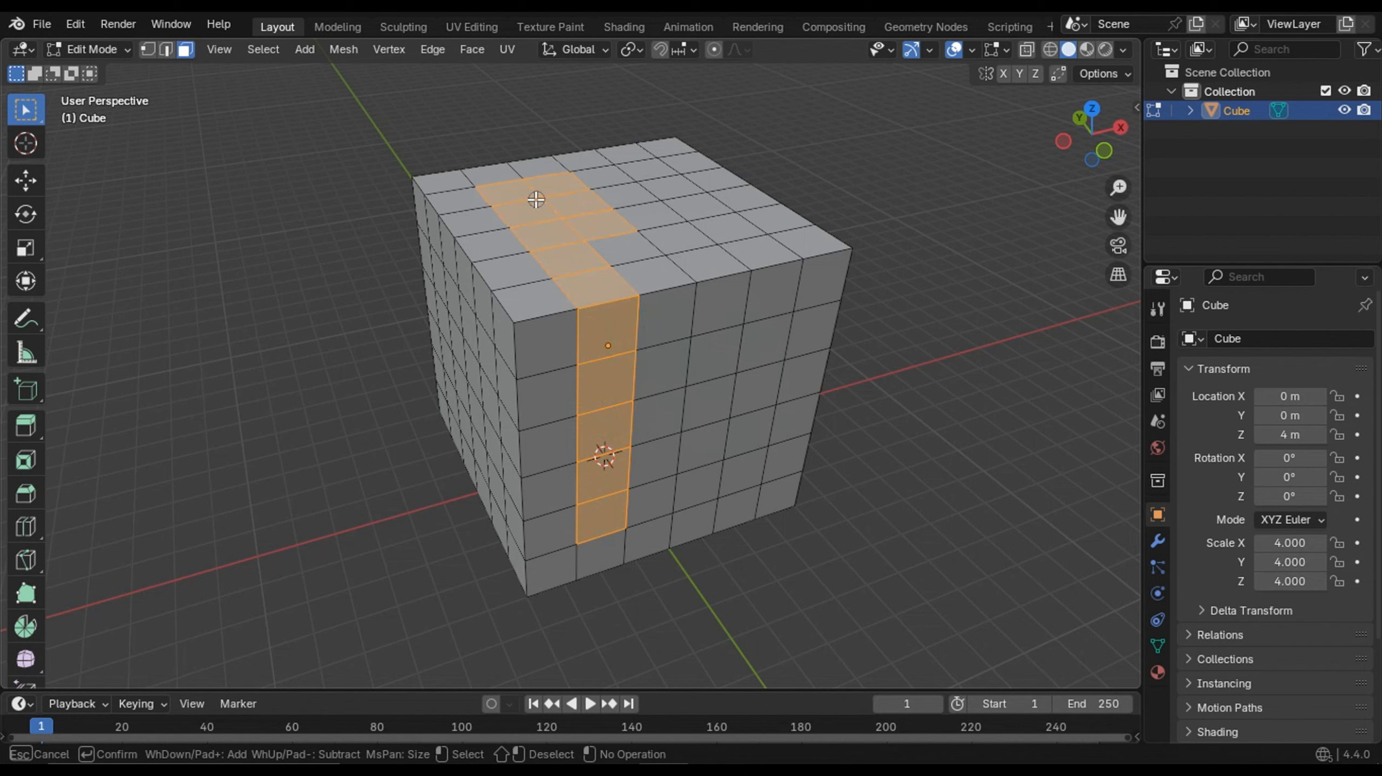
mouse_move(604, 240)
shift+mouse_down()
mouse_move(589, 209)
mouse_move(608, 178)
mouse_move(565, 153)
shift+mouse_up()
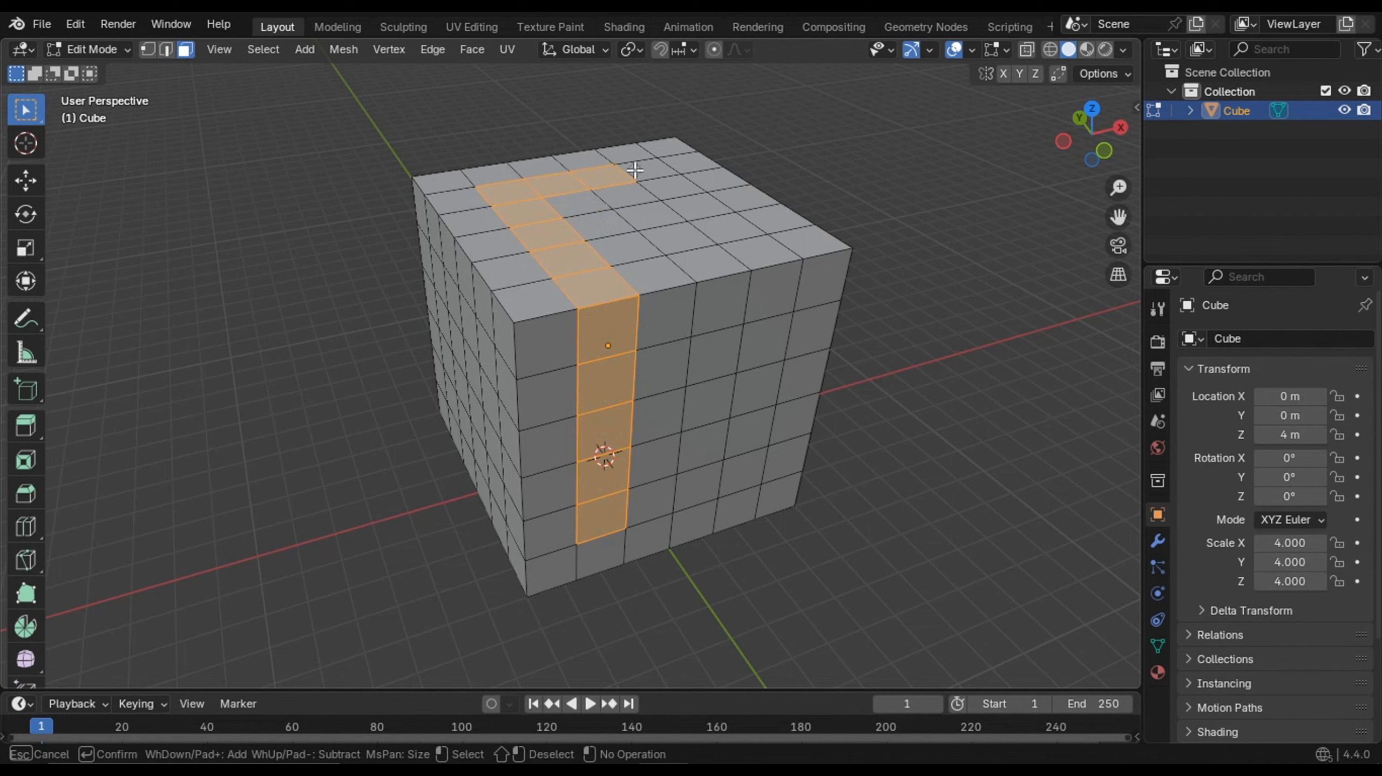
- Extend the top path to the +X edge and branch the -Y column's lower end in steps to the +X edge
mouse_move(633, 170)
mouse_down()
mouse_move(685, 203)
mouse_move(750, 197)
mouse_up()
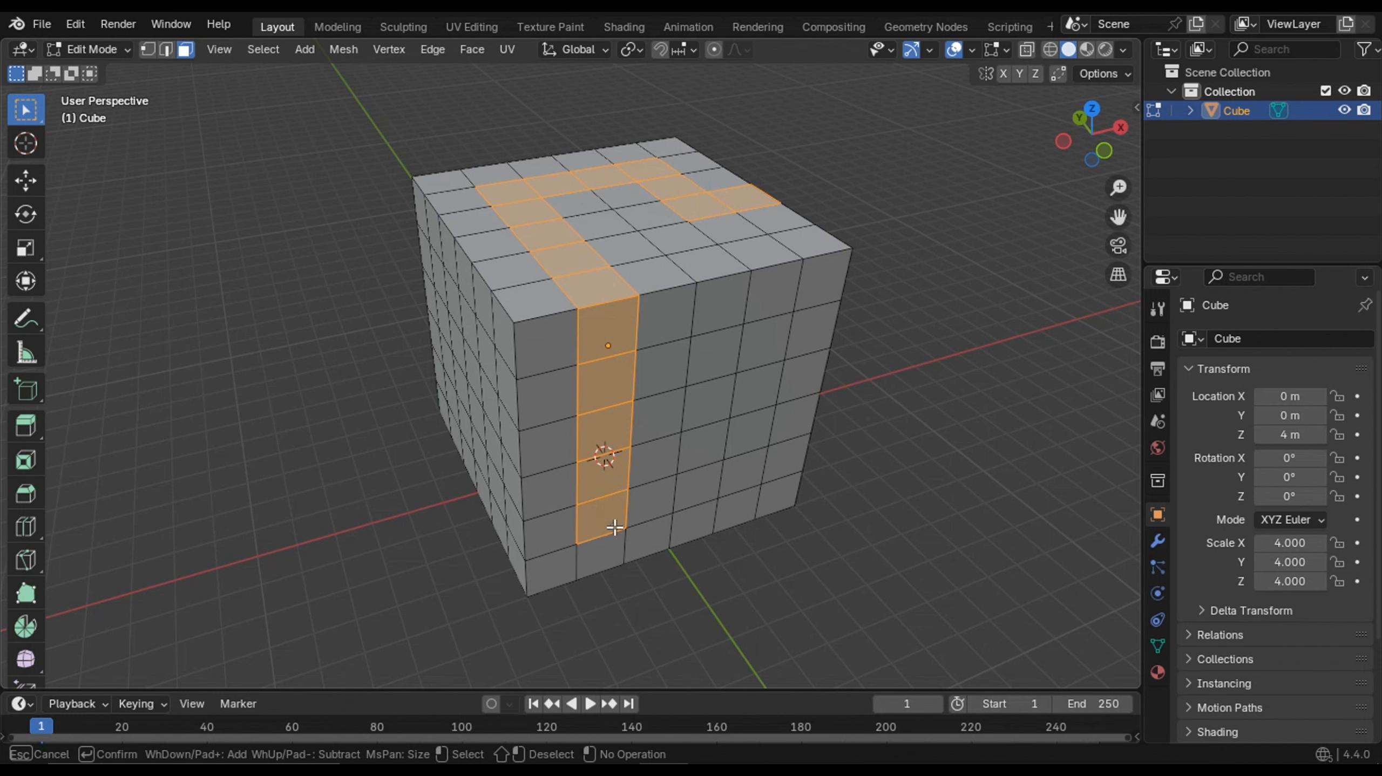
mouse_move(615, 518)
mouse_down()
mouse_move(691, 493)
mouse_move(706, 413)
mouse_move(806, 392)
mouse_move(806, 433)
mouse_up()
key(Escape)
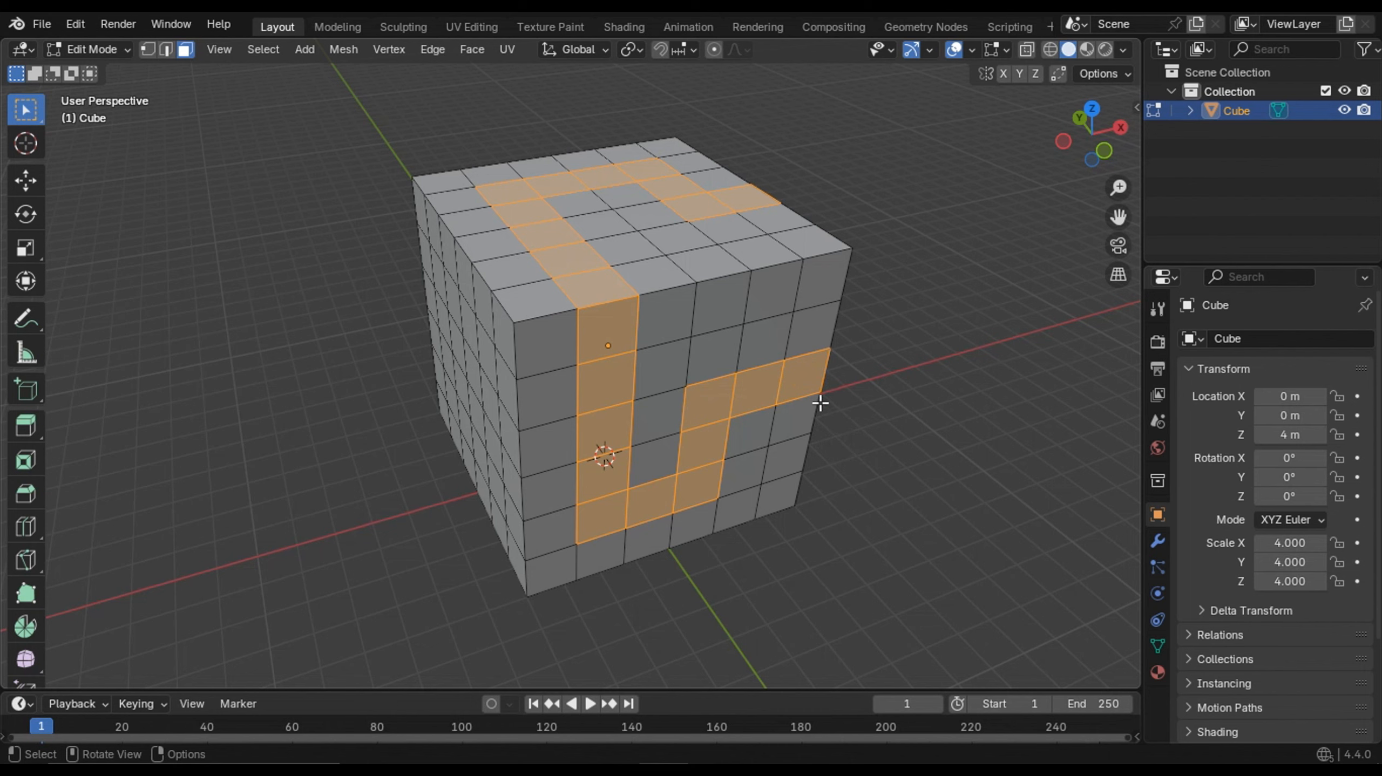
- On the +X side, select a path from the top band down and along the second row, deselecting the lower branch
middle_drag(814, 419, 533, 411)
key(c)
click(533, 412)
drag(533, 412, 623, 571)
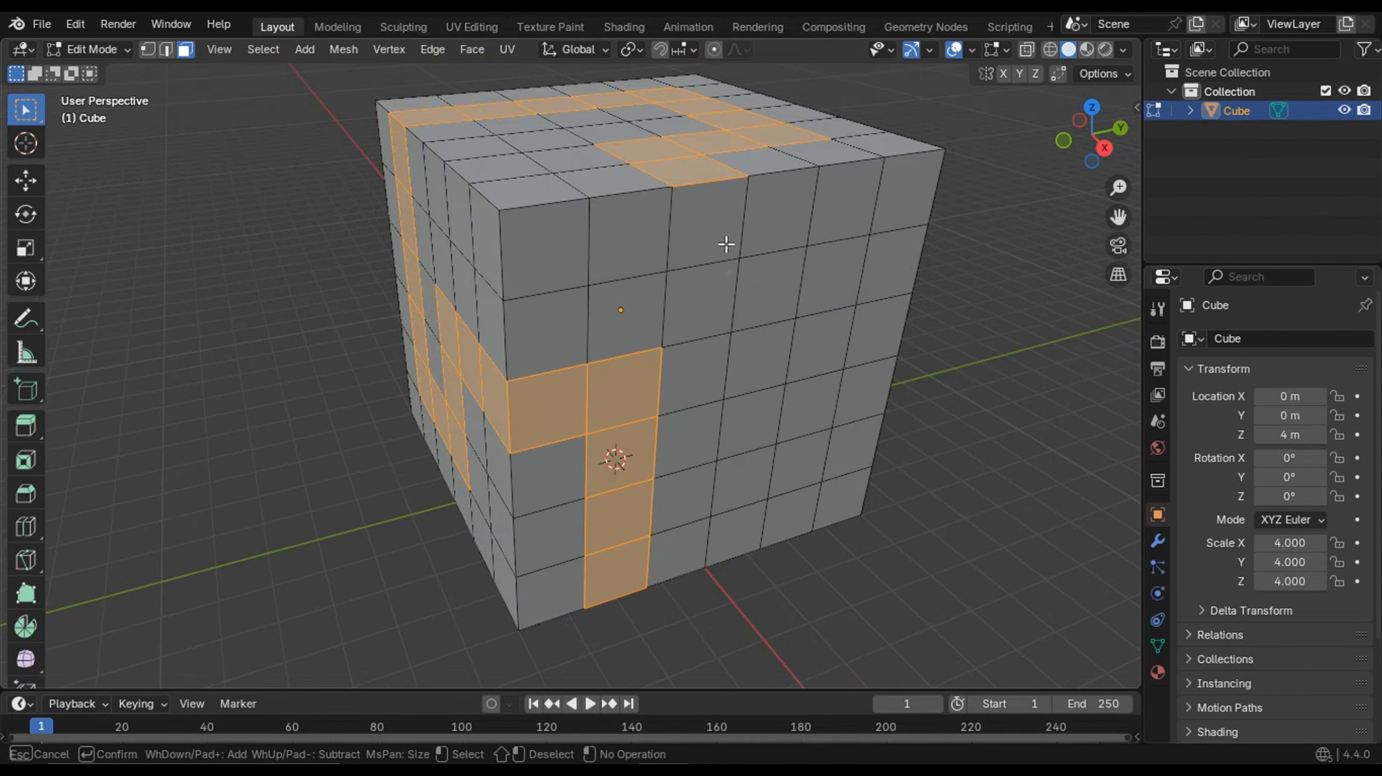
drag(720, 234, 781, 220)
key(Escape)
key(c)
middle_drag(623, 574, 570, 408)
middle_drag(777, 218, 728, 226)
drag(728, 226, 892, 266)
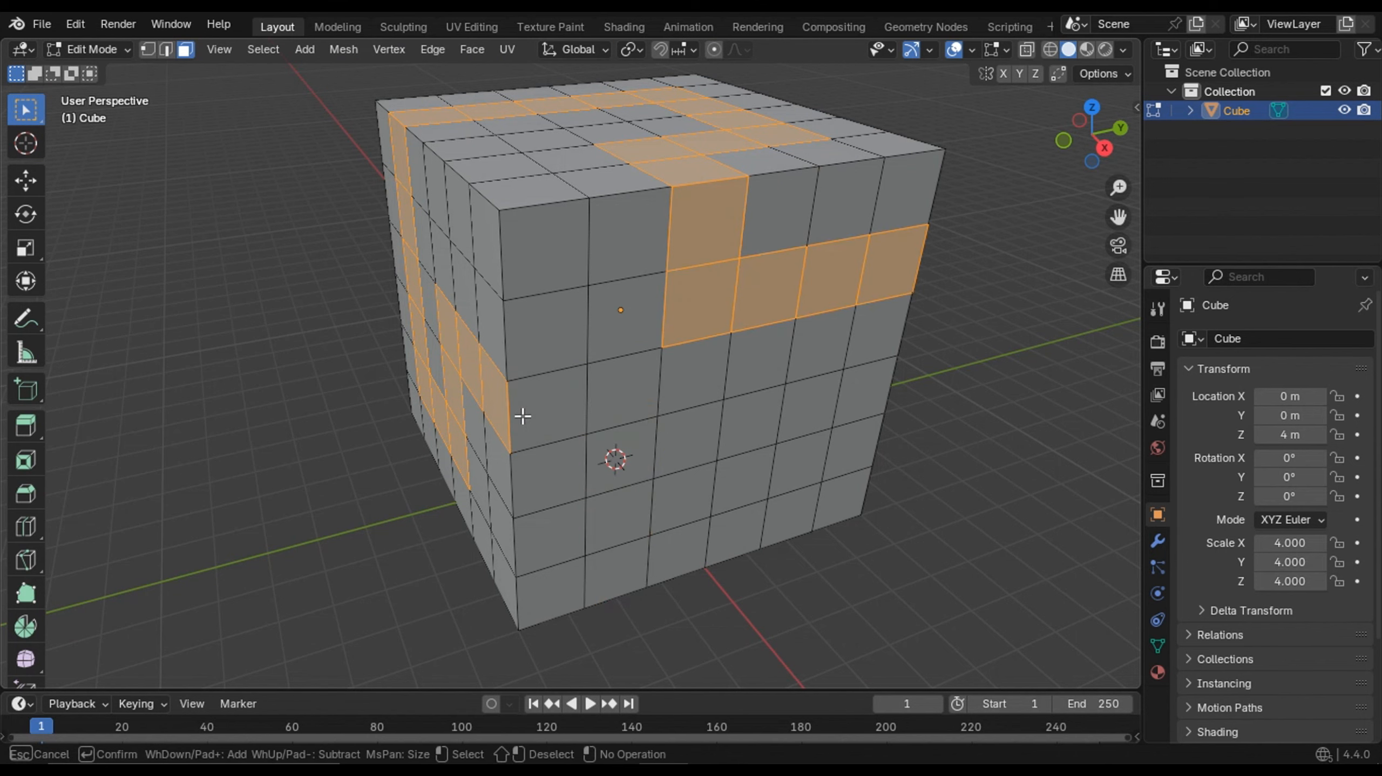
- Correct the upper path on the +X side and extend the -Y side's lower path two faces onto it
click(522, 416)
middle_drag(700, 331, 715, 228)
drag(701, 305, 704, 225)
middle_click(561, 380)
key(Escape)
key(c)
mouse_move(561, 379)
middle_down()
mouse_move(743, 336)
mouse_move(557, 322)
middle_up()
drag(617, 404, 774, 397)
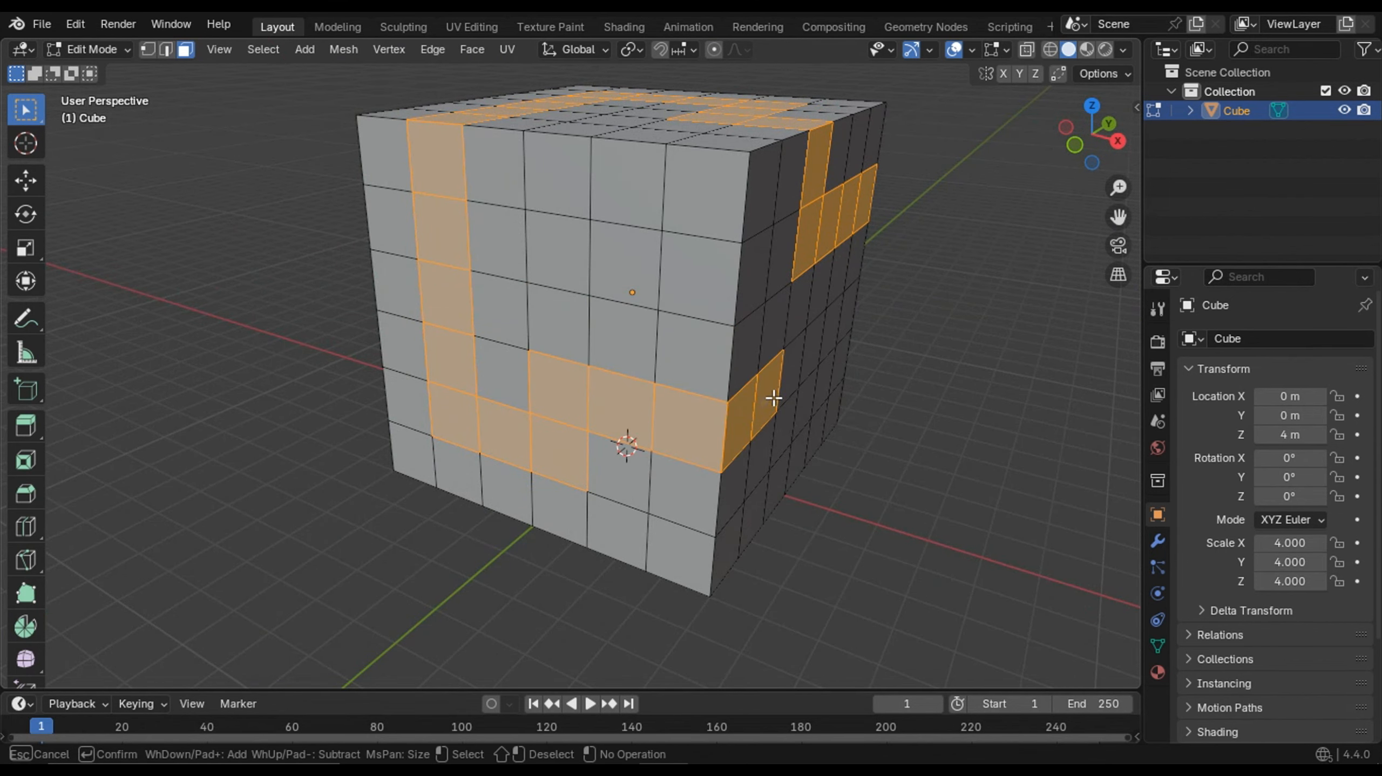
key(Escape)
- Extend the lower path on the +X side down to the cube's bottom edge
middle_drag(810, 456, 718, 441)
key(c)
drag(570, 433, 570, 501)
key(Escape)
- Continue the one-face-wide path selection across the cube's underside
middle_drag(593, 494, 776, 308)
key(c)
mouse_move(771, 277)
mouse_down()
mouse_move(620, 375)
mouse_move(707, 487)
mouse_up()
key(Escape)
- On the +Y side, select a stepped path from the +X edge down and across to the -X edge
mouse_move(859, 229)
middle_down()
mouse_move(707, 304)
mouse_move(680, 380)
middle_up()
key(c)
mouse_move(510, 390)
mouse_down()
mouse_move(593, 361)
mouse_move(719, 421)
mouse_up()
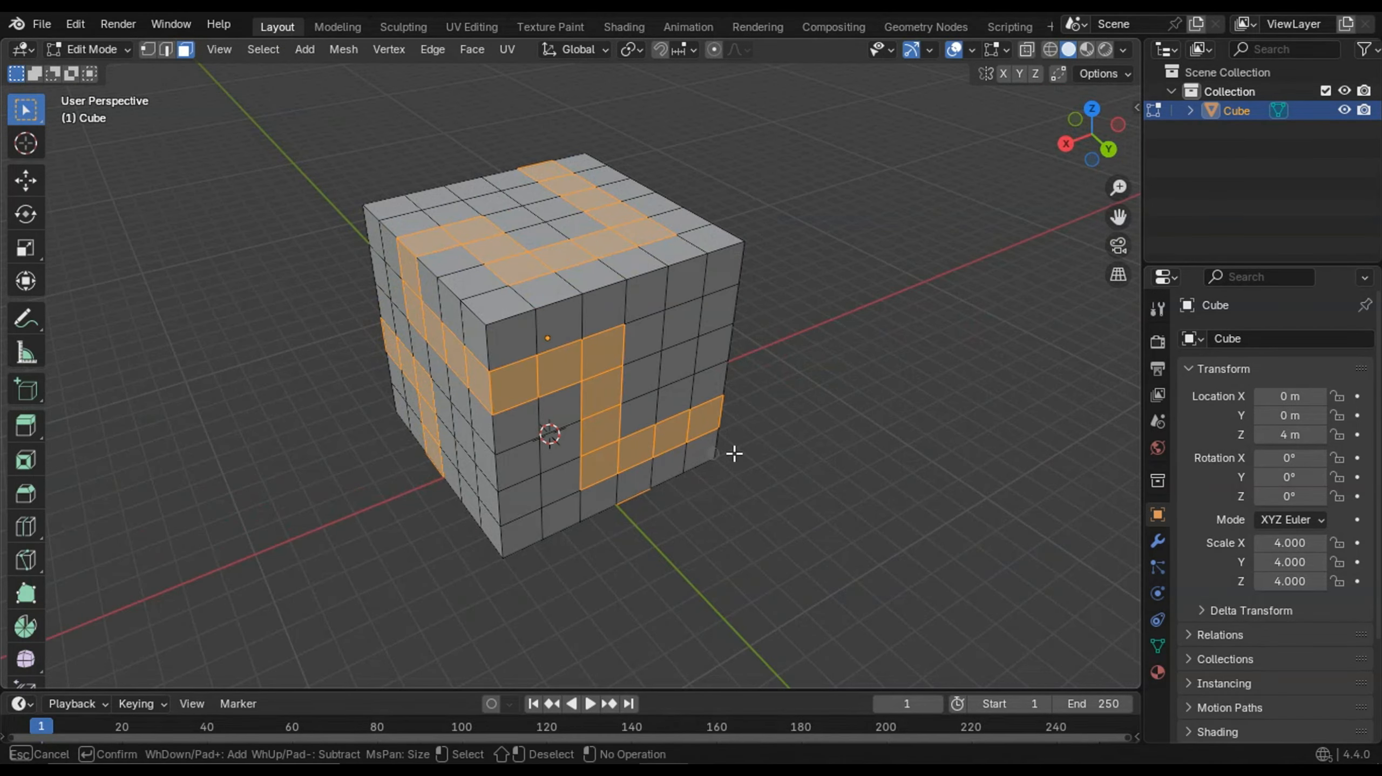
key(Escape)
- On the -X side, select a path from the +Y edge up, across the second row and down to the bottom edge
middle_drag(734, 453, 443, 400)
key(c)
mouse_move(444, 397)
mouse_down()
mouse_move(493, 352)
mouse_move(627, 399)
mouse_up()
key(Escape)
- Select the remaining path faces on the cube's underside, deselecting stray faces
mouse_move(682, 441)
middle_down()
mouse_move(954, 268)
mouse_move(743, 322)
mouse_move(607, 272)
middle_up()
key(c)
middle_drag(407, 362, 540, 486)
mouse_move(526, 496)
mouse_down()
mouse_move(428, 452)
mouse_move(449, 426)
mouse_up()
middle_click(392, 446)
mouse_move(451, 418)
mouse_down()
mouse_move(490, 370)
mouse_move(655, 364)
mouse_up()
key(Escape)
- Extrude the selected path faces and scale them inward to about 0.93 to form a recessed groove
middle_drag(661, 367, 738, 489)
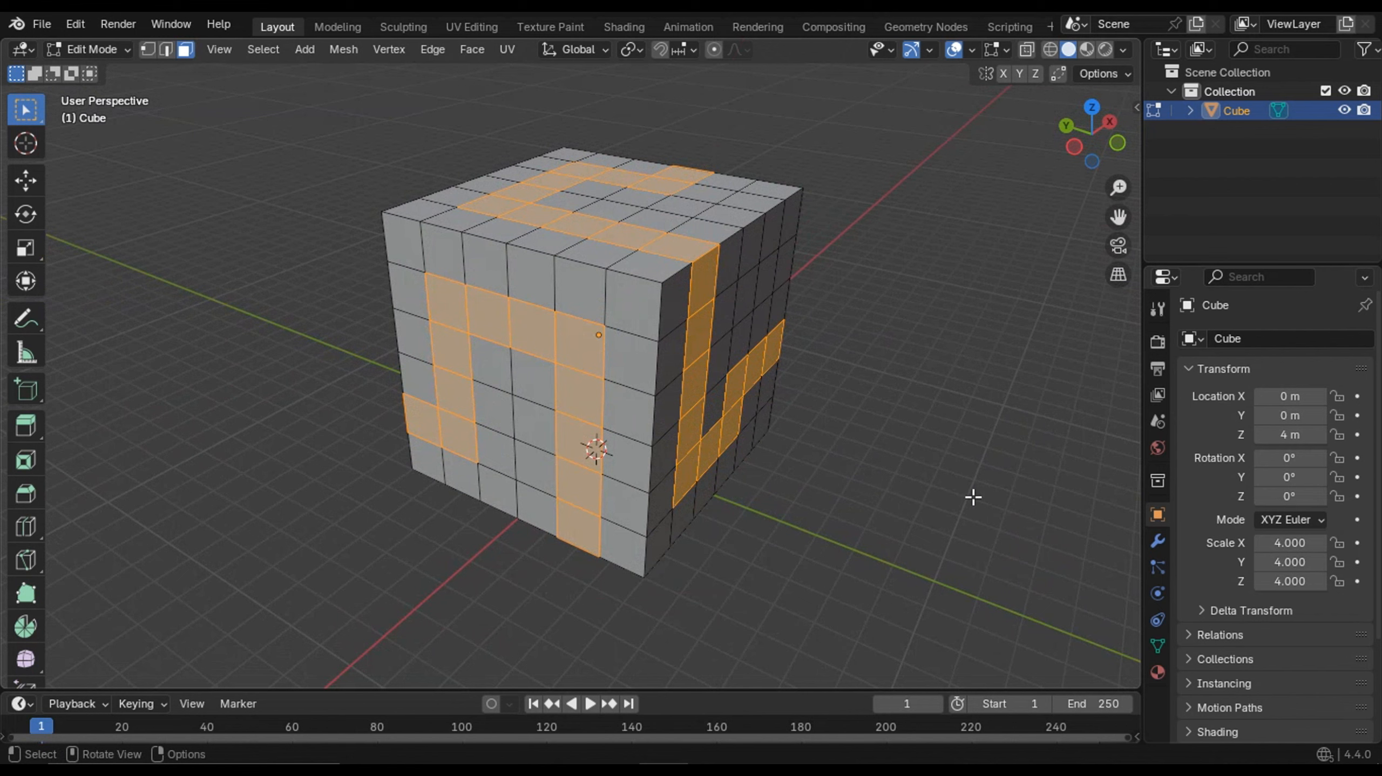
key(e)
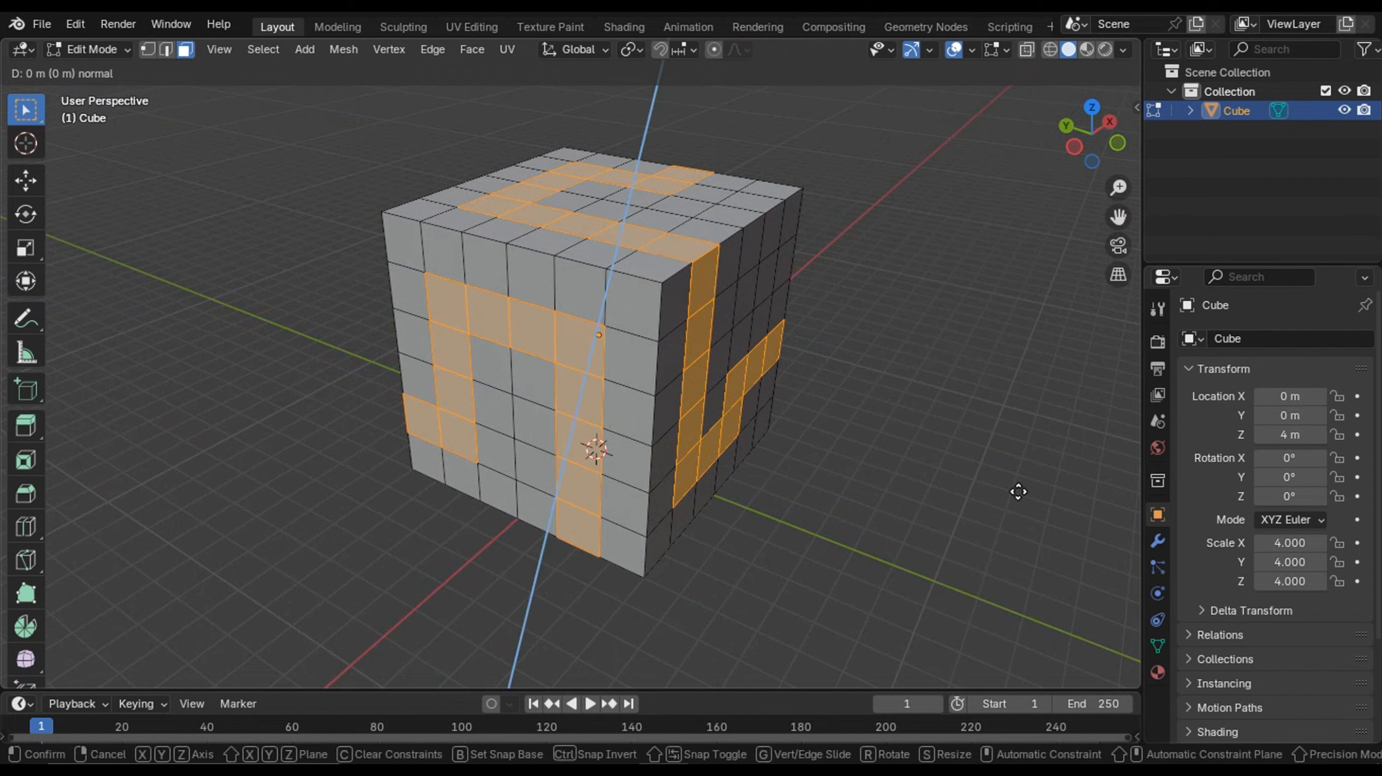
key(s)
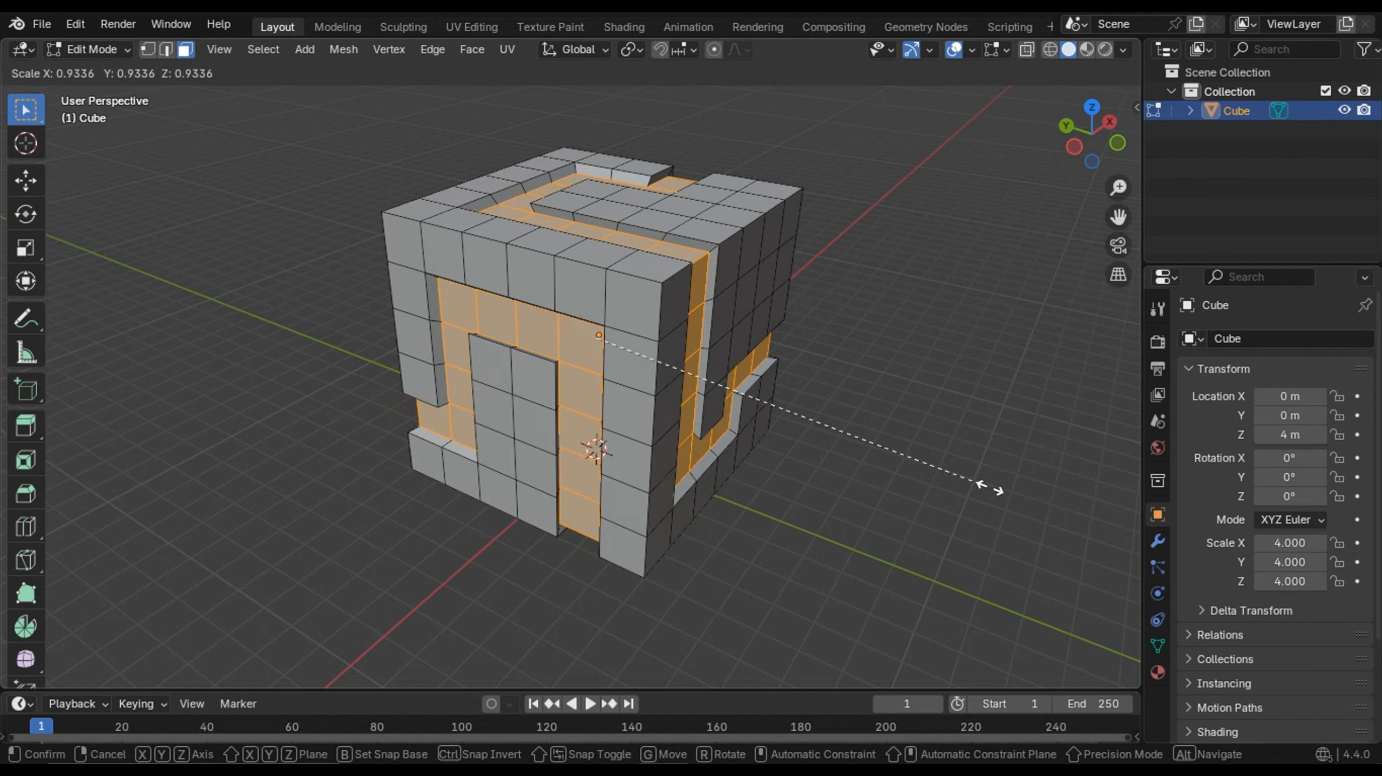
click(984, 488)
middle_drag(921, 487, 878, 496)
scroll(894, 502, up, 1)
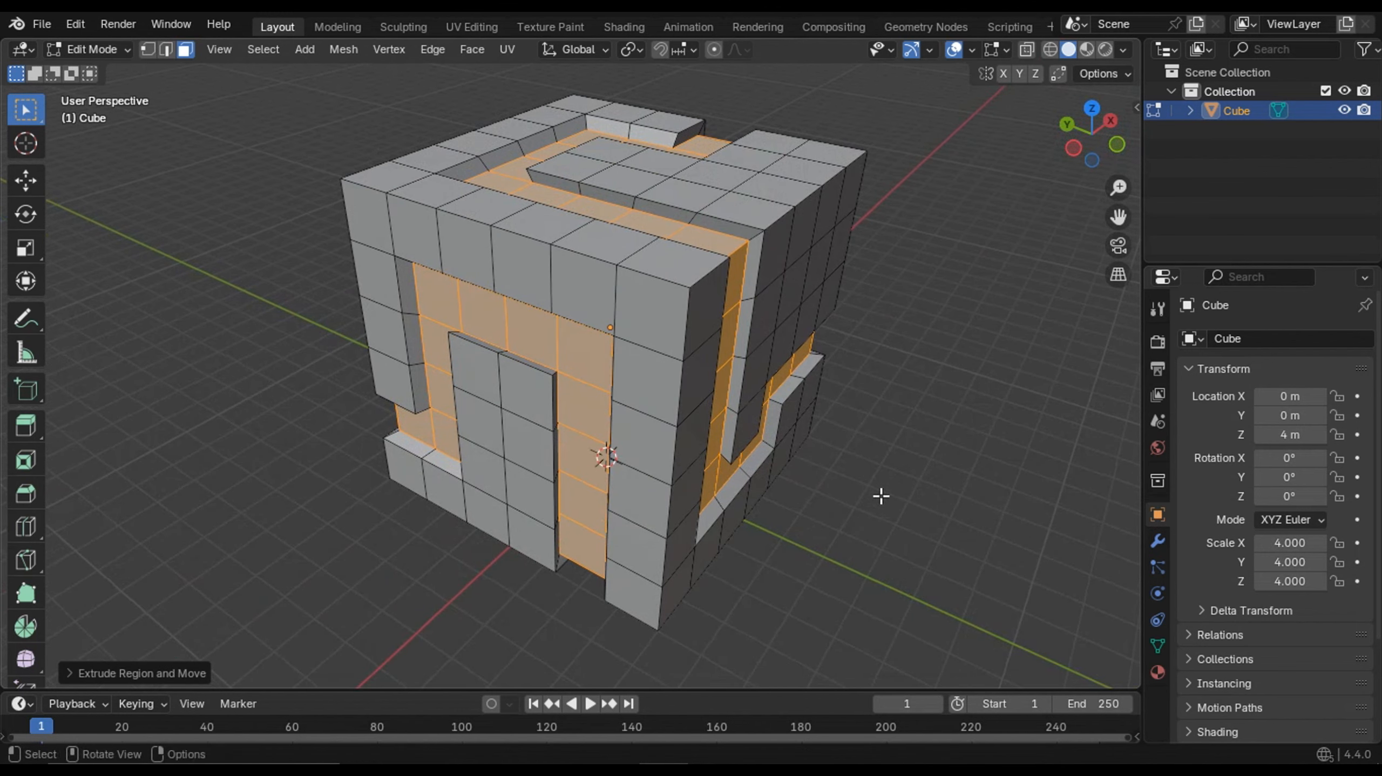
- Create a new material for the cube and add a second material in its own slot
click(1156, 673)
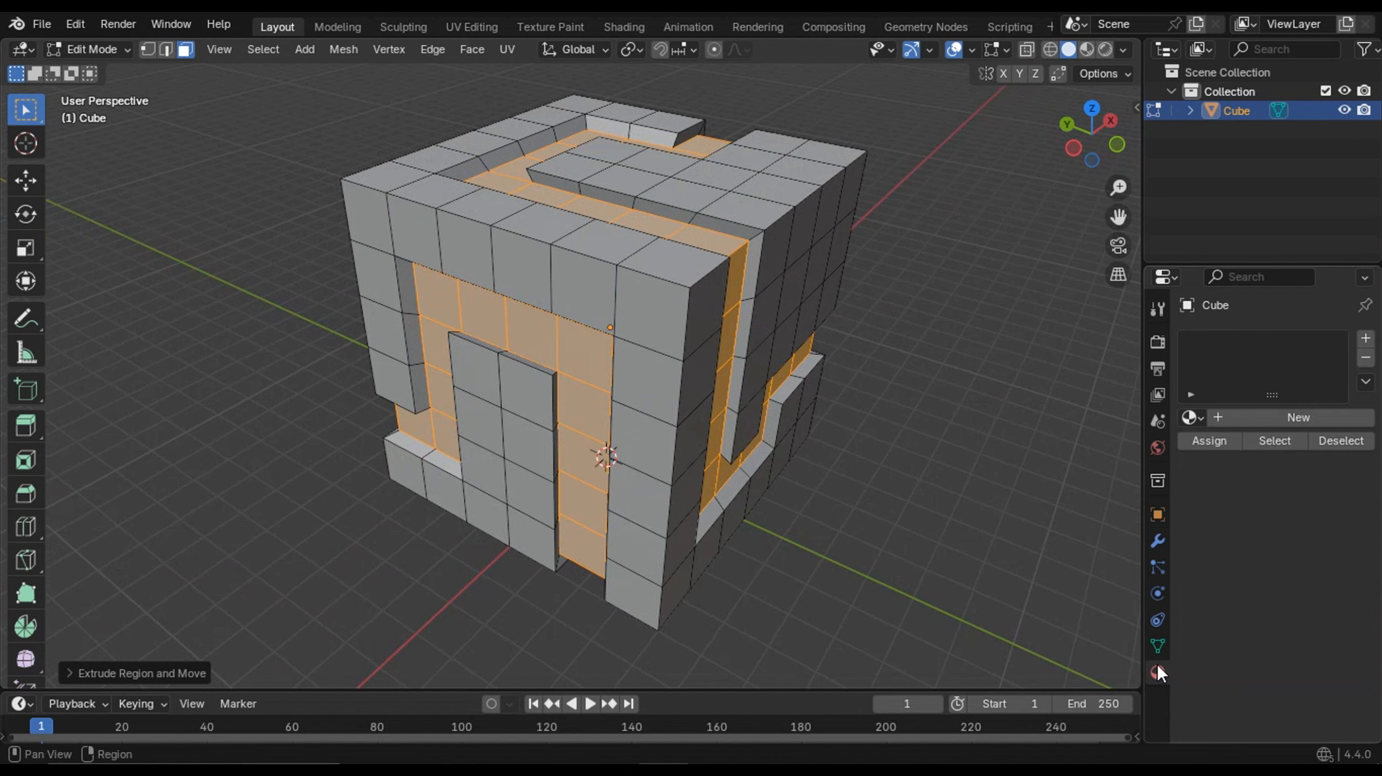
click(1276, 418)
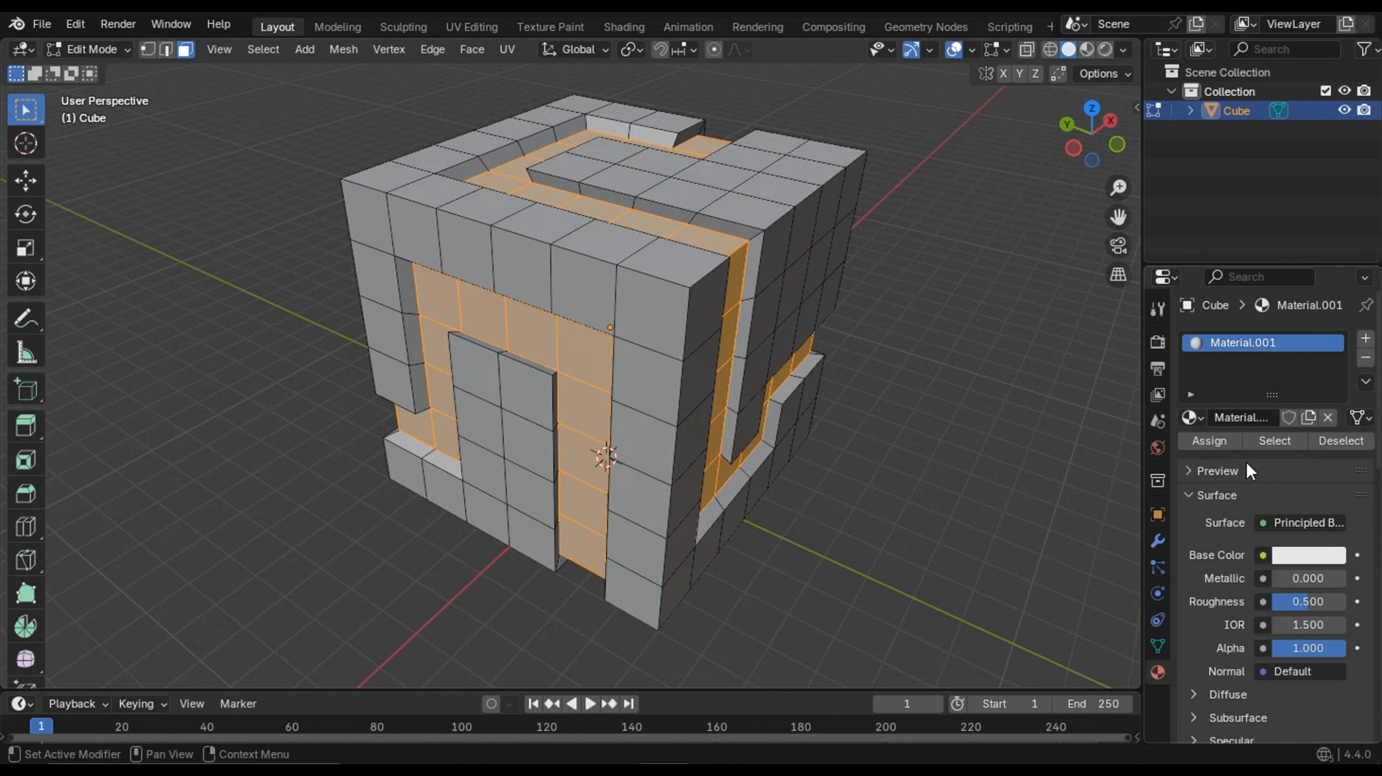
click(1365, 339)
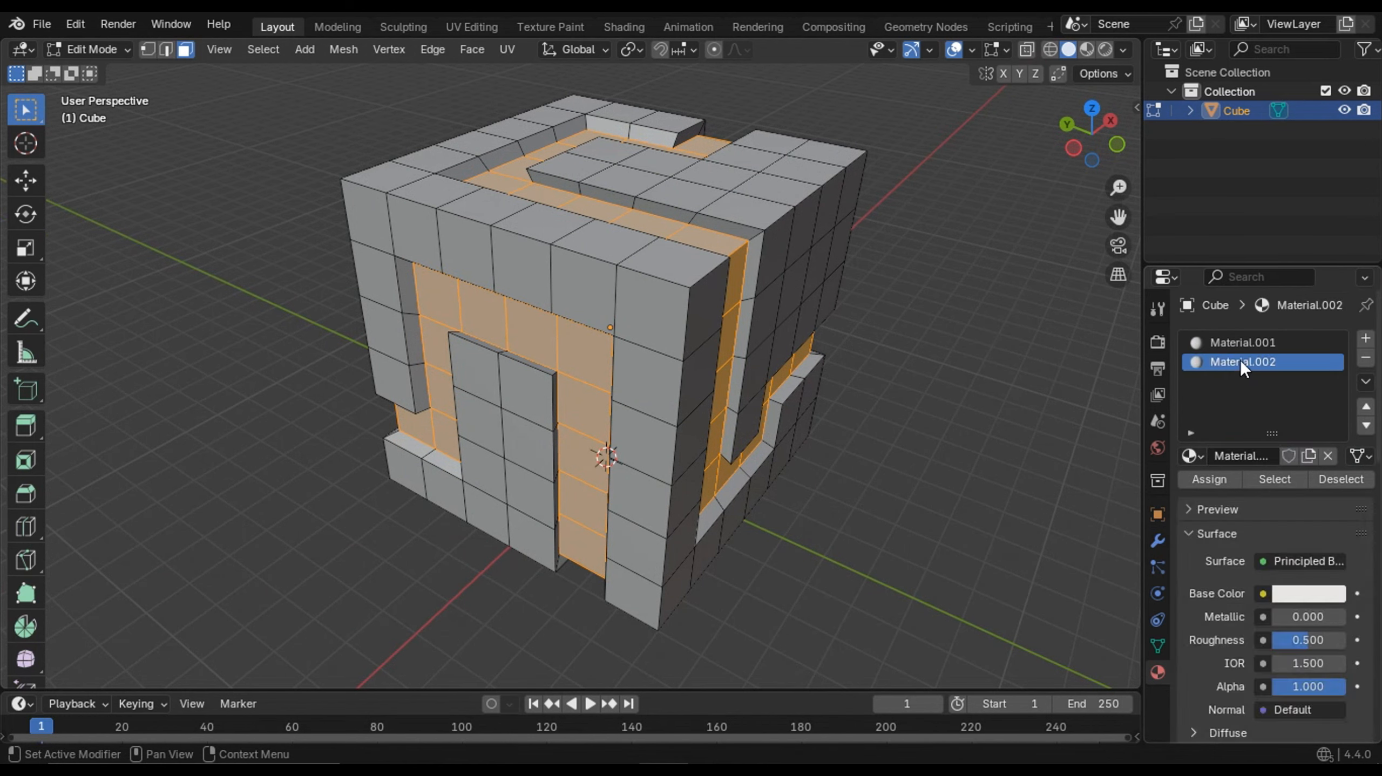
- Rename the second material to pattern and assign it to the selected groove faces
double_click(1241, 360)
key(BackSpace)
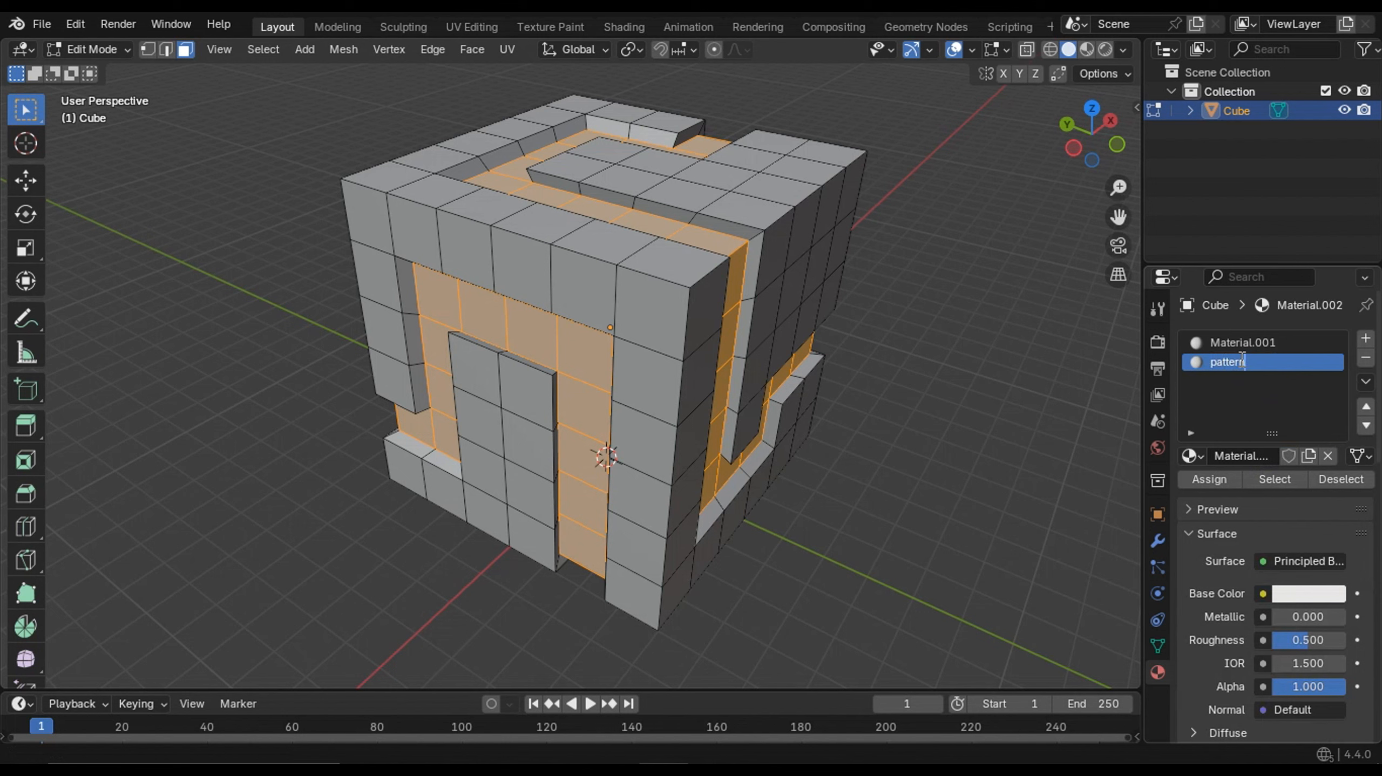
key(Return)
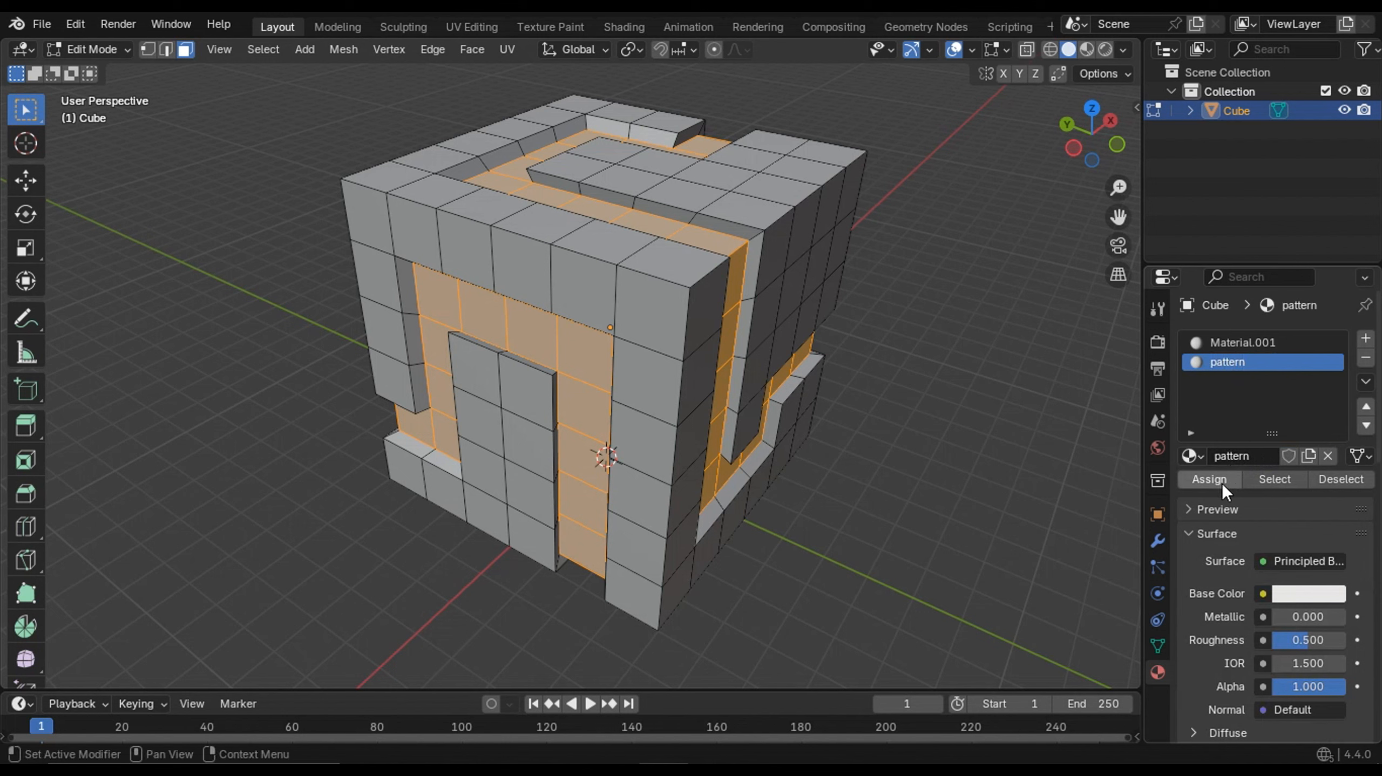
click(1209, 479)
- Return to Object Mode and raise the cube along Z so it sits above the world origin
middle_drag(701, 476, 673, 459)
middle_drag(425, 430, 588, 455)
middle_drag(358, 258, 536, 334)
scroll(565, 328, up, 2)
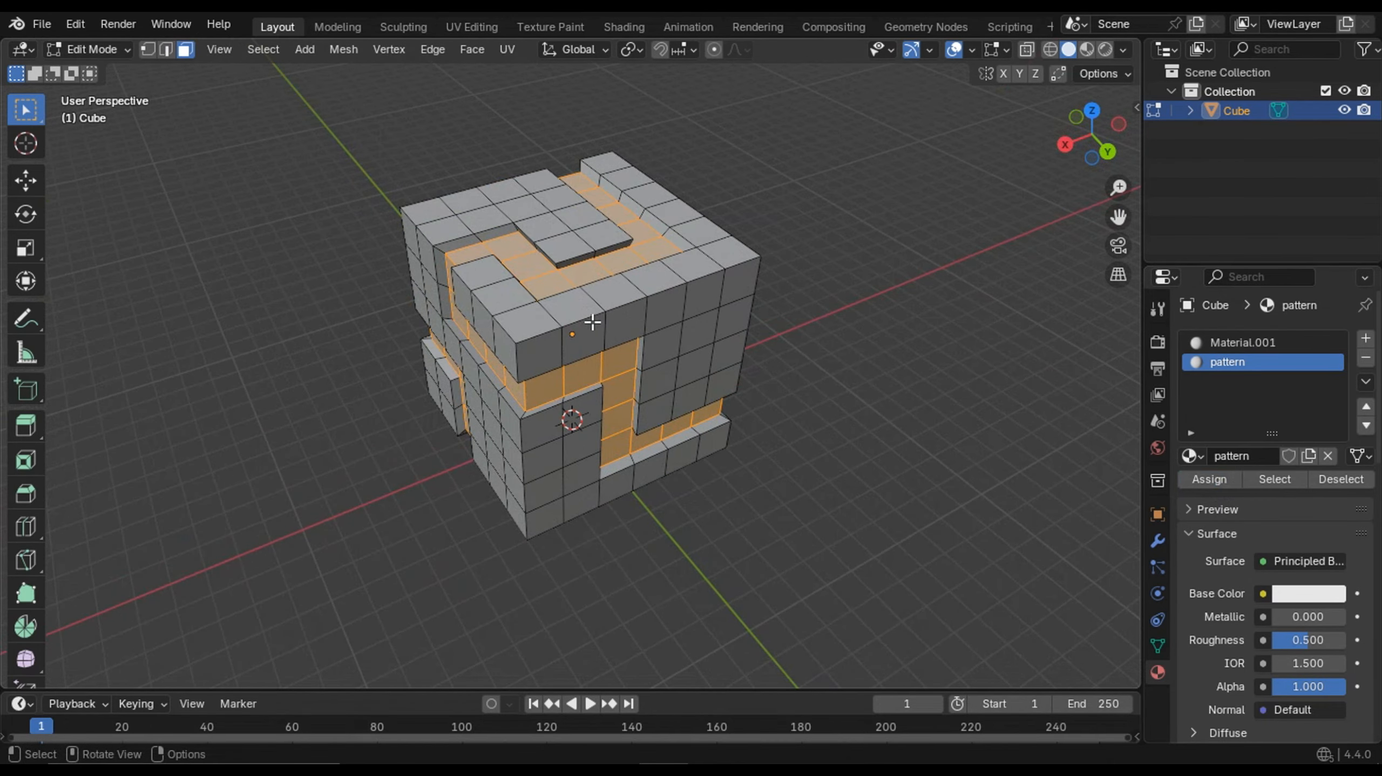
middle_drag(647, 415, 676, 375)
key(Tab)
scroll(671, 347, down, 3)
scroll(676, 376, down, 2)
drag(582, 268, 584, 175)
- Look up the landscape add-on in the preferences by filtering the add-ons for "land"
middle_drag(686, 364, 581, 376)
middle_drag(691, 360, 622, 390)
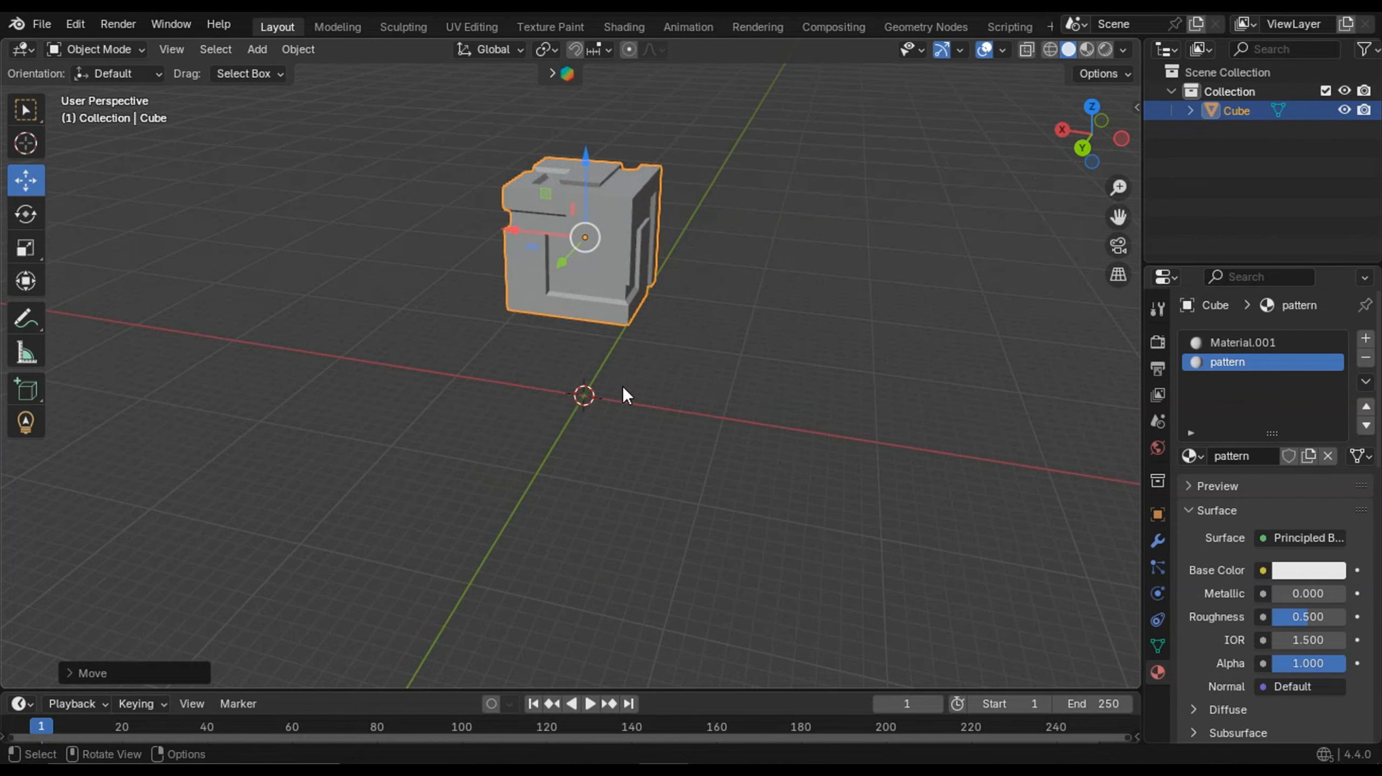
key(shift+a)
mouse_move(549, 280)
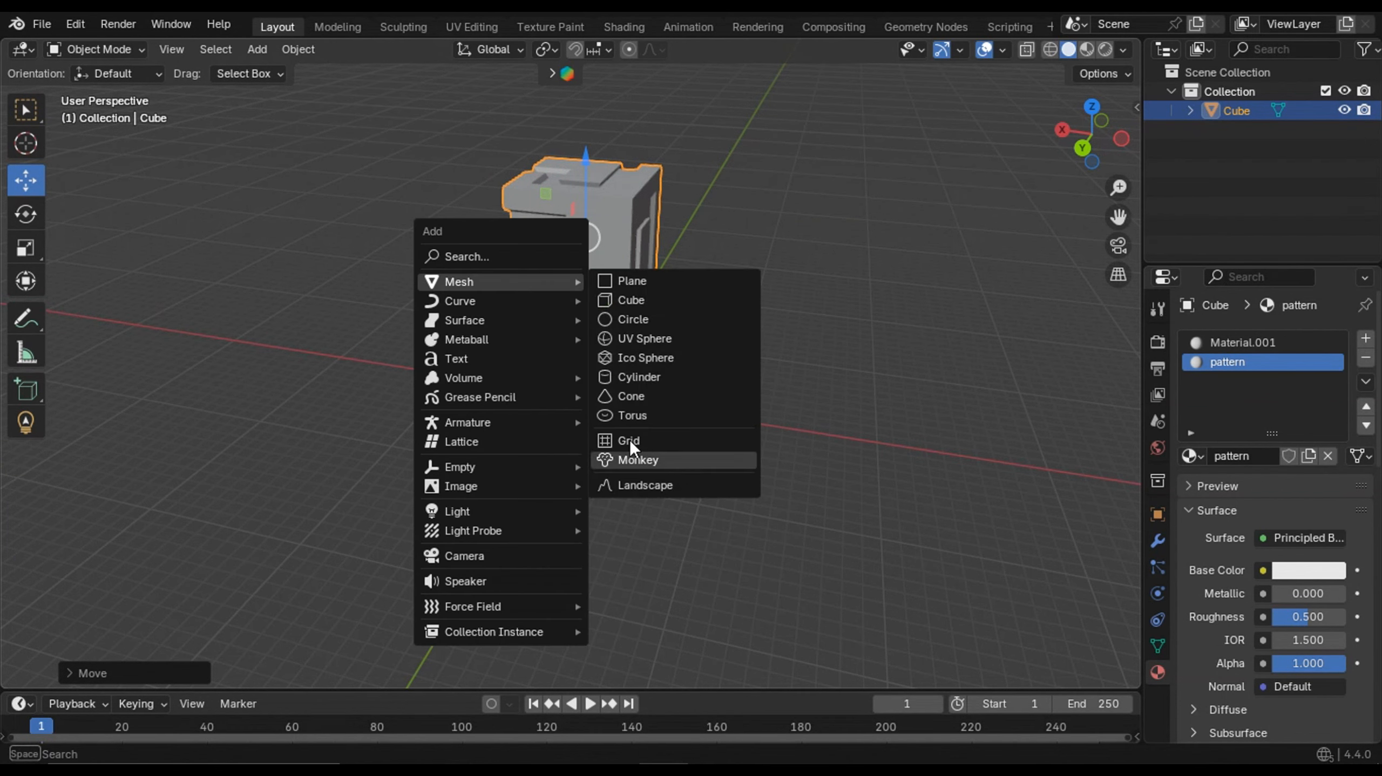
click(84, 25)
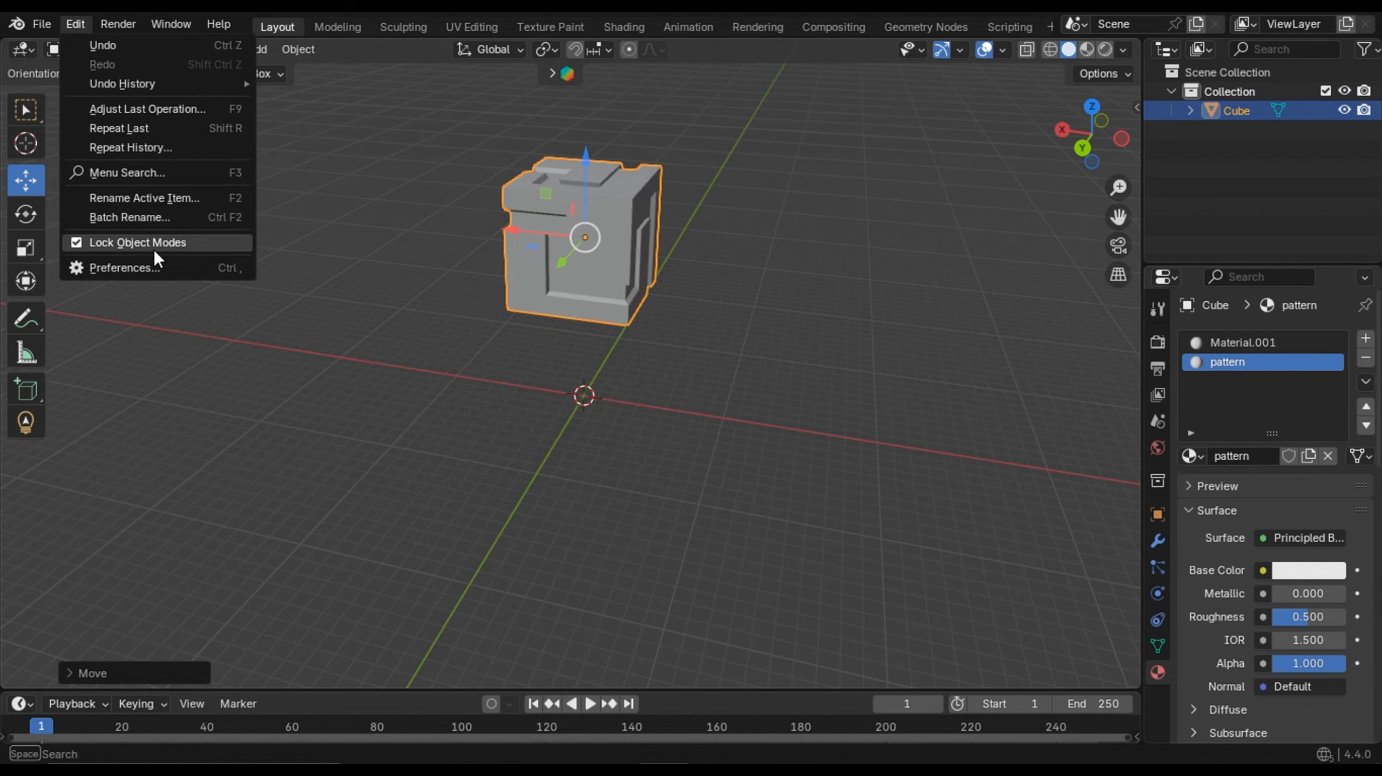
click(175, 265)
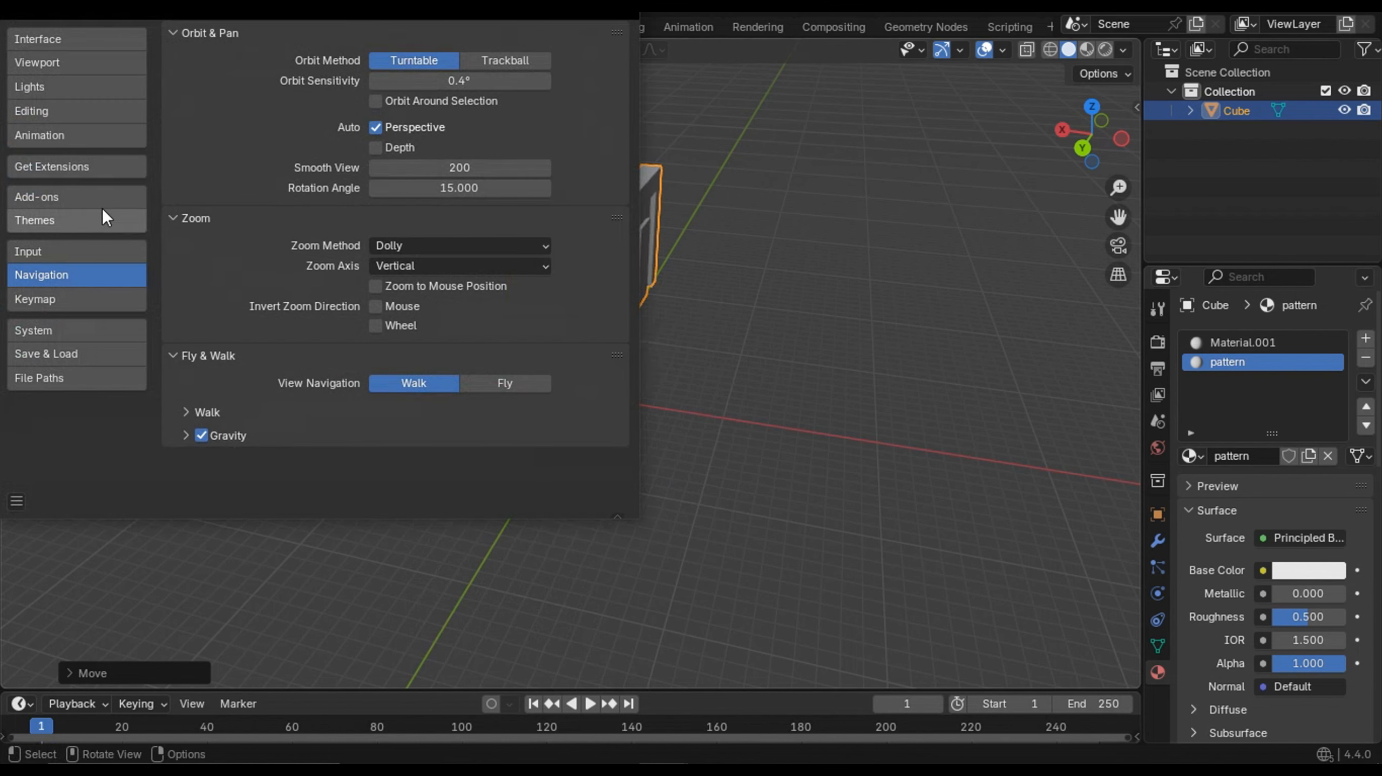
click(79, 190)
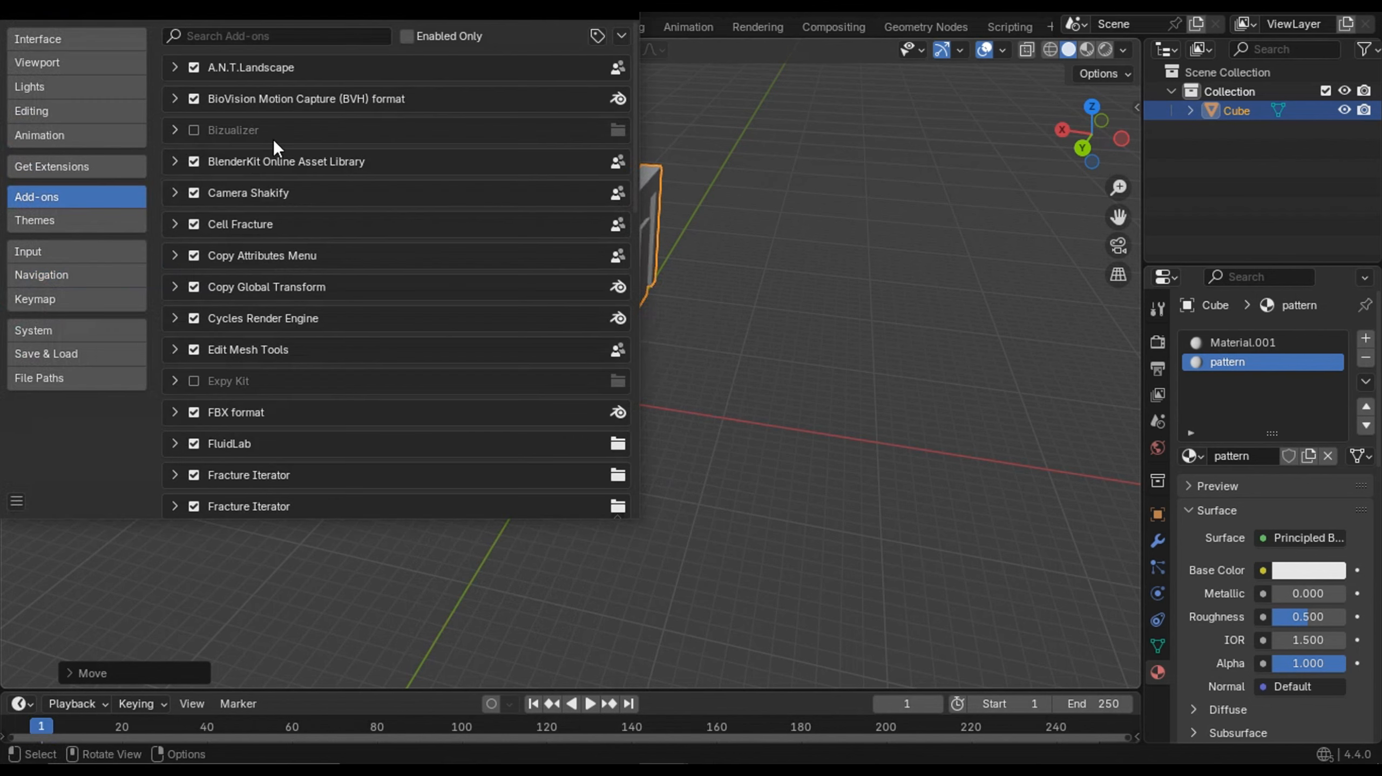
click(319, 38)
text(land)
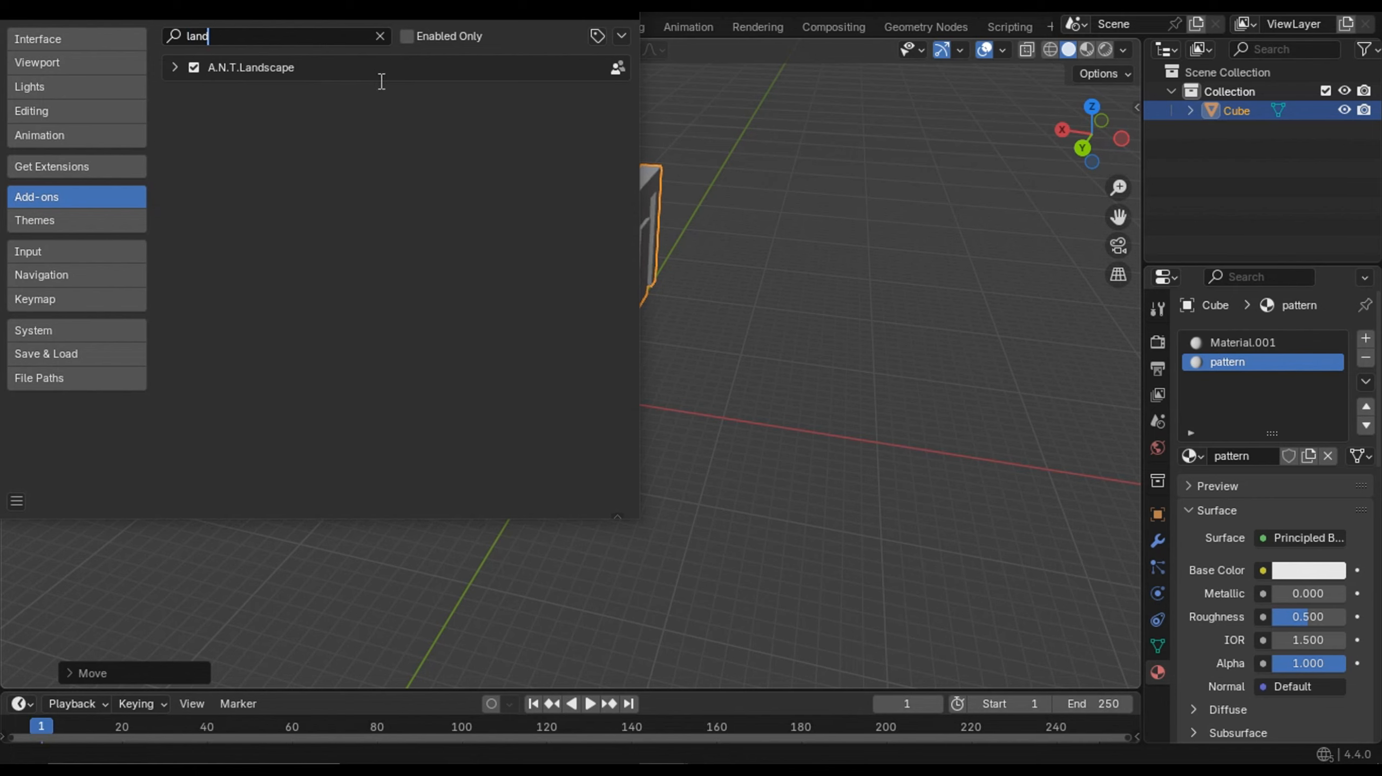
- Show the downloadable extensions in the preferences, start a search there and close the preferences
click(108, 170)
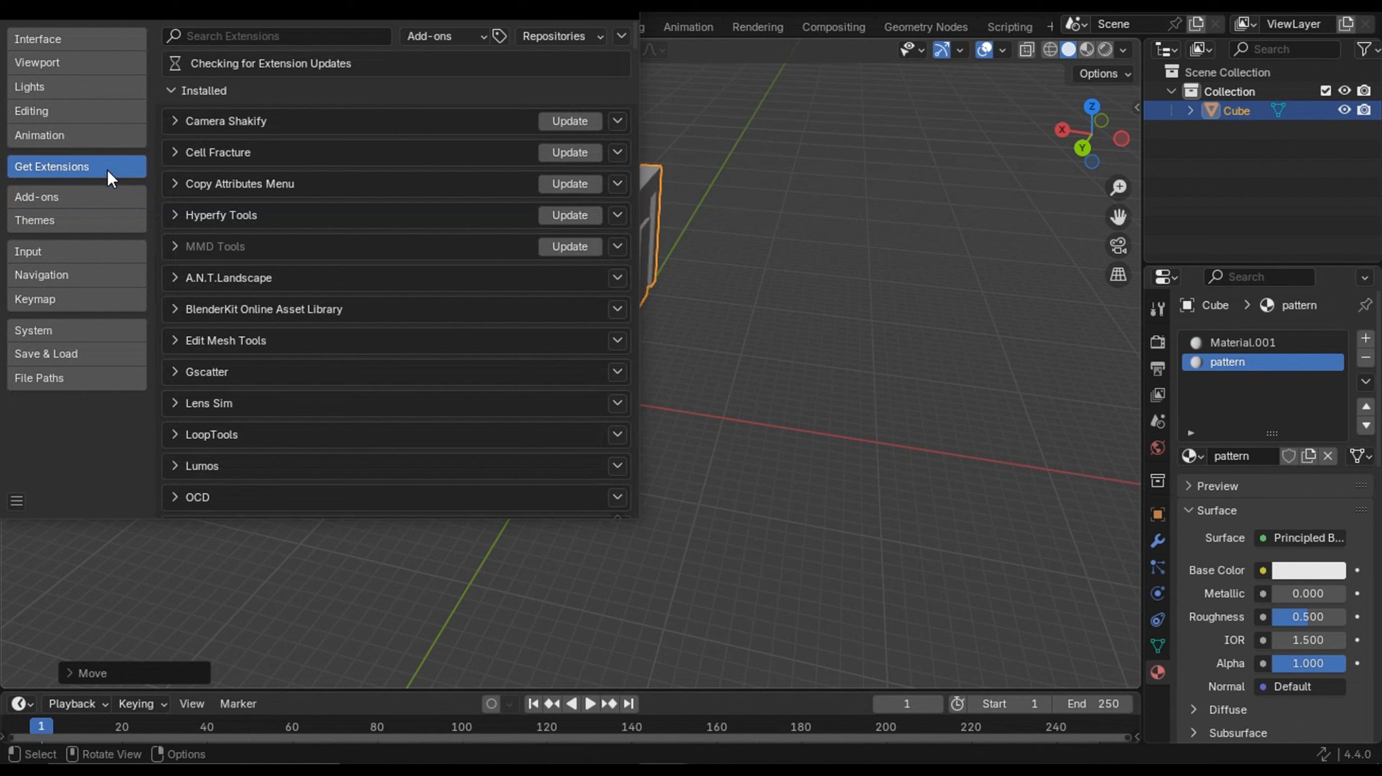
click(278, 36)
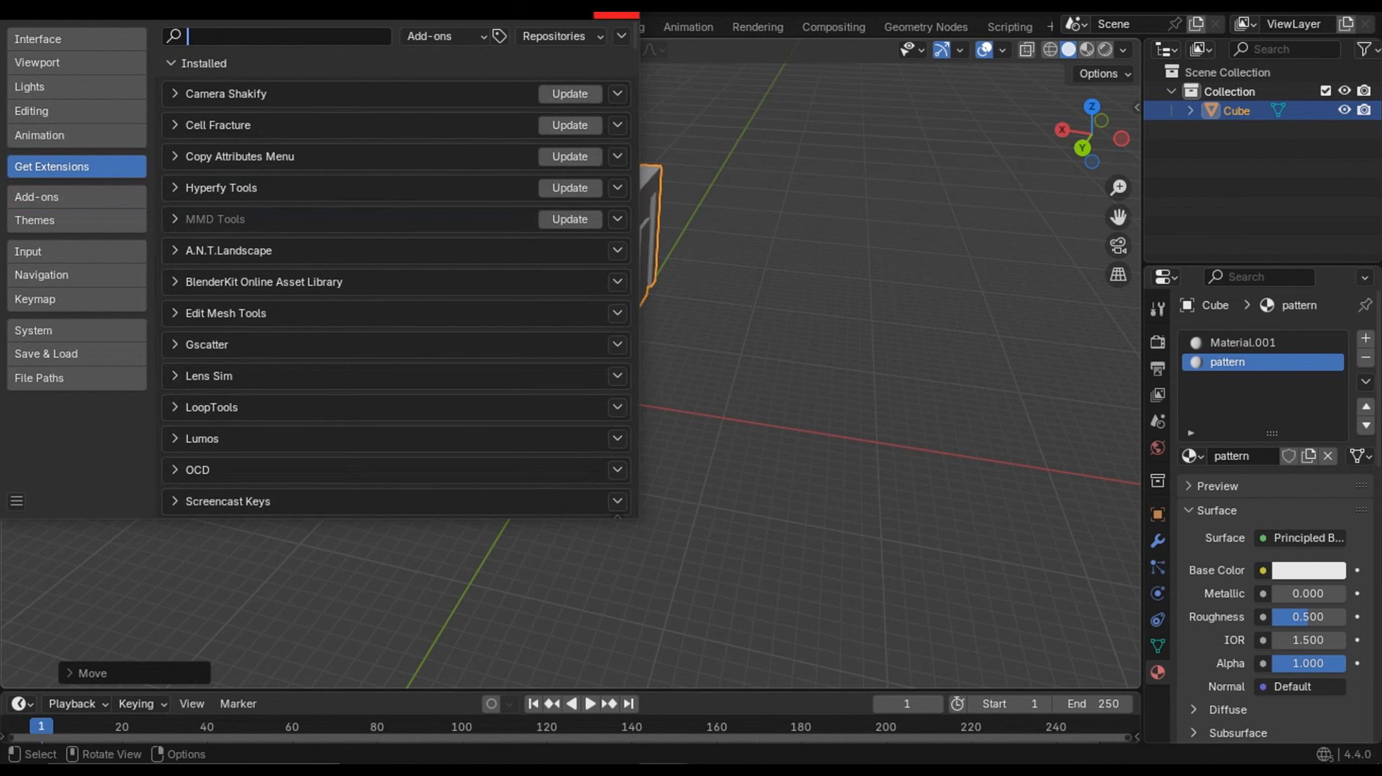
click(616, 15)
- Add a Landscape mesh at the world origin
middle_drag(691, 235, 518, 229)
scroll(609, 257, up, 3)
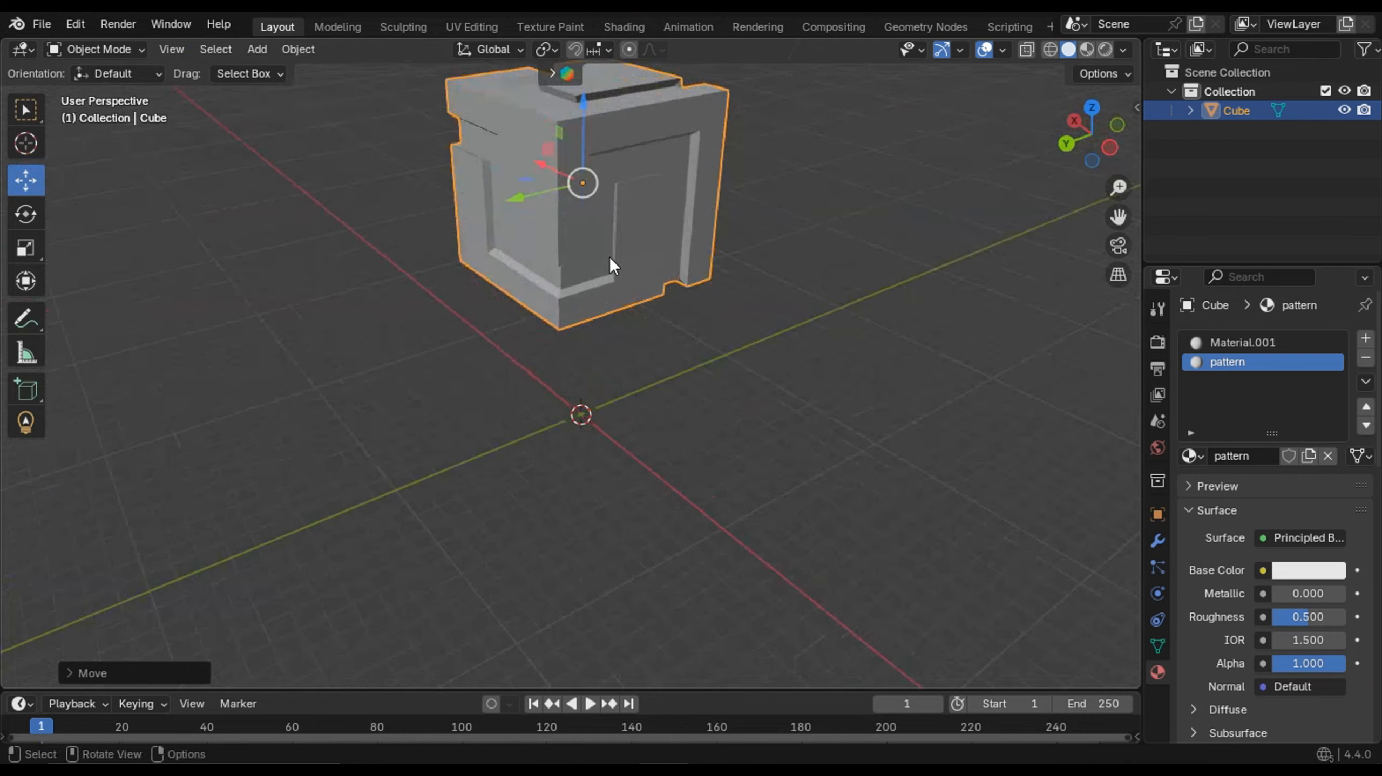
middle_drag(608, 257, 597, 373)
scroll(598, 375, down, 4)
key(shift+a)
mouse_move(611, 357)
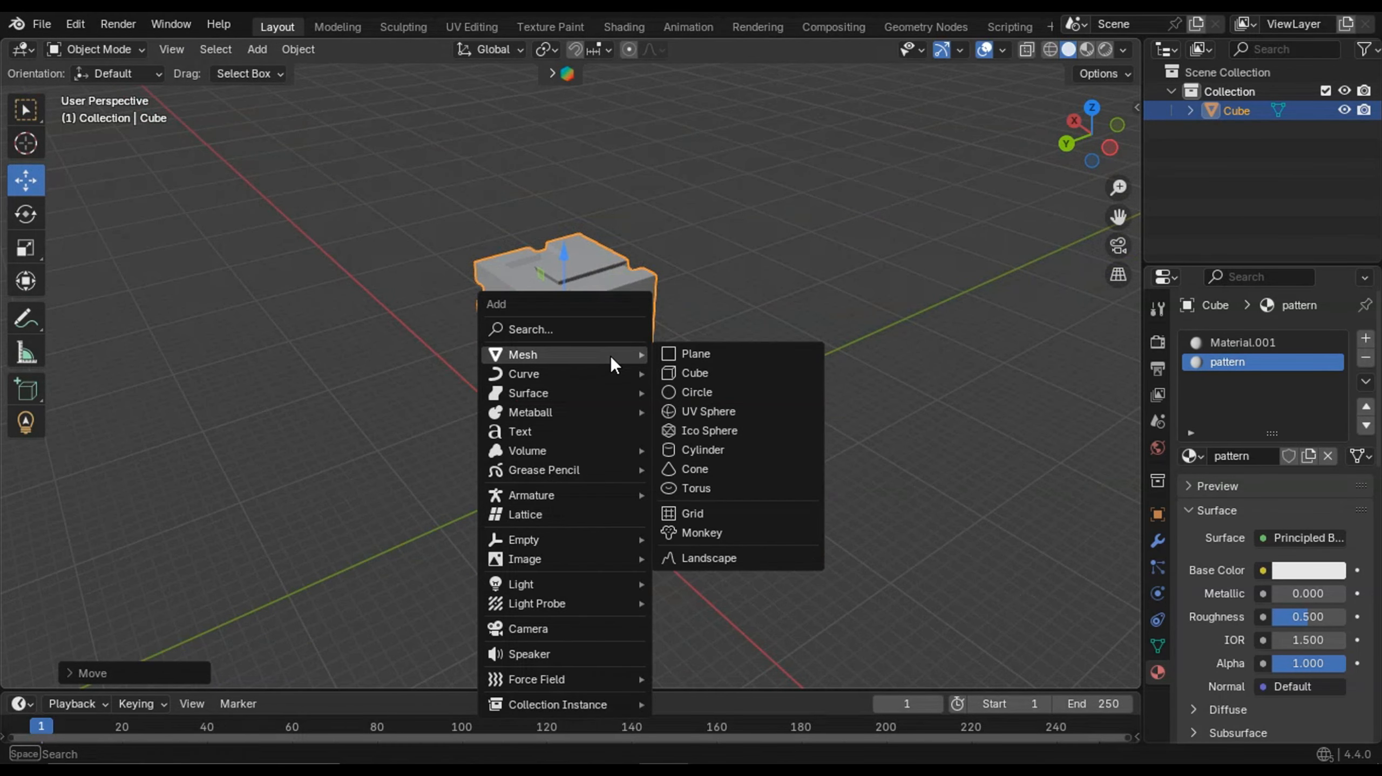
click(715, 560)
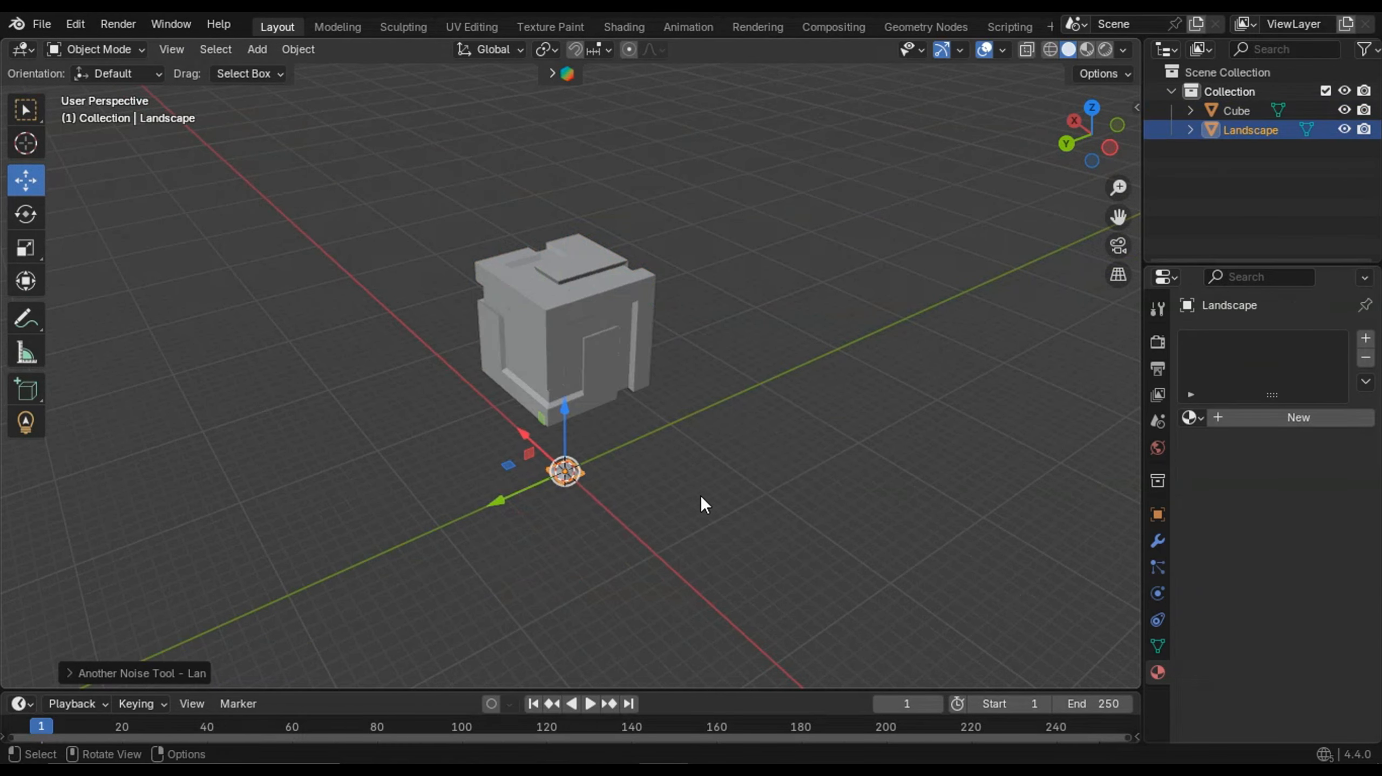
- In the landscape's noise settings, set Dimension to 1.27 and Depth to 5
scroll(644, 527, up, 2)
shift+middle_drag(657, 541, 935, 511)
scroll(659, 378, up, 4)
scroll(660, 379, up, 3)
shift+middle_drag(887, 395, 897, 377)
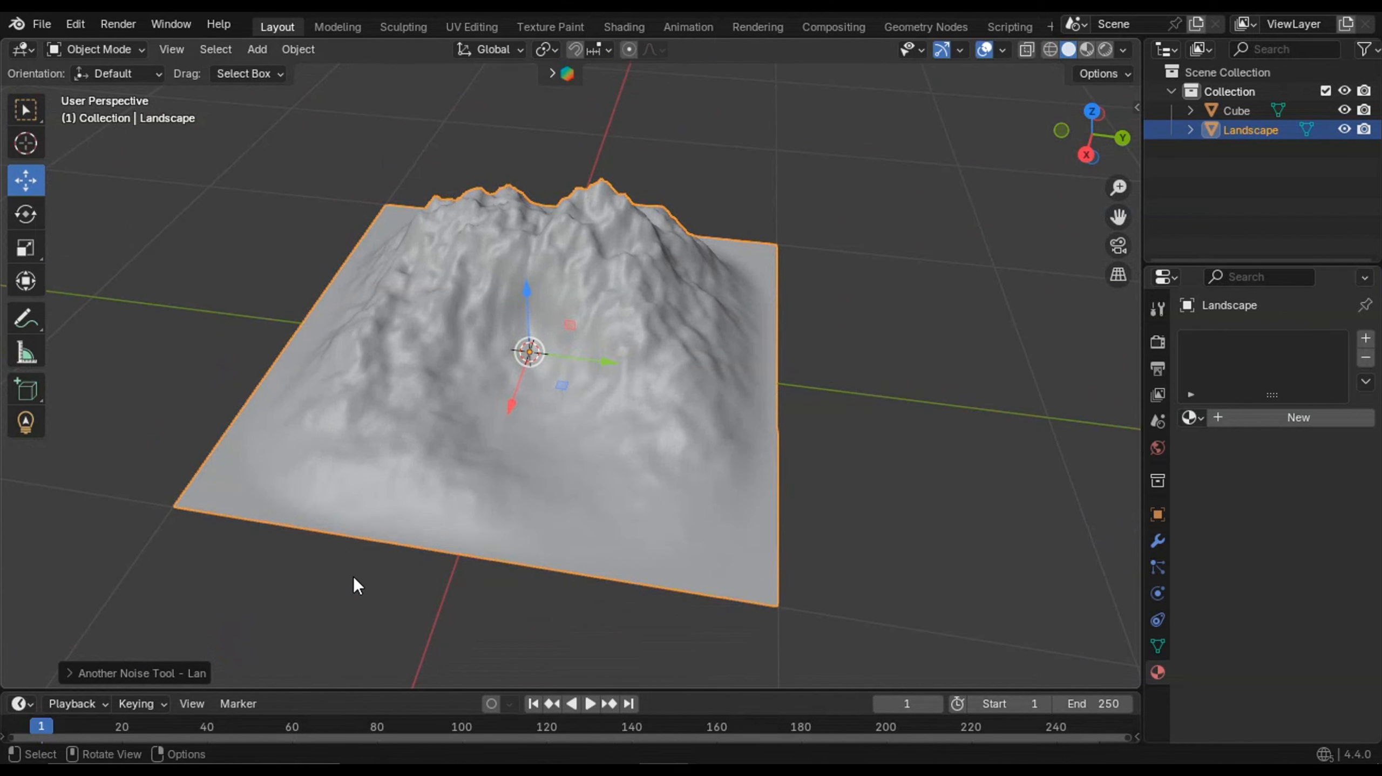
scroll(650, 274, down, 1)
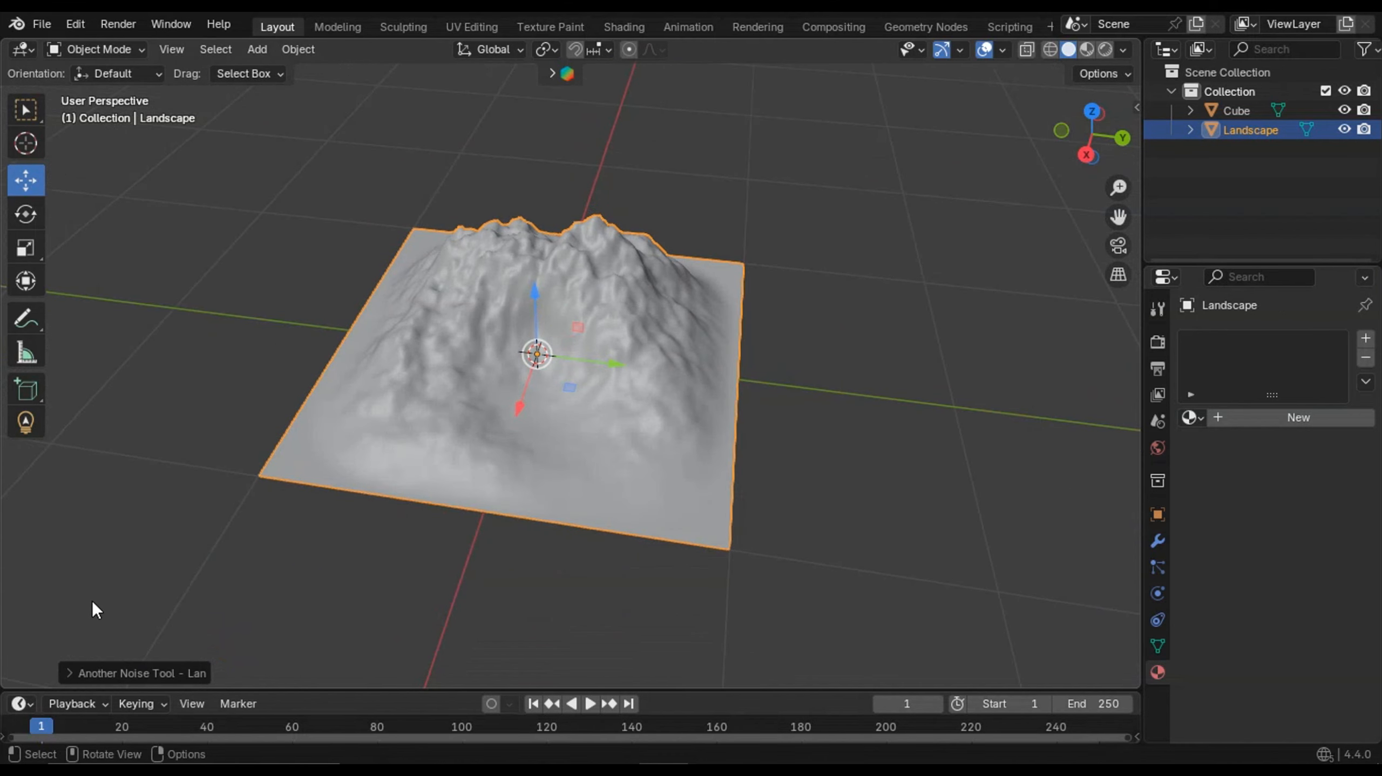
click(76, 669)
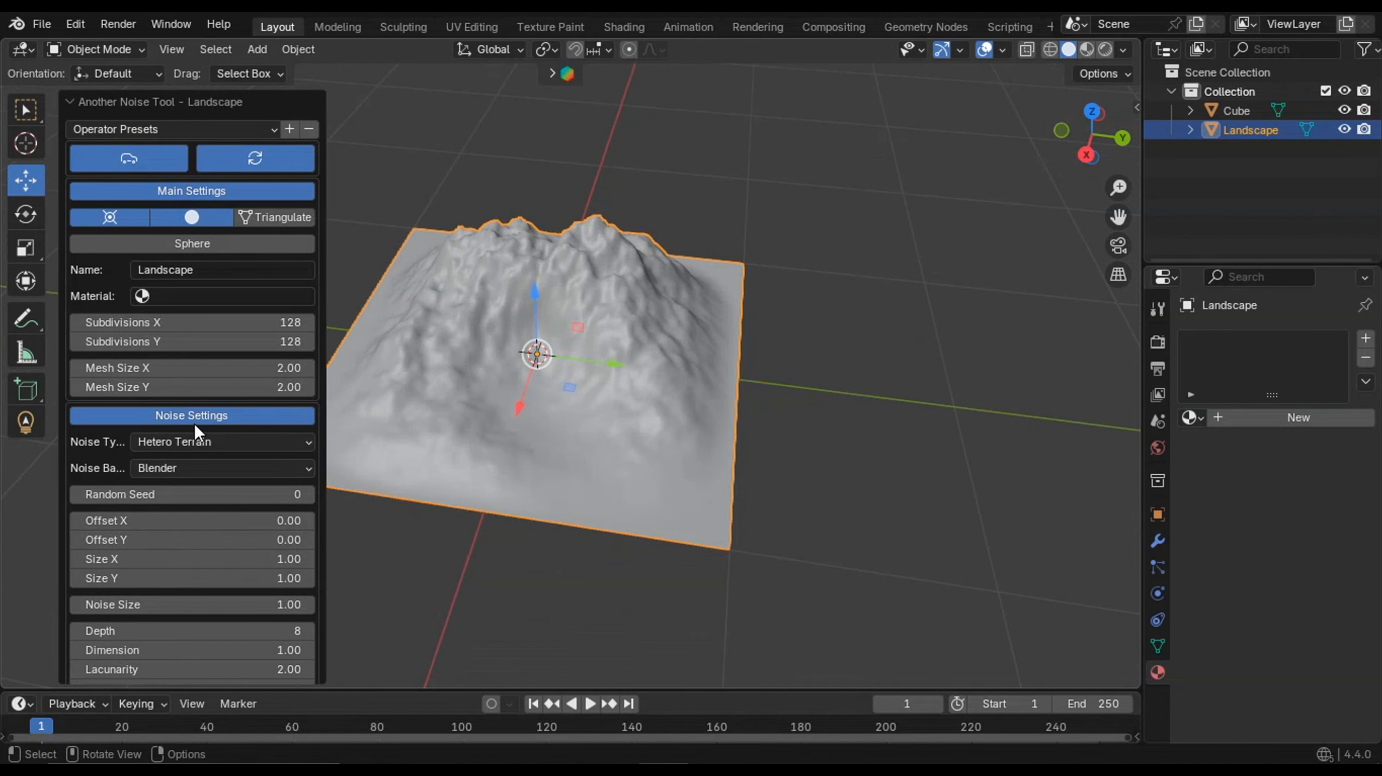
scroll(193, 551, down, 8)
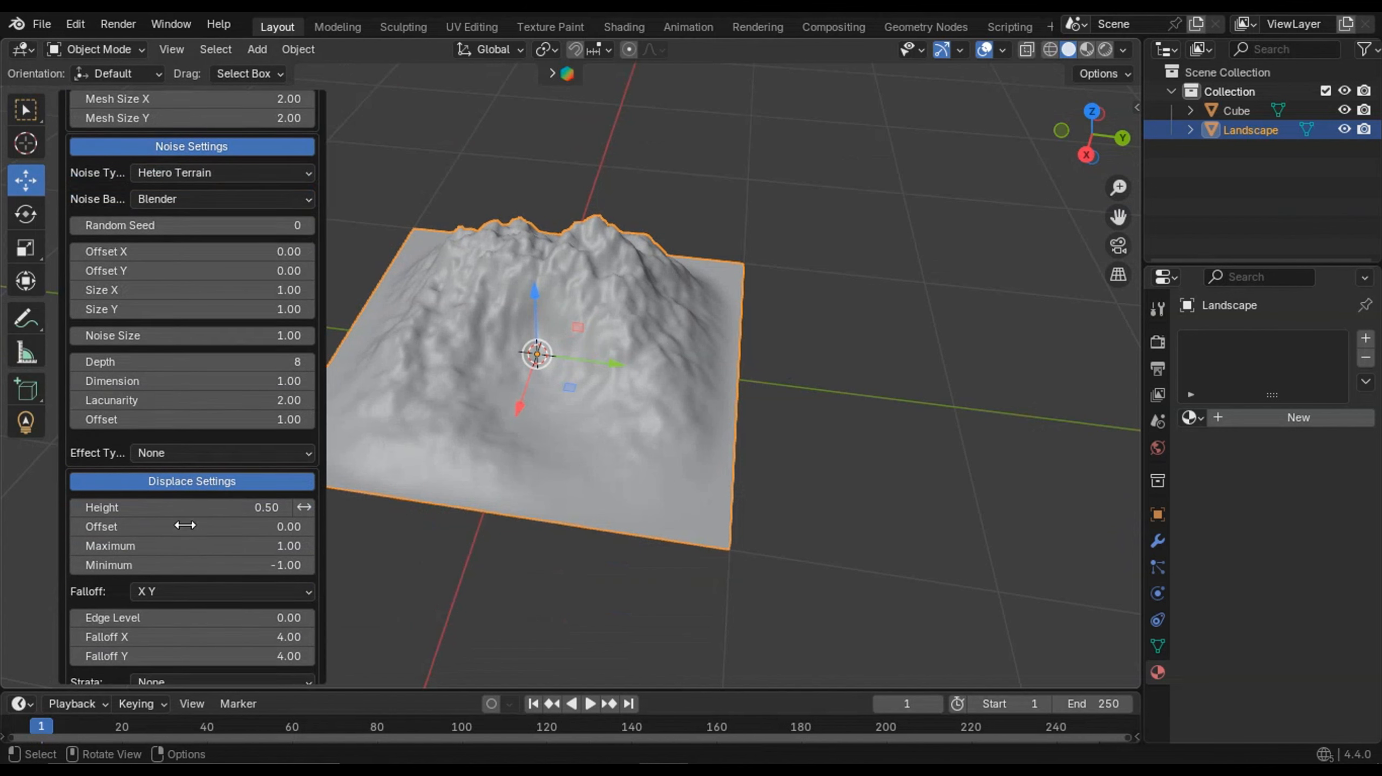
mouse_move(210, 381)
mouse_down()
mouse_move(185, 381)
mouse_move(234, 381)
mouse_up()
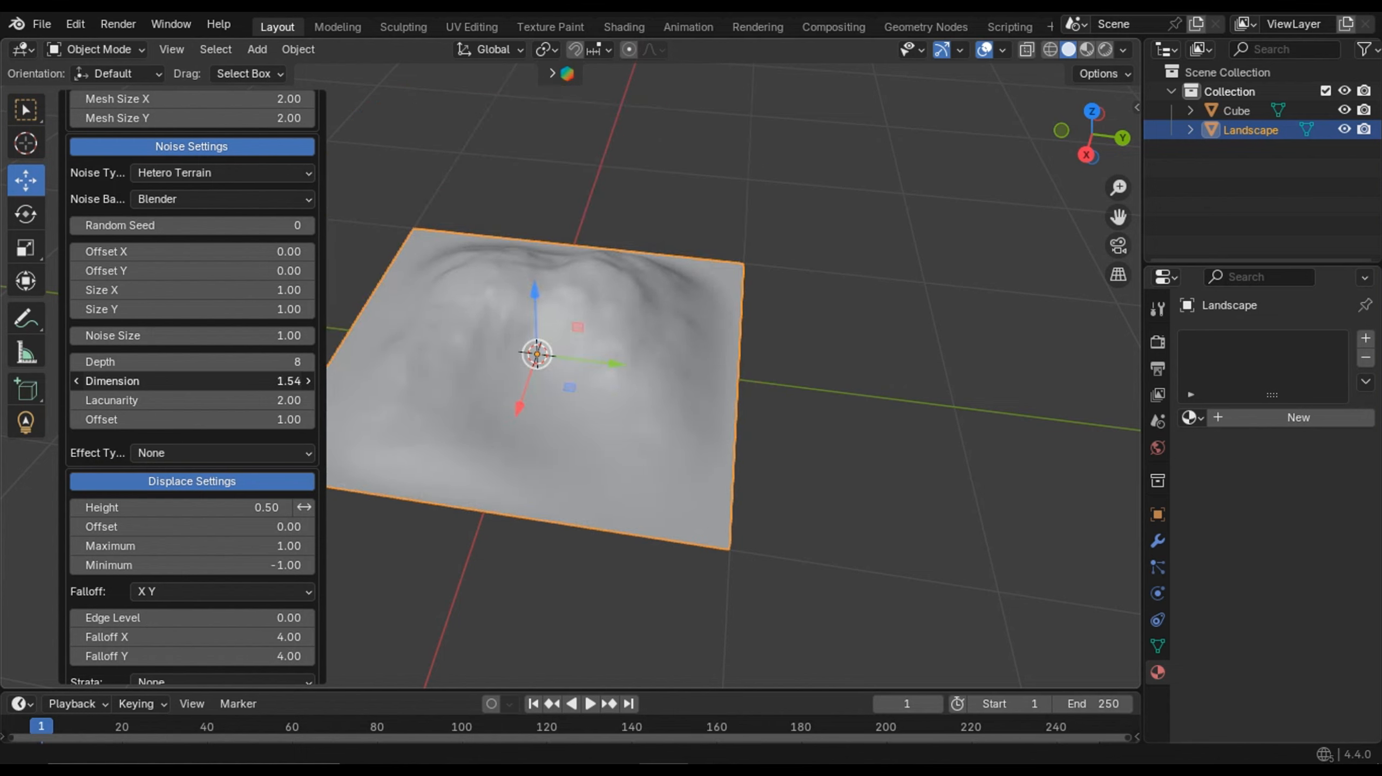
drag(210, 381, 197, 360)
- Set the landscape's displacement Height to 0.42 and its Random Seed to 2
scroll(221, 462, down, 1)
drag(222, 470, 215, 470)
click(309, 187)
click(308, 186)
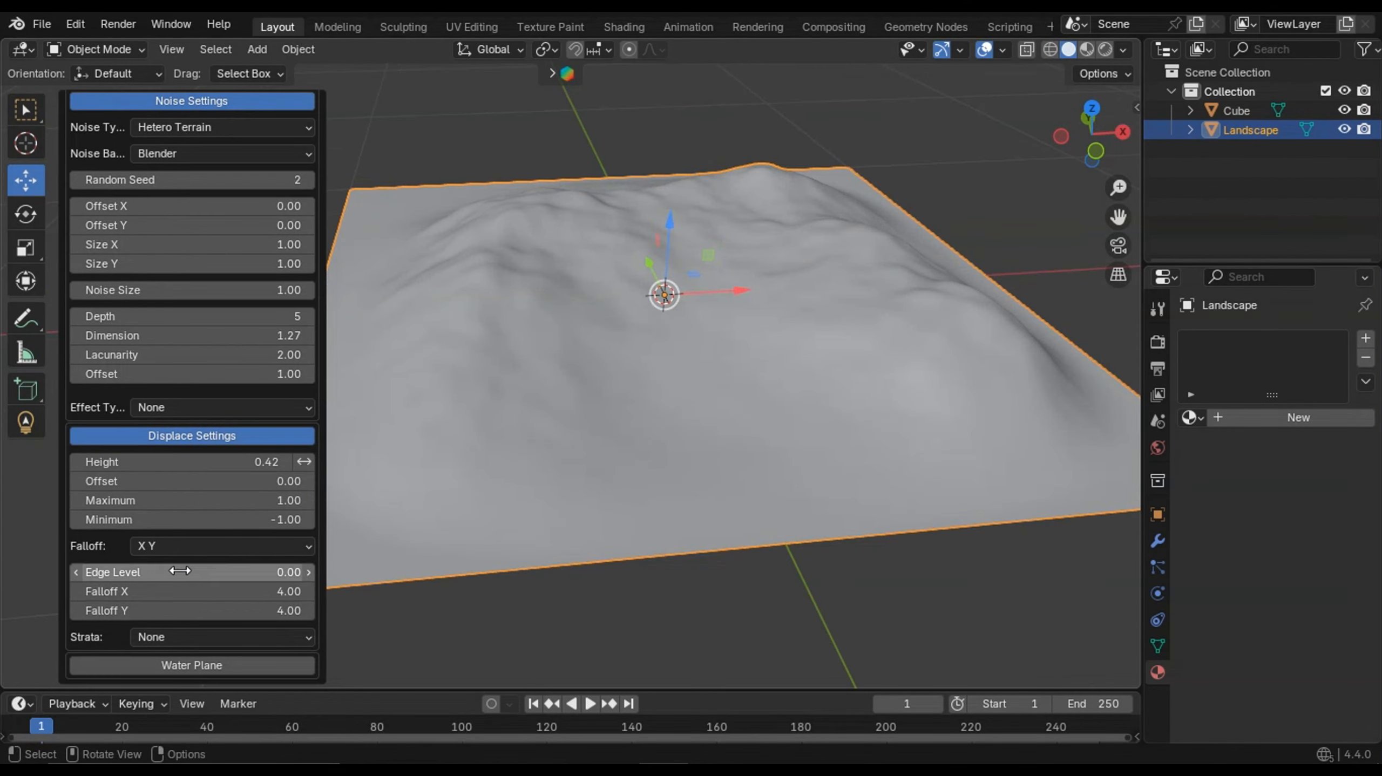
- Set the landscape's displacement Offset to -0.15 and Height to 0.83, and its noise Offset X and Y to 0.20
drag(217, 480, 187, 481)
drag(139, 462, 174, 462)
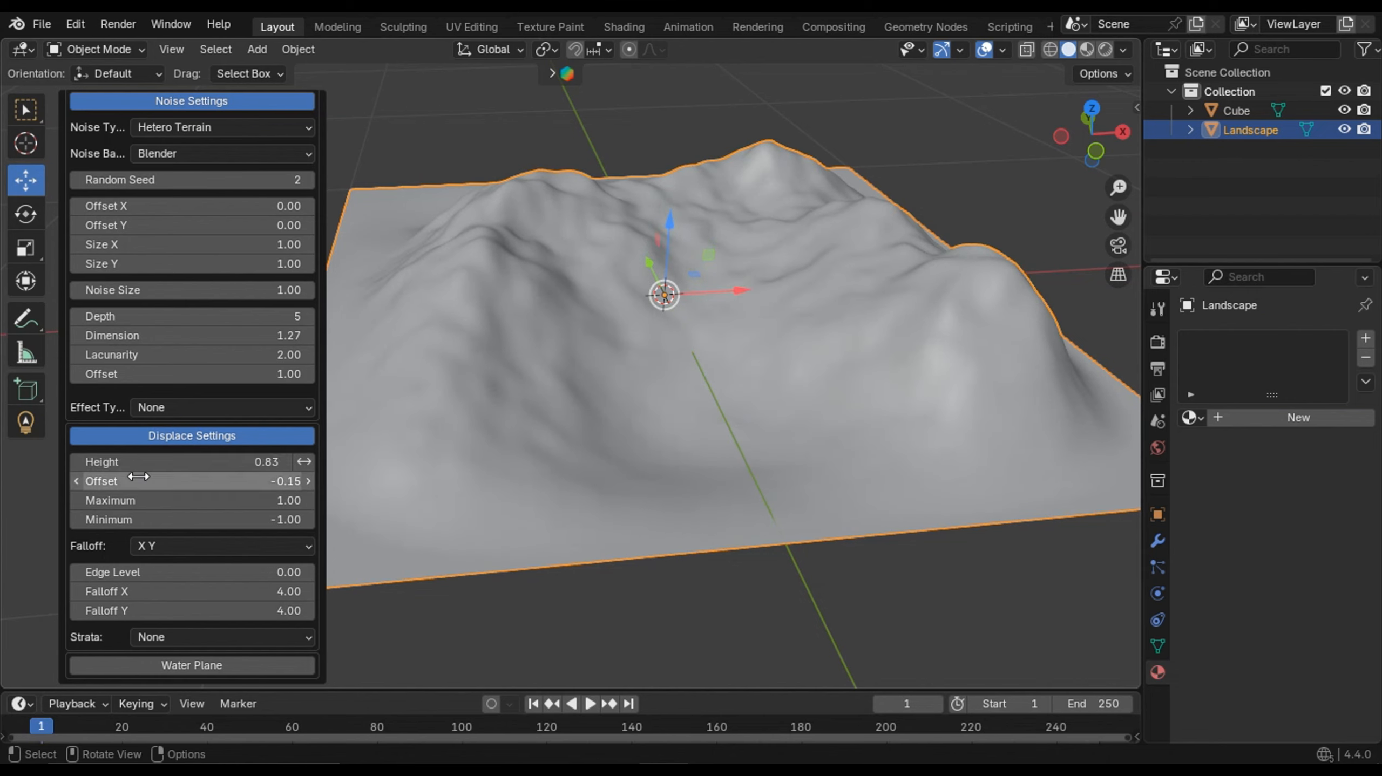
scroll(135, 473, up, 3)
mouse_move(138, 321)
mouse_down()
mouse_move(138, 340)
mouse_move(173, 340)
mouse_move(146, 340)
mouse_up()
scroll(653, 398, down, 8)
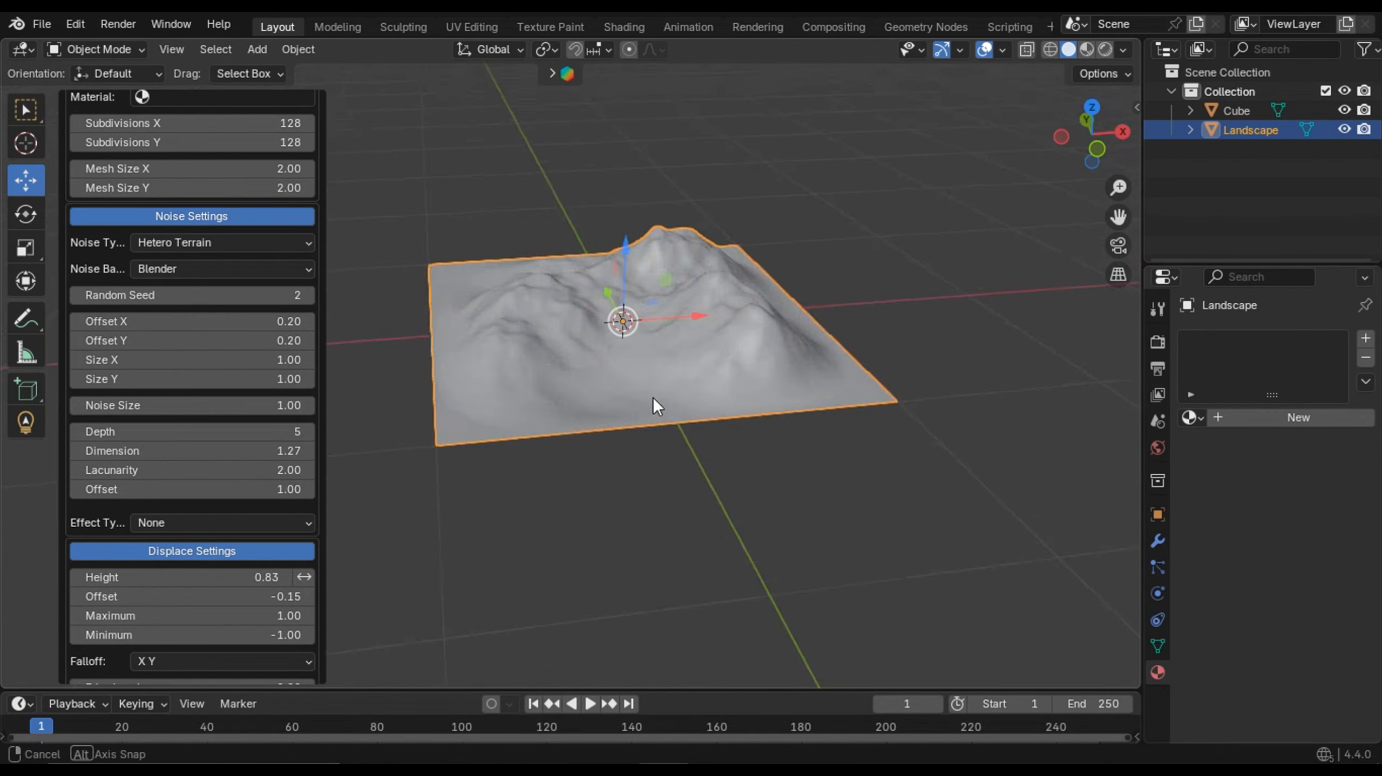
- Scale the landscape up uniformly by about 55 so it surrounds the cube
scroll(649, 354, down, 6)
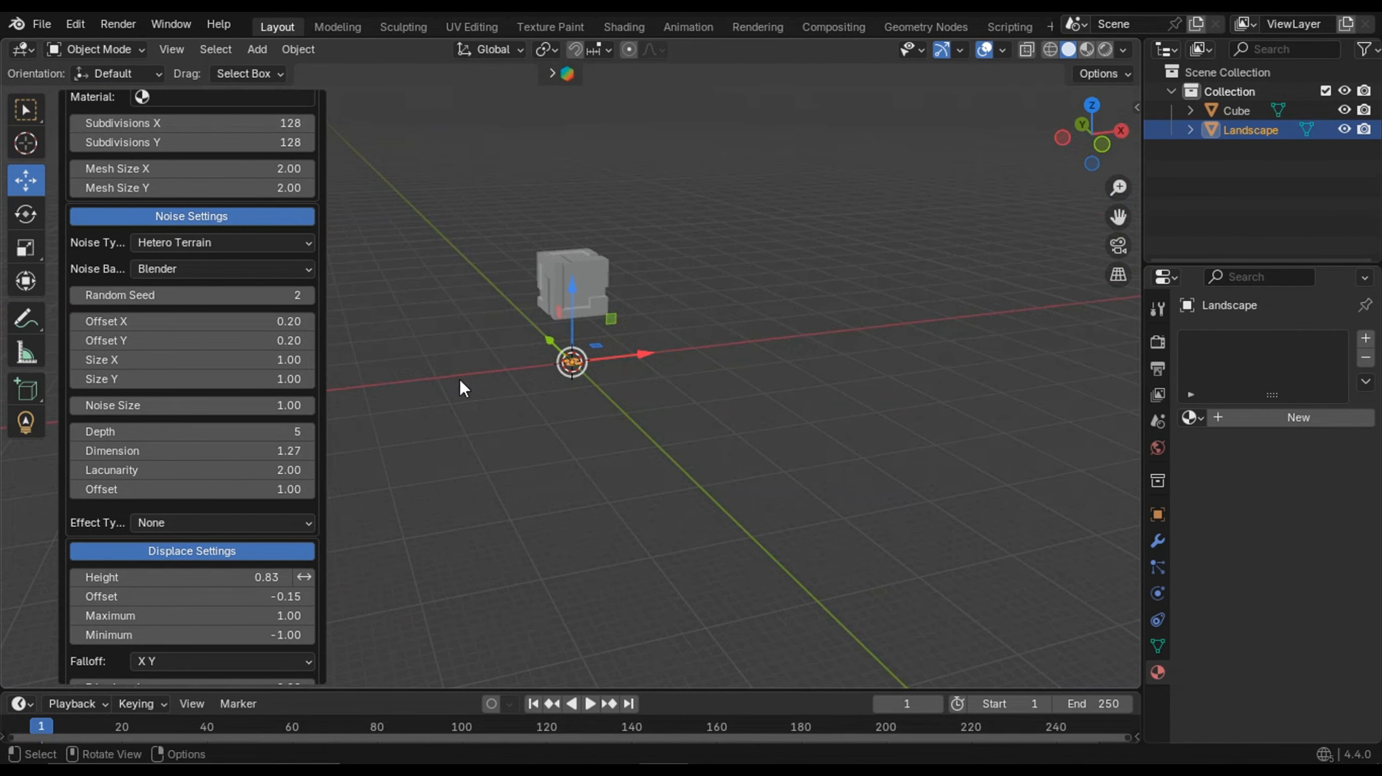
key(s)
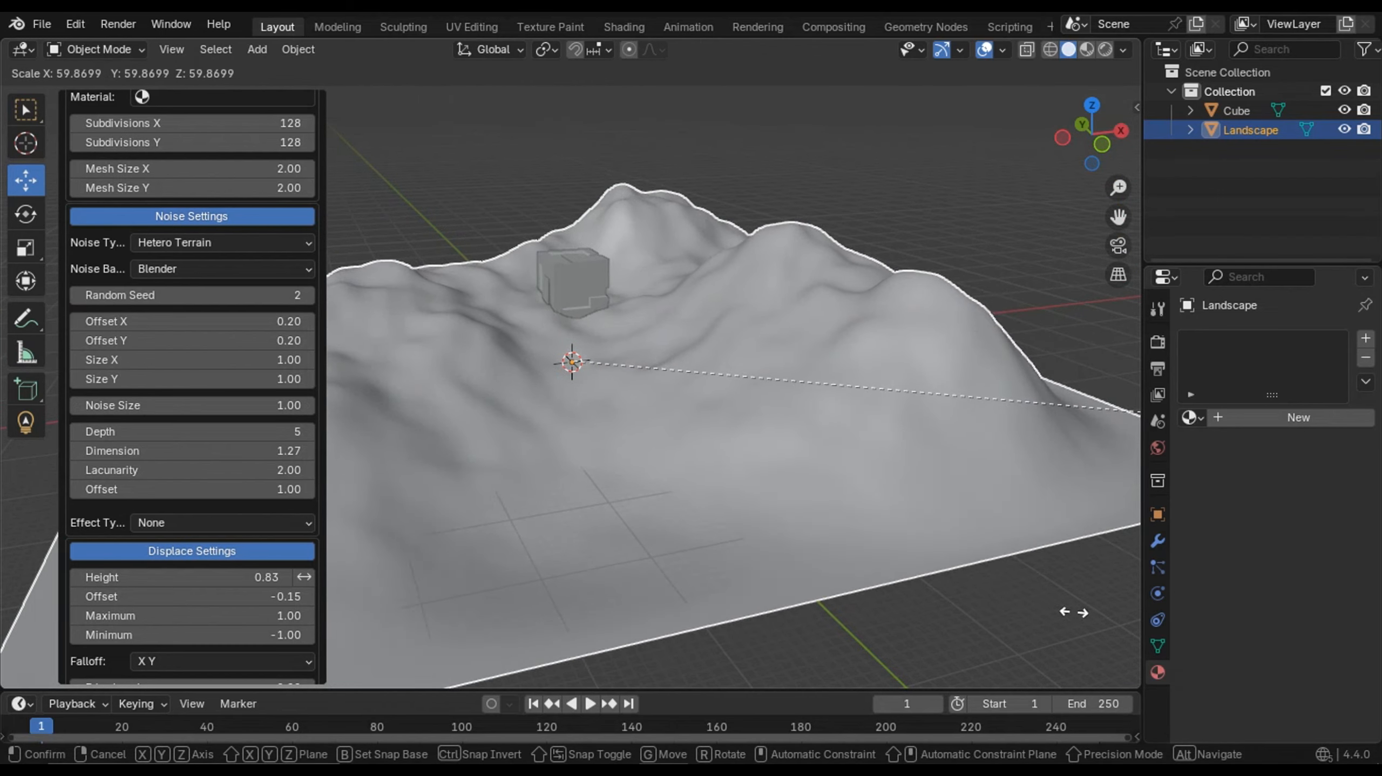
click(811, 473)
- Select the cube and move it about -16.4 m along Y, into the valley between the mountains
scroll(763, 488, up, 5)
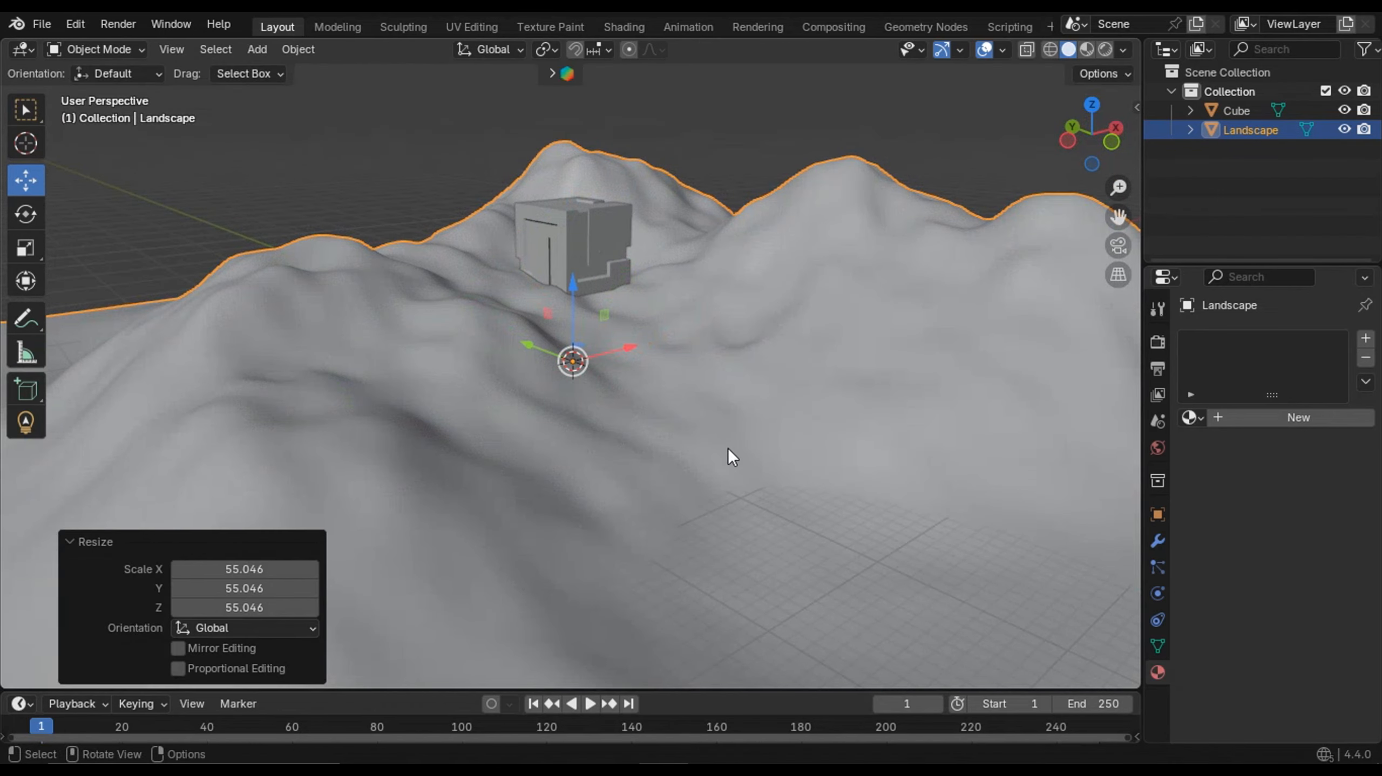
scroll(728, 447, down, 3)
middle_drag(651, 404, 589, 374)
middle_drag(590, 374, 605, 373)
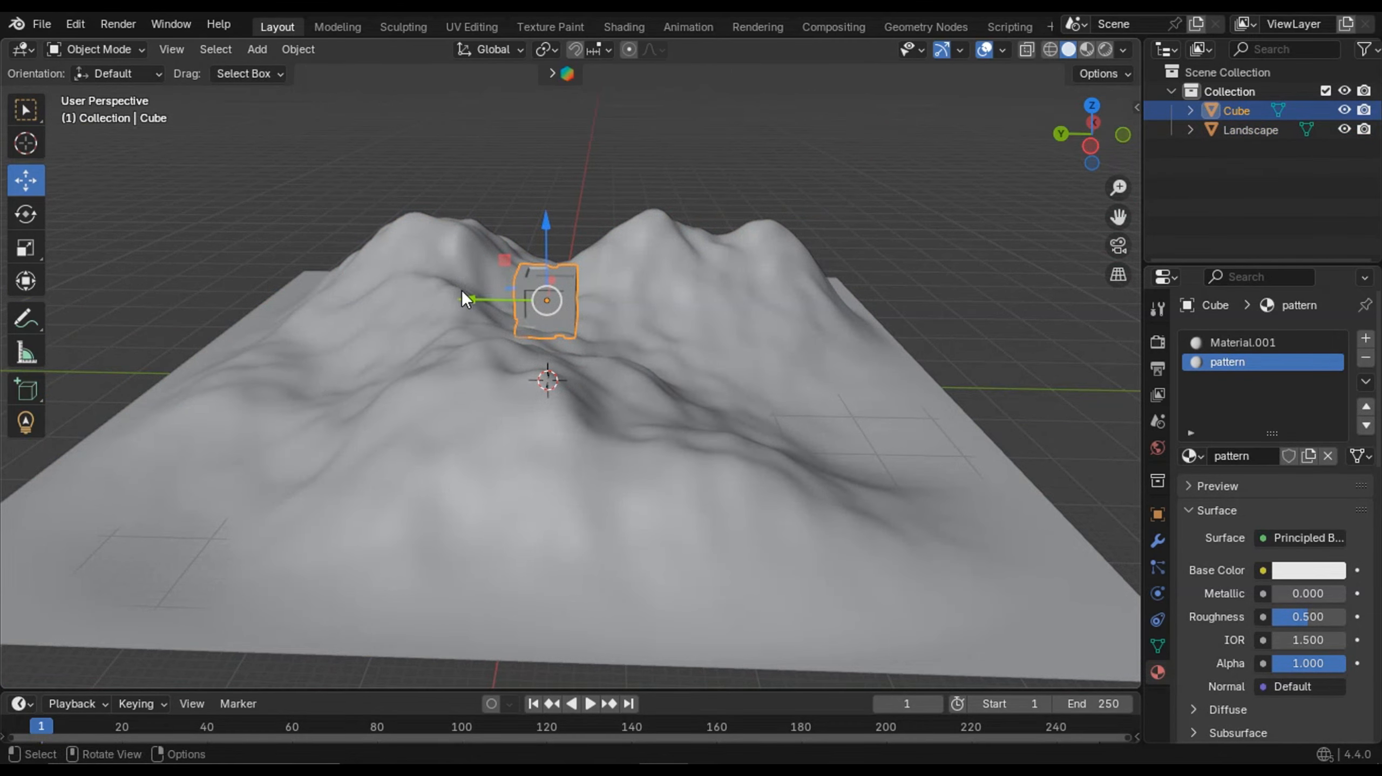
shift+click(509, 298)
click(567, 274)
drag(473, 299, 744, 469)
- Add a plane at the world origin and scale it up uniformly by about 60.5 to span the landscape
middle_drag(744, 468, 652, 450)
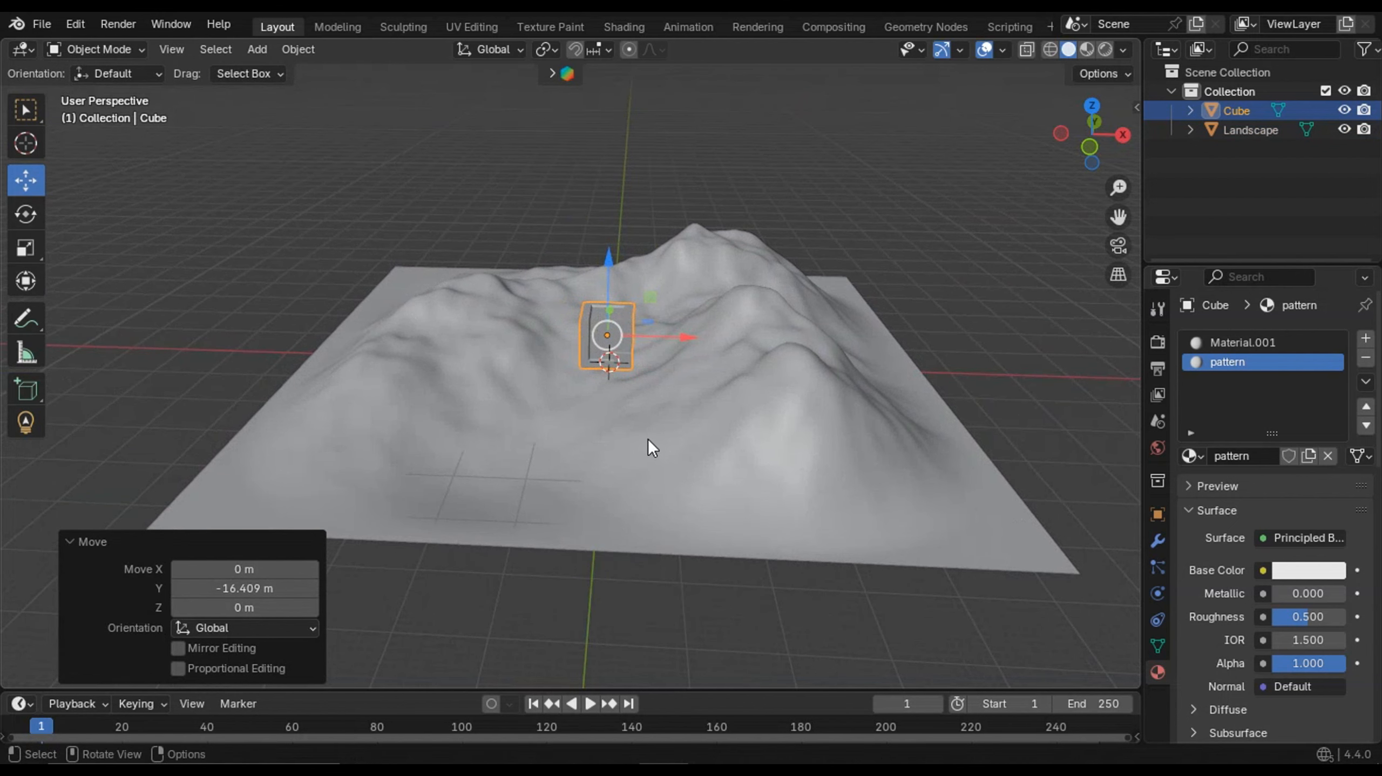
key(shift+a)
mouse_move(652, 392)
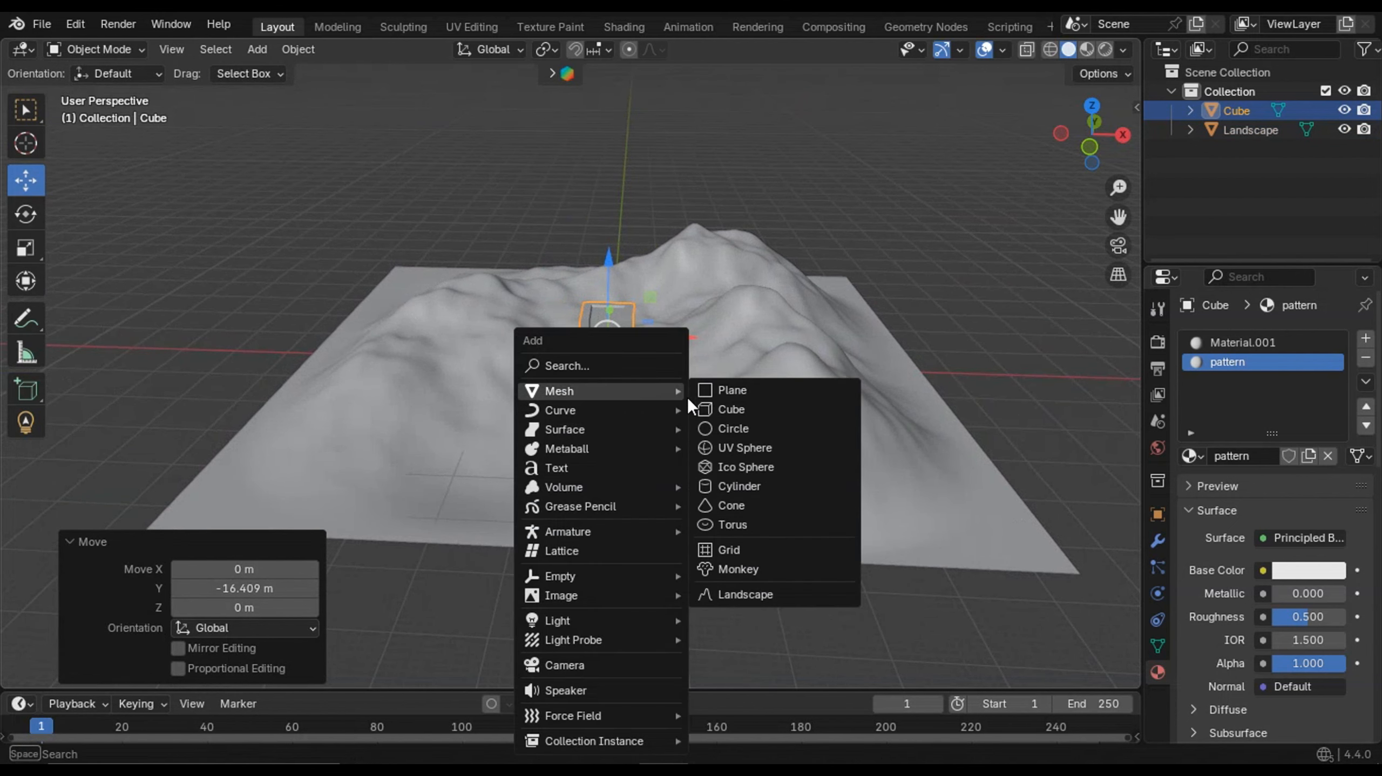
click(738, 390)
middle_drag(719, 469, 719, 379)
key(g)
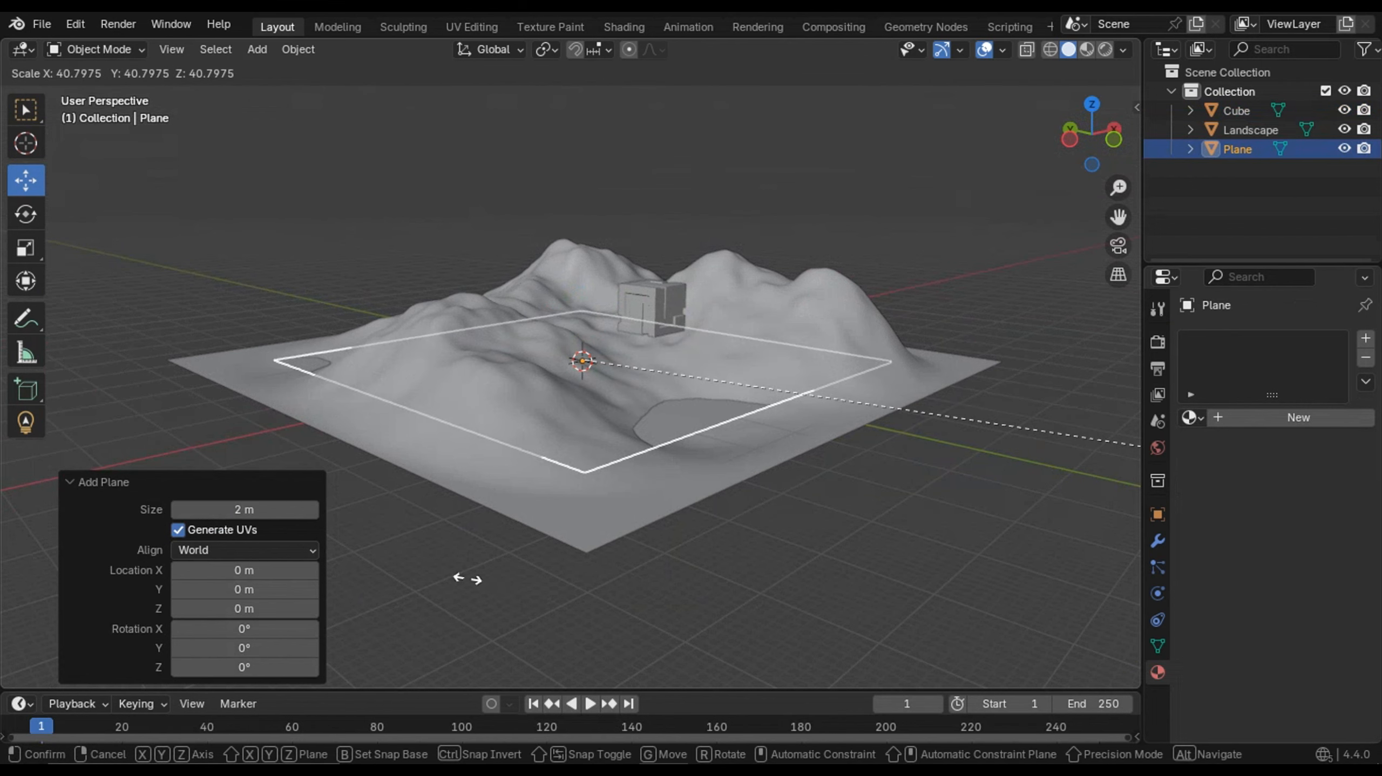
click(857, 447)
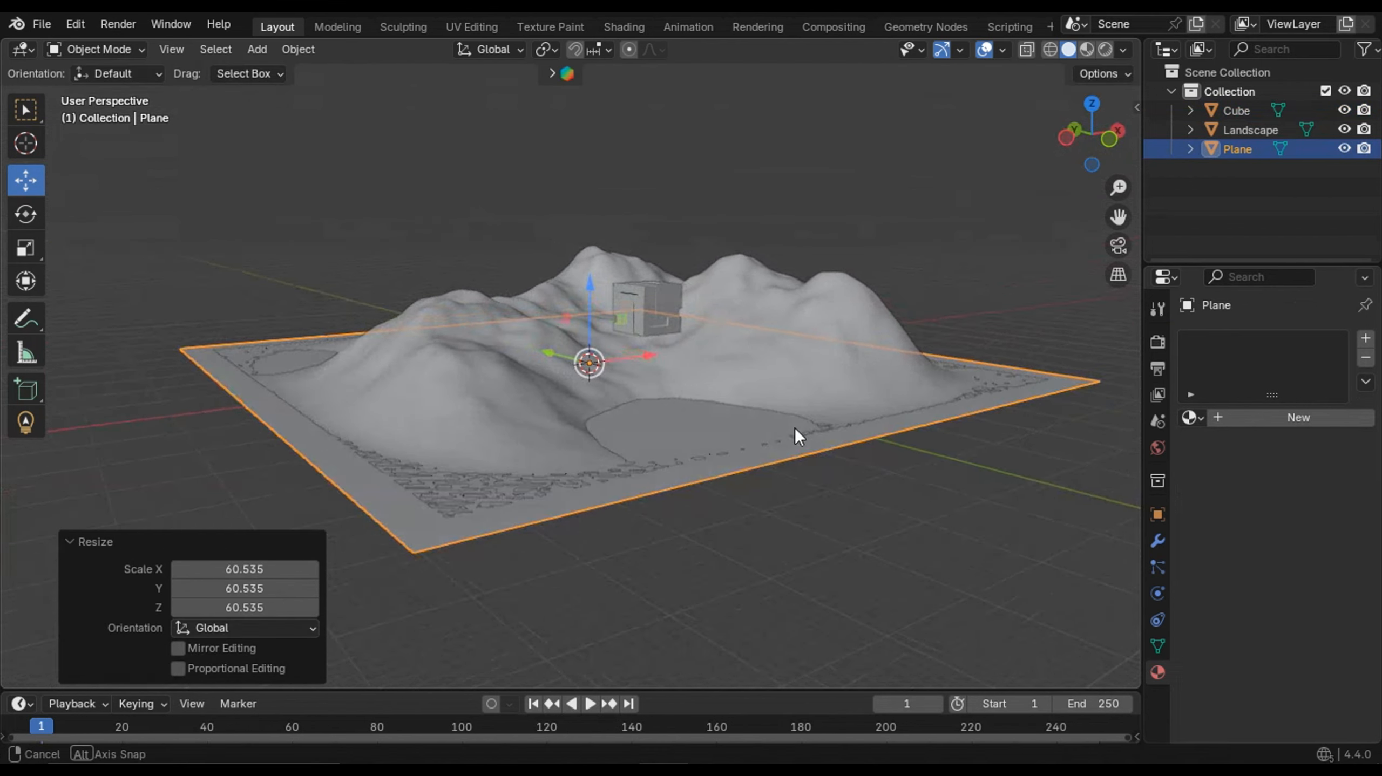
- Raise the plane along Z until it covers the landscape's flat outer edges like a water surface
middle_drag(794, 427, 652, 378)
scroll(652, 378, up, 3)
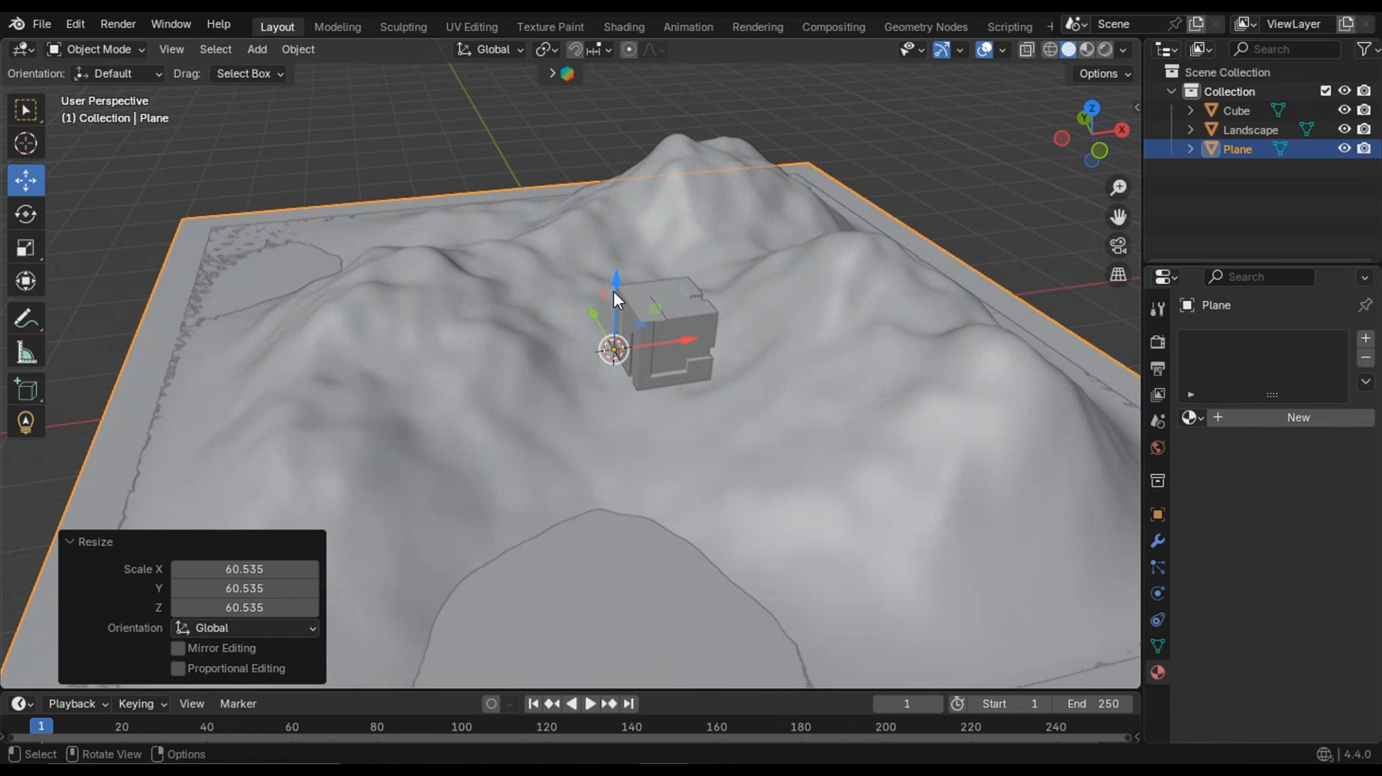
drag(613, 292, 662, 282)
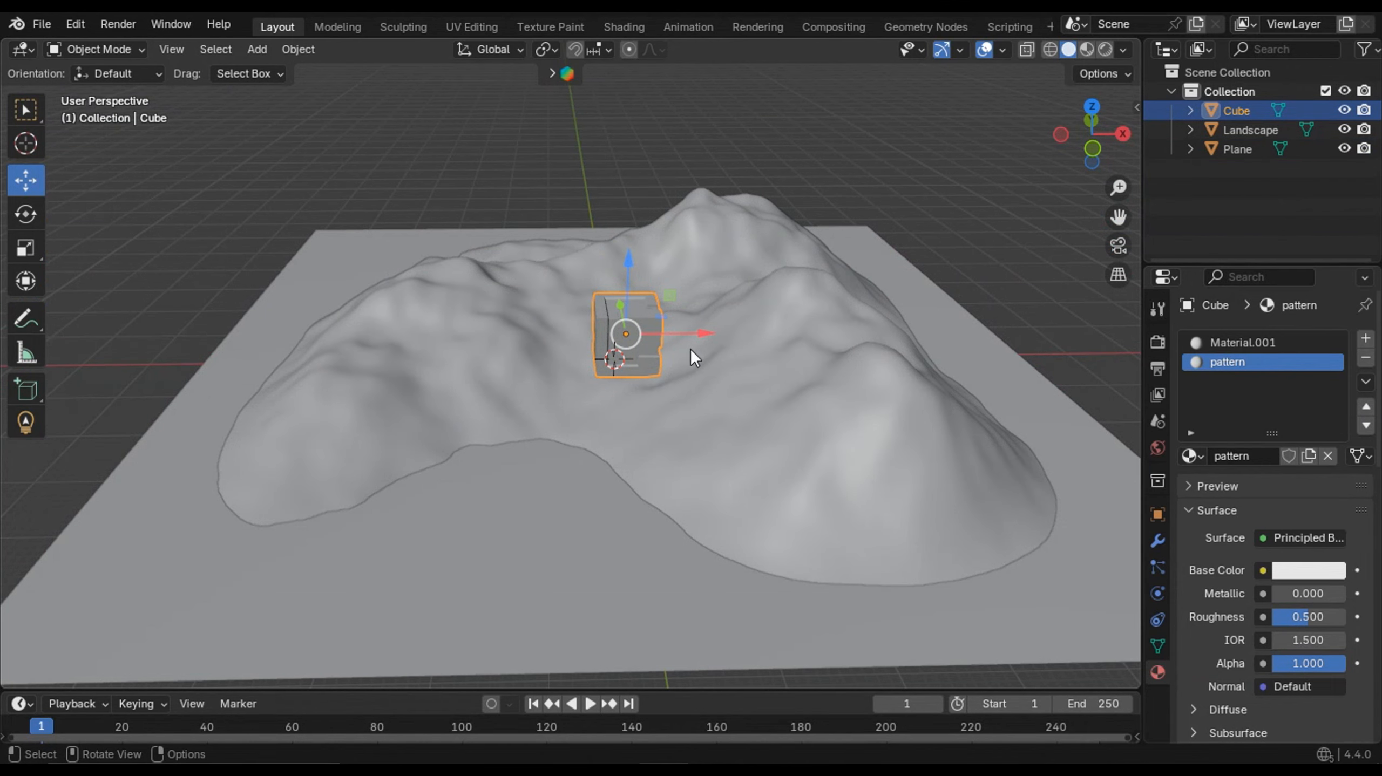
- Add a ball metaball at the world origin and raise it about 24.9 m along Z
mouse_move(691, 350)
middle_down()
mouse_move(788, 374)
mouse_move(685, 365)
middle_up()
key(shift+a)
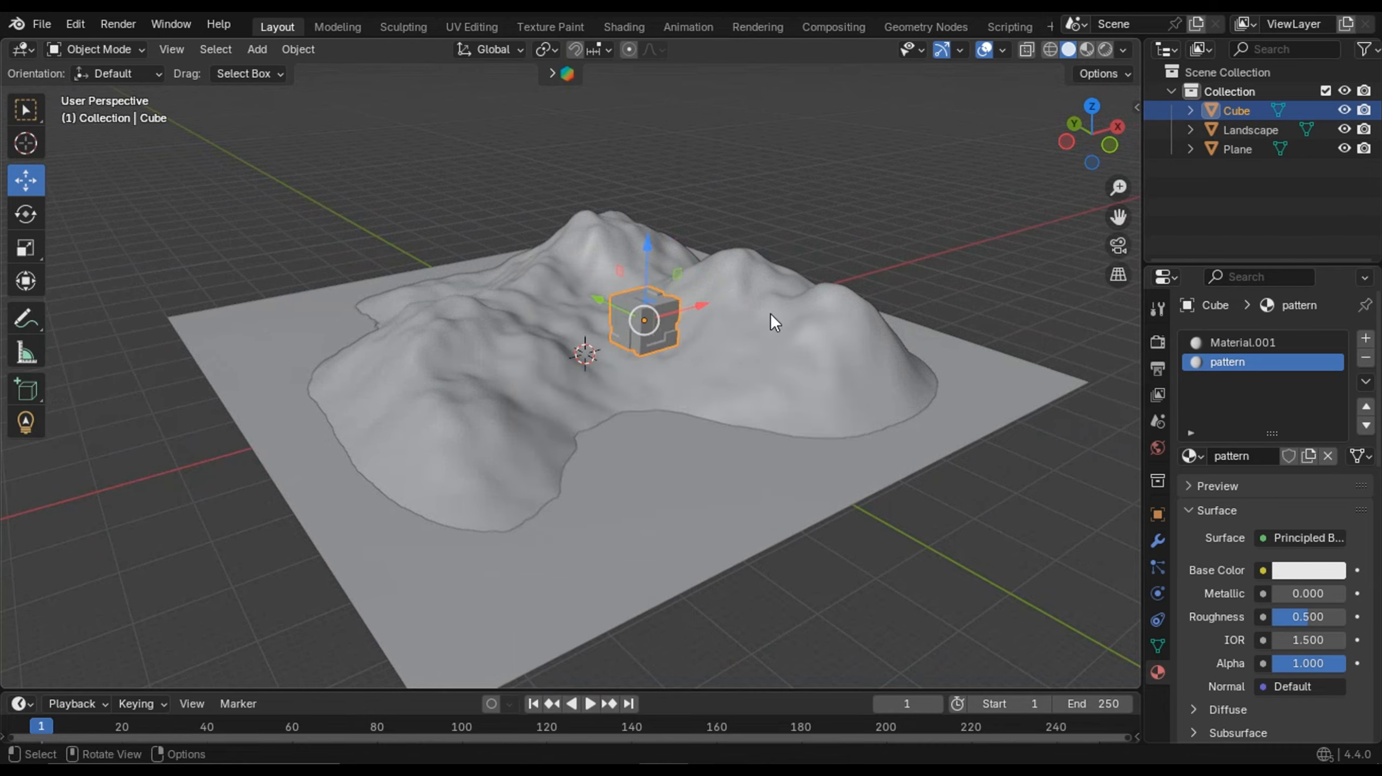
middle_drag(775, 322, 744, 330)
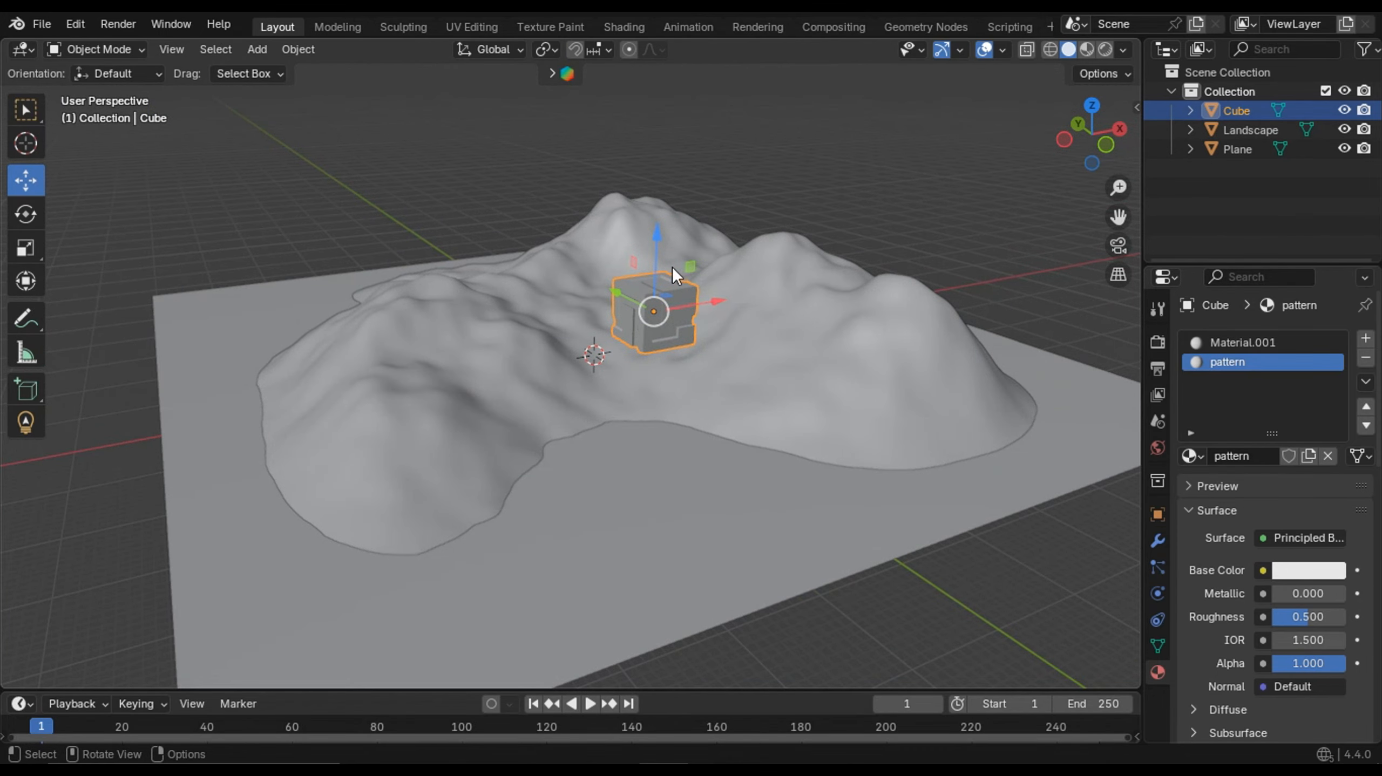
key(shift+a)
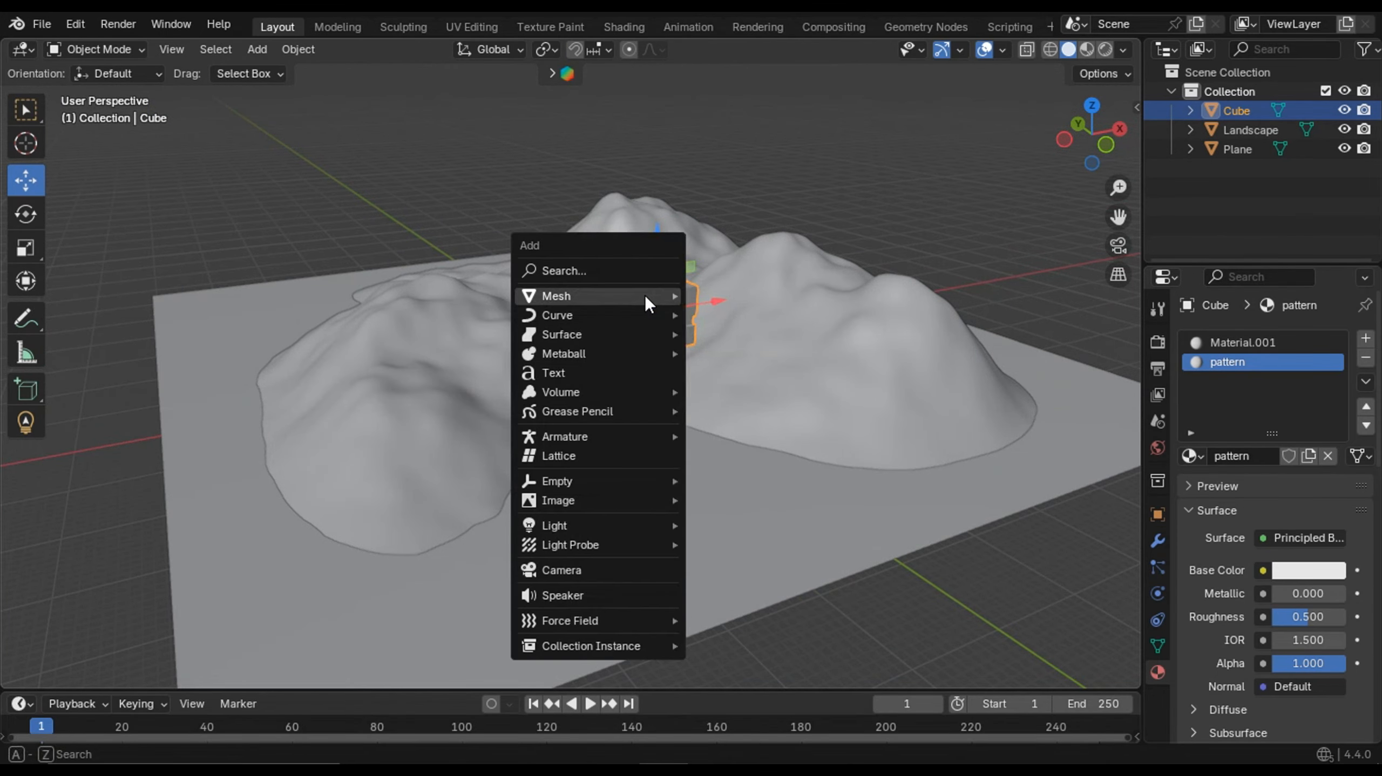
mouse_move(635, 353)
click(721, 354)
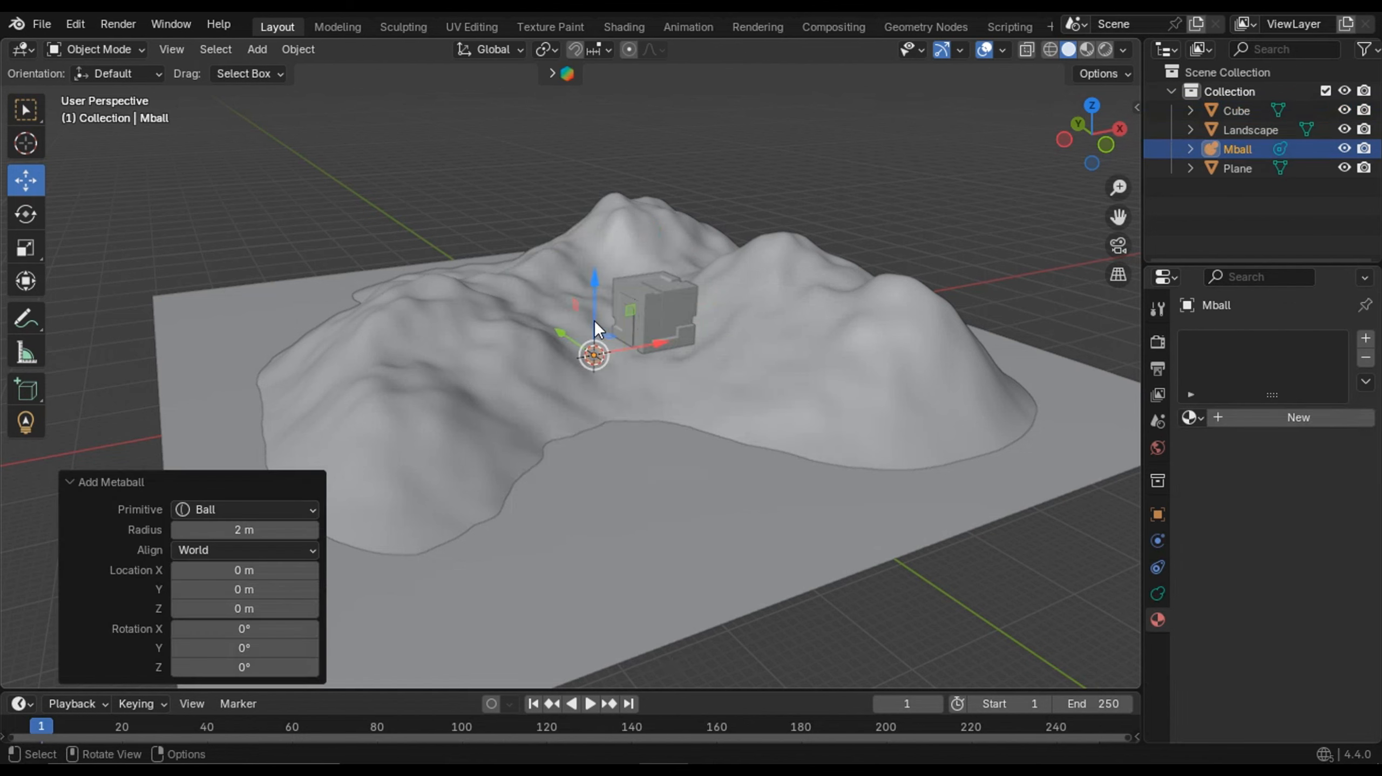
drag(598, 295, 607, 68)
scroll(596, 298, up, 4)
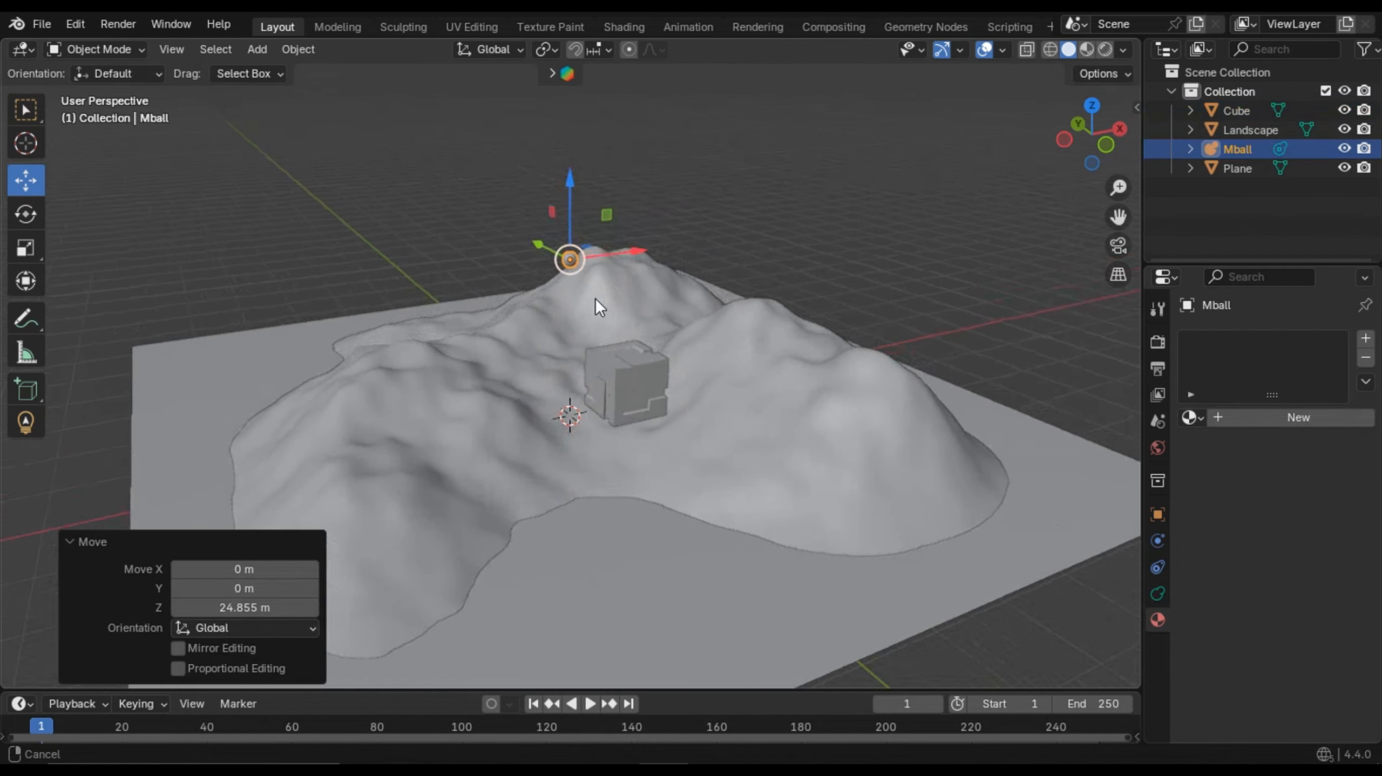
- Raise the metaball about 5.7 m further along Z and scale it up uniformly by about 2.72
middle_drag(576, 379, 649, 350)
scroll(649, 350, down, 2)
drag(528, 253, 530, 208)
middle_drag(602, 277, 664, 327)
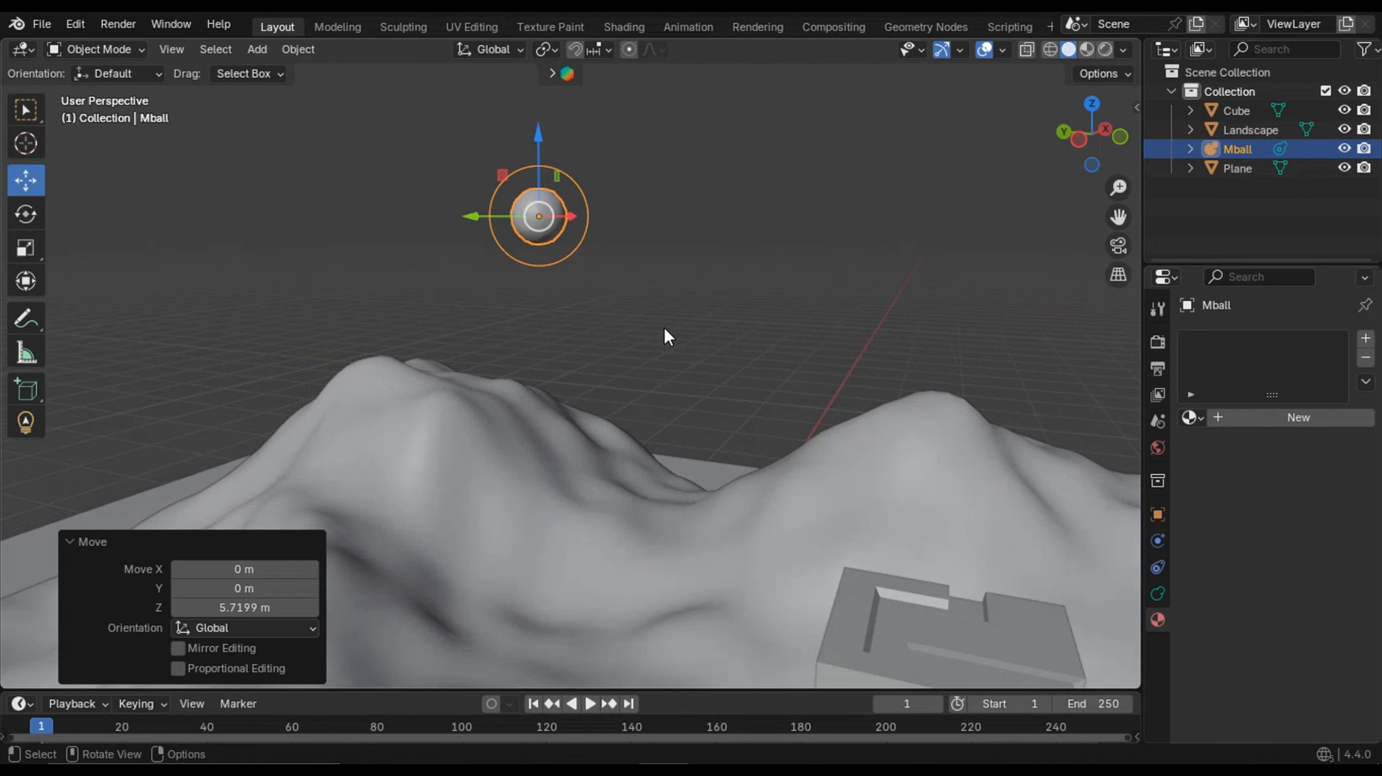
key(s)
click(937, 447)
middle_drag(938, 447, 644, 333)
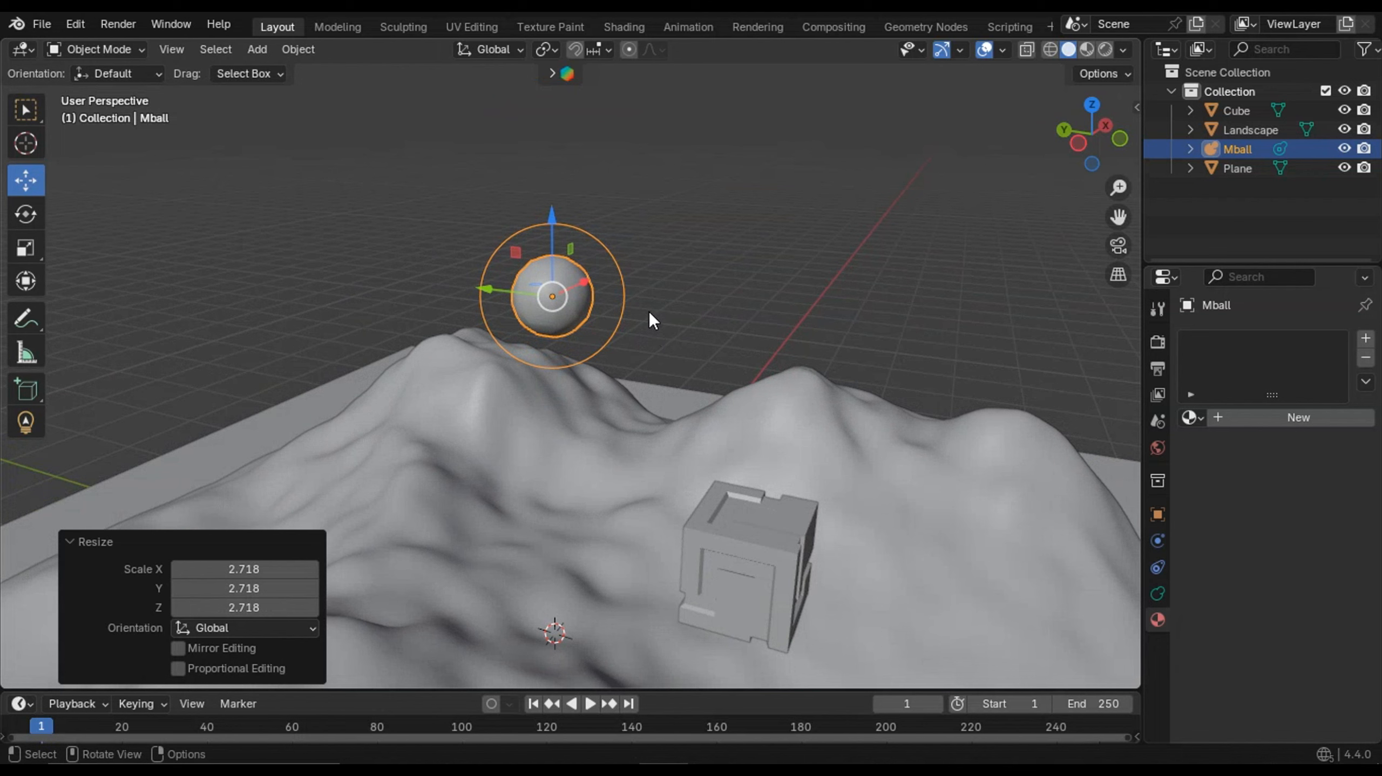
- Duplicate the metaball, place the copy up beside the original, and put a second duplicate about 6 m below that copy
key(shift+d)
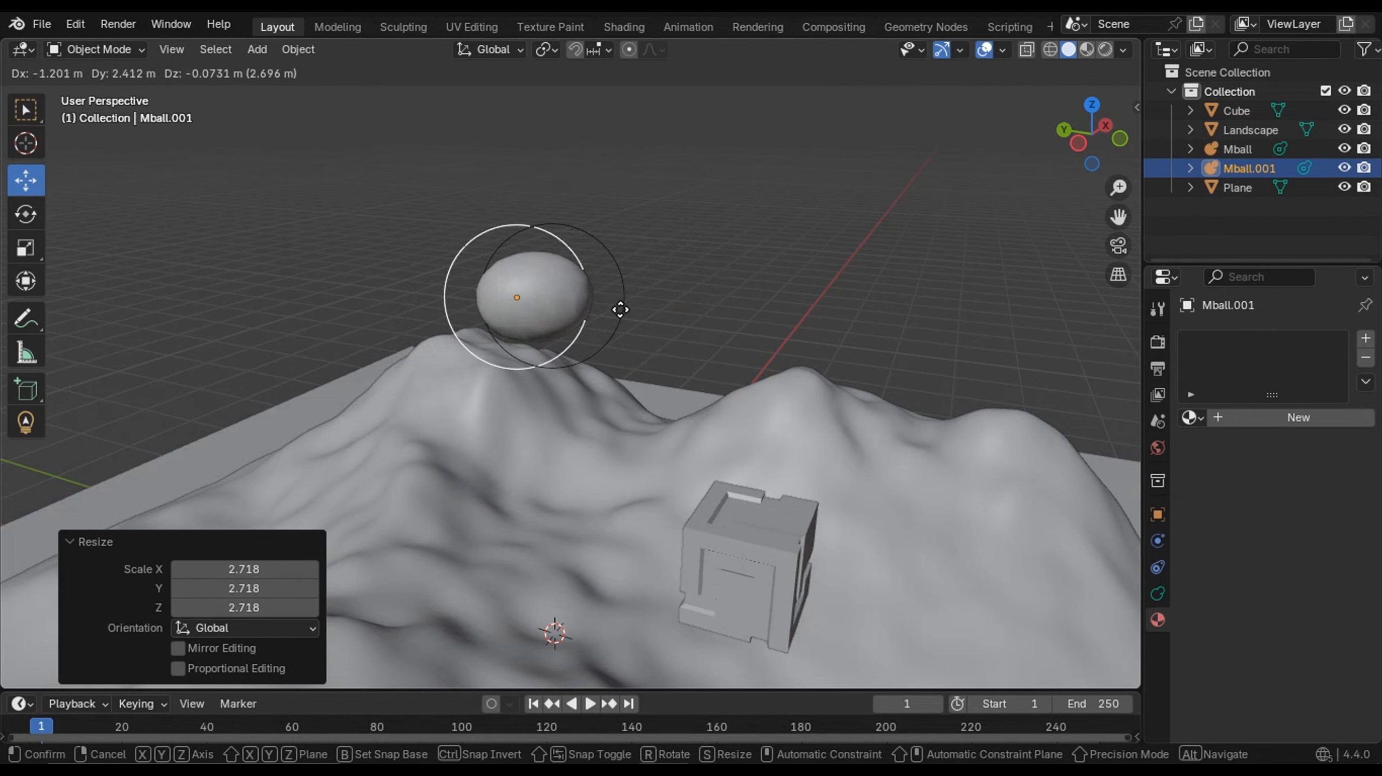
click(715, 274)
key(shift+d)
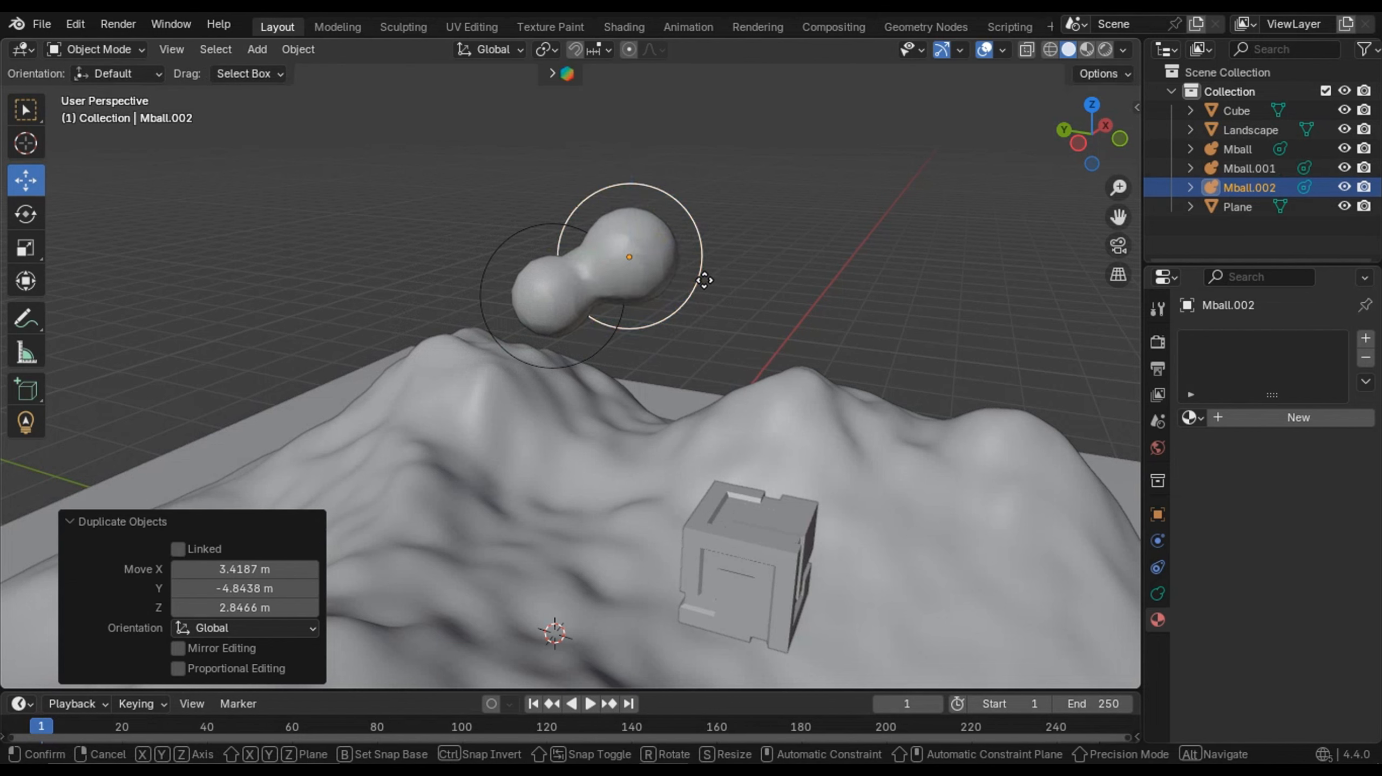
click(713, 364)
- Scale the lowest metaball up by about 1.085 and move it about -2.0 m in X, 3.6 m in Y and -0.6 m in Z
key(s)
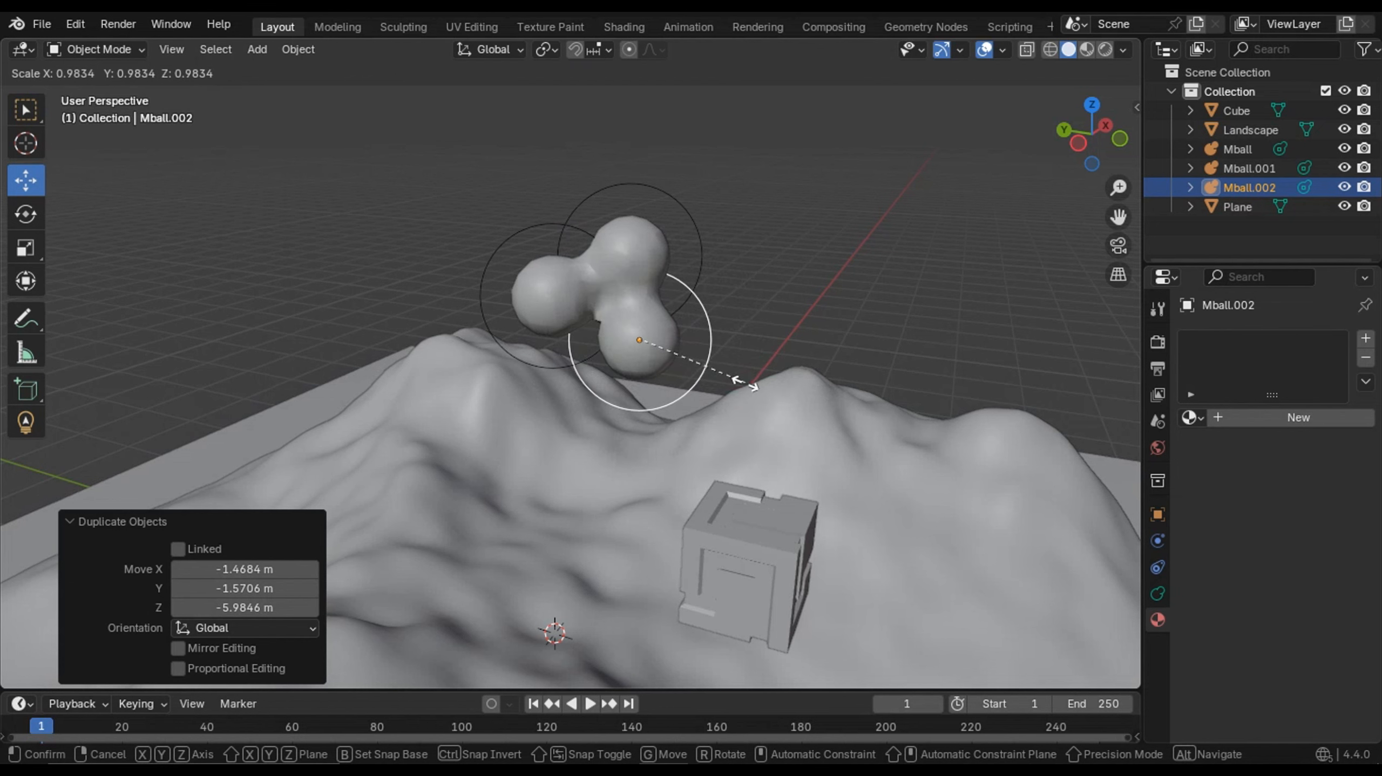
click(758, 386)
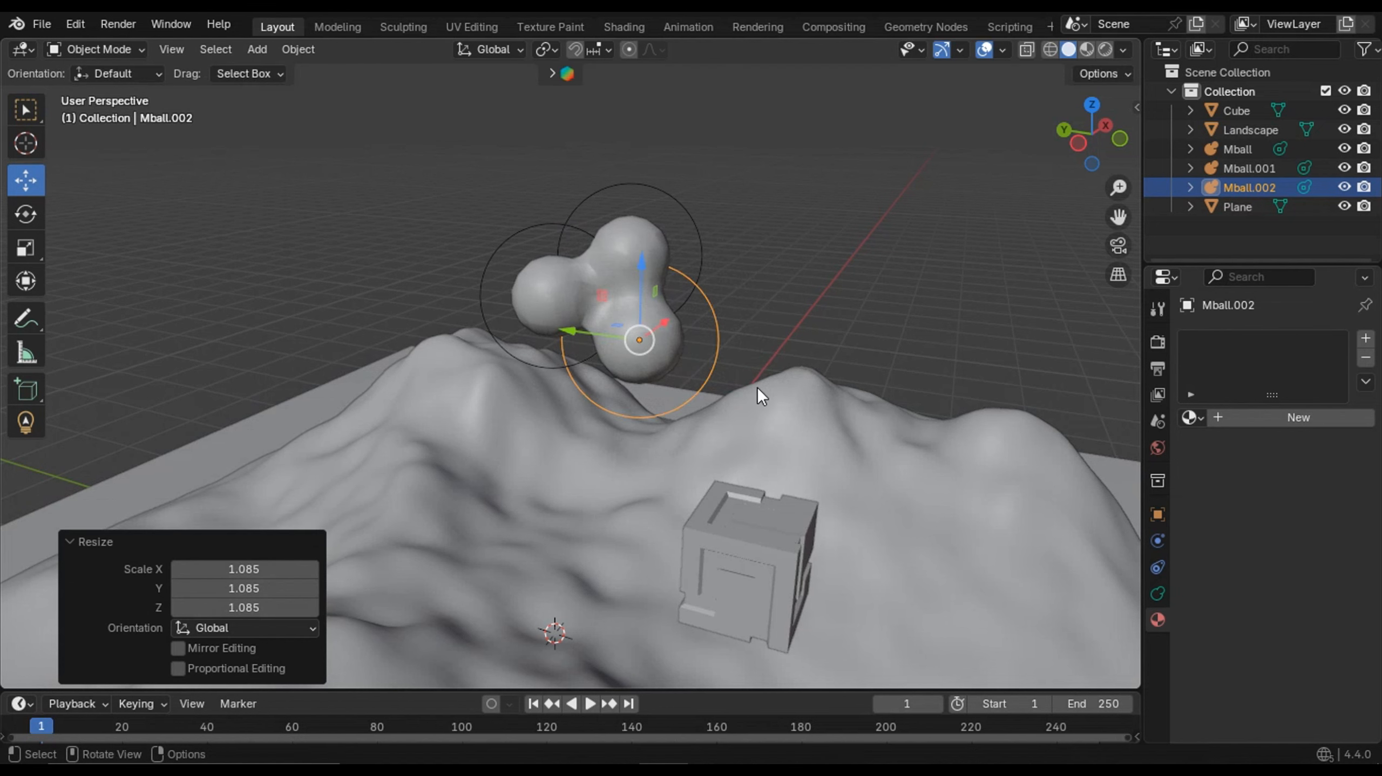
key(g)
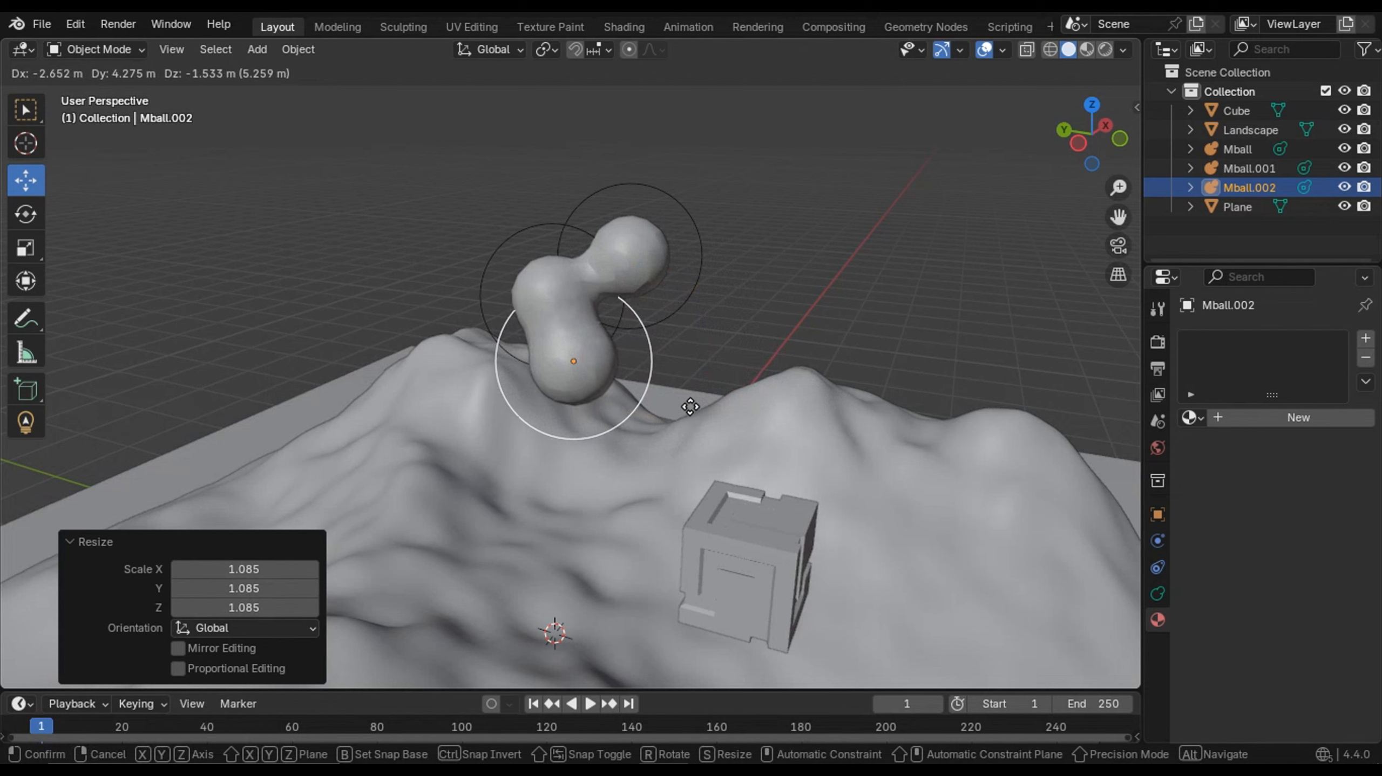
click(701, 394)
- Duplicate the lowest metaball and place the copy about 10.7 m higher, on top of the cluster
key(shift+d)
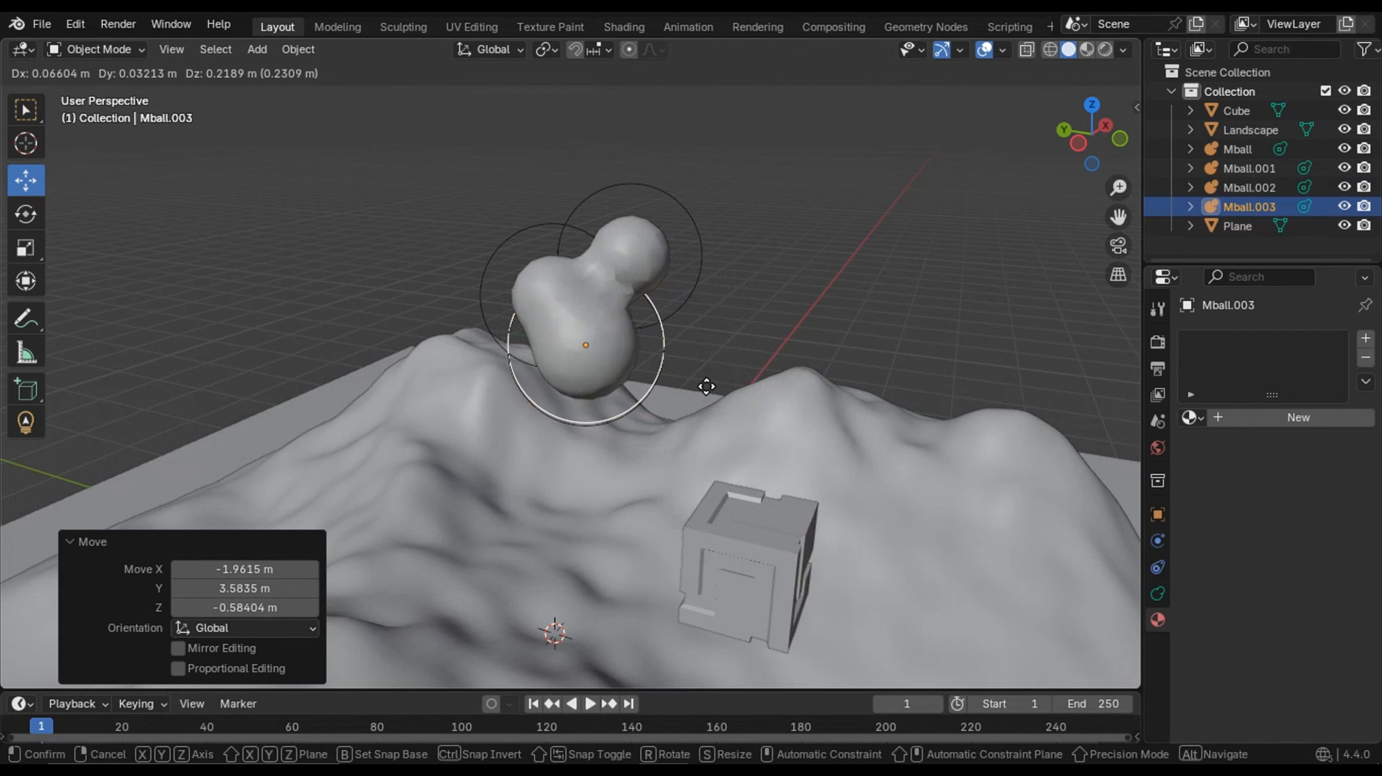
click(671, 246)
middle_drag(681, 321, 569, 282)
scroll(637, 313, up, 5)
scroll(570, 283, down, 3)
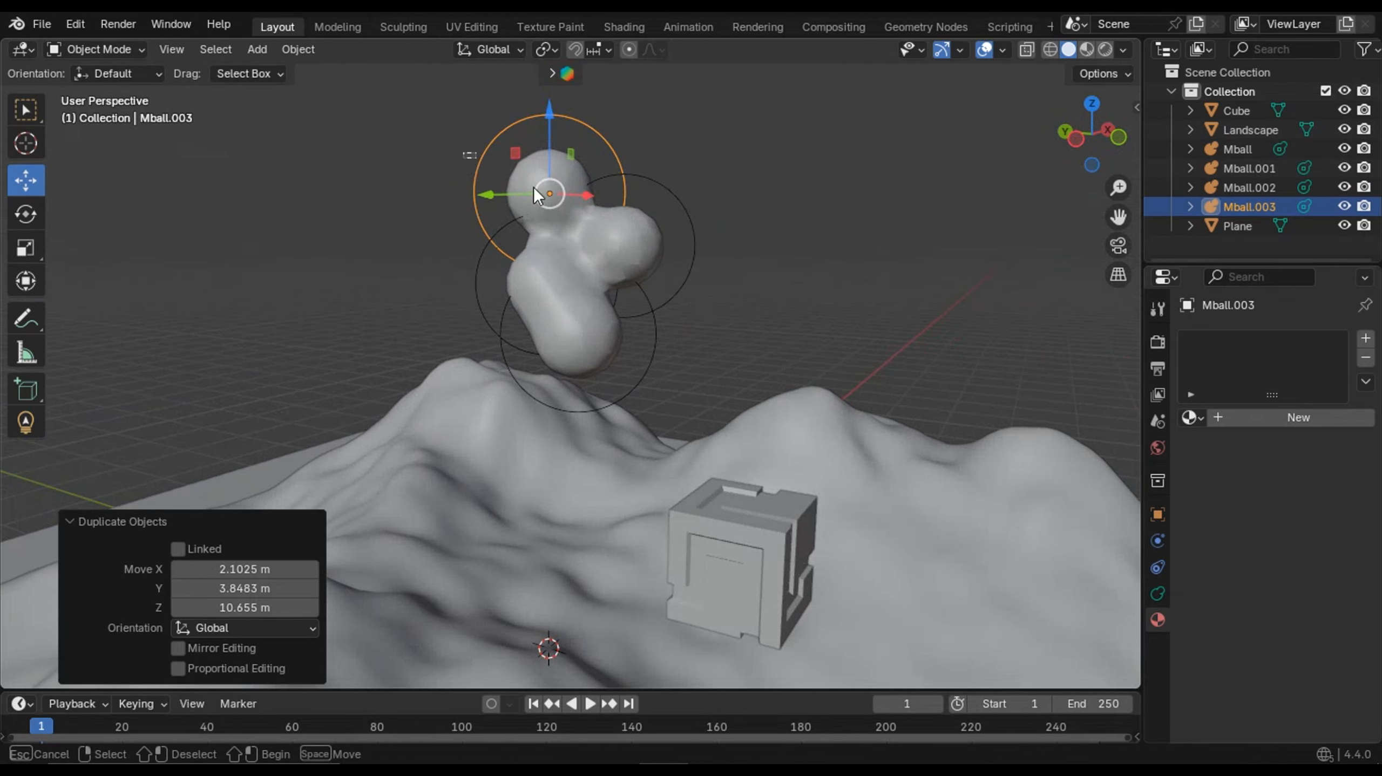
- Select all four metaballs and convert them into a mesh
drag(468, 148, 796, 329)
middle_drag(796, 329, 632, 313)
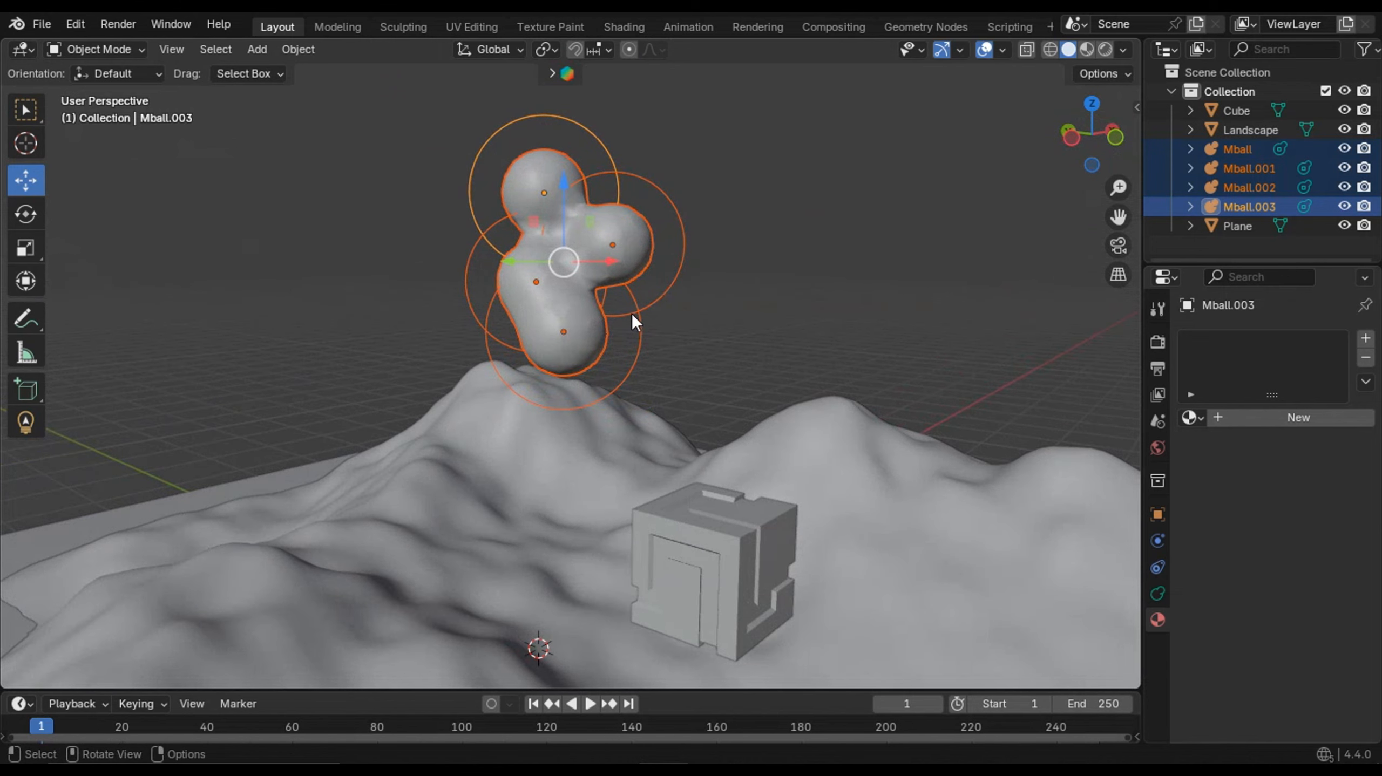
right_click(597, 250)
mouse_move(597, 250)
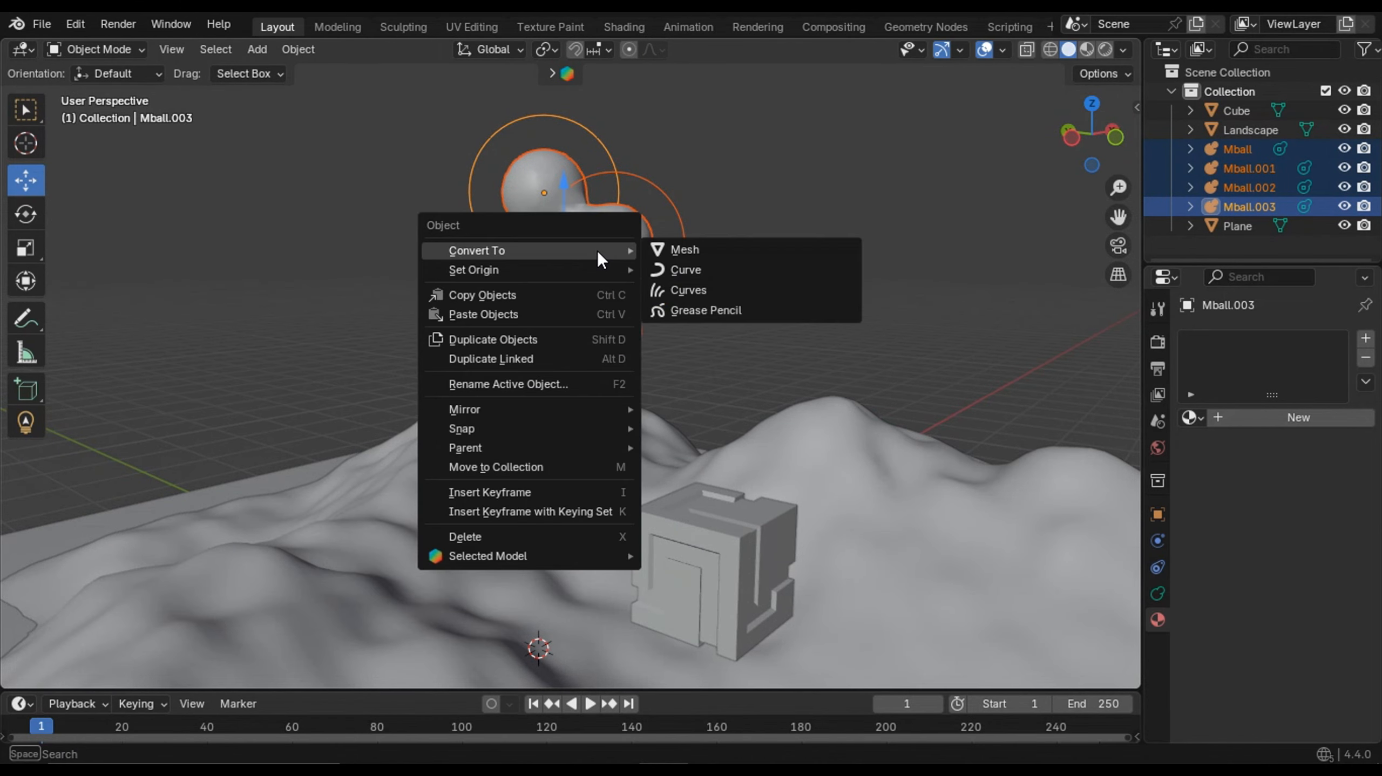
click(684, 249)
scroll(693, 248, down, 3)
middle_drag(693, 248, 539, 319)
scroll(546, 312, up, 3)
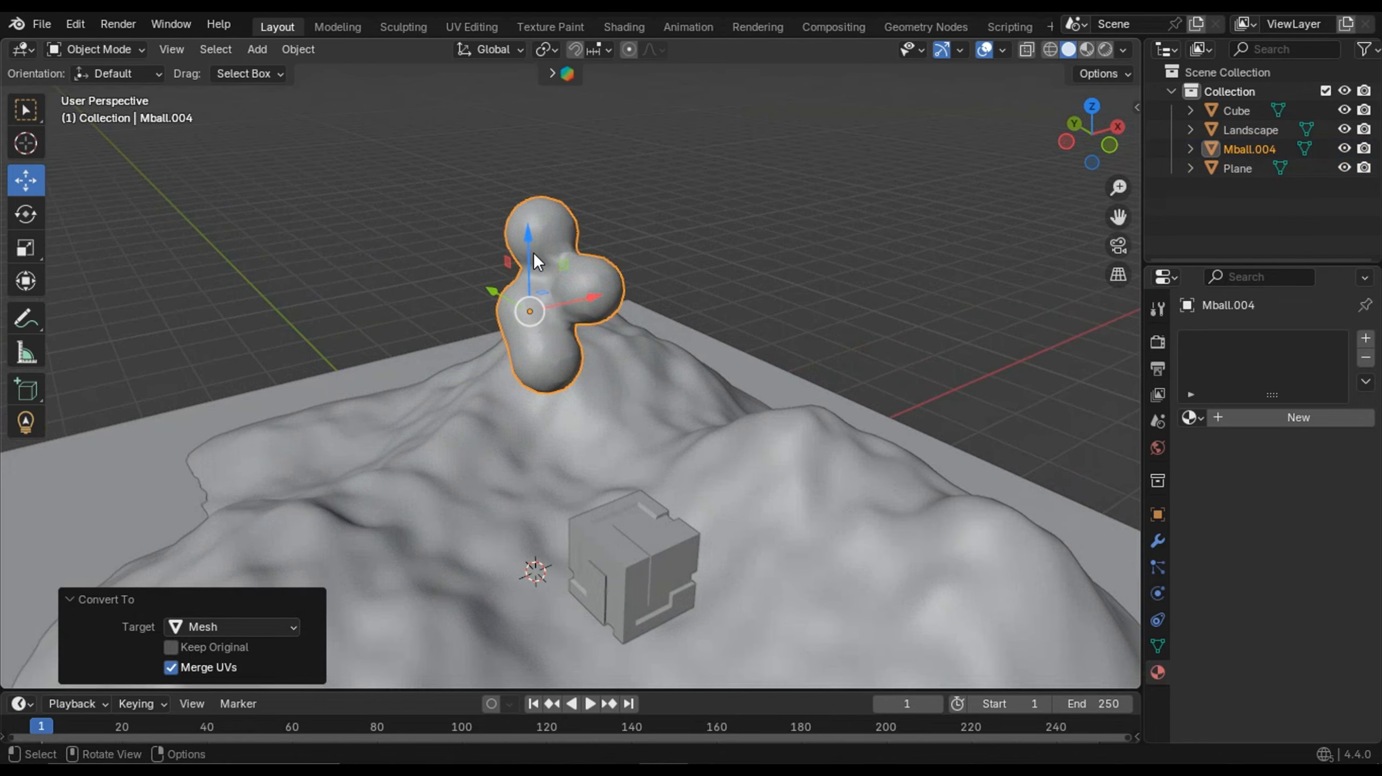
- Raise the converted blob mesh about 9.1 m along Z, well above the mountains
drag(533, 252, 582, 230)
scroll(581, 230, down, 3)
middle_drag(581, 230, 743, 378)
scroll(650, 416, up, 3)
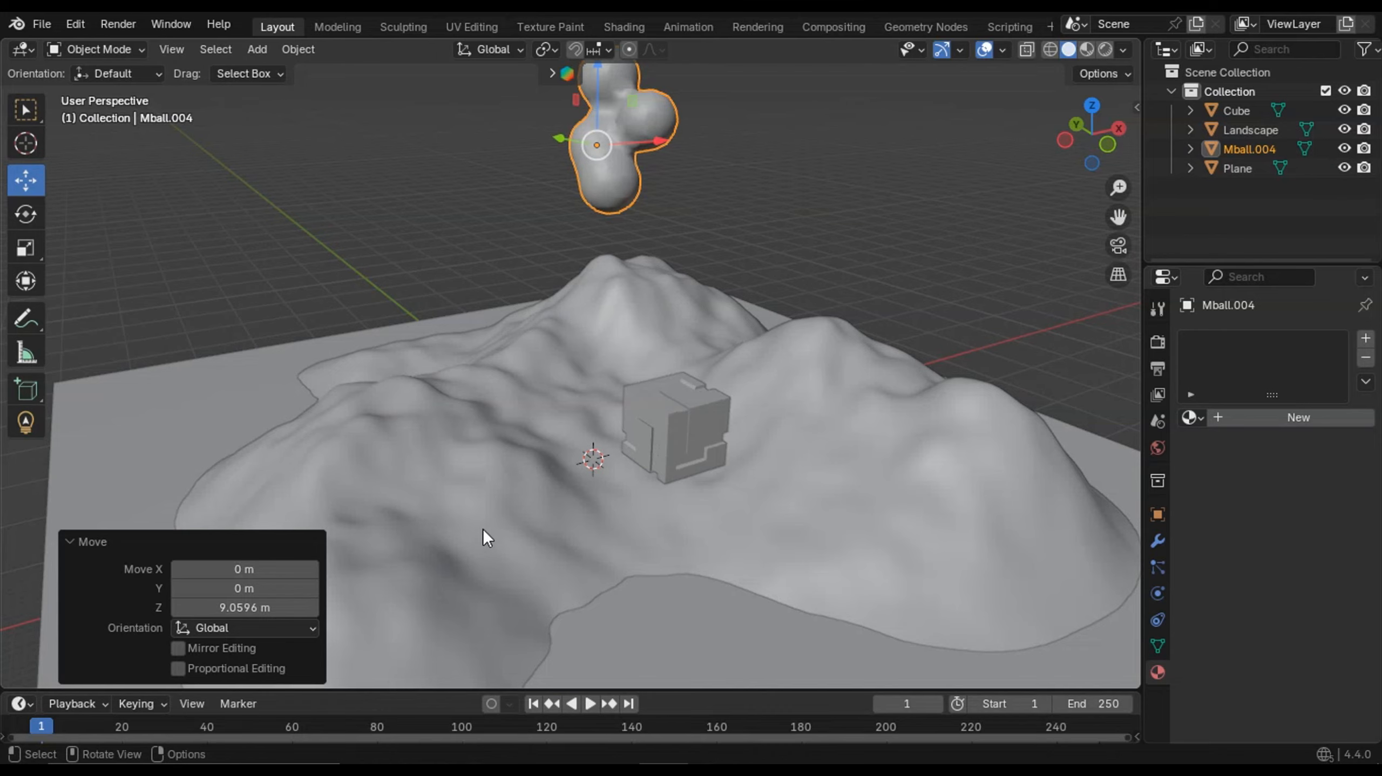
- Add a particle system to the landscape, set its type to Hair and enable the Advanced option
middle_drag(484, 531, 519, 472)
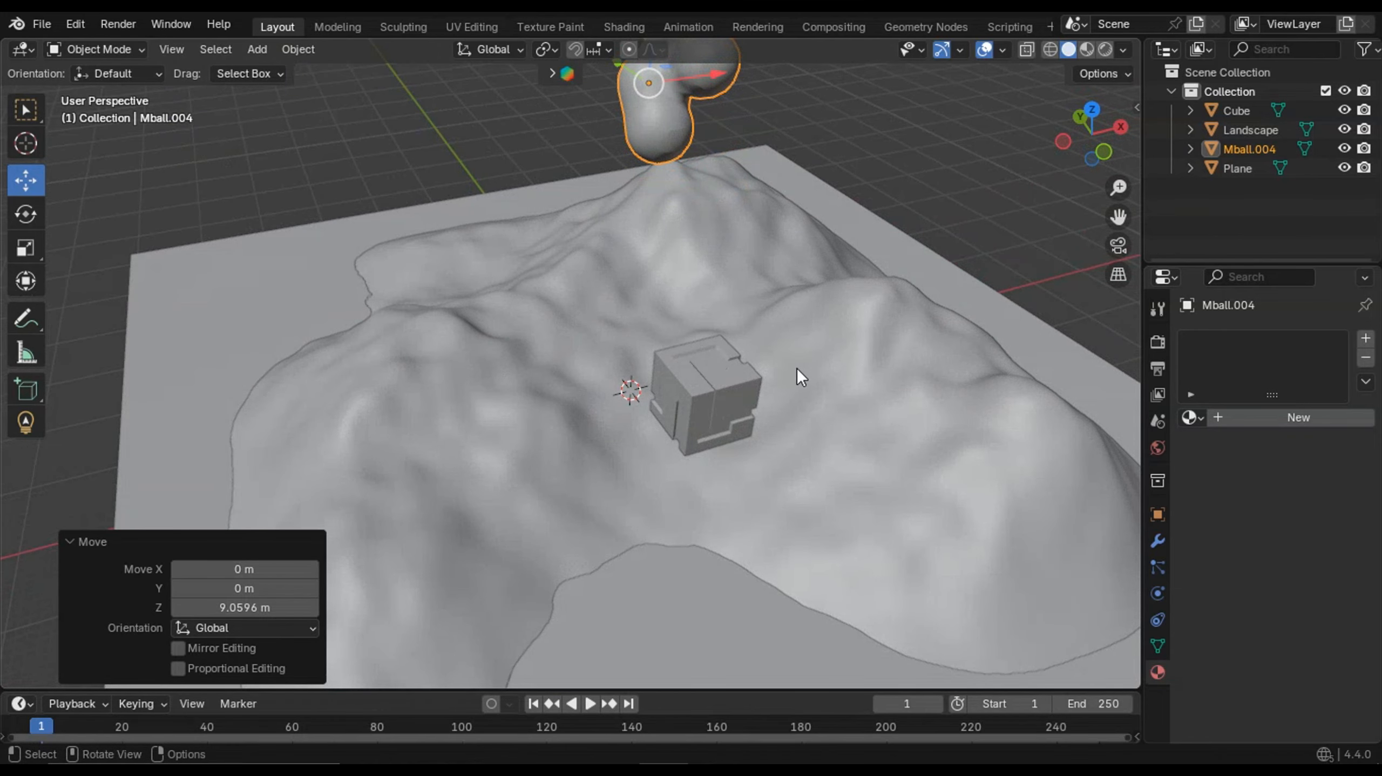
click(857, 441)
middle_drag(885, 441, 891, 404)
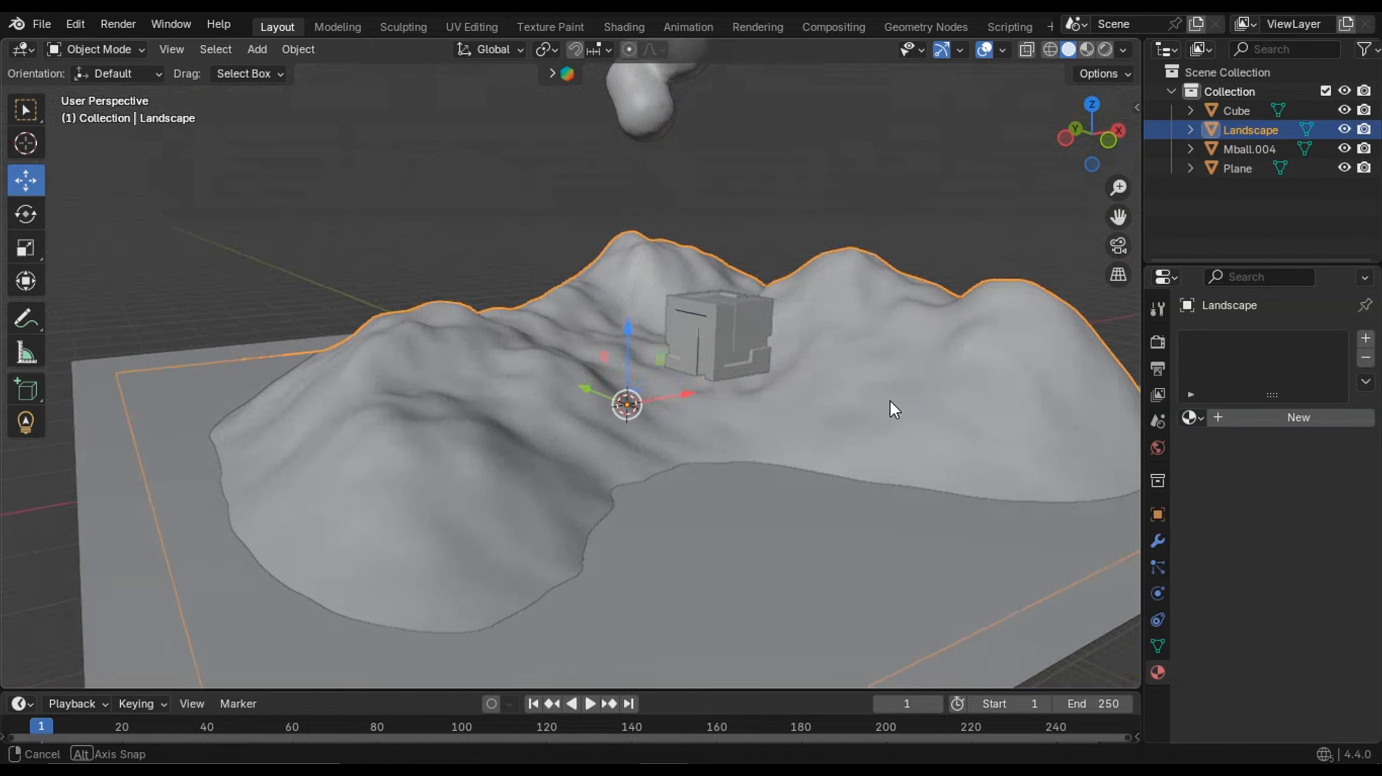
click(1366, 339)
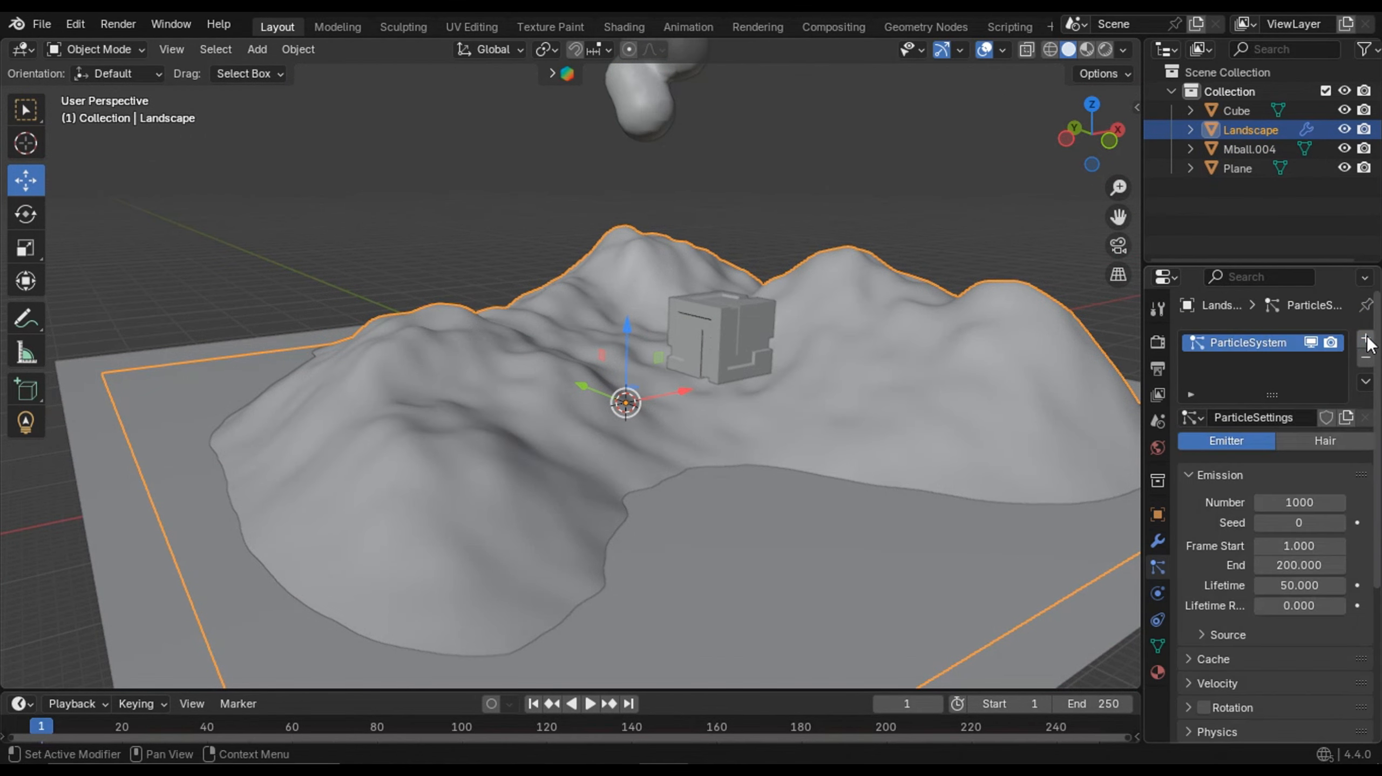
click(1313, 444)
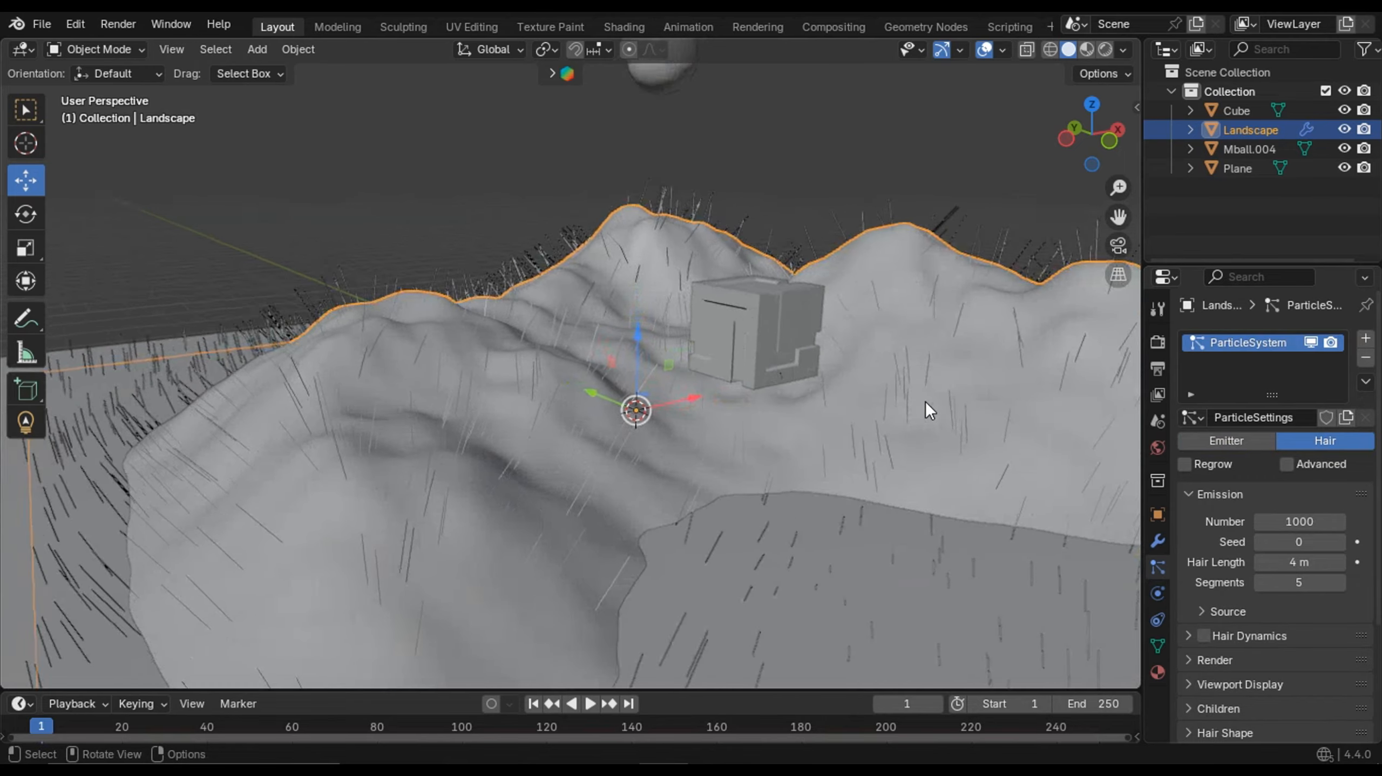
scroll(925, 401, up, 2)
click(1286, 464)
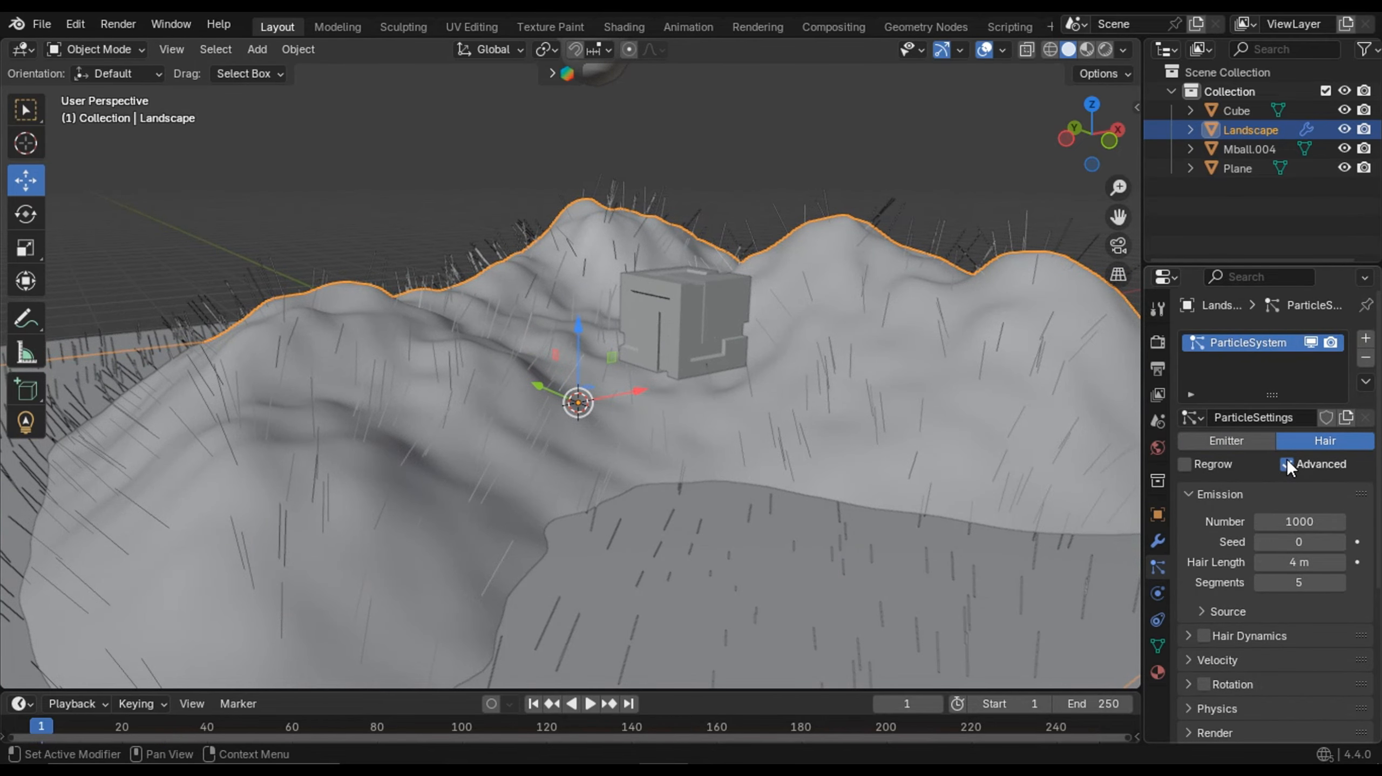
- Set the landscape's particles to render as Object, with the floating blob mesh as the instance object
scroll(1250, 571, down, 6)
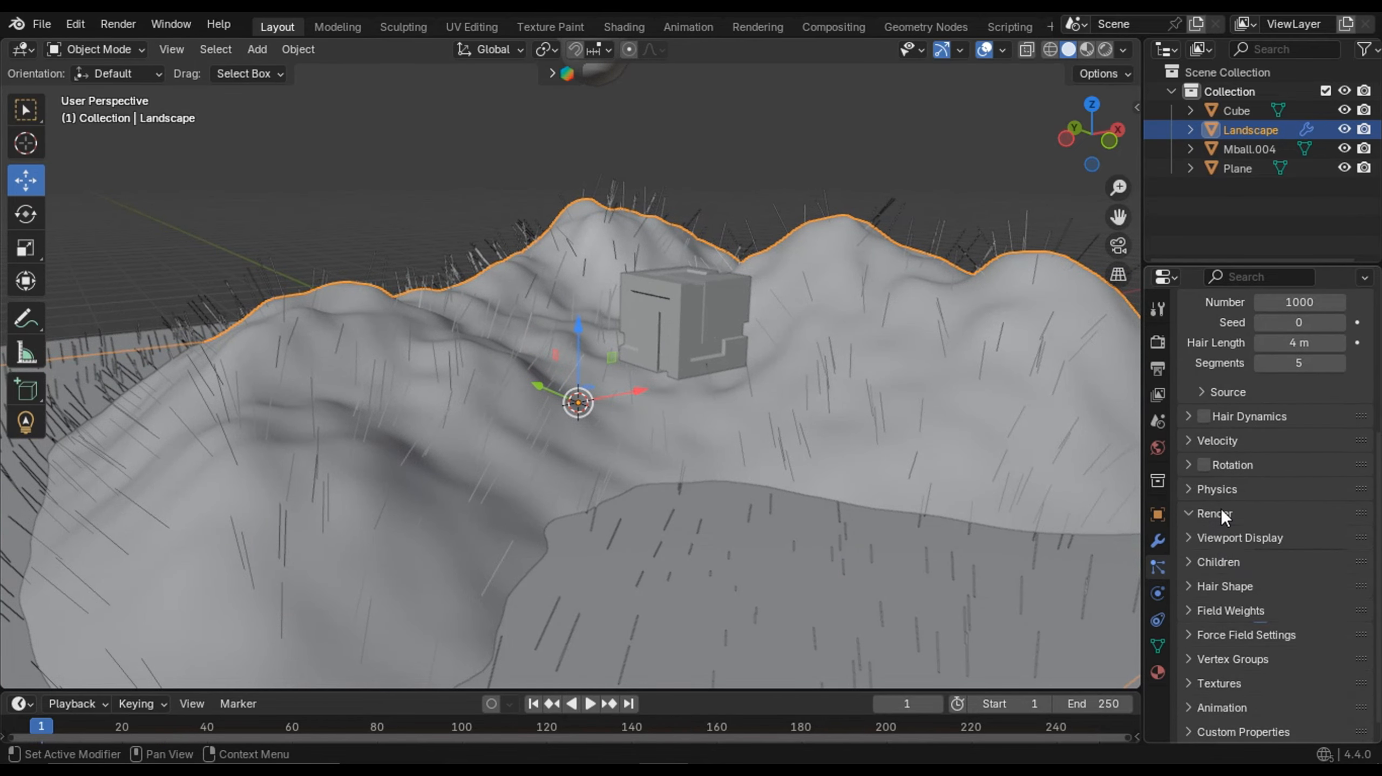
click(1321, 542)
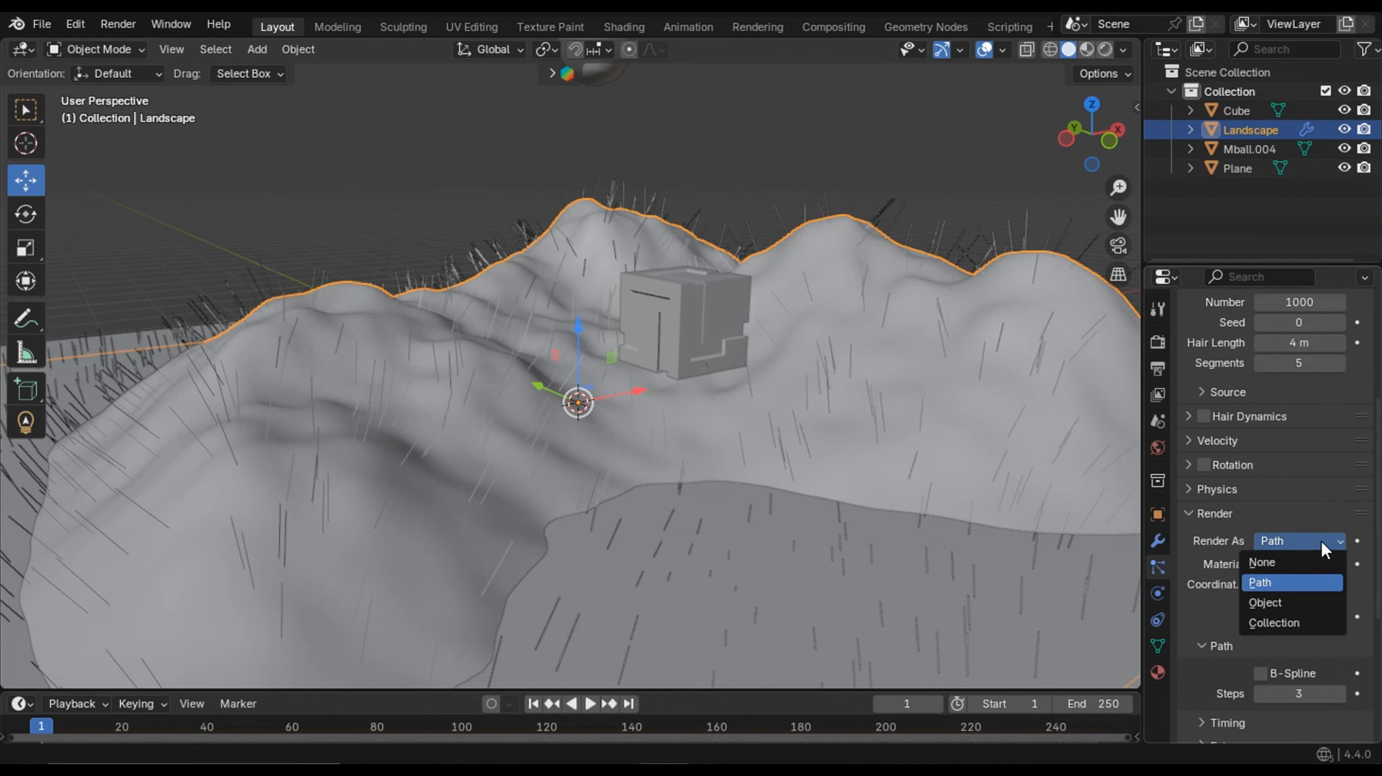
click(1306, 601)
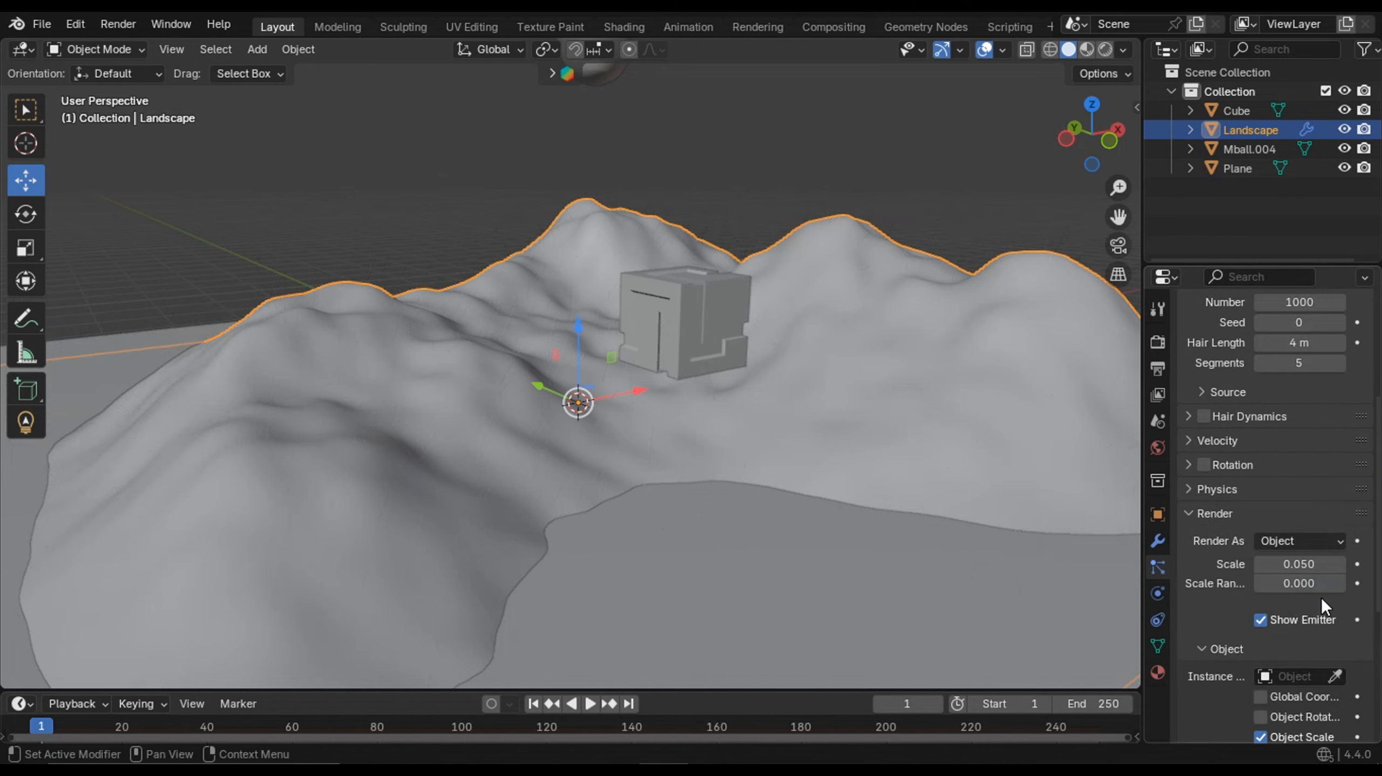
click(1337, 674)
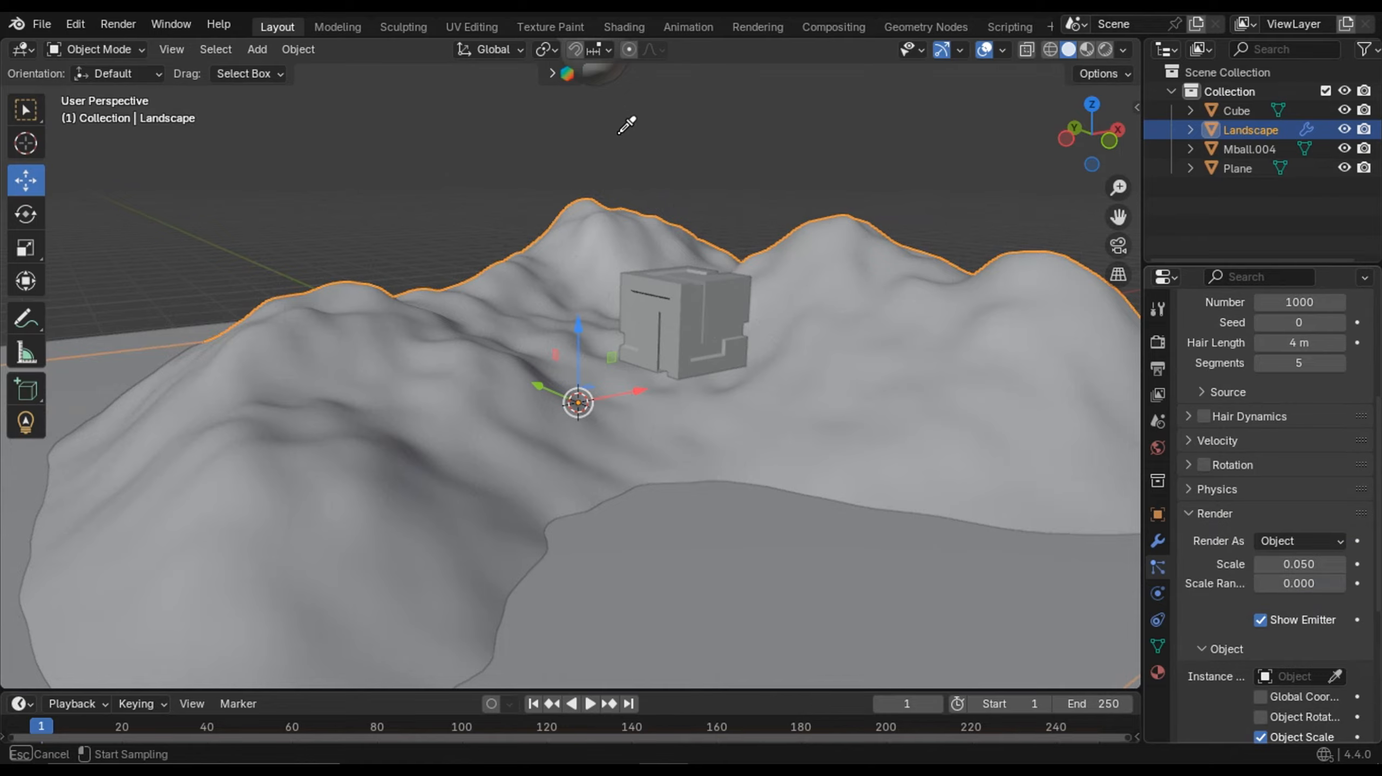
click(609, 78)
- Examine the distribution of the blob instances over the landscape from several angles and distances
scroll(690, 234, down, 5)
middle_drag(699, 249, 723, 359)
scroll(686, 268, up, 5)
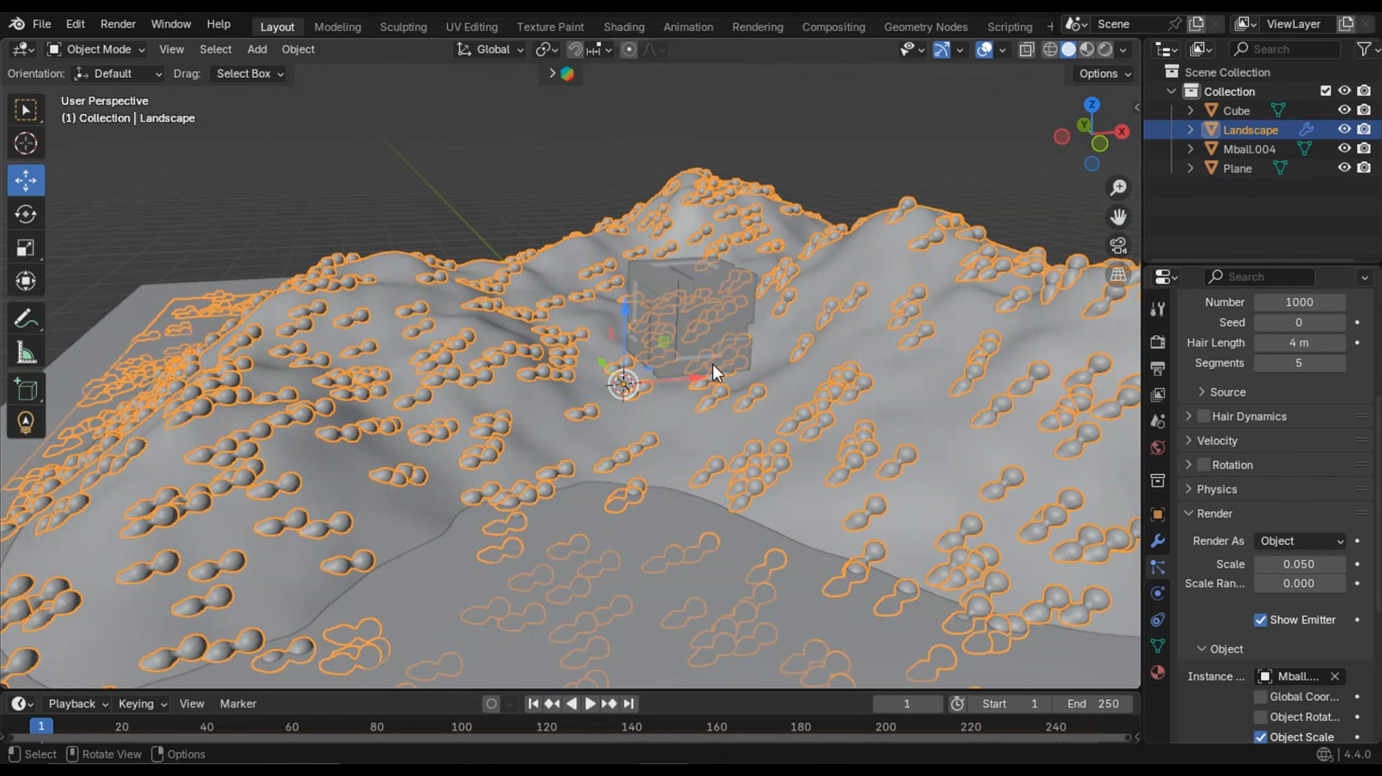
scroll(695, 369, down, 4)
scroll(704, 408, up, 1)
mouse_move(754, 426)
middle_down()
mouse_move(702, 413)
mouse_move(747, 427)
middle_up()
scroll(734, 389, up, 1)
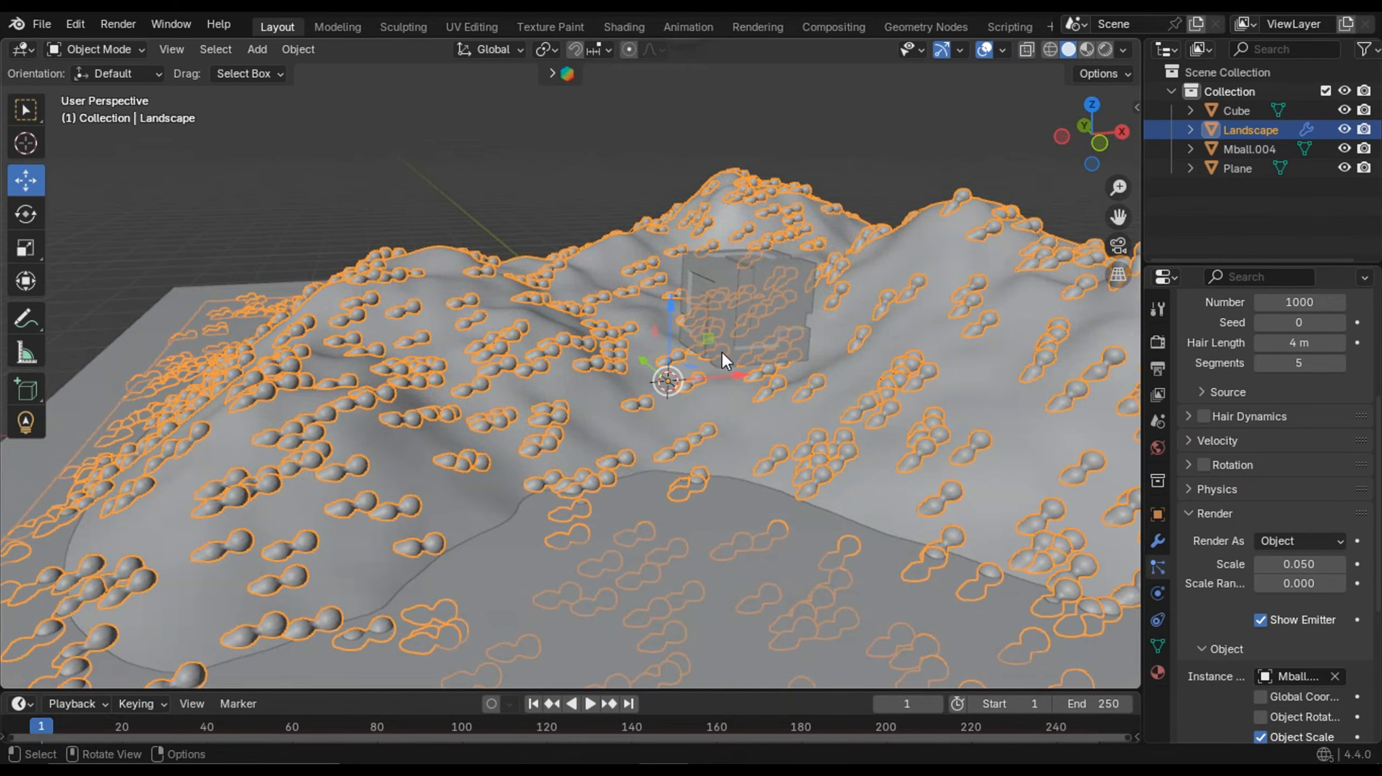
scroll(710, 350, down, 2)
middle_drag(704, 348, 730, 400)
scroll(729, 400, up, 1)
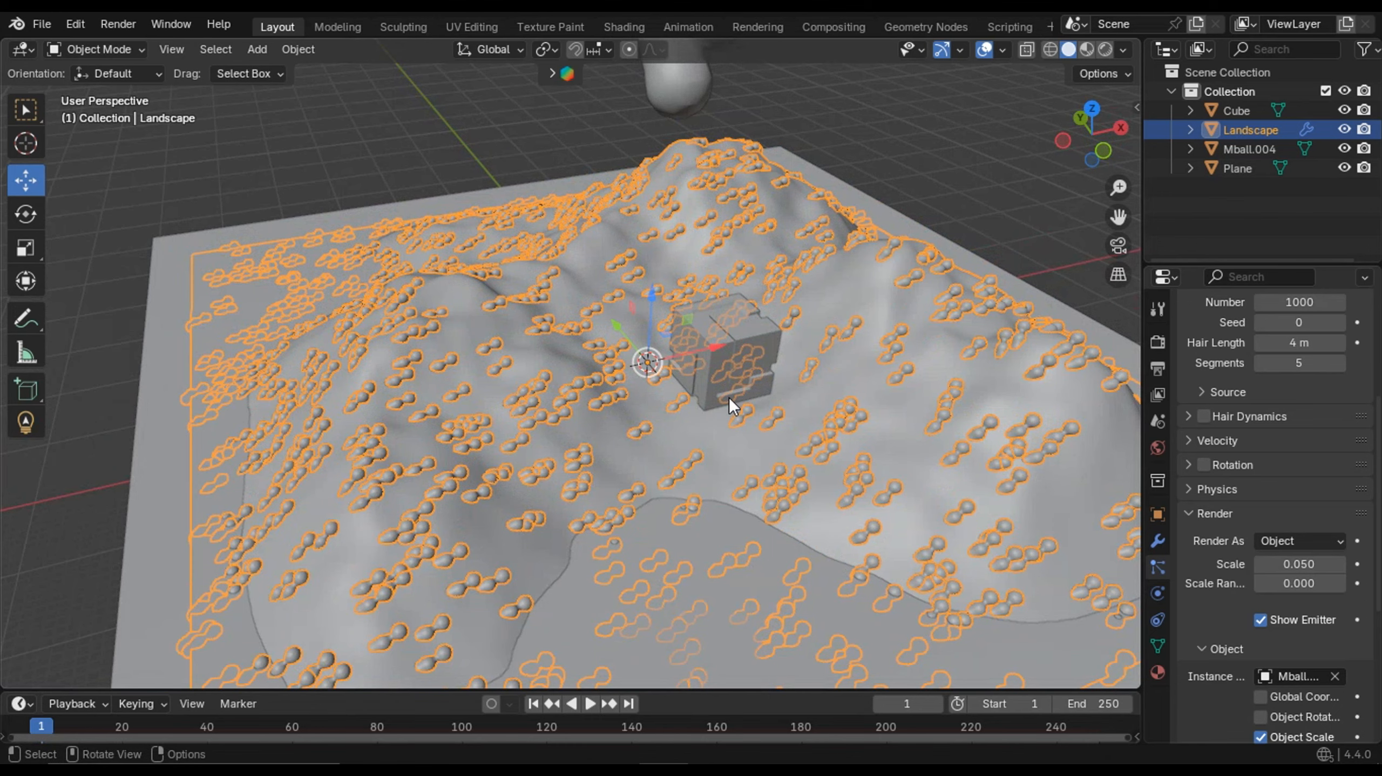
middle_drag(729, 398, 733, 364)
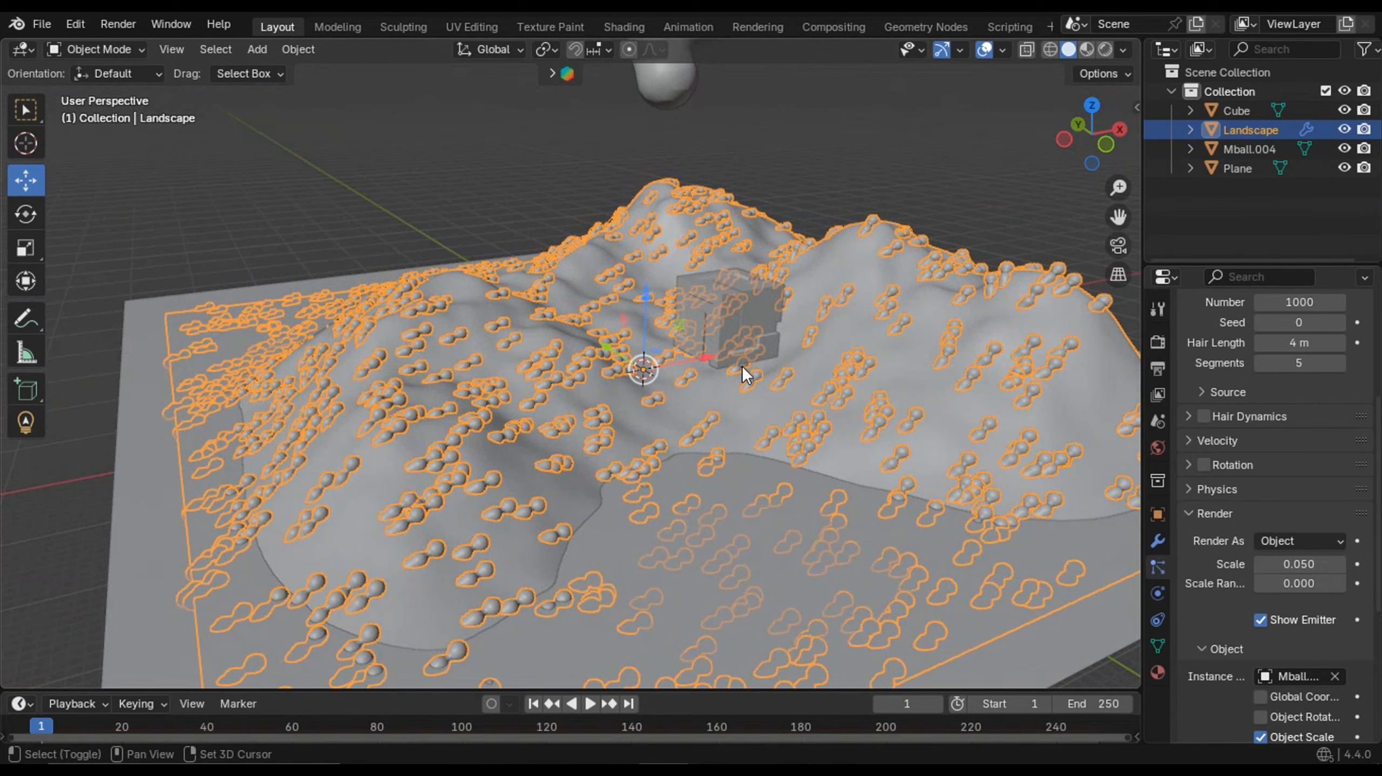
- Add a camera and align it to a low view facing the cube, at about X -29.8, Y -65.6, Z 12.9 m
key(shift+a)
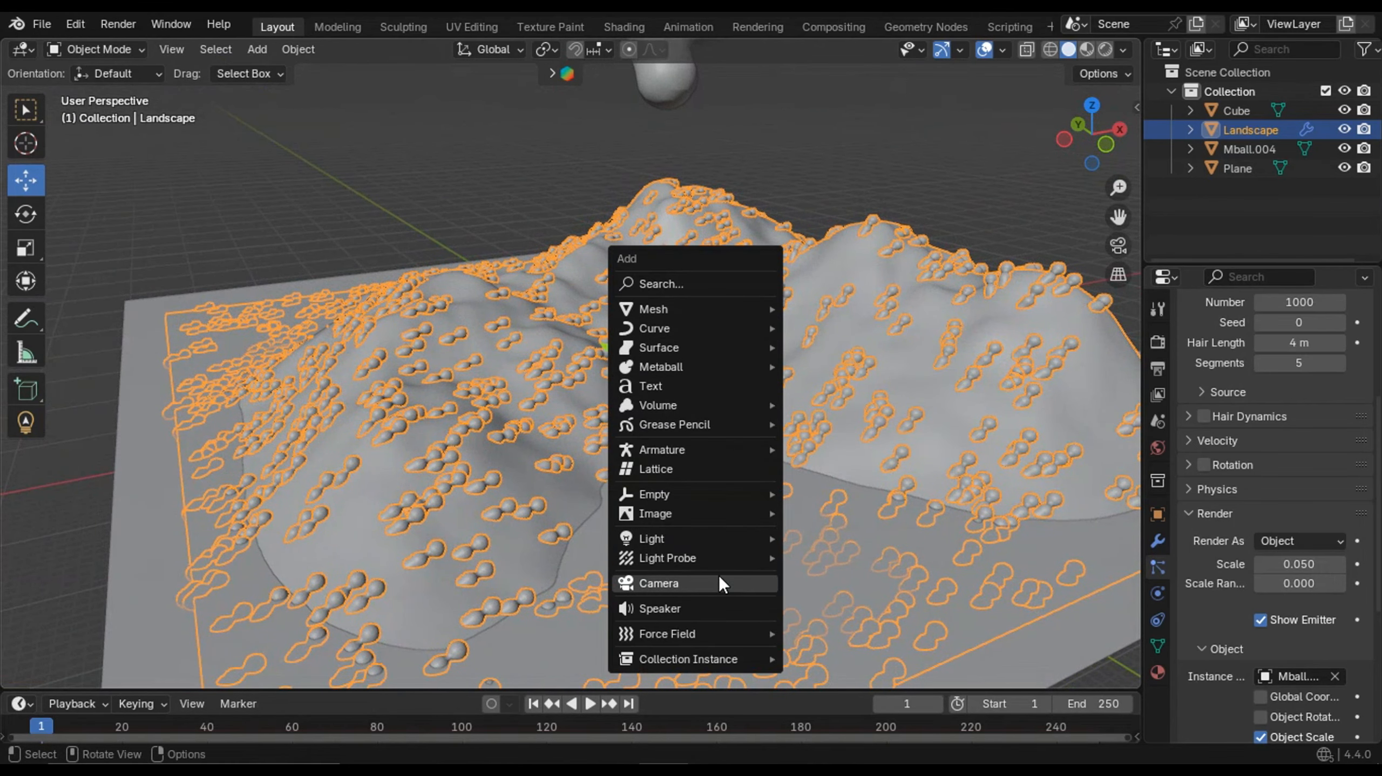
click(721, 584)
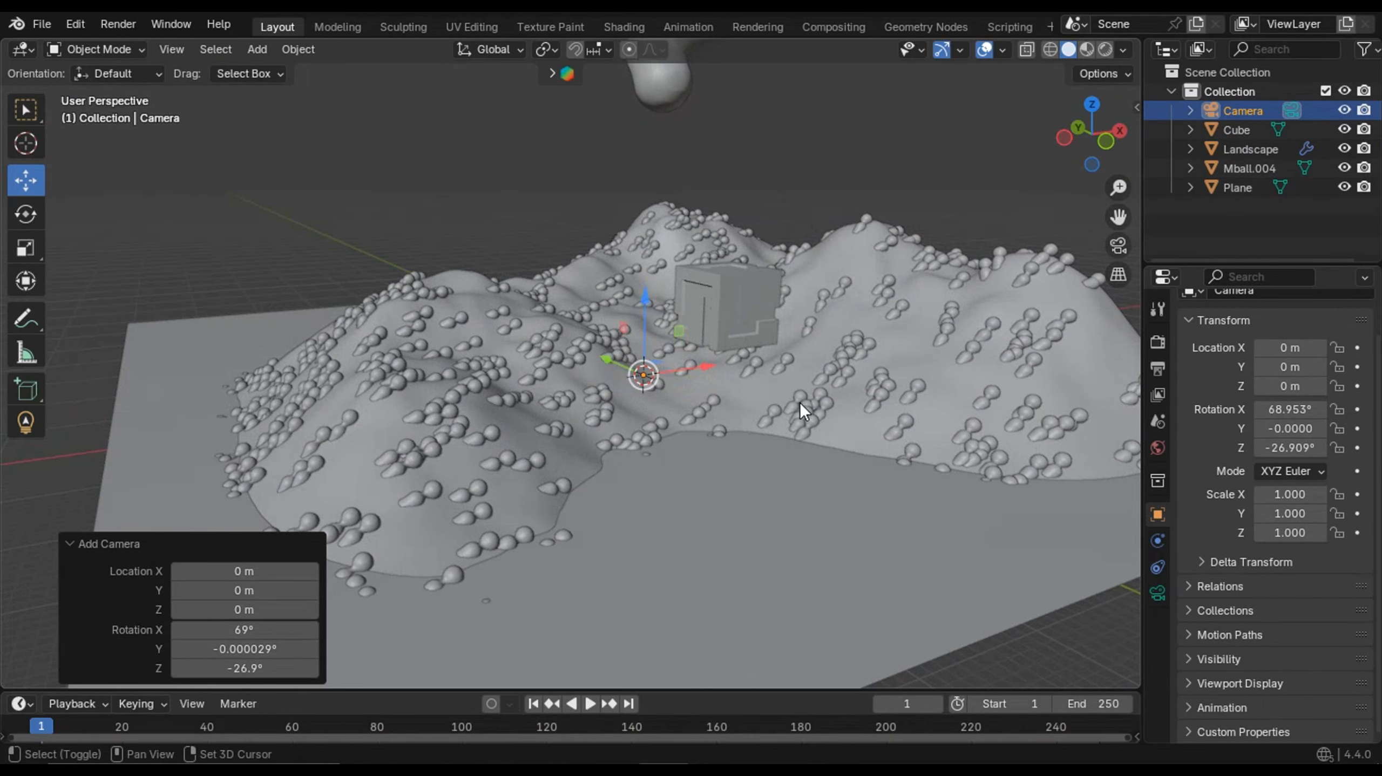
shift+middle_drag(799, 402, 682, 476)
scroll(731, 442, up, 2)
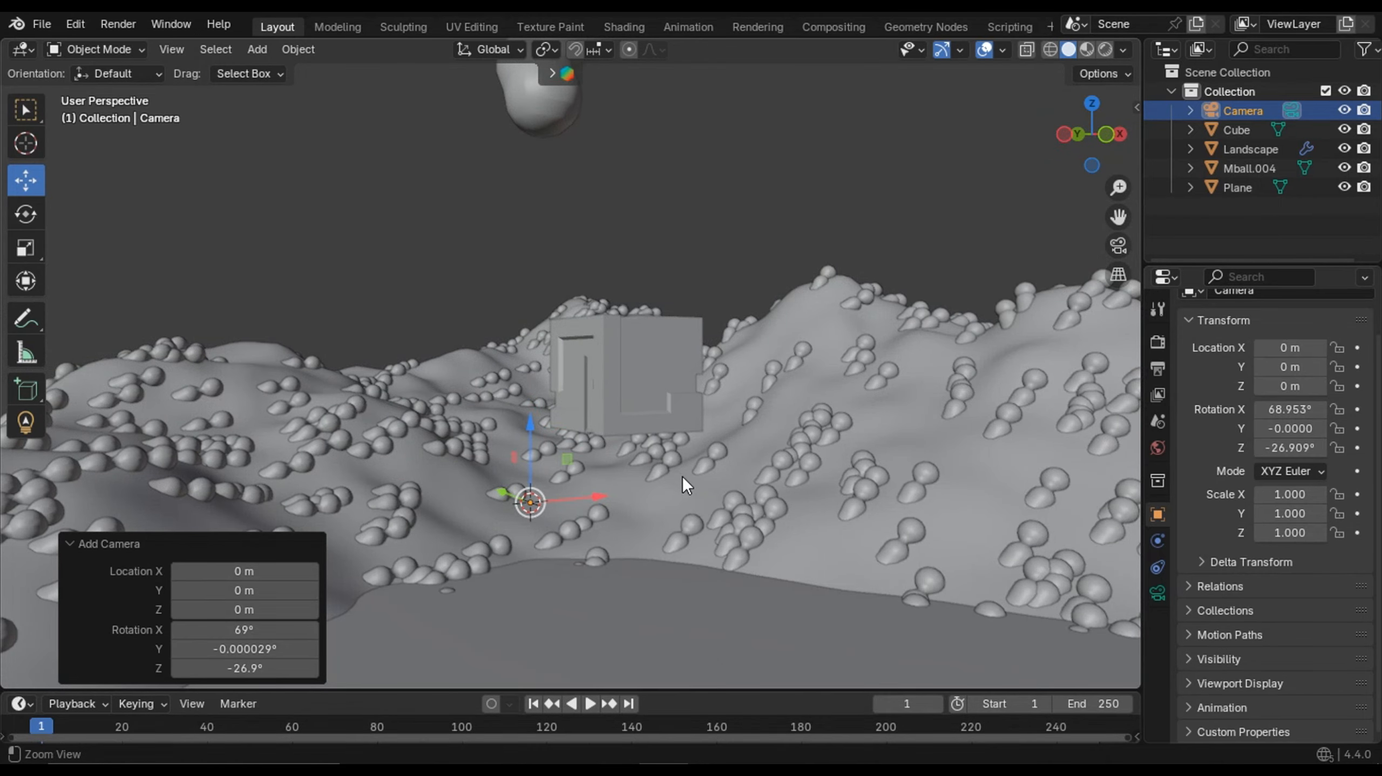
key(ctrl+alt+KP_0)
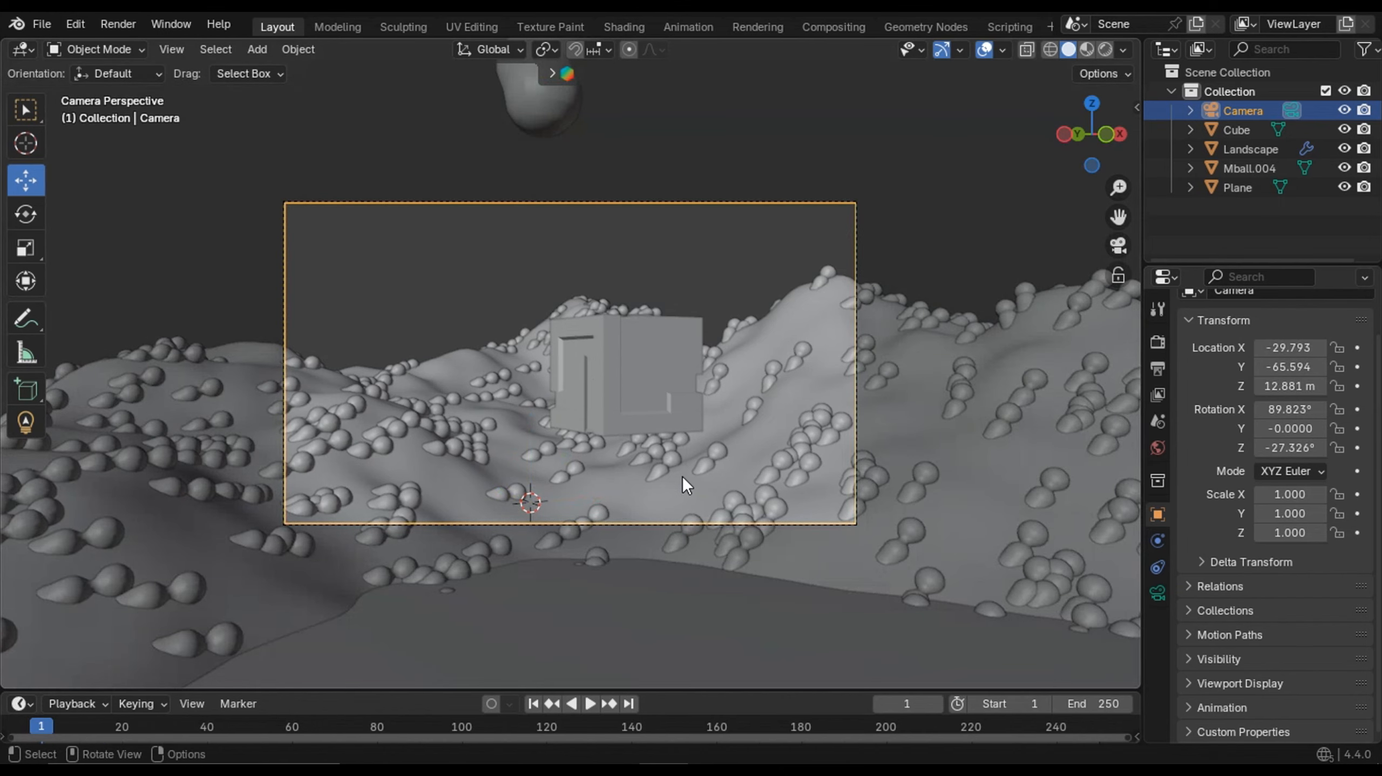
- Set the camera's focal length to 29 mm to widen the framing around the cube and mountains
scroll(739, 217, down, 3)
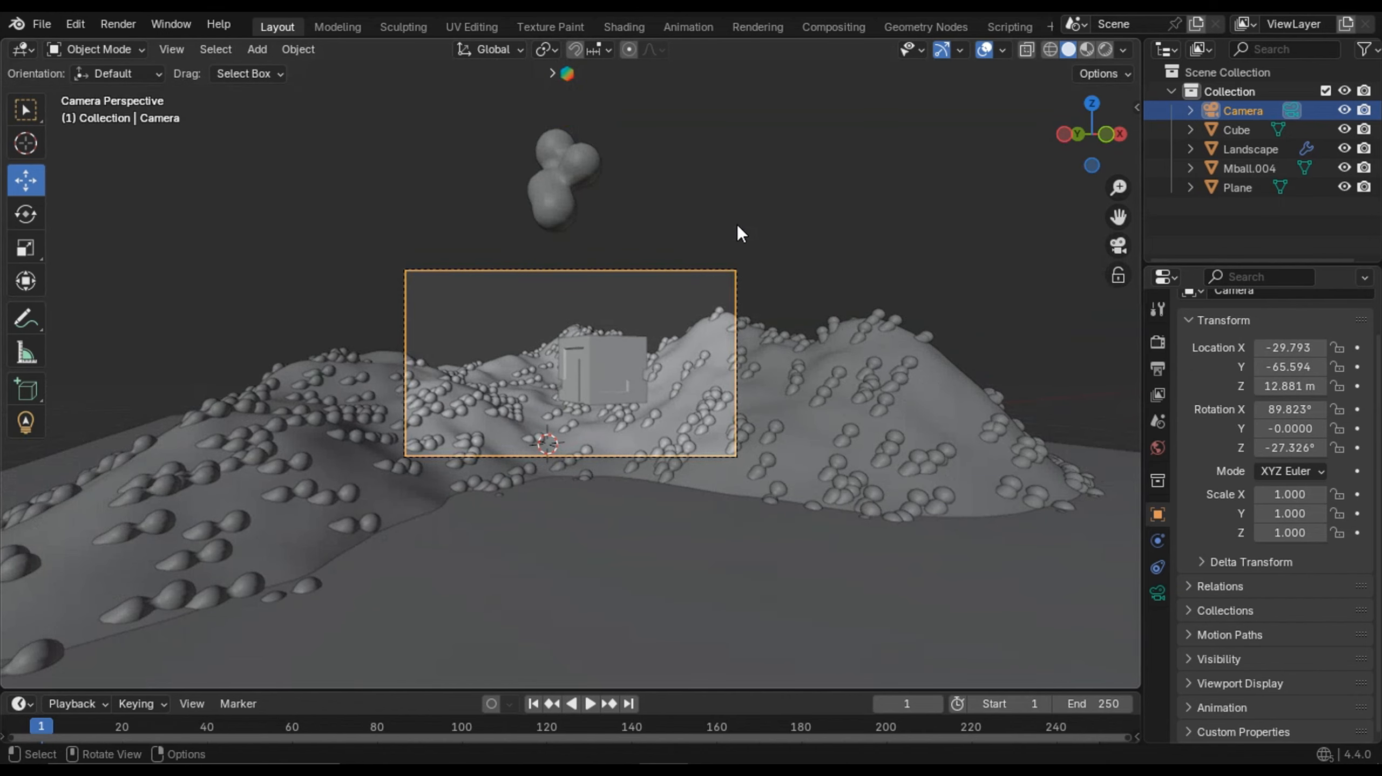
key(g)
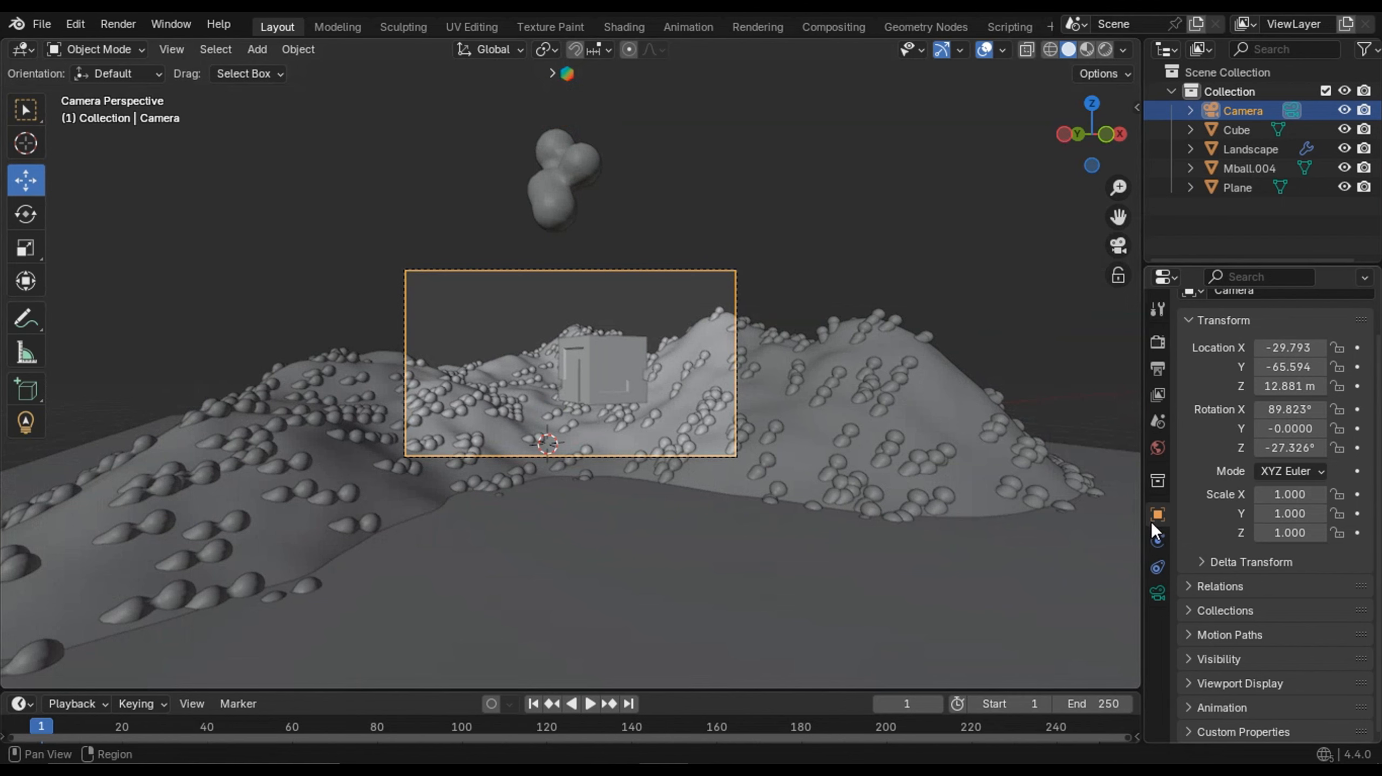
click(1157, 592)
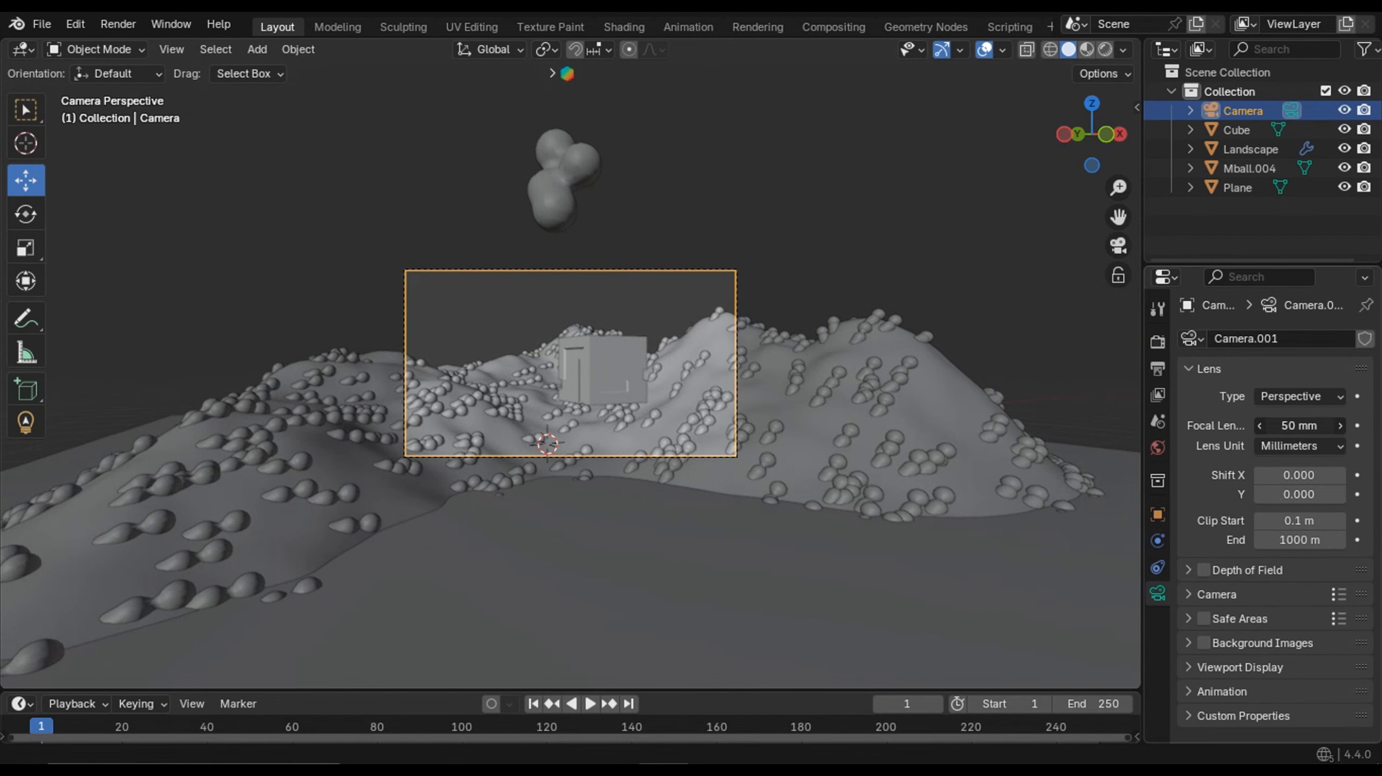
drag(1299, 426, 1243, 425)
scroll(864, 479, up, 4)
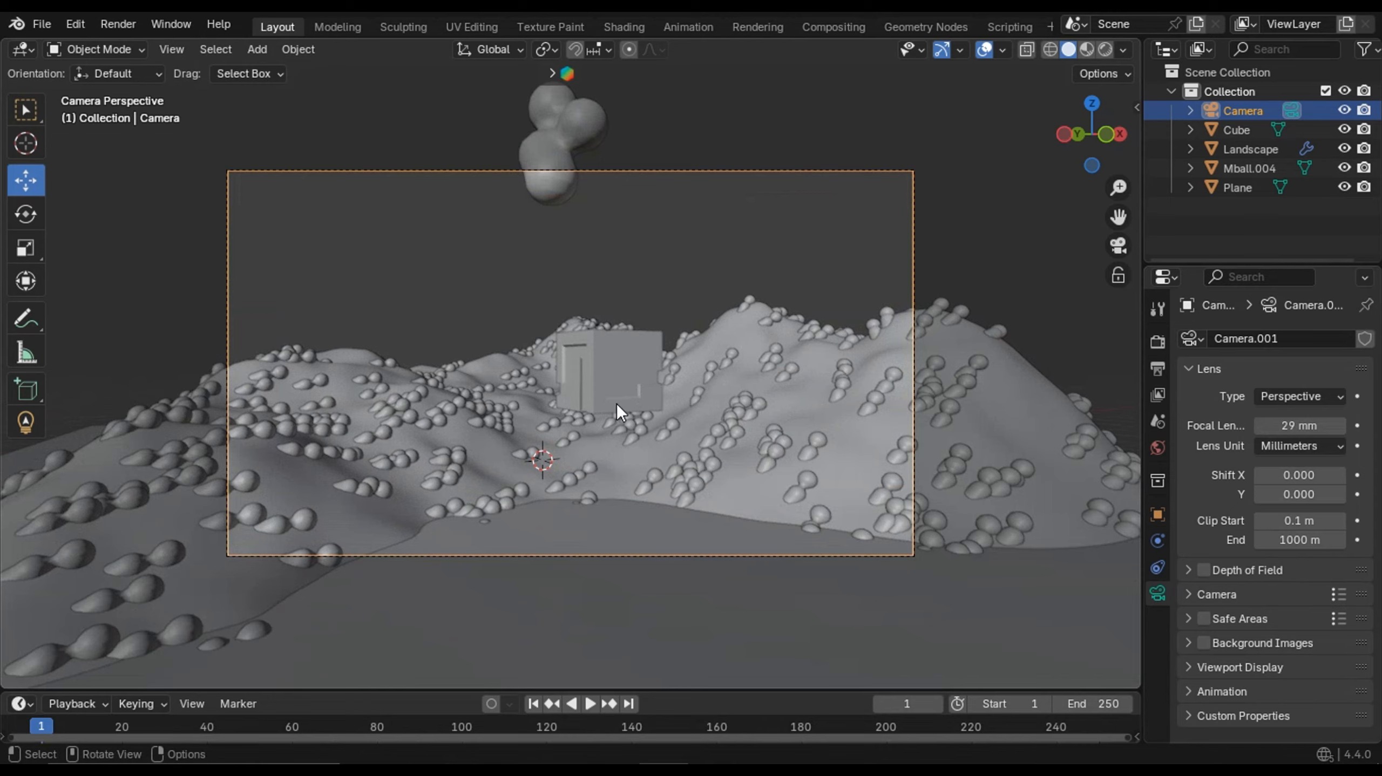
- Select the landscape and switch it to Weight Paint mode
middle_drag(617, 404, 629, 482)
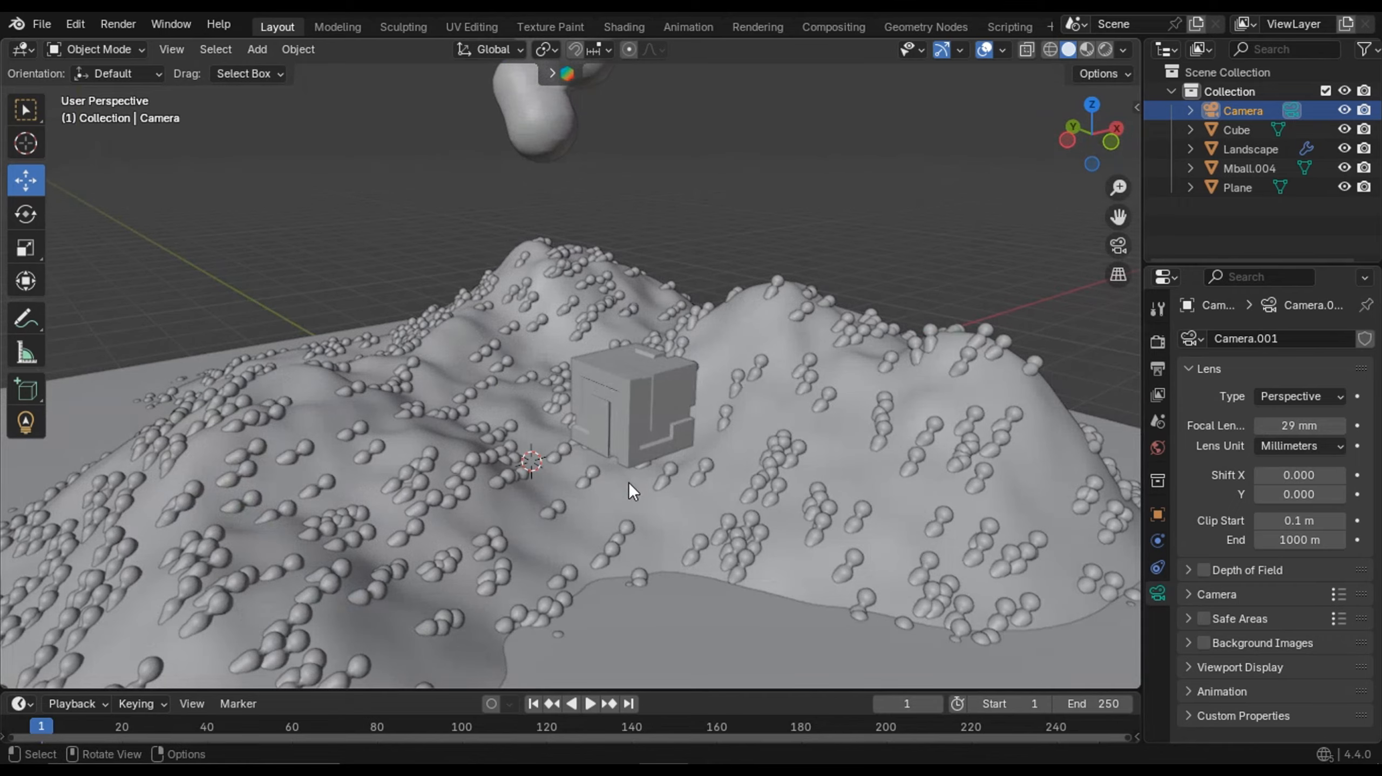
click(529, 310)
middle_drag(529, 309, 546, 285)
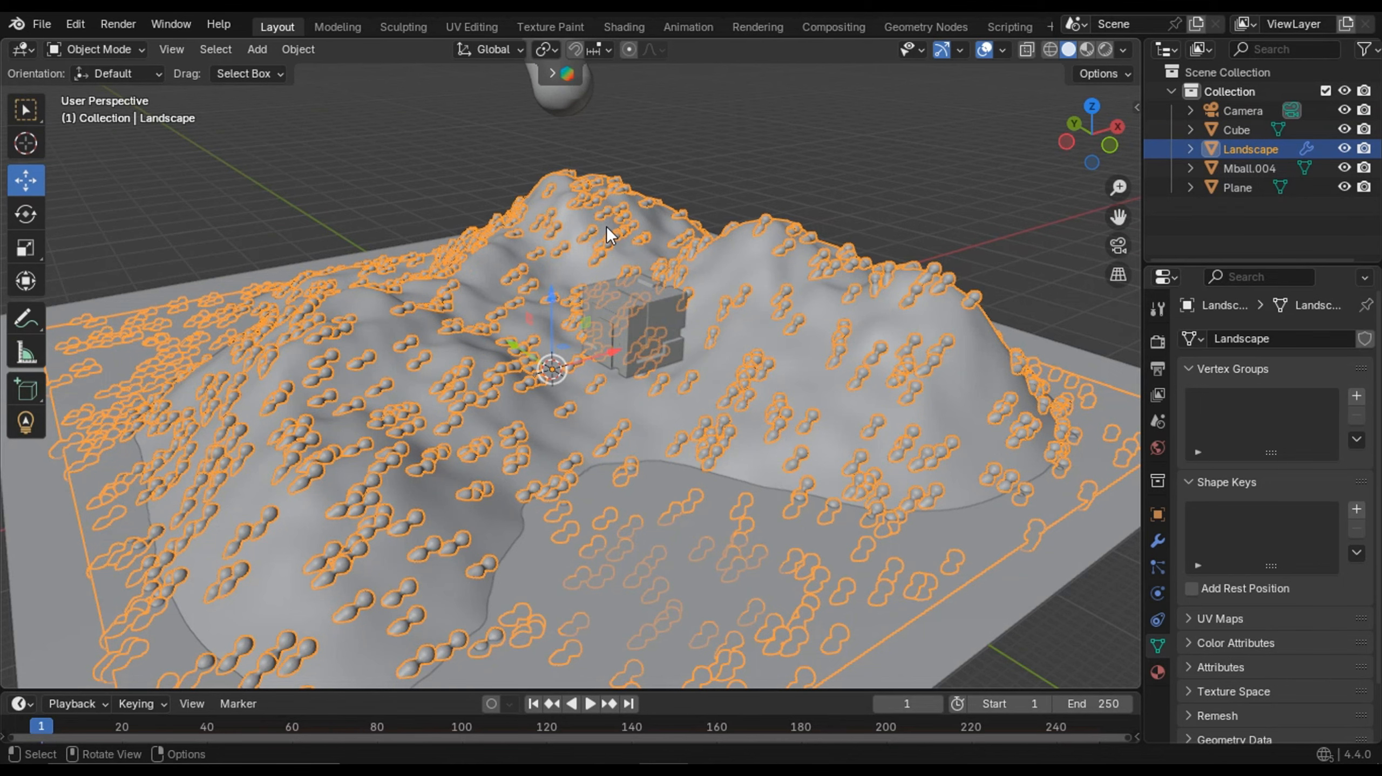
key(KP_0)
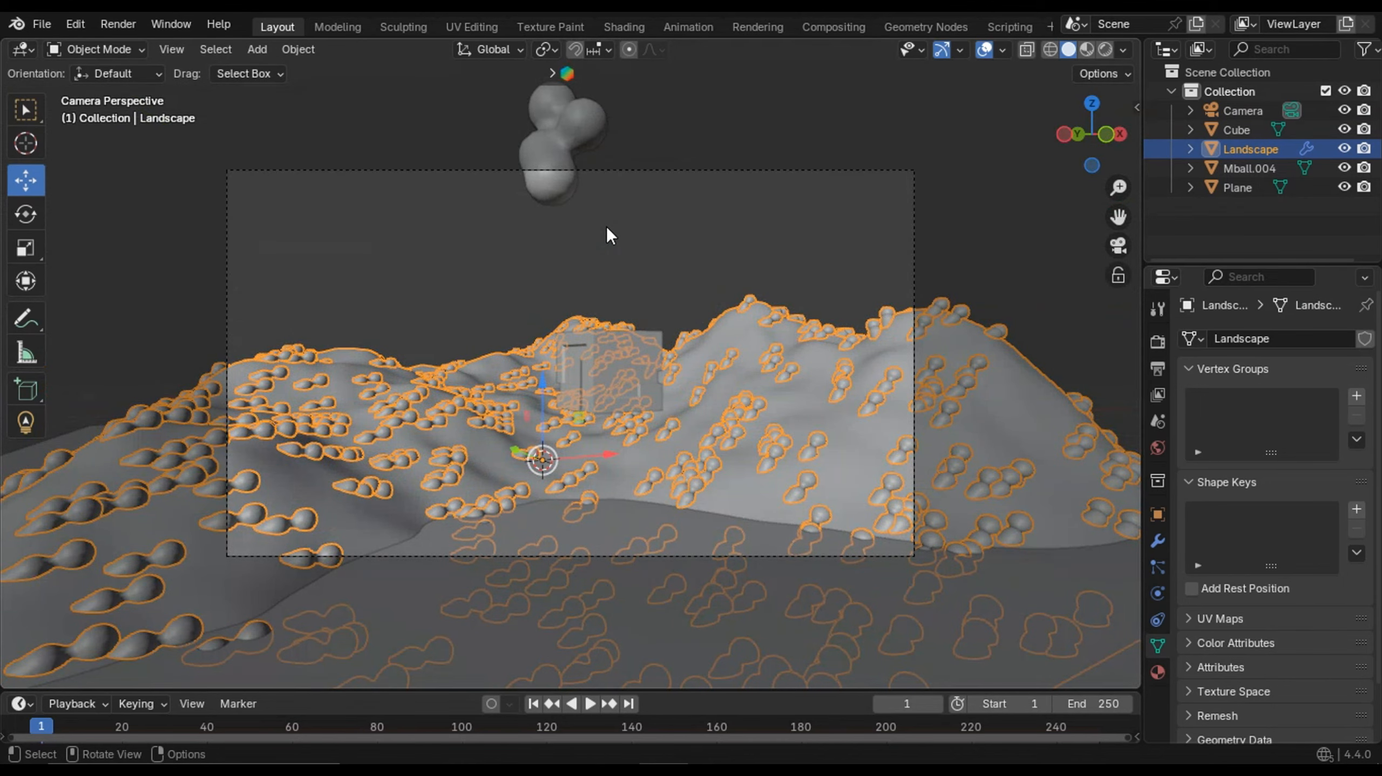
mouse_move(736, 369)
middle_down()
mouse_move(758, 372)
mouse_move(710, 374)
middle_up()
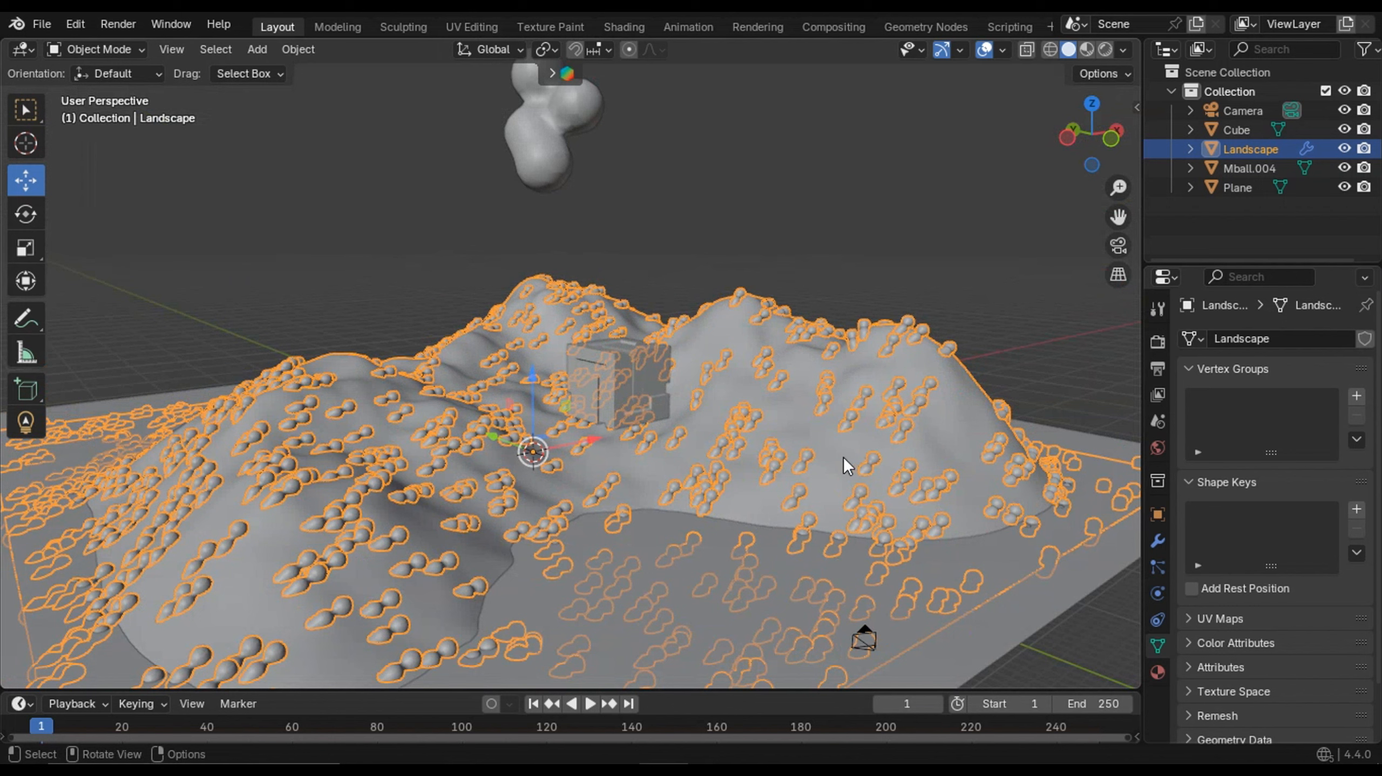
key(ctrl+Tab)
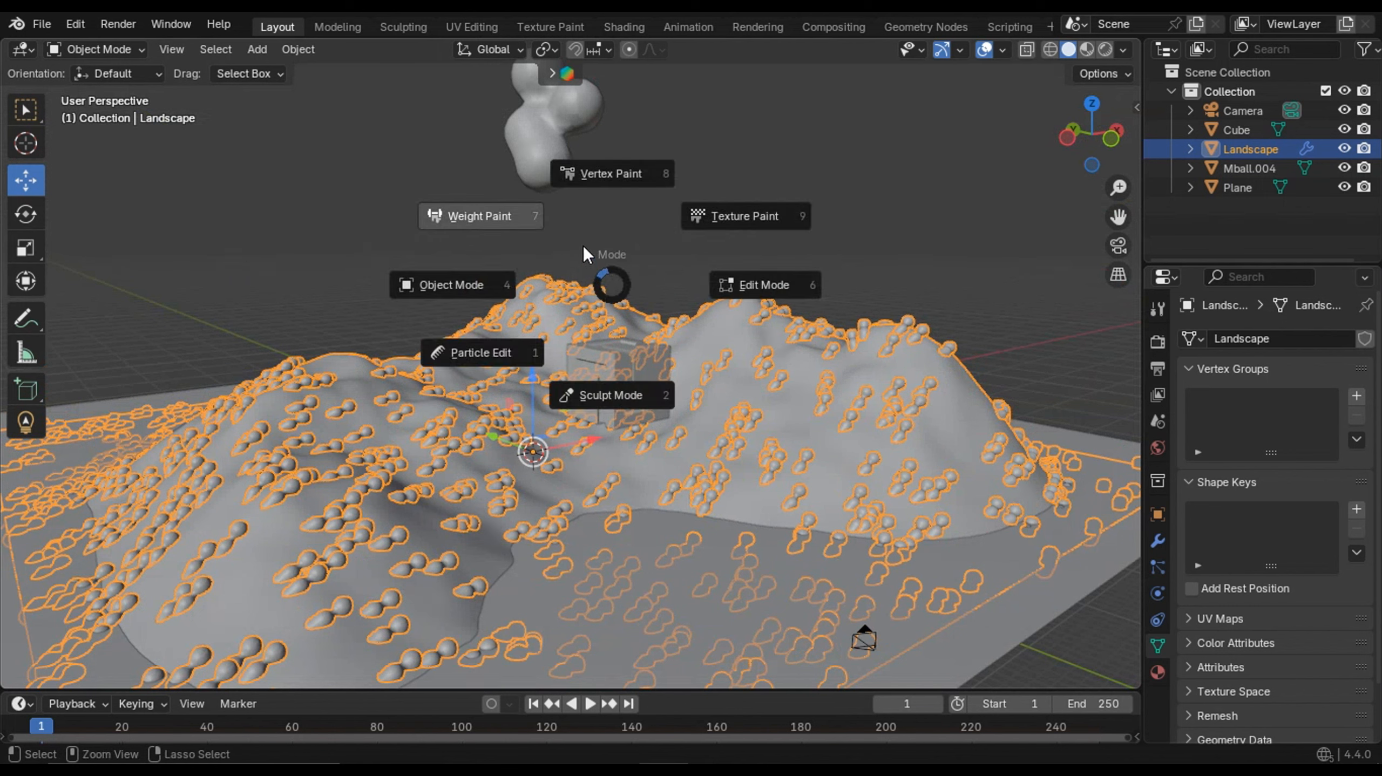
click(524, 221)
click(131, 51)
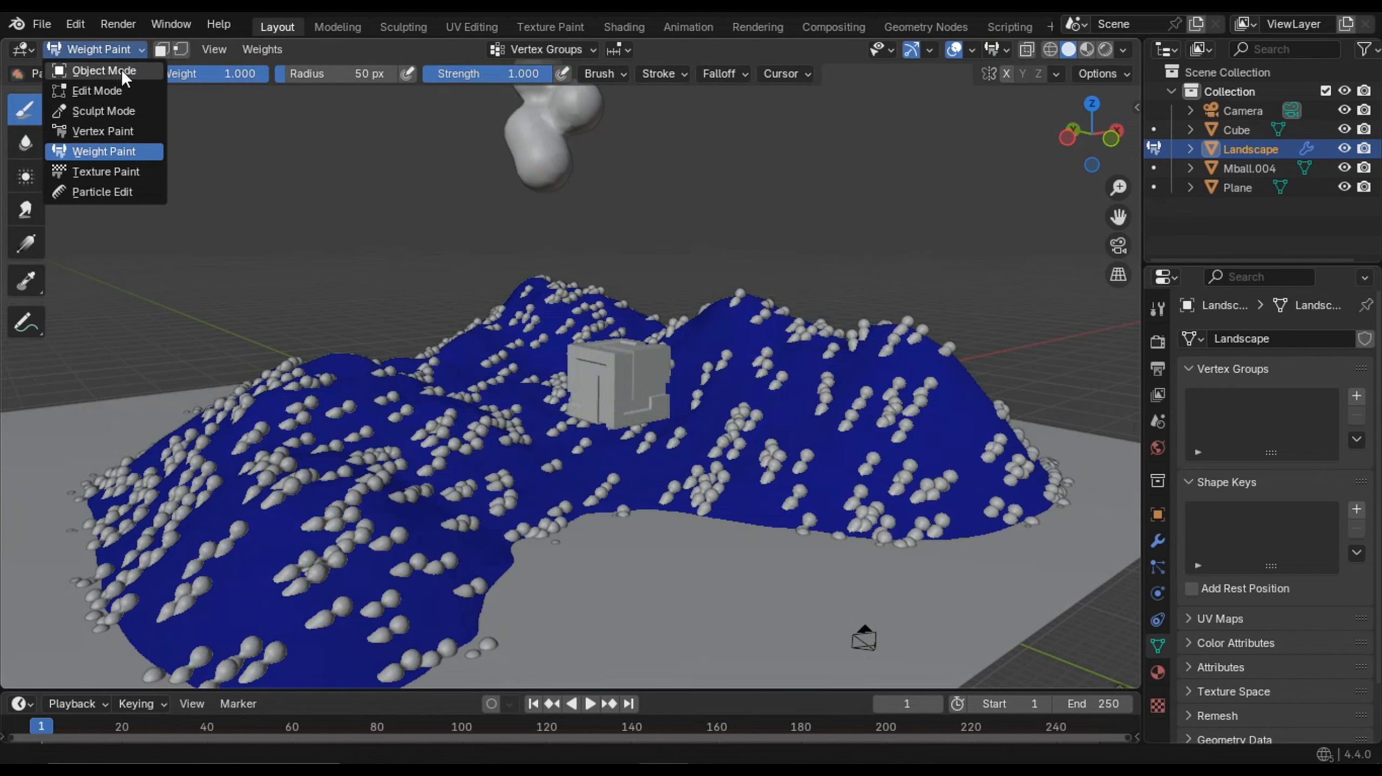
- Examine the landscape and its blob instances from above and through the camera to plan the weight painting
scroll(730, 345, down, 2)
middle_drag(730, 346, 684, 474)
scroll(674, 470, down, 2)
mouse_move(612, 447)
shift+middle_down()
mouse_move(625, 427)
mouse_move(617, 451)
shift+middle_up()
scroll(625, 426, up, 1)
scroll(601, 449, up, 1)
scroll(460, 499, down, 1)
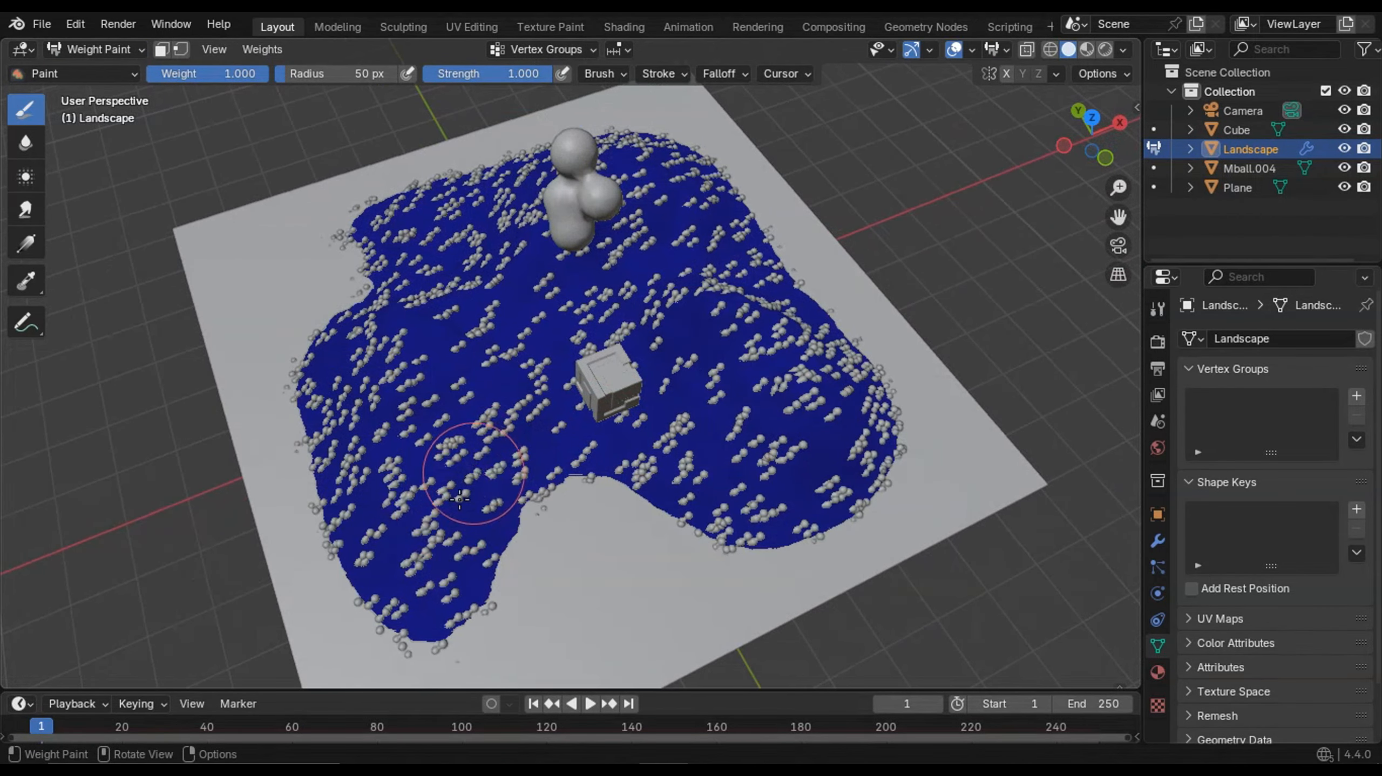
scroll(462, 511, down, 2)
mouse_move(503, 497)
shift+middle_down()
mouse_move(554, 457)
mouse_move(484, 387)
mouse_move(503, 375)
shift+middle_up()
scroll(548, 464, up, 2)
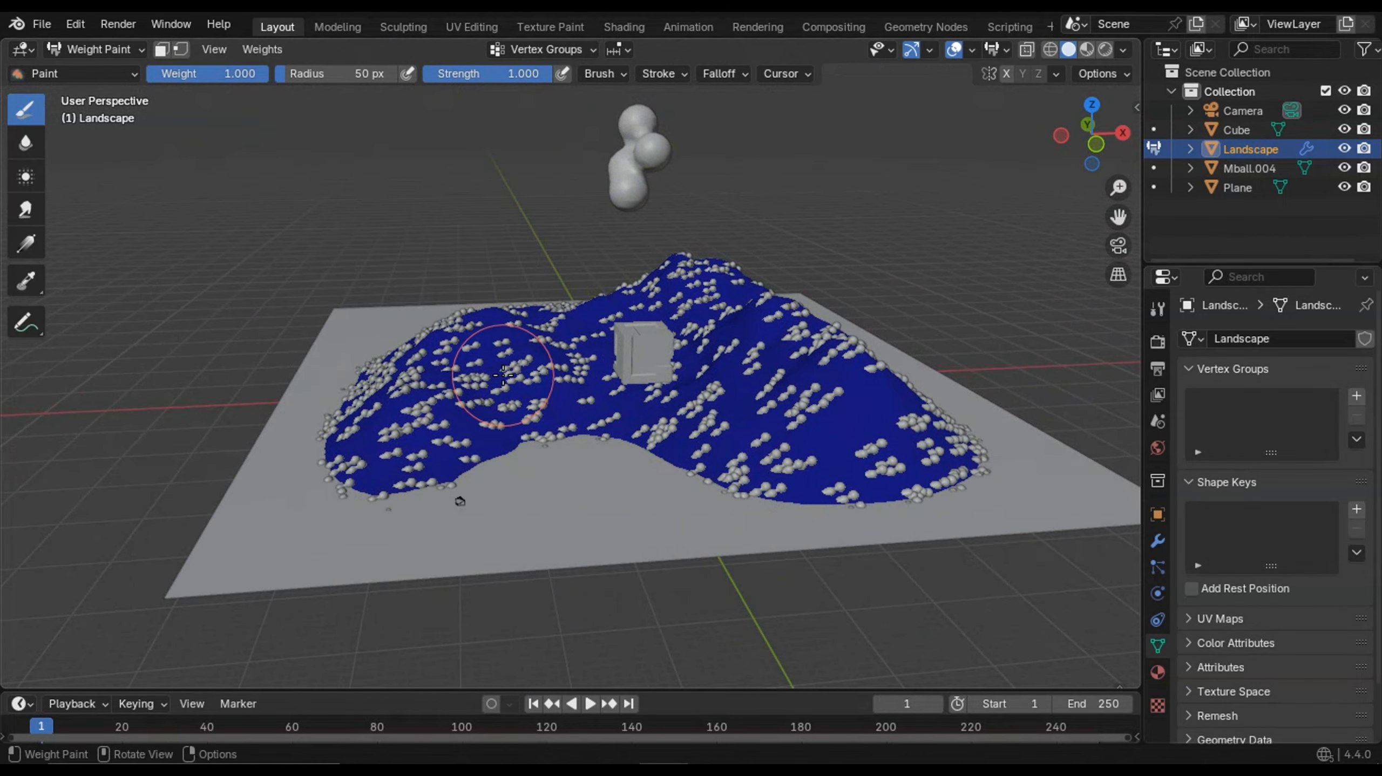
key(KP_0)
scroll(553, 397, up, 3)
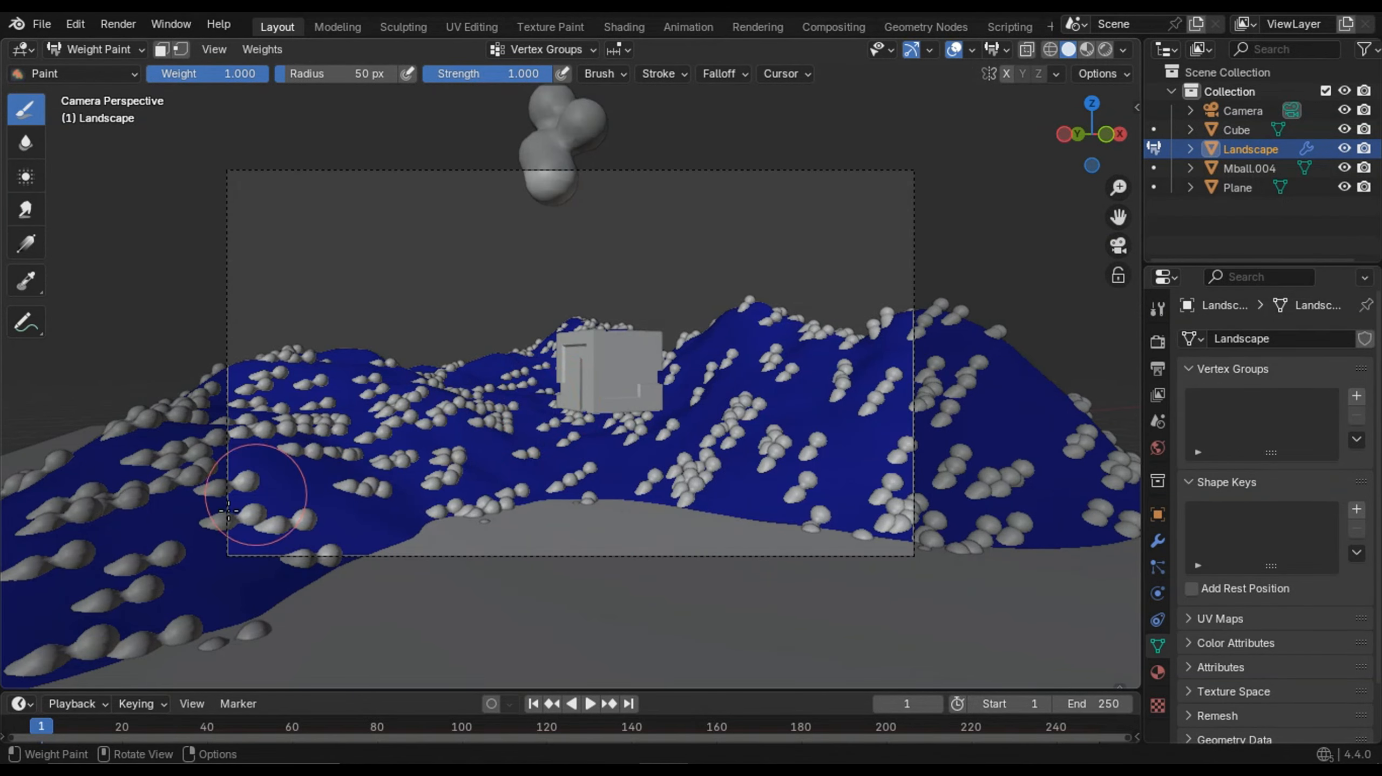
scroll(230, 513, down, 3)
scroll(354, 495, up, 2)
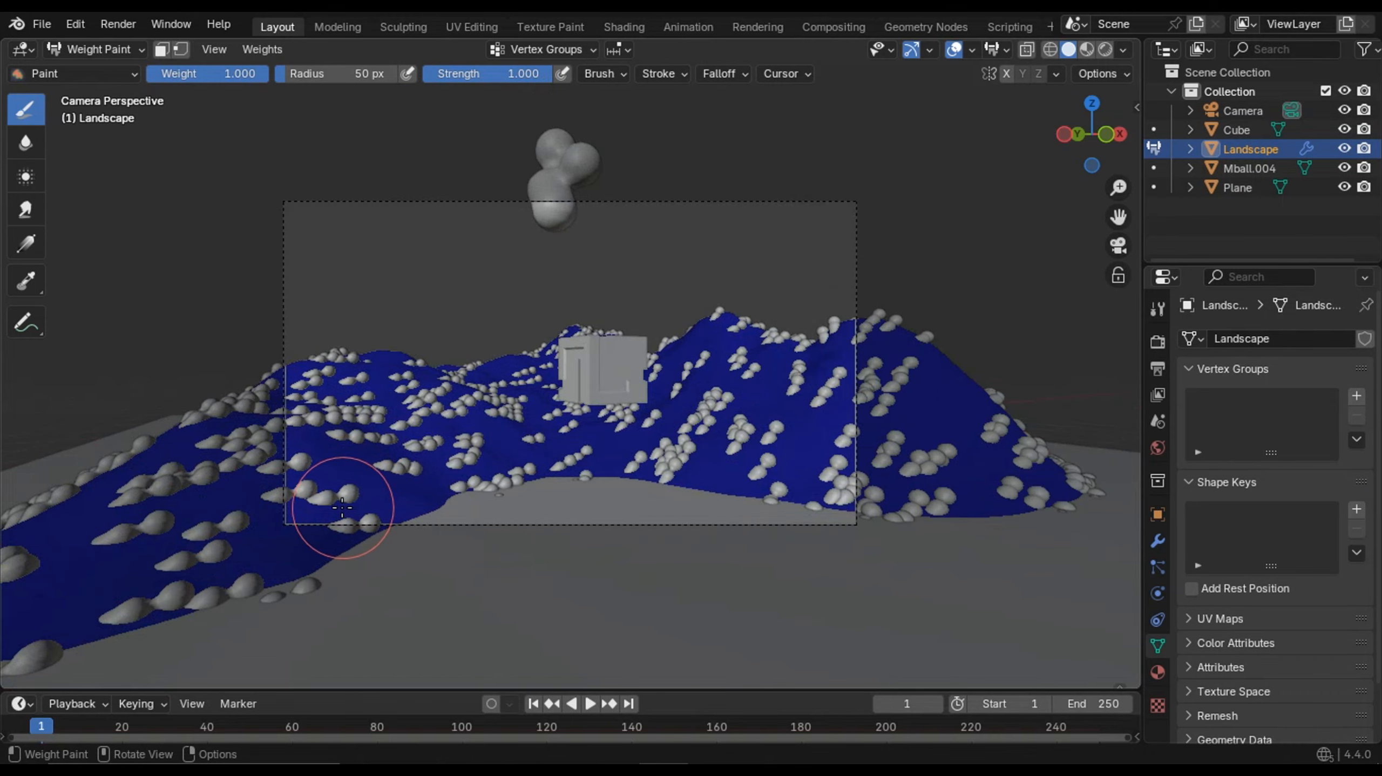
- Set the weight paint brush to a strength of 0.515 and a radius of 115 px
mouse_move(342, 507)
mouse_down()
mouse_move(333, 435)
mouse_move(364, 363)
mouse_up()
key(ctrl+z)
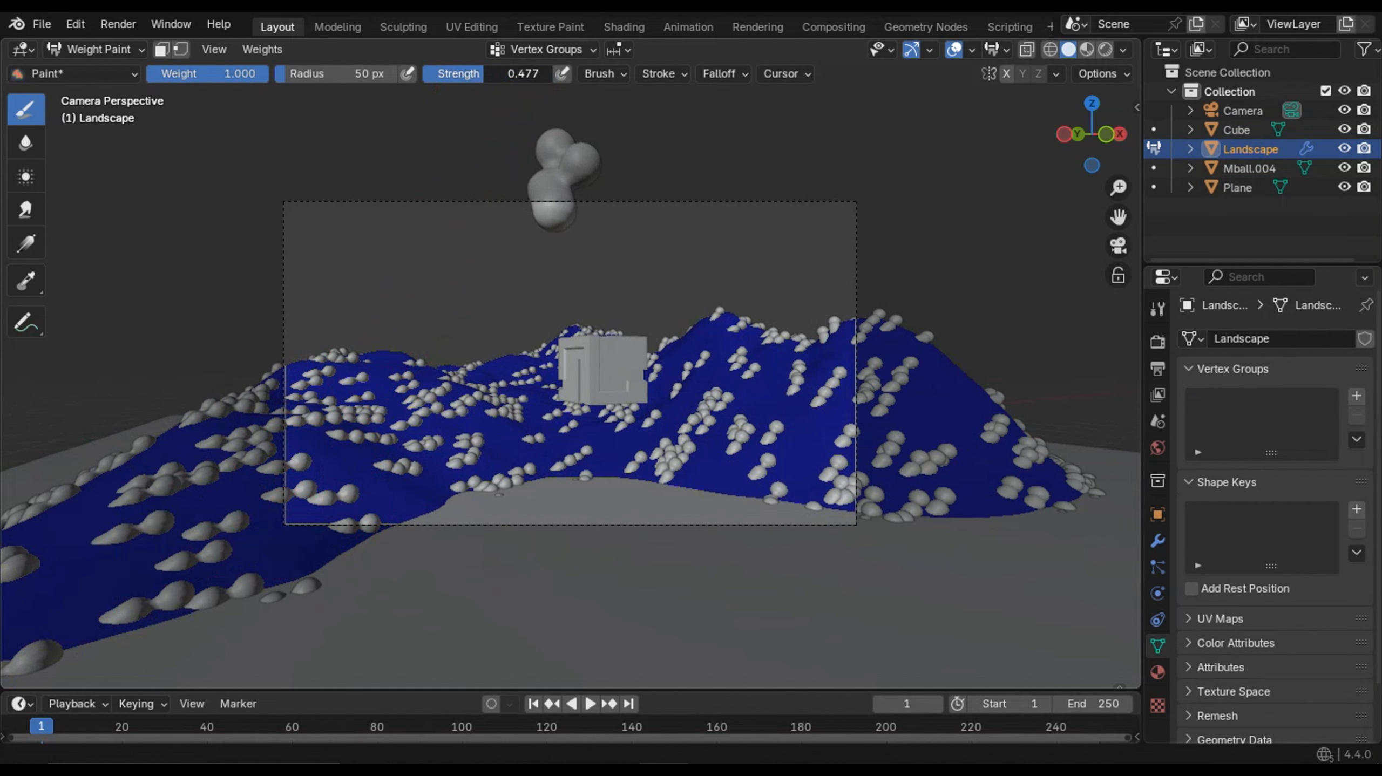
drag(483, 74, 488, 75)
scroll(383, 429, down, 2)
scroll(386, 437, up, 2)
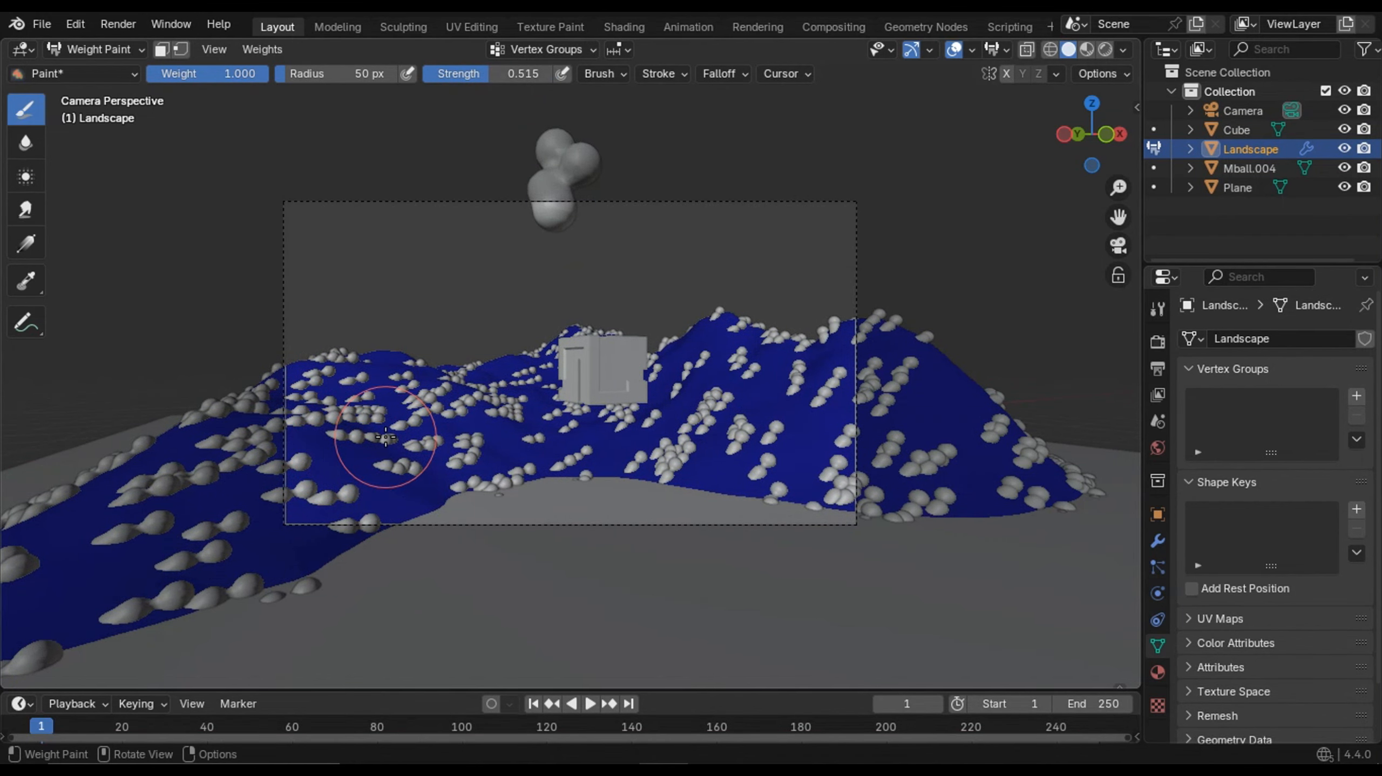
key(f)
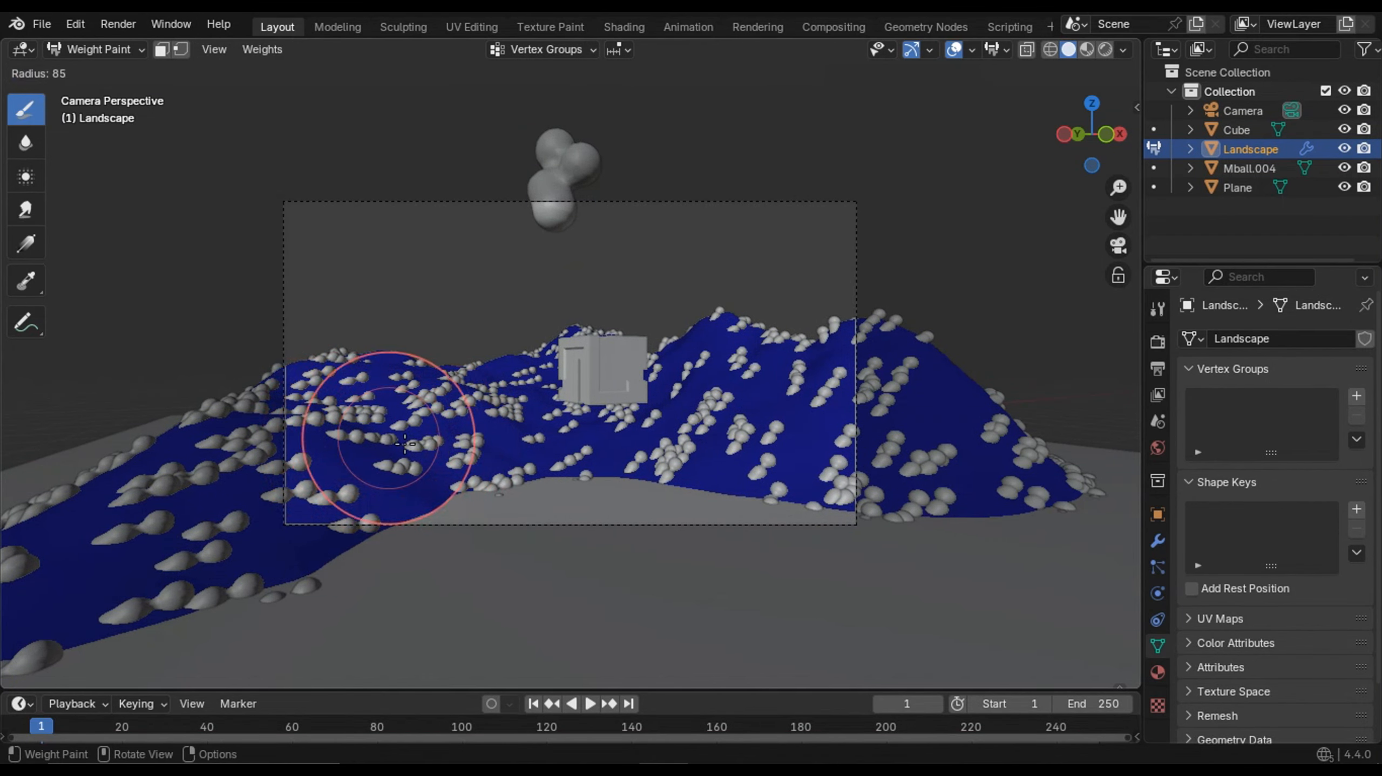
click(391, 468)
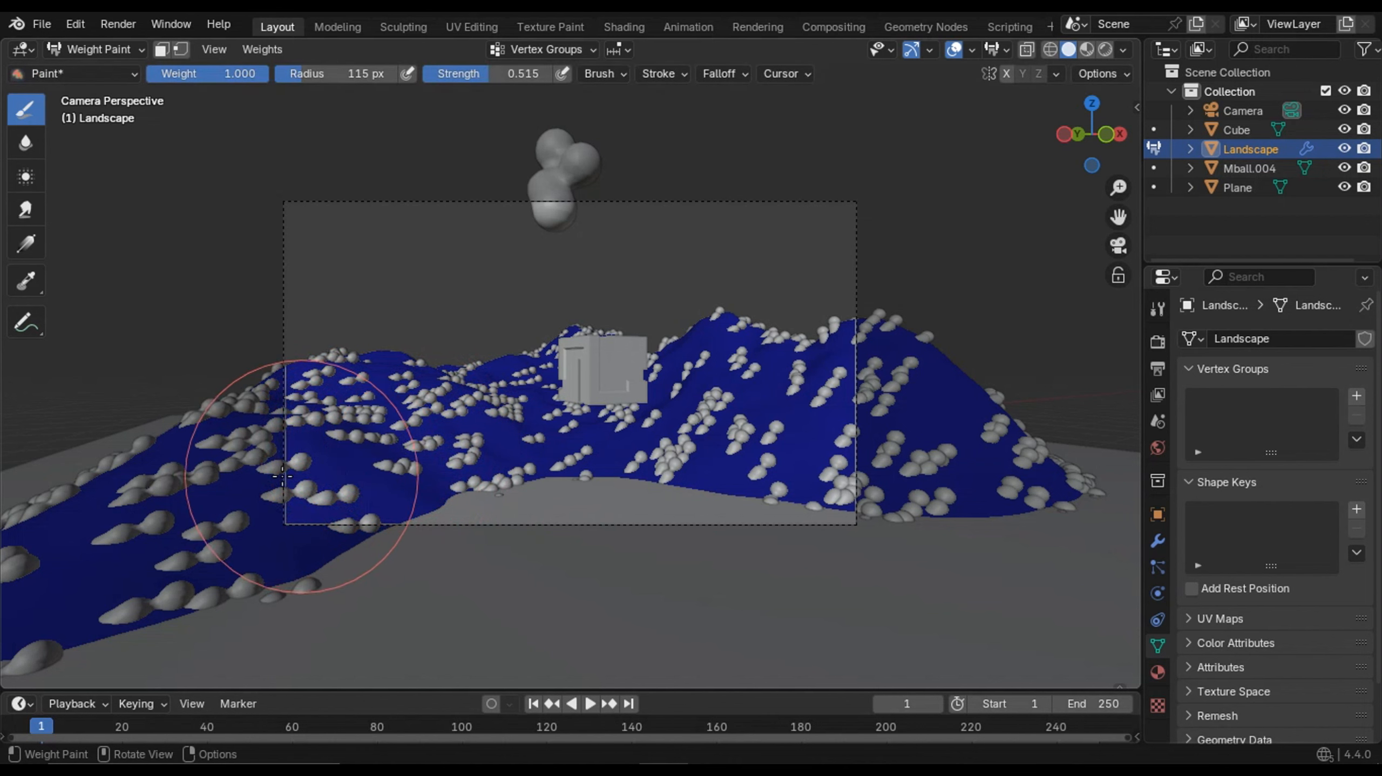
- Paint a first layer of weight along the ridges around the cube, with extra weight on the slope nearest the camera
mouse_move(282, 476)
mouse_down()
mouse_move(374, 374)
mouse_move(419, 385)
mouse_move(547, 351)
mouse_move(734, 361)
mouse_move(911, 423)
mouse_up()
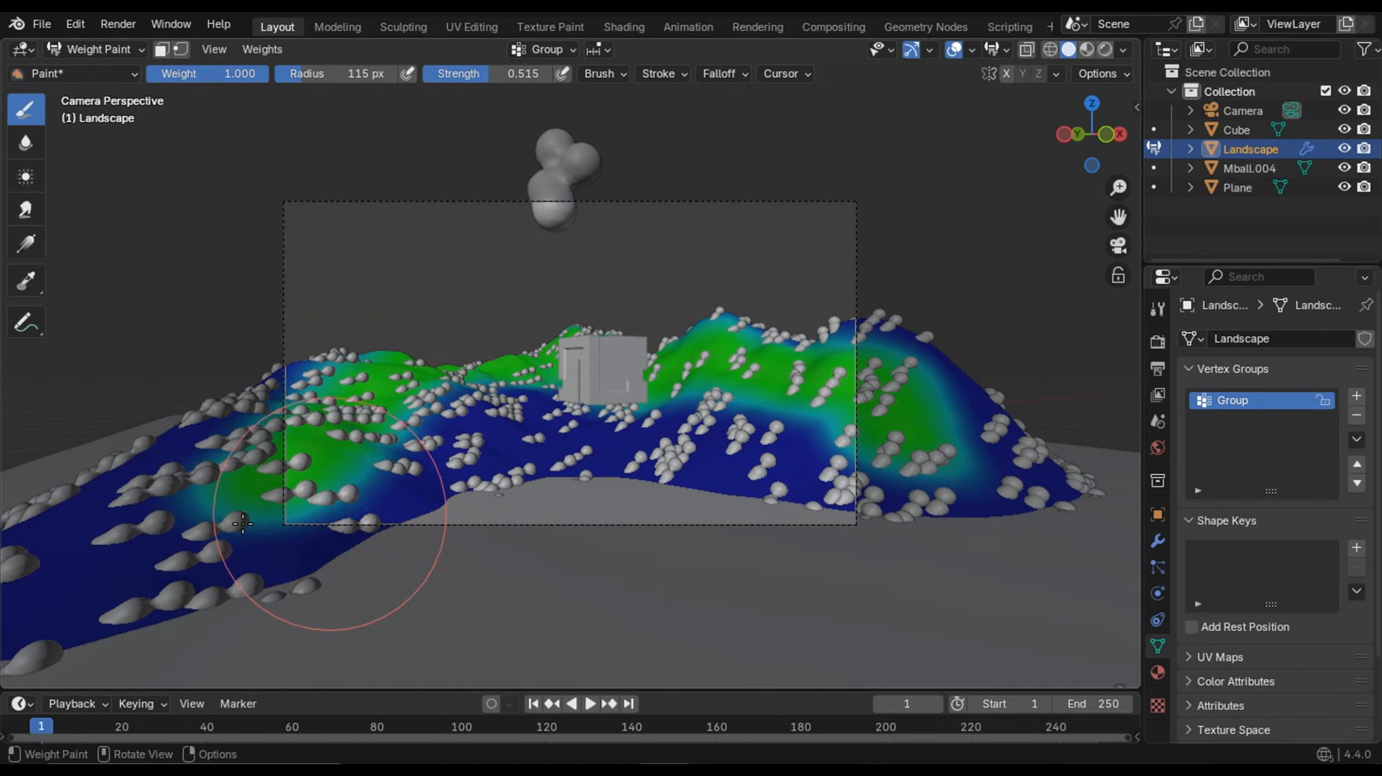
drag(243, 523, 250, 489)
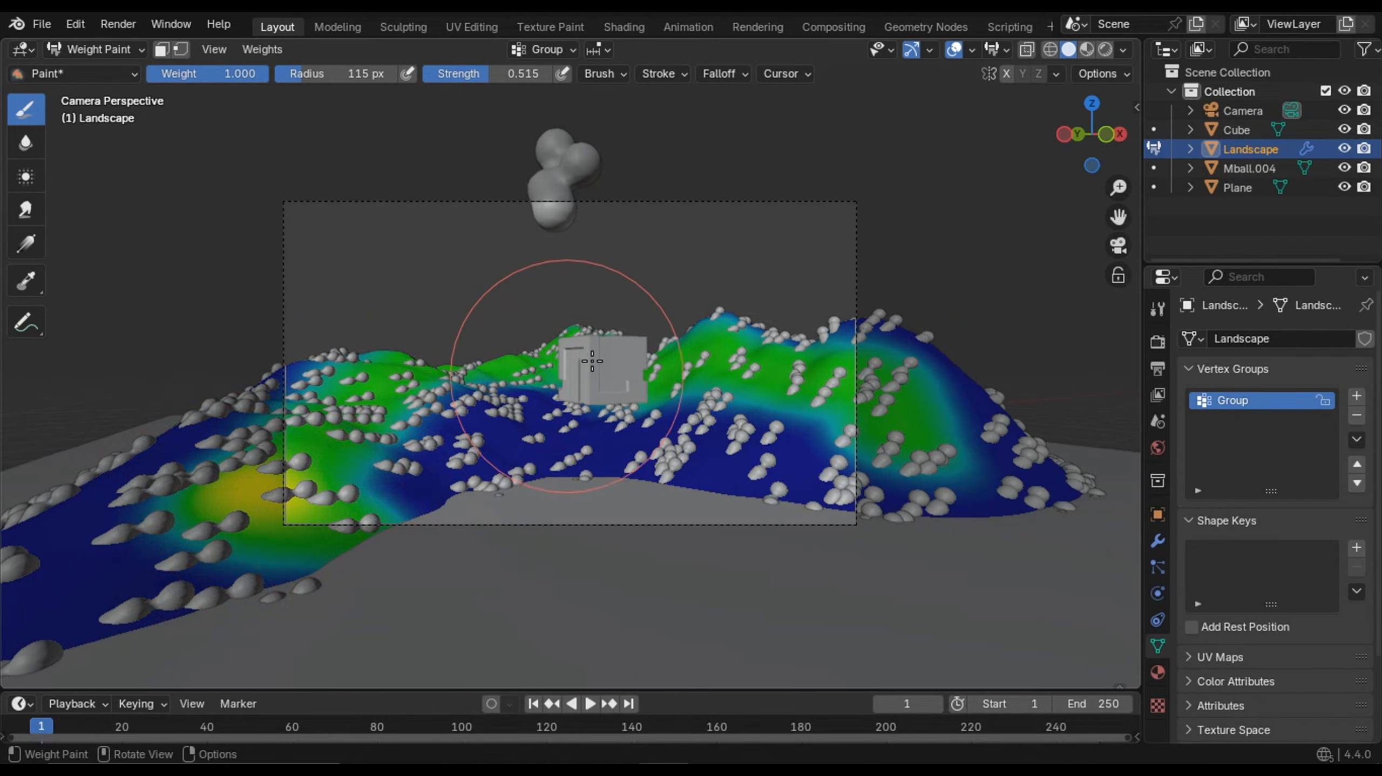
mouse_move(531, 312)
middle_down()
mouse_move(595, 410)
mouse_move(539, 472)
mouse_move(571, 512)
mouse_move(582, 463)
middle_up()
scroll(571, 513, up, 2)
mouse_move(640, 689)
mouse_down()
mouse_move(537, 639)
mouse_move(551, 668)
mouse_up()
scroll(598, 598, down, 2)
click(632, 595)
- Strengthen the painted weight with further strokes along the near ridge, the rear peak and the ridge across from it
shift+middle_drag(525, 493, 527, 478)
scroll(570, 489, up, 1)
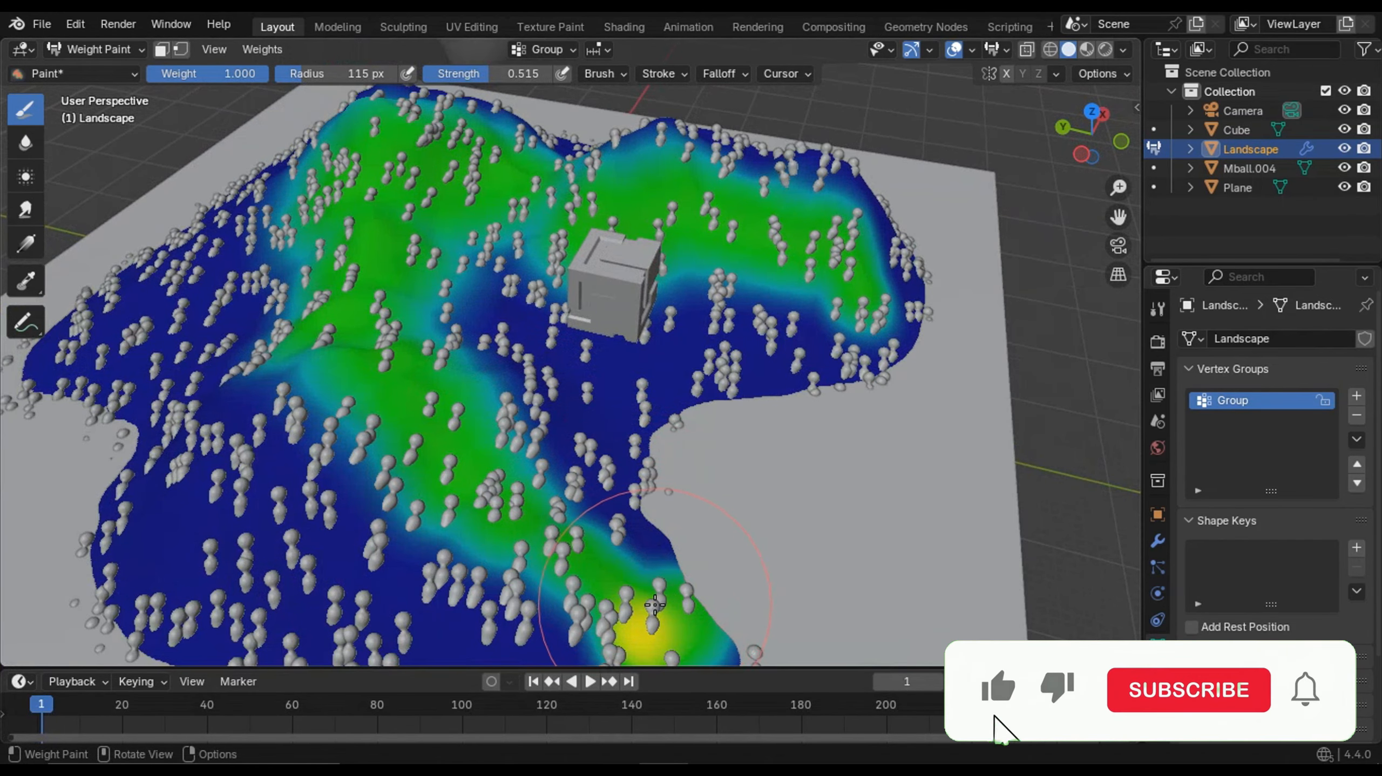
mouse_move(654, 605)
mouse_down()
mouse_move(413, 445)
mouse_move(473, 402)
mouse_move(675, 628)
mouse_move(435, 412)
mouse_up()
drag(389, 269, 388, 200)
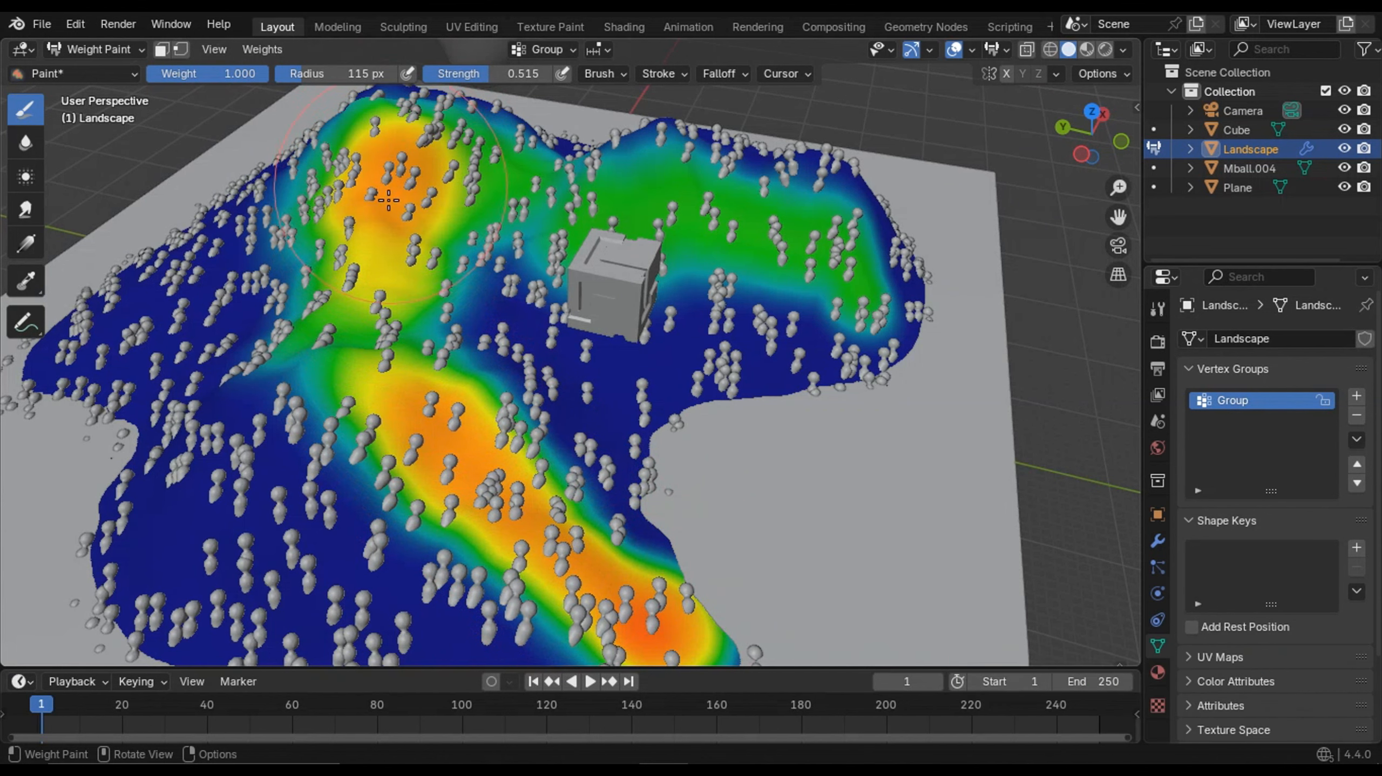
mouse_move(507, 188)
mouse_down()
mouse_move(739, 196)
mouse_move(761, 180)
mouse_move(700, 207)
mouse_move(787, 218)
mouse_up()
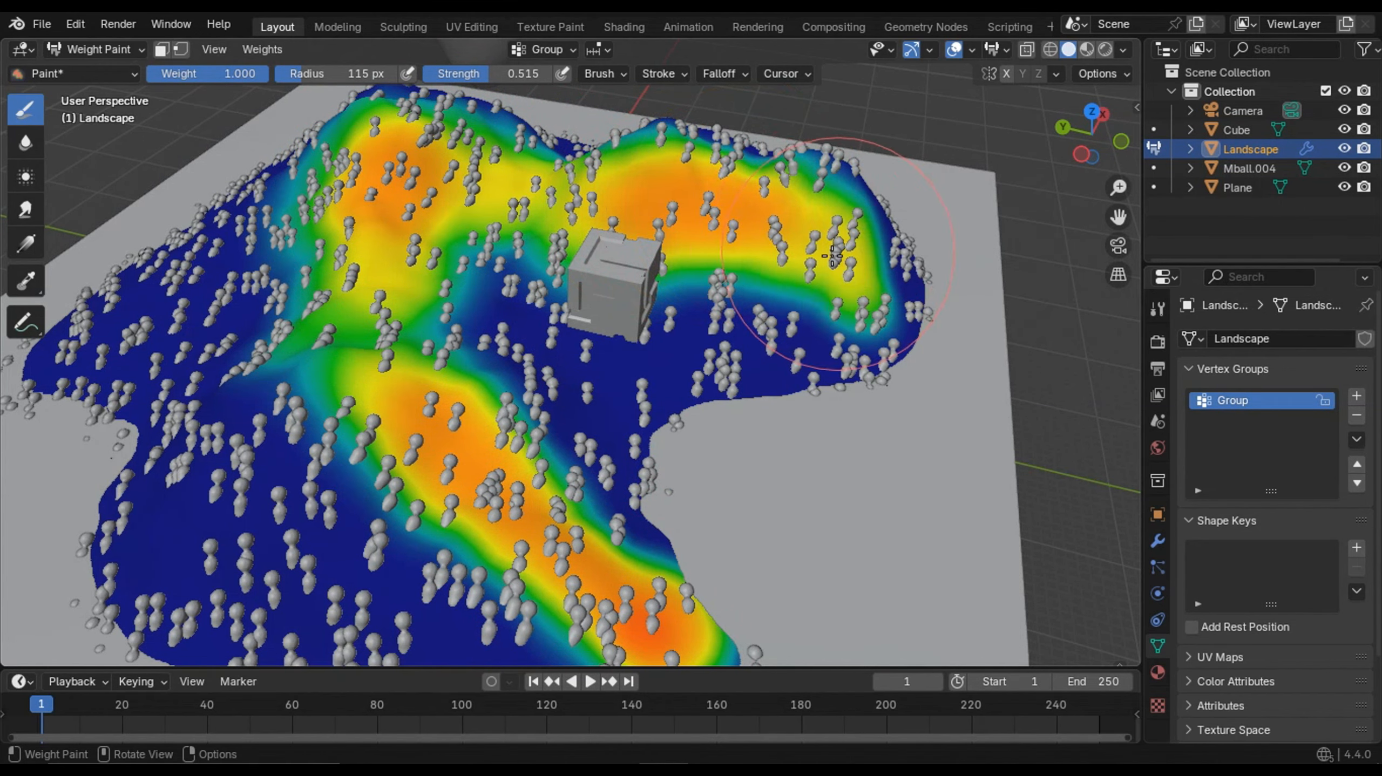
- Extend the painted weight over the saddle between the ridges and down the inner slopes toward the water plane
mouse_move(747, 261)
middle_down()
mouse_move(663, 241)
mouse_move(685, 435)
mouse_move(793, 338)
mouse_move(647, 293)
mouse_move(577, 392)
middle_up()
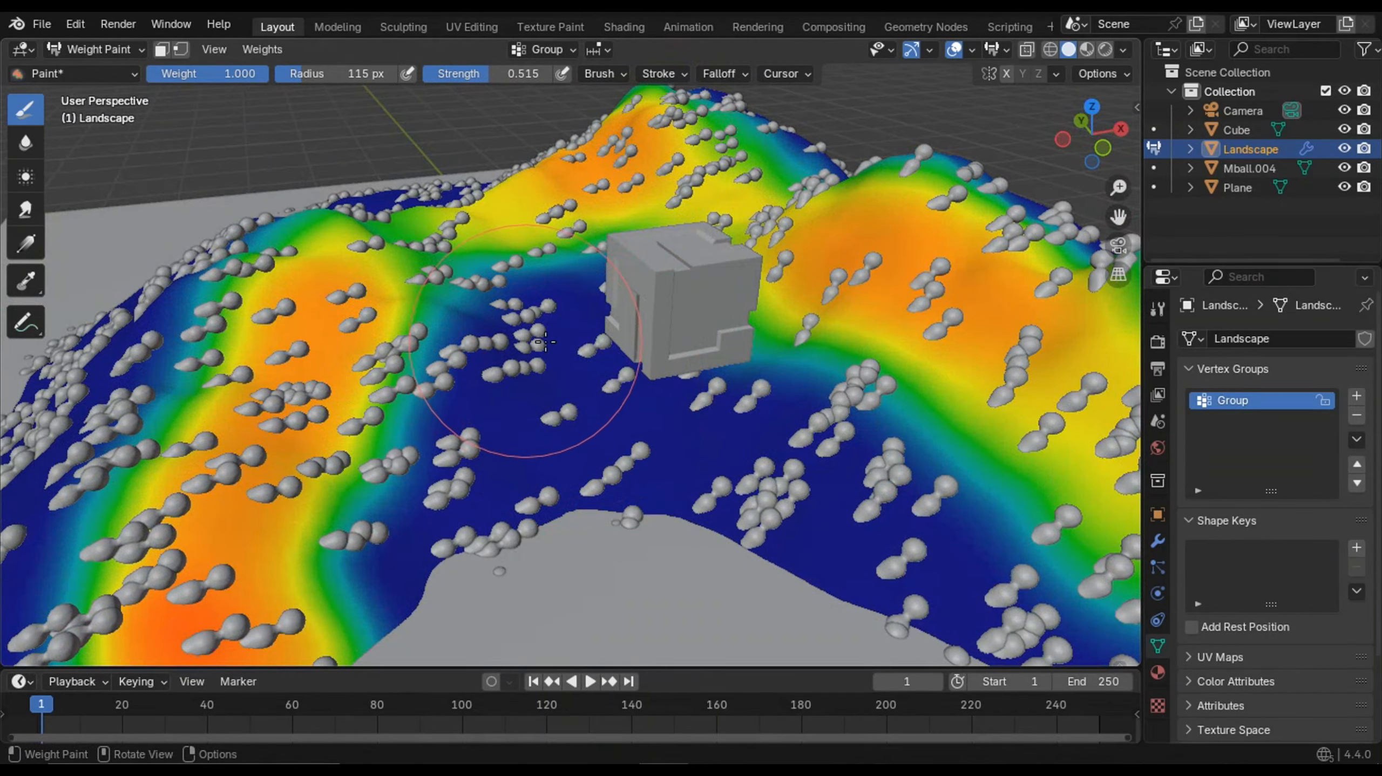
drag(546, 341, 448, 264)
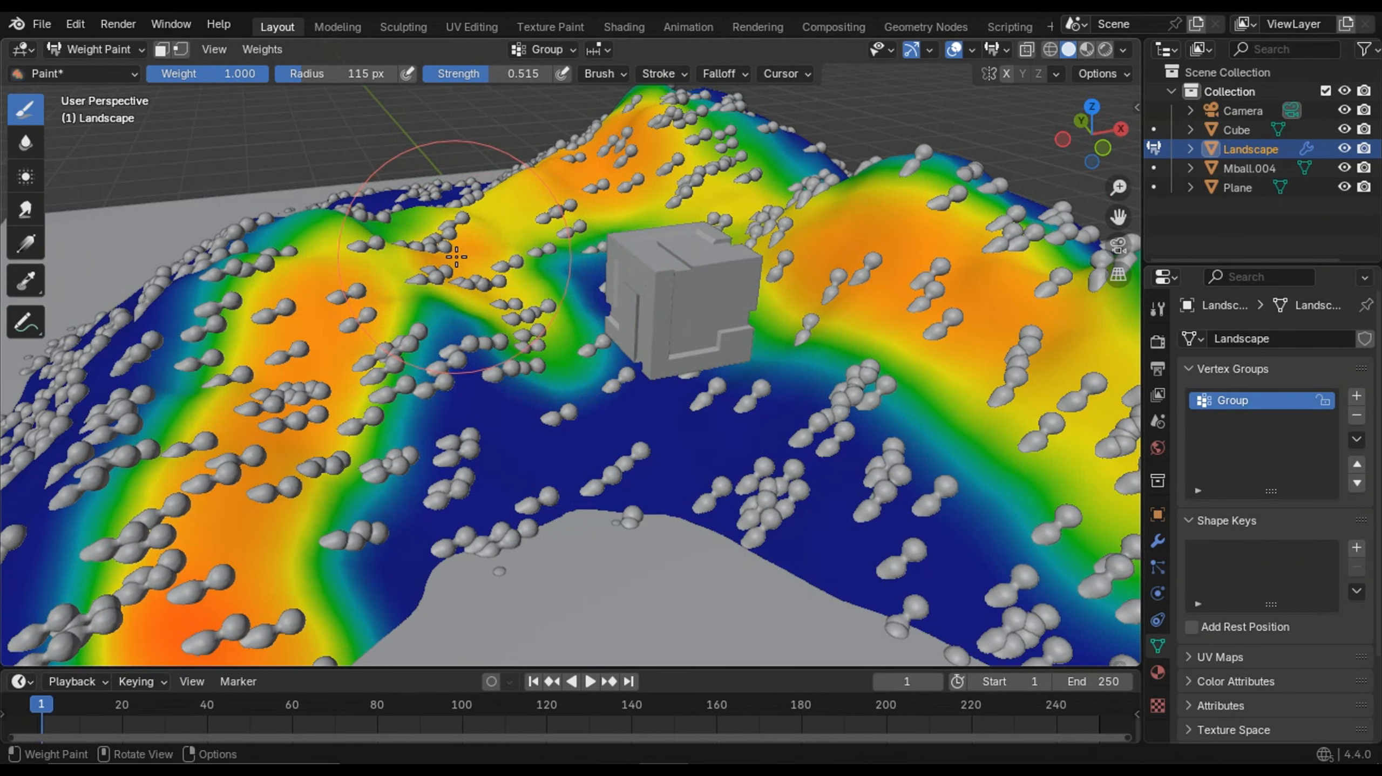
middle_drag(457, 257, 630, 373)
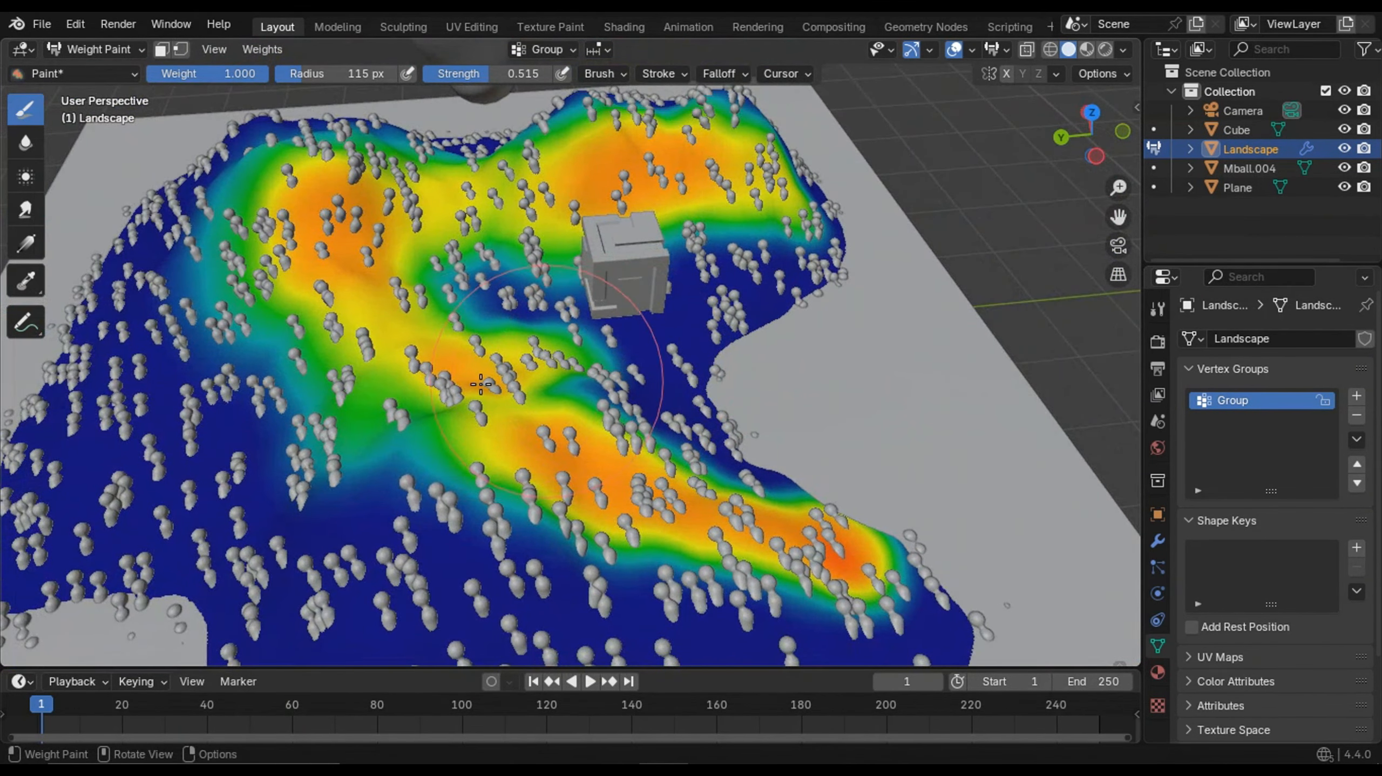
mouse_move(423, 387)
mouse_down()
mouse_move(319, 385)
mouse_move(168, 323)
mouse_move(144, 297)
mouse_up()
mouse_move(418, 354)
middle_down()
mouse_move(276, 314)
mouse_move(734, 229)
mouse_move(753, 259)
mouse_move(695, 292)
middle_up()
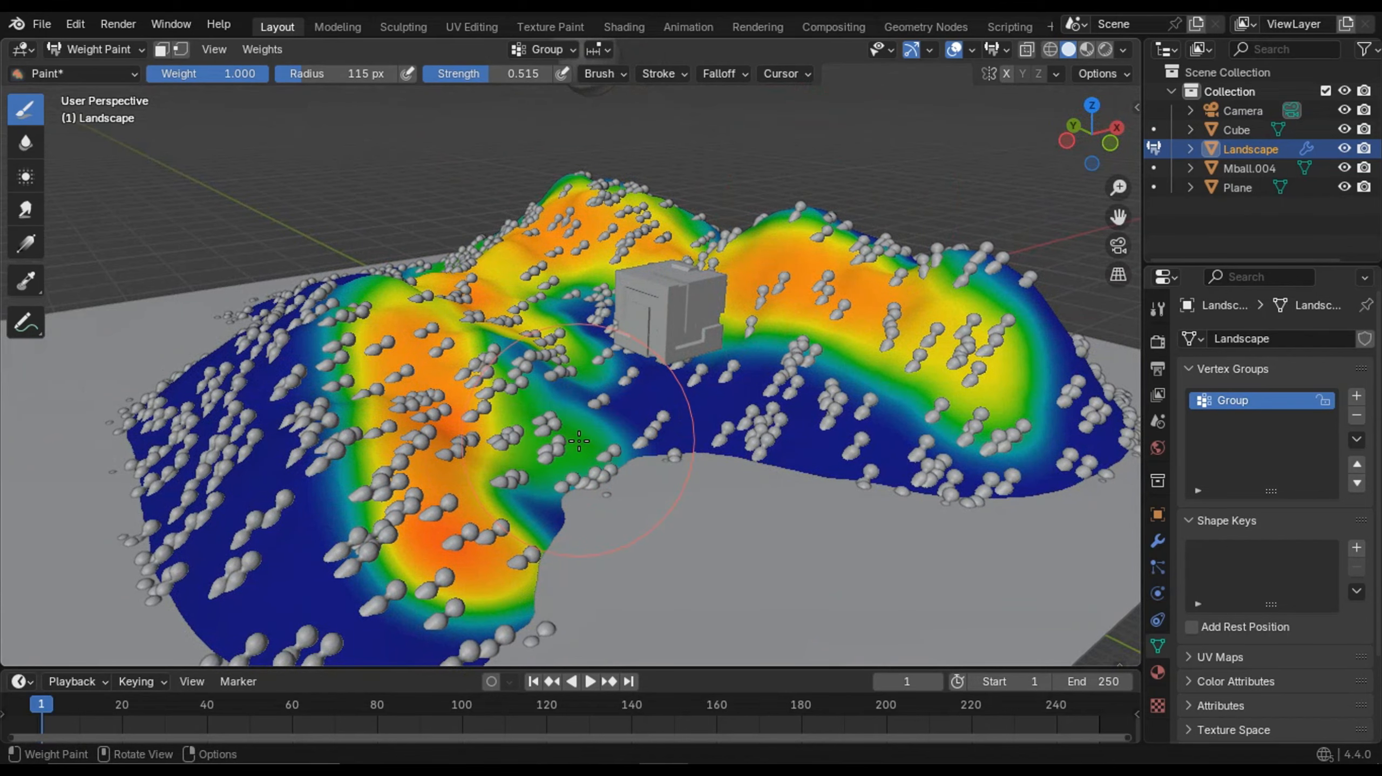
mouse_move(672, 413)
middle_down()
mouse_move(656, 417)
mouse_move(769, 381)
mouse_move(761, 397)
mouse_move(834, 419)
middle_up()
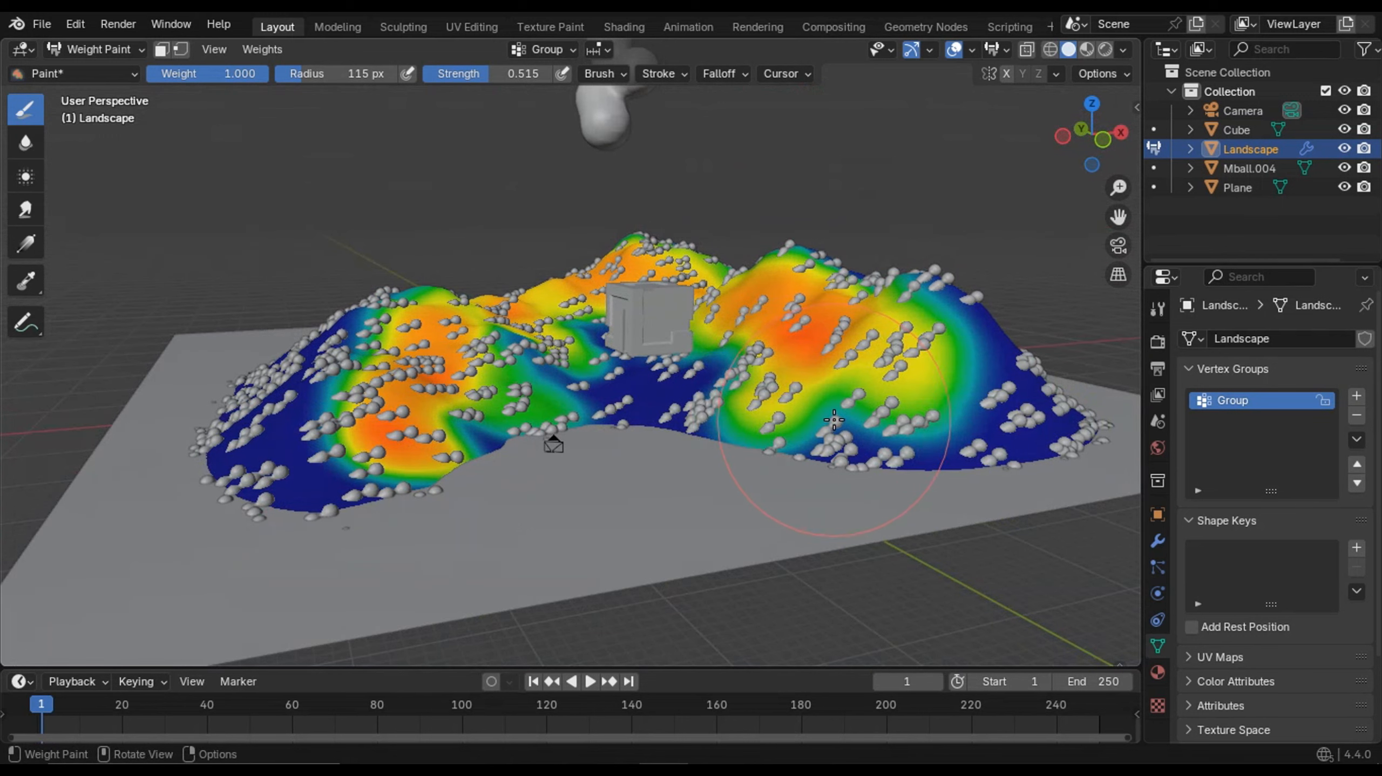
- Return the landscape to Object Mode and assign Group as the density vertex group of its particle system
click(104, 50)
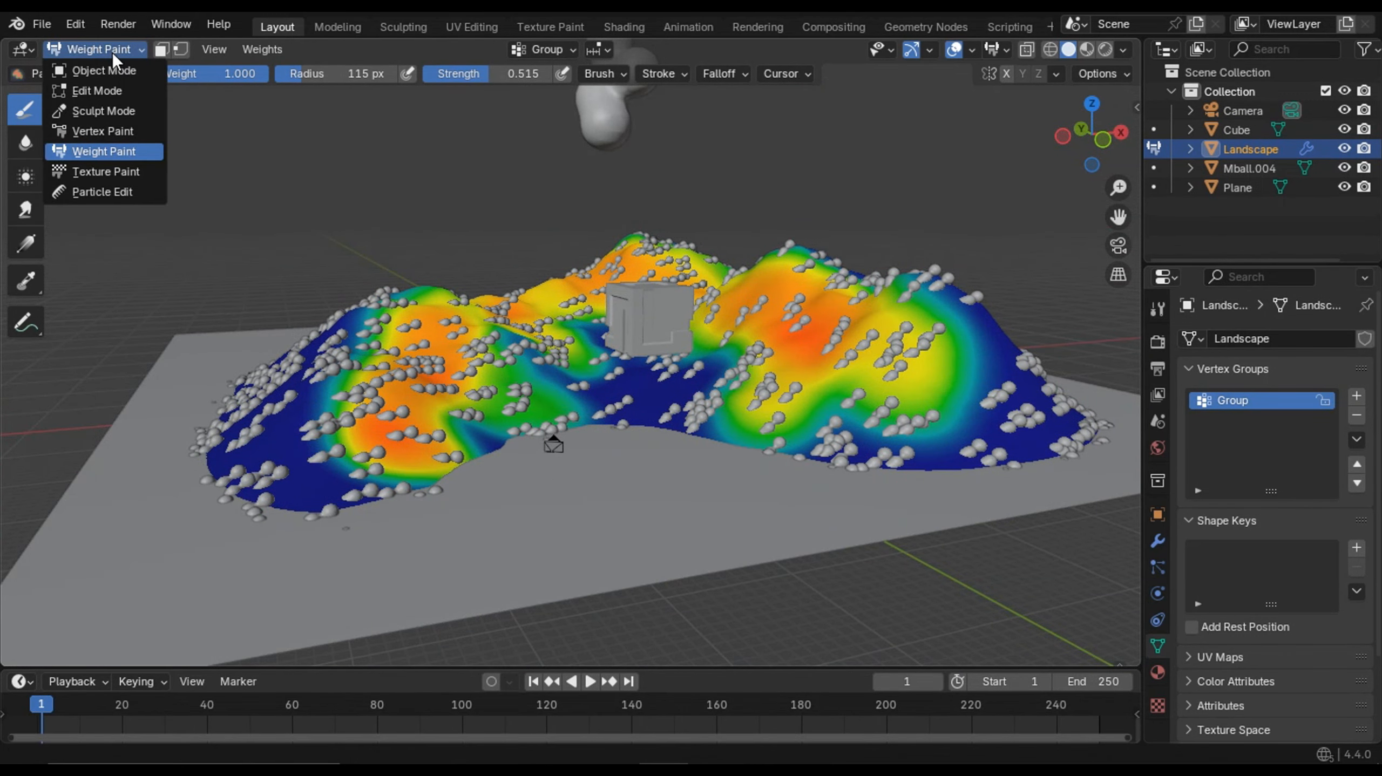
click(106, 70)
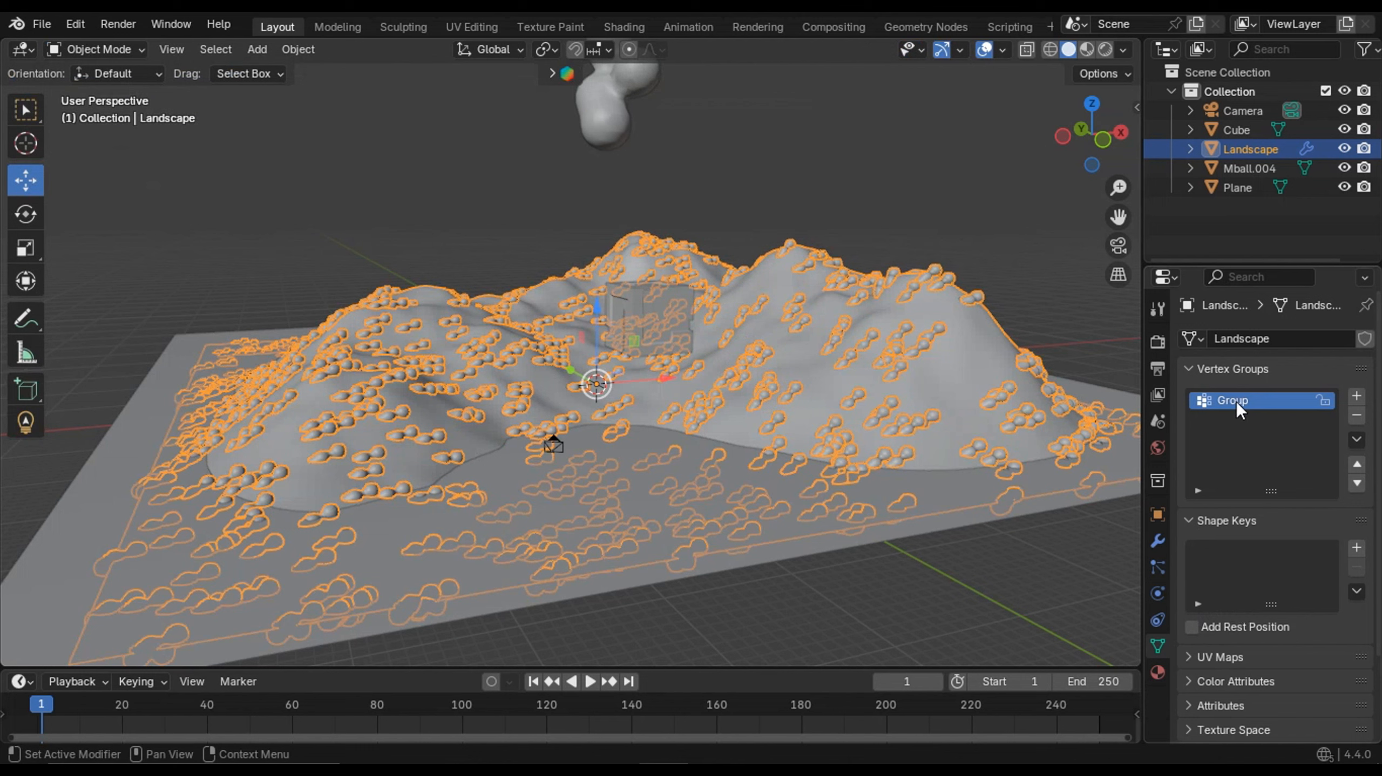
click(1157, 567)
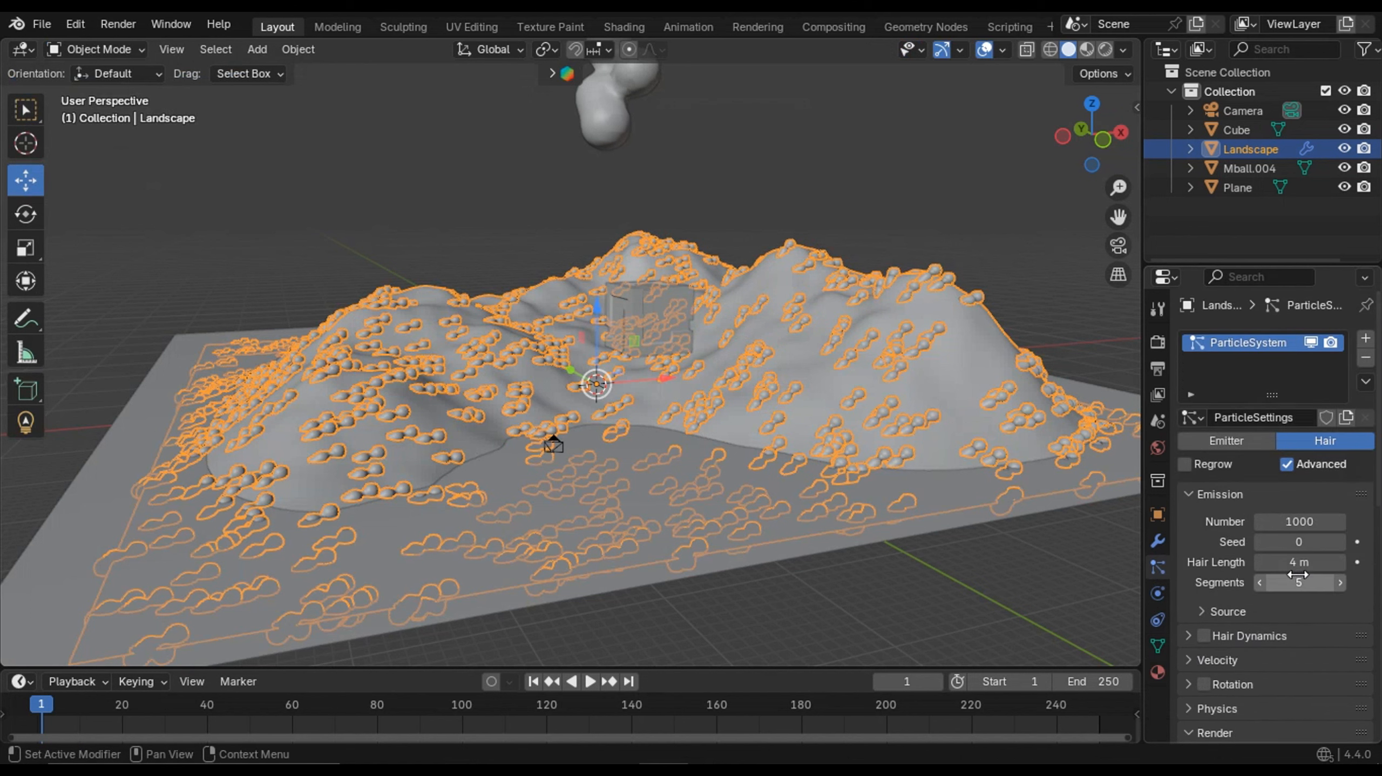
scroll(1299, 606, down, 10)
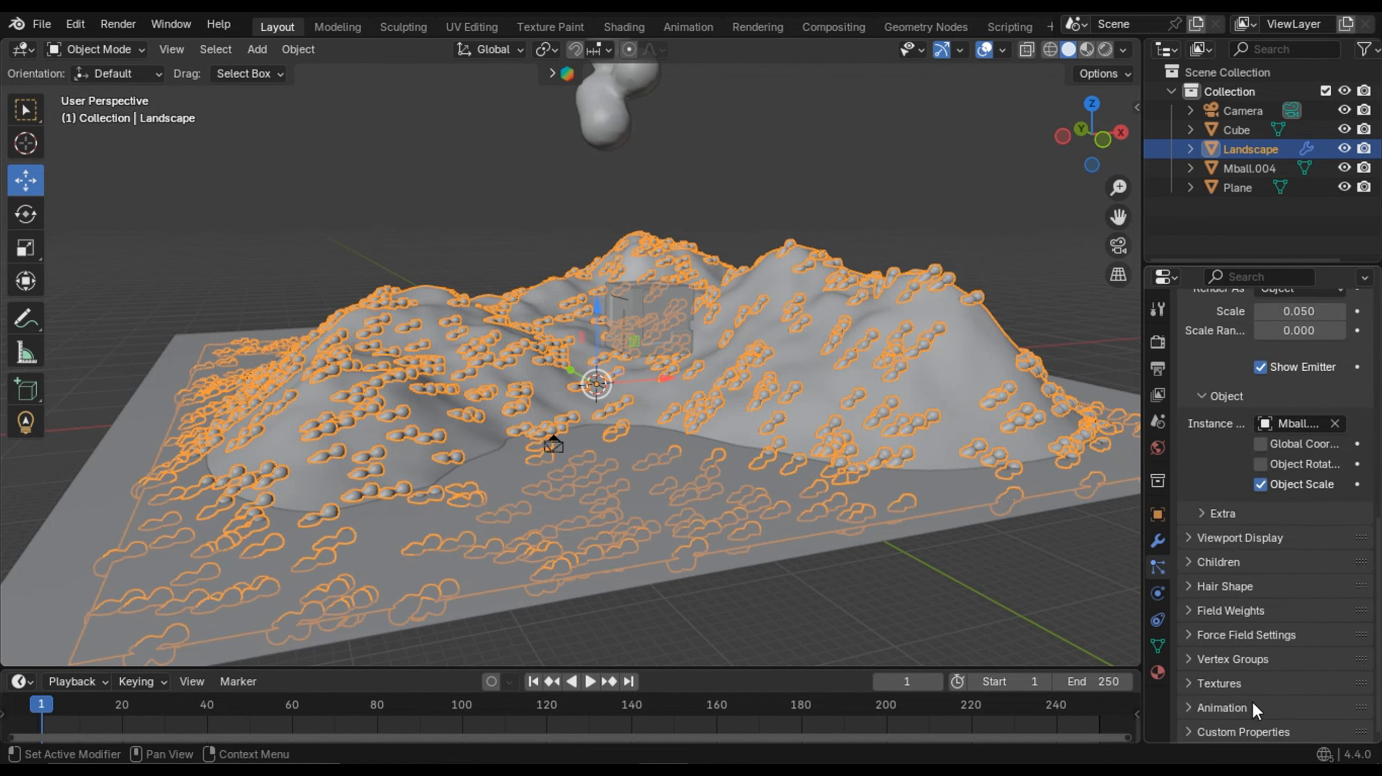
click(1250, 660)
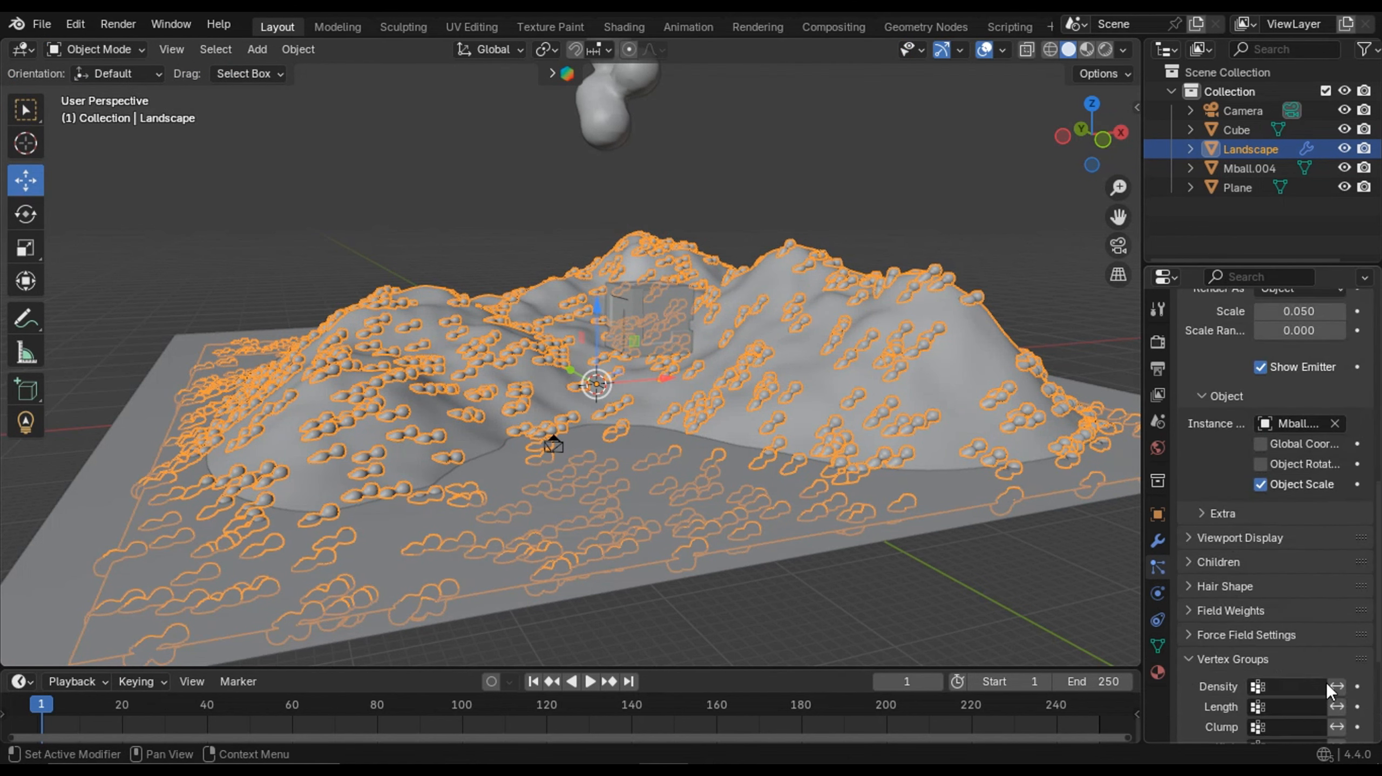
scroll(1311, 641, down, 5)
click(1302, 534)
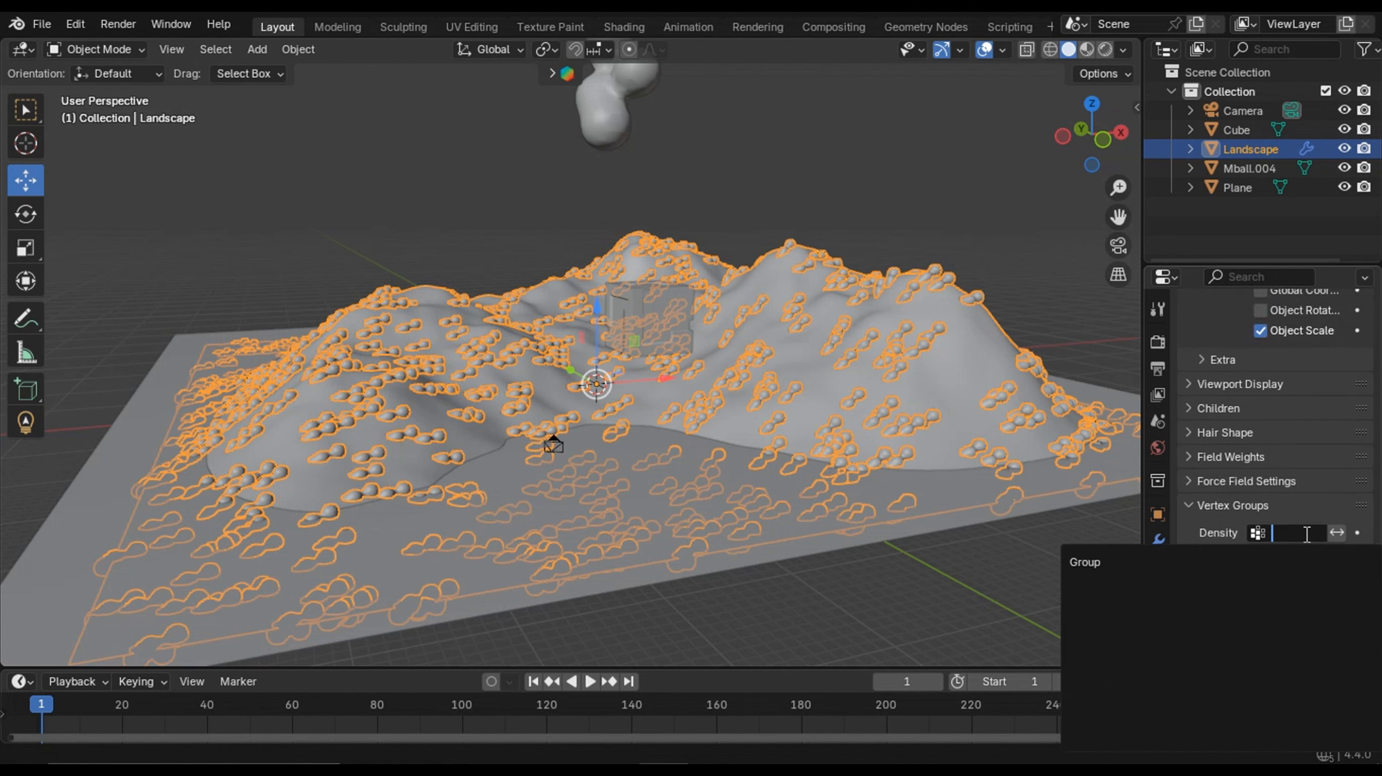
click(1261, 559)
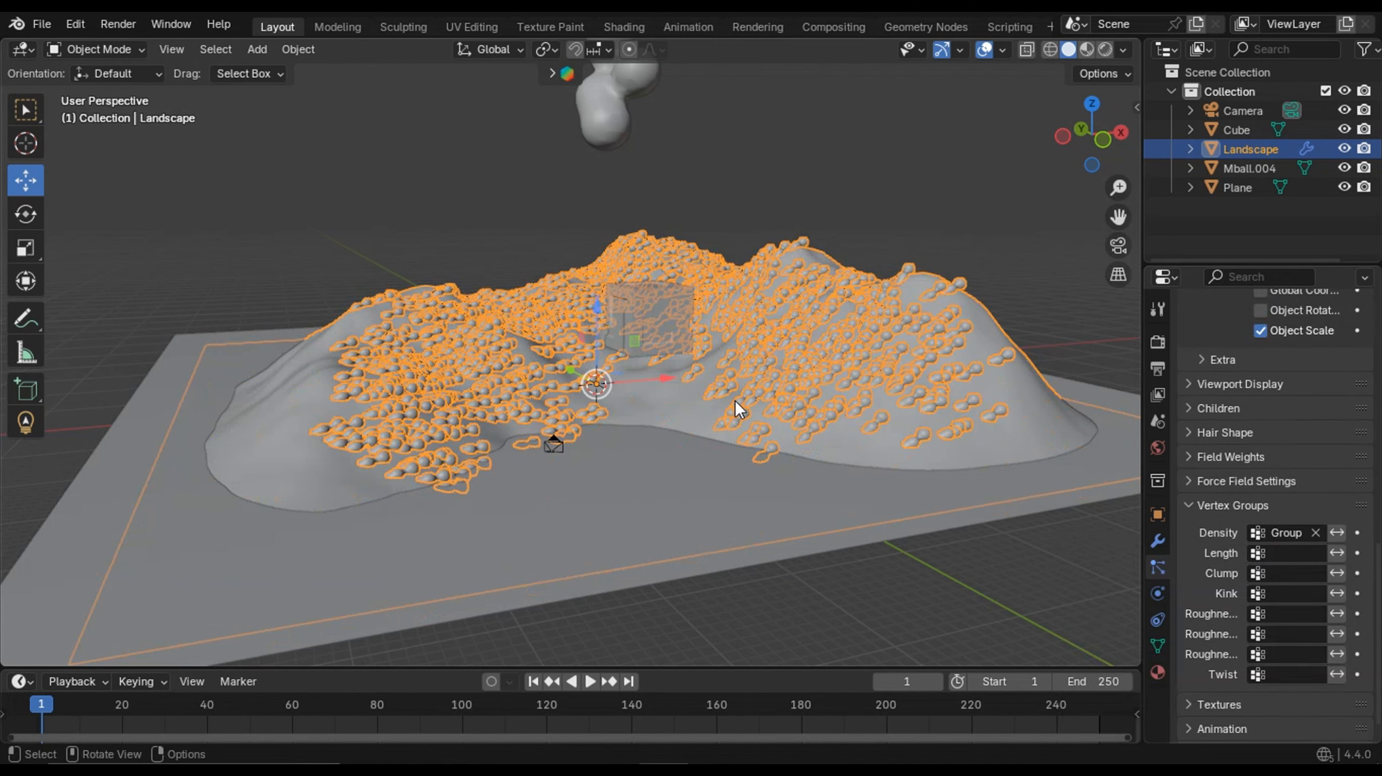
- Set the scale randomness of the landscape's particles to 1.000
middle_drag(753, 407, 716, 406)
scroll(730, 416, down, 1)
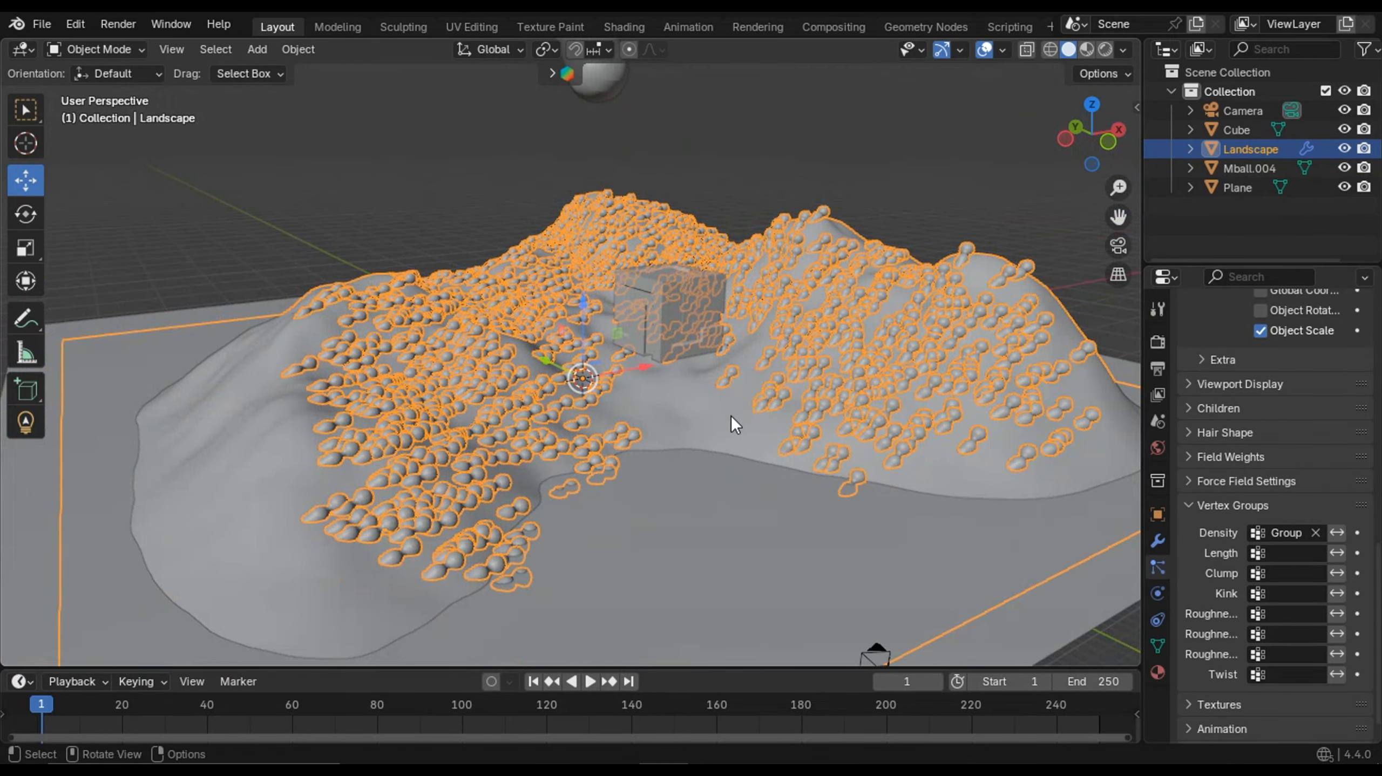
scroll(651, 400, up, 1)
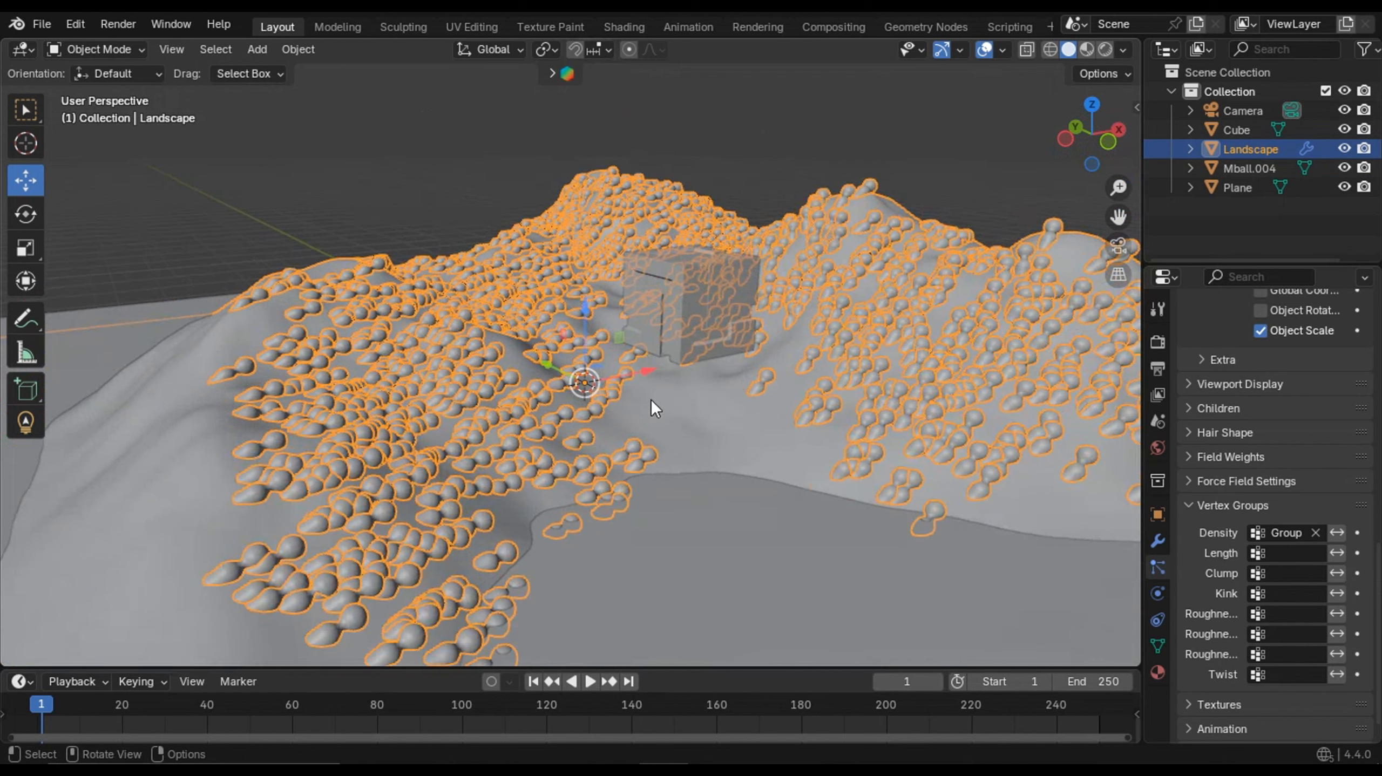
middle_drag(845, 431, 830, 424)
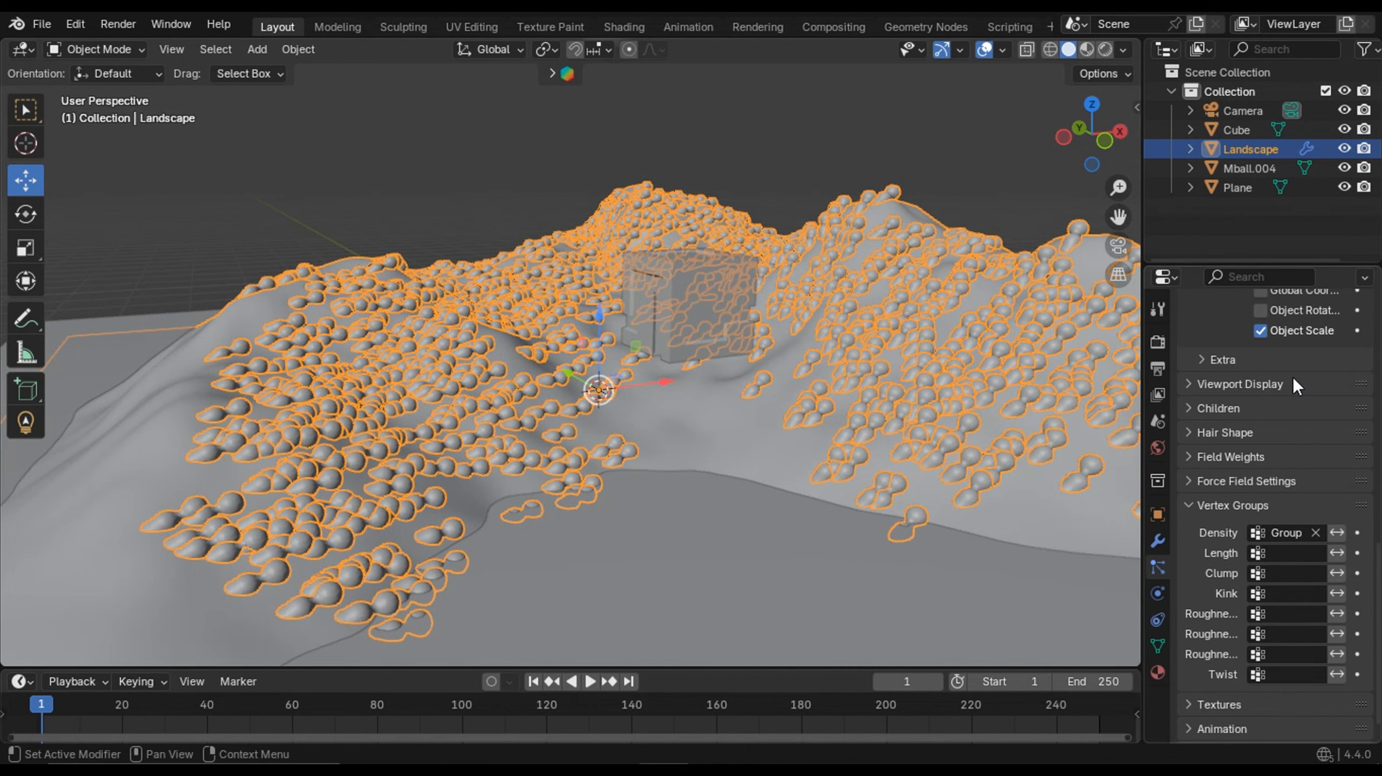
scroll(1293, 381, up, 12)
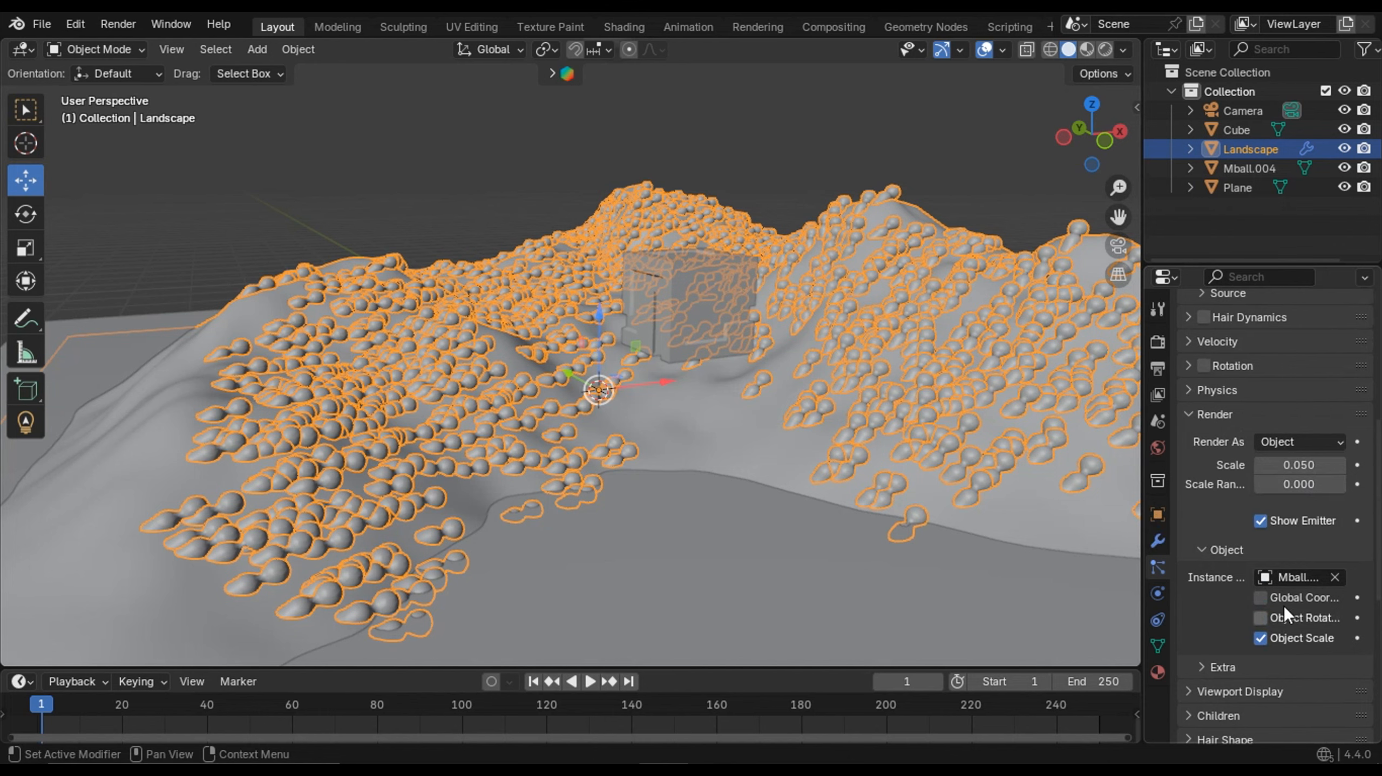
drag(1276, 486, 1365, 486)
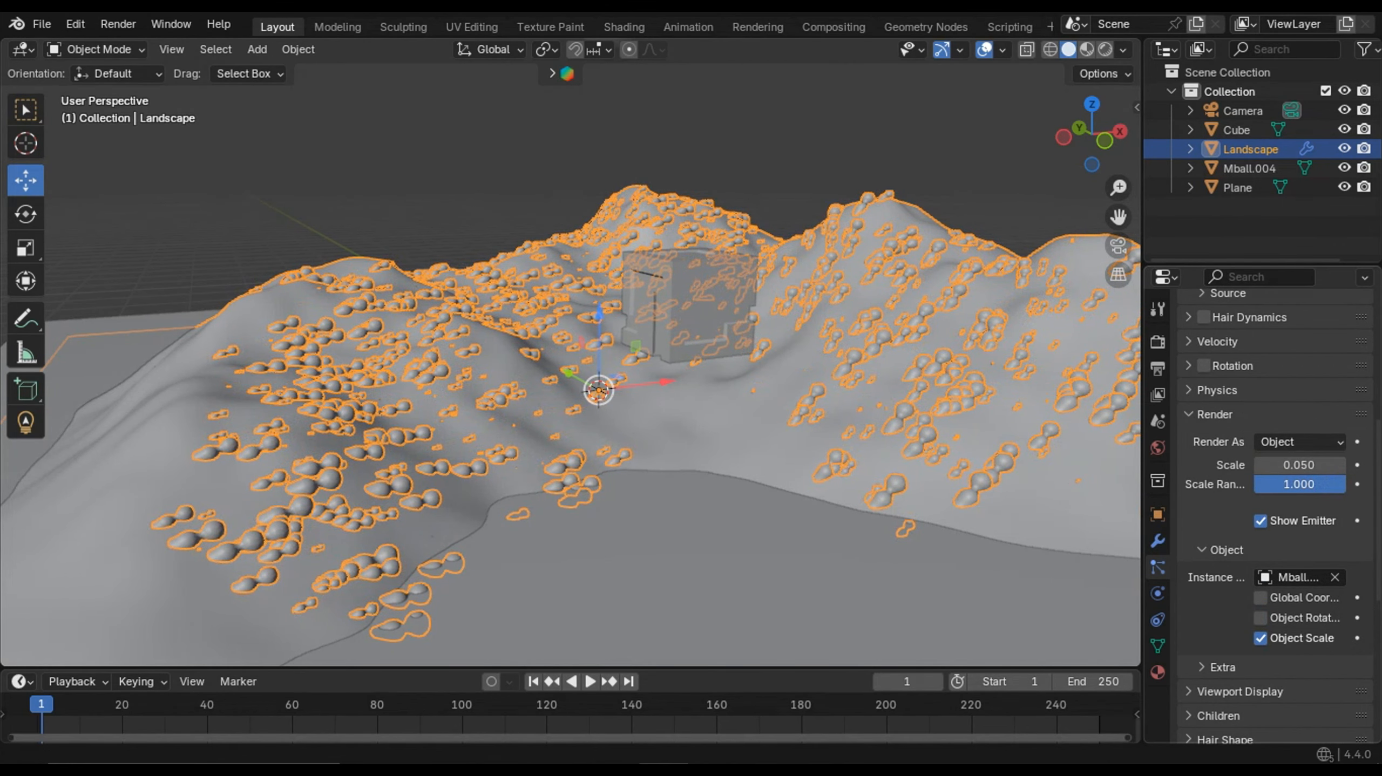
- Adjust the particles' render scale to 0.051 and check their distribution around the cube through the camera
middle_drag(956, 402, 897, 424)
mouse_move(1327, 460)
mouse_down()
mouse_move(1359, 463)
mouse_move(1305, 463)
mouse_up()
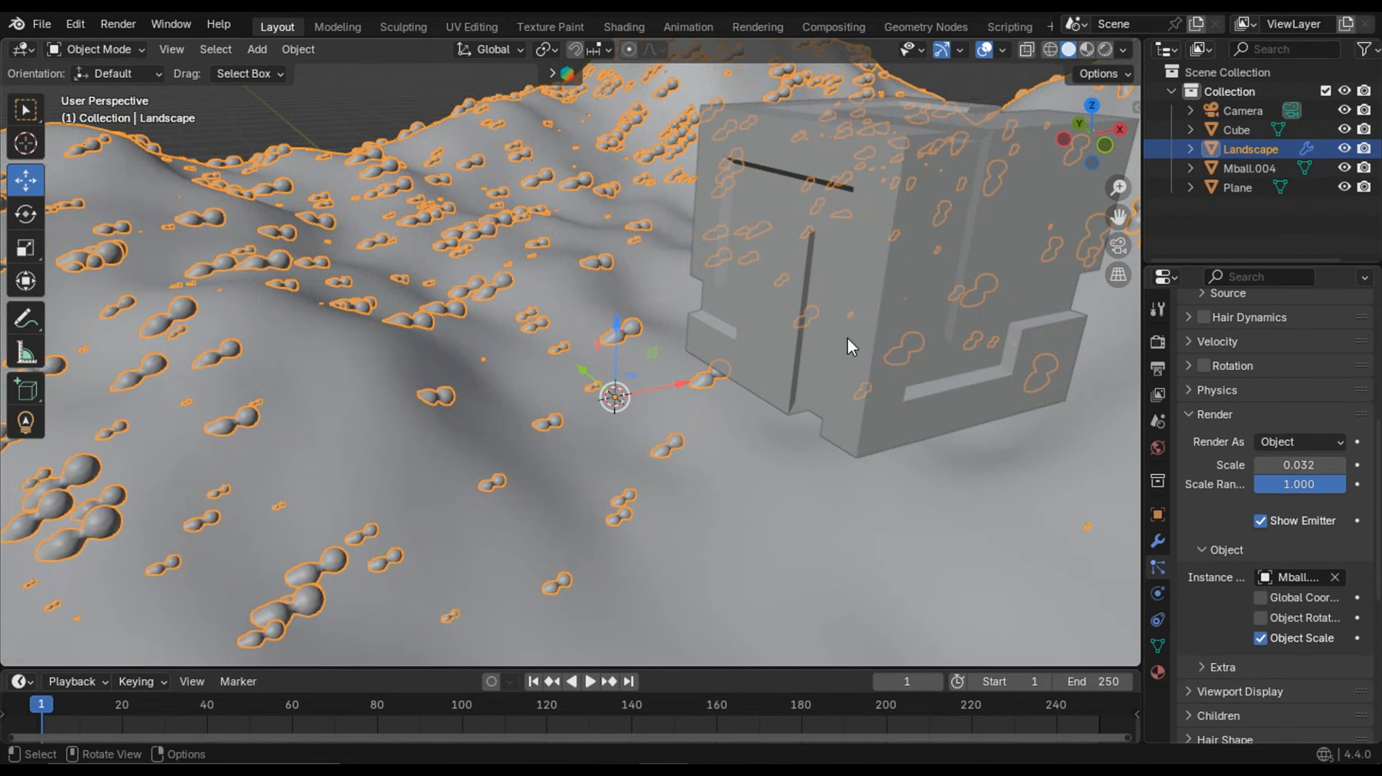
middle_drag(847, 337, 708, 298)
drag(1299, 465, 1323, 465)
scroll(788, 337, down, 3)
mouse_move(788, 326)
middle_down()
mouse_move(814, 365)
mouse_move(872, 331)
mouse_move(788, 314)
middle_up()
key(KP_0)
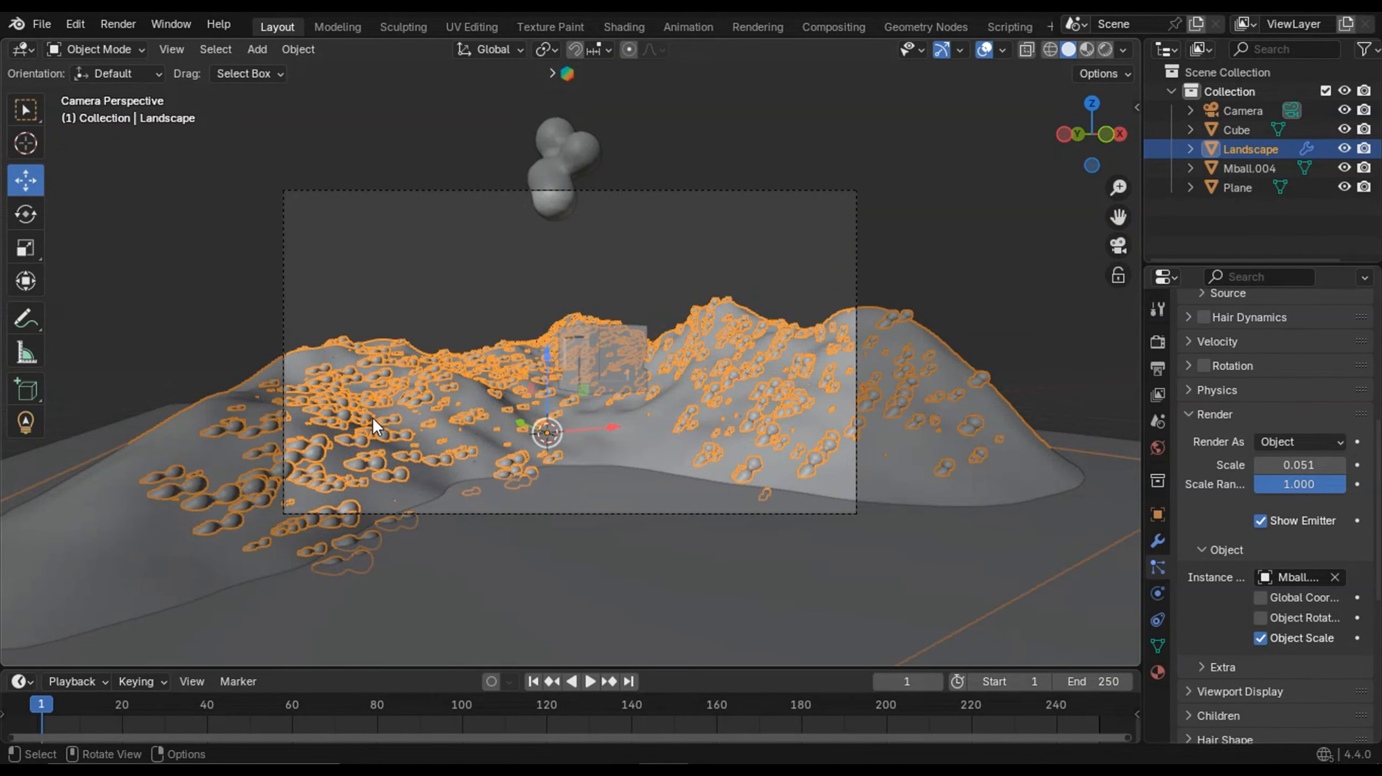
scroll(544, 466, up, 4)
scroll(614, 462, down, 3)
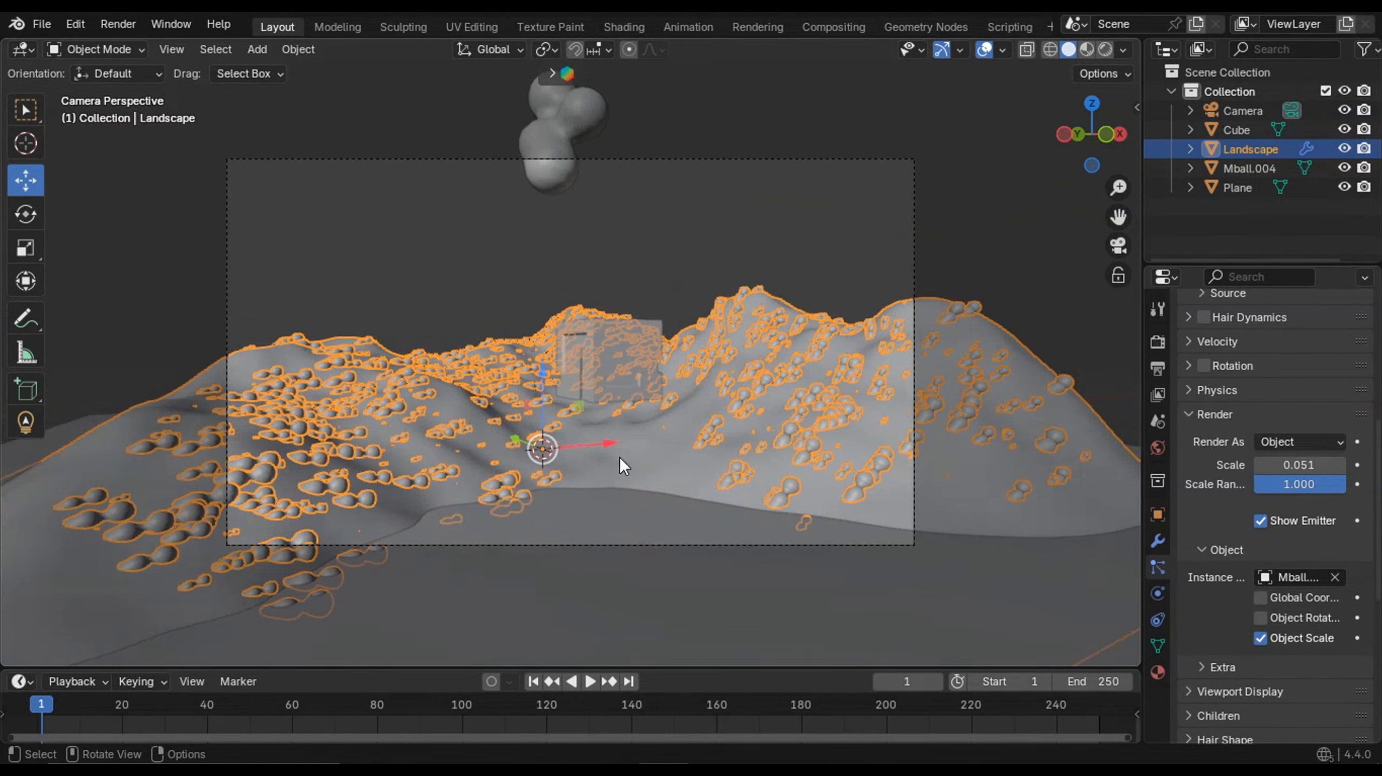
- Duplicate the floating blob into the camera frame above the ridge beside the cube and tumble the copy by about 73.9° and 52.1°
click(584, 136)
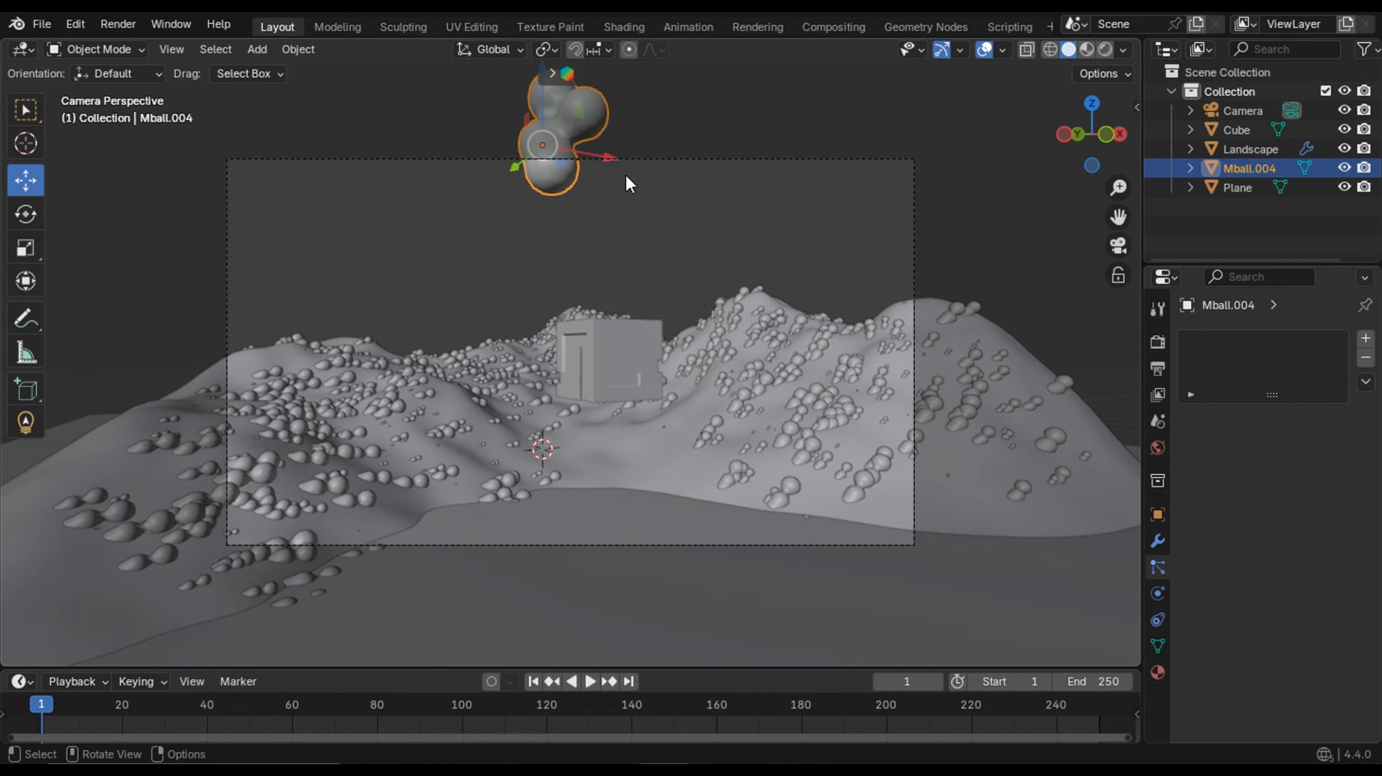
key(shift+d)
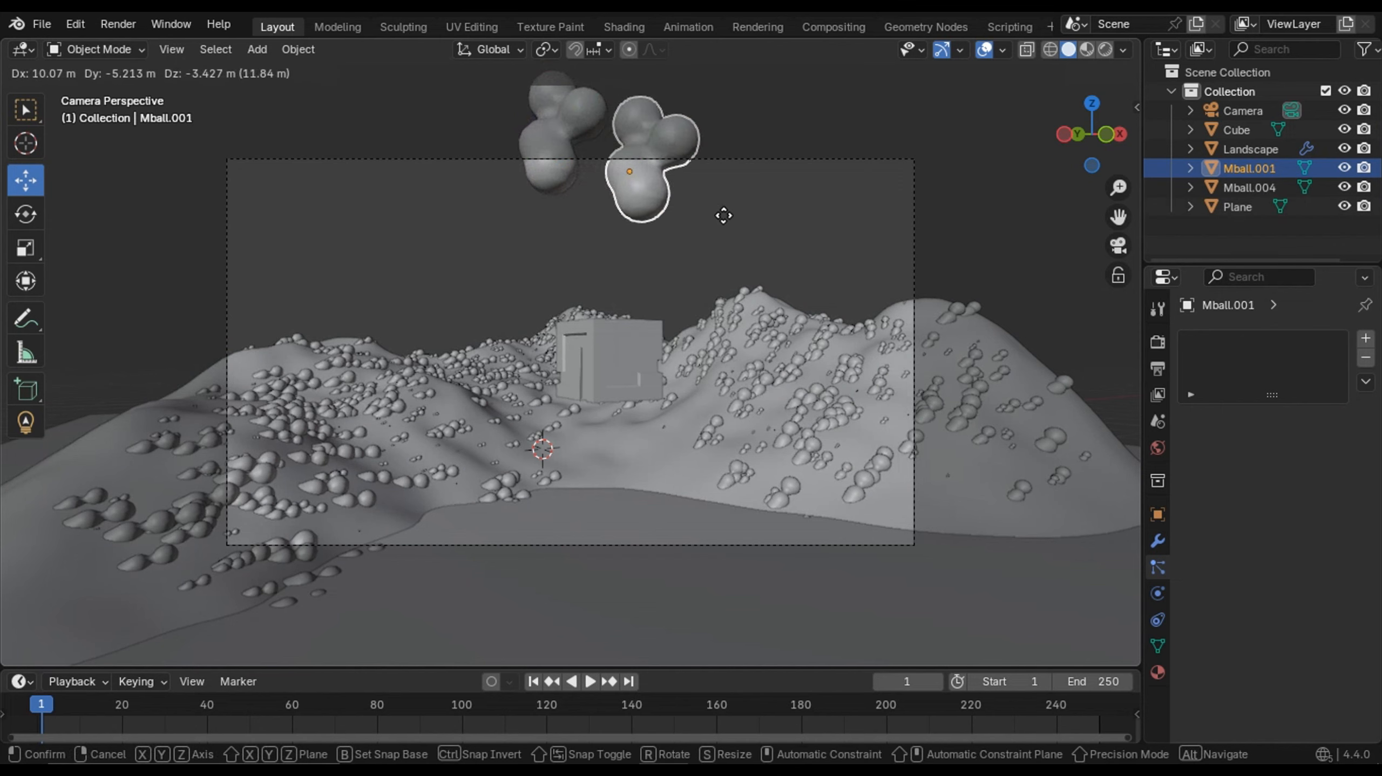
click(751, 283)
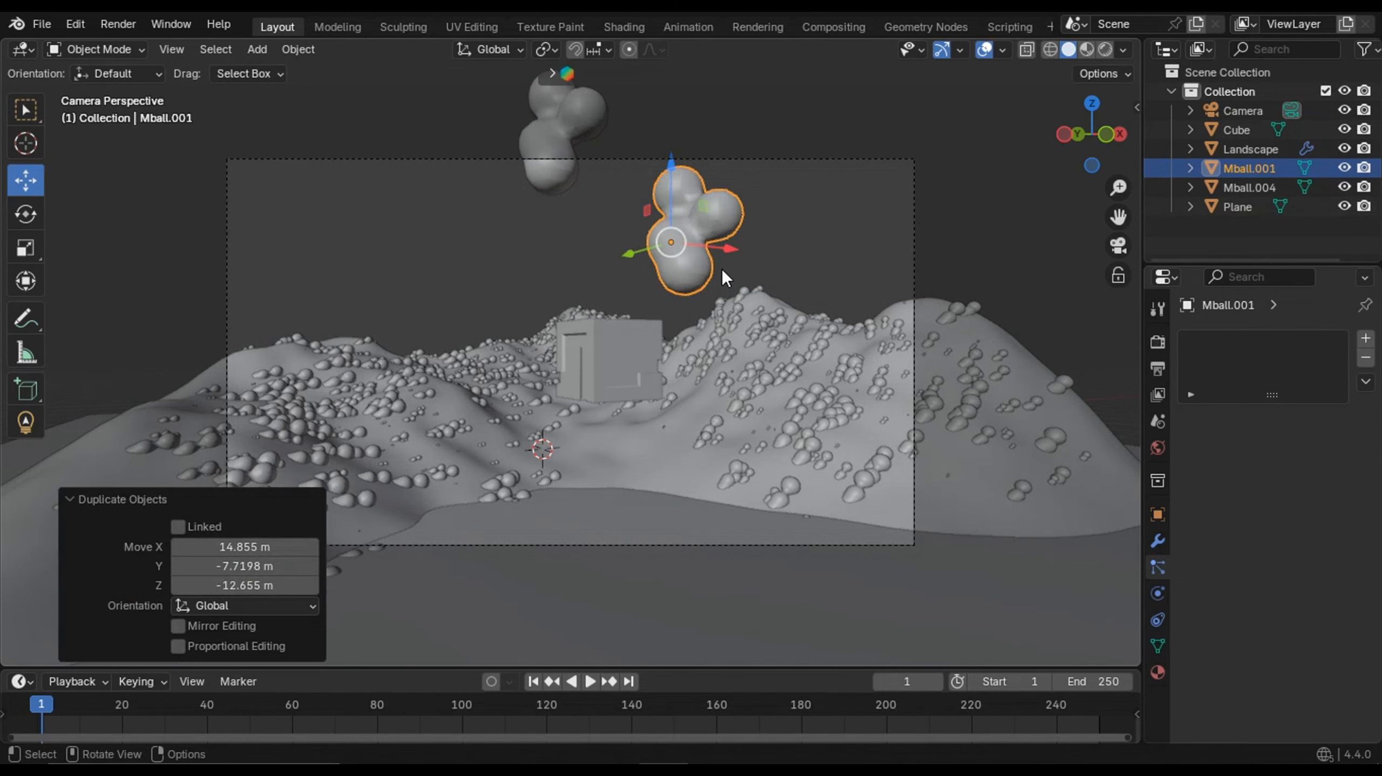
key(r)
key(r)
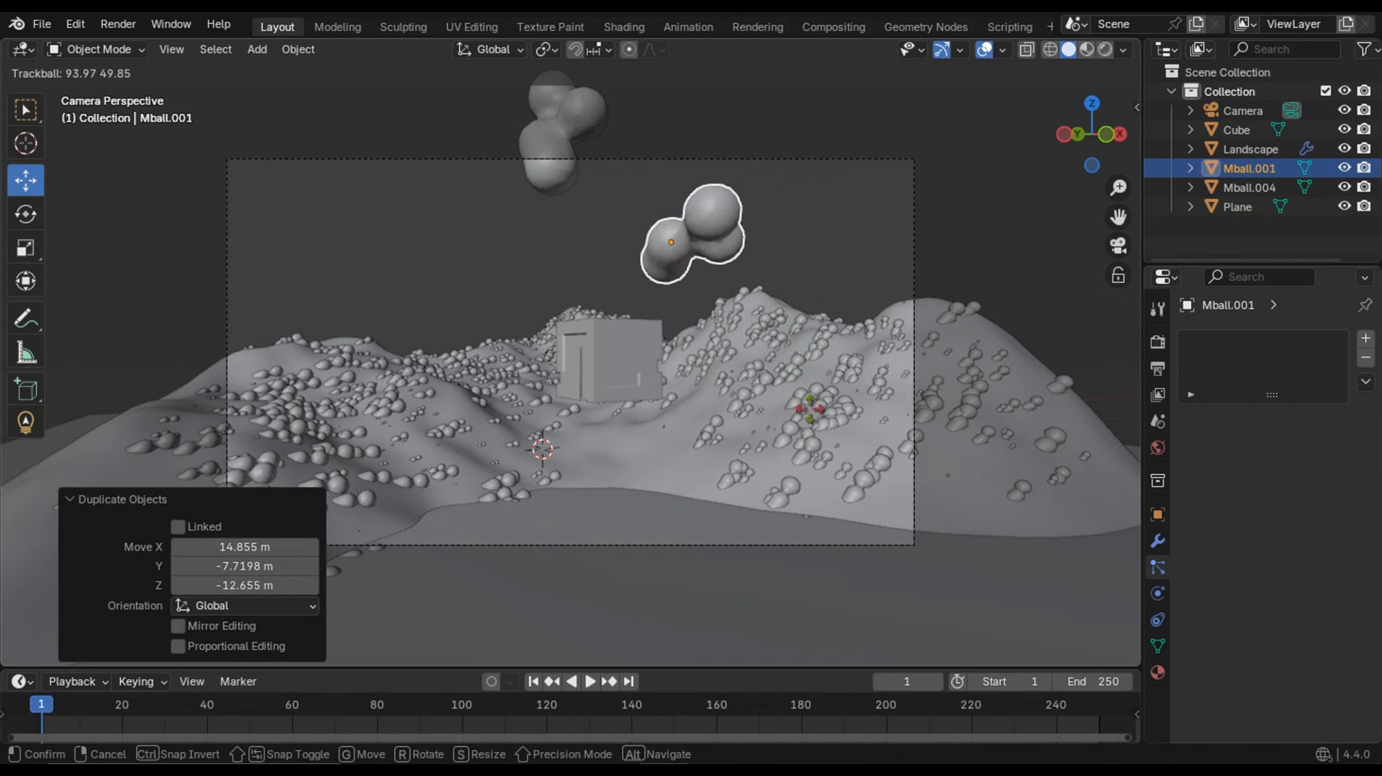
click(813, 373)
- Enlarge the duplicated blob by a factor of about 2.34, then readjust its uniform scale against the camera frame
key(s)
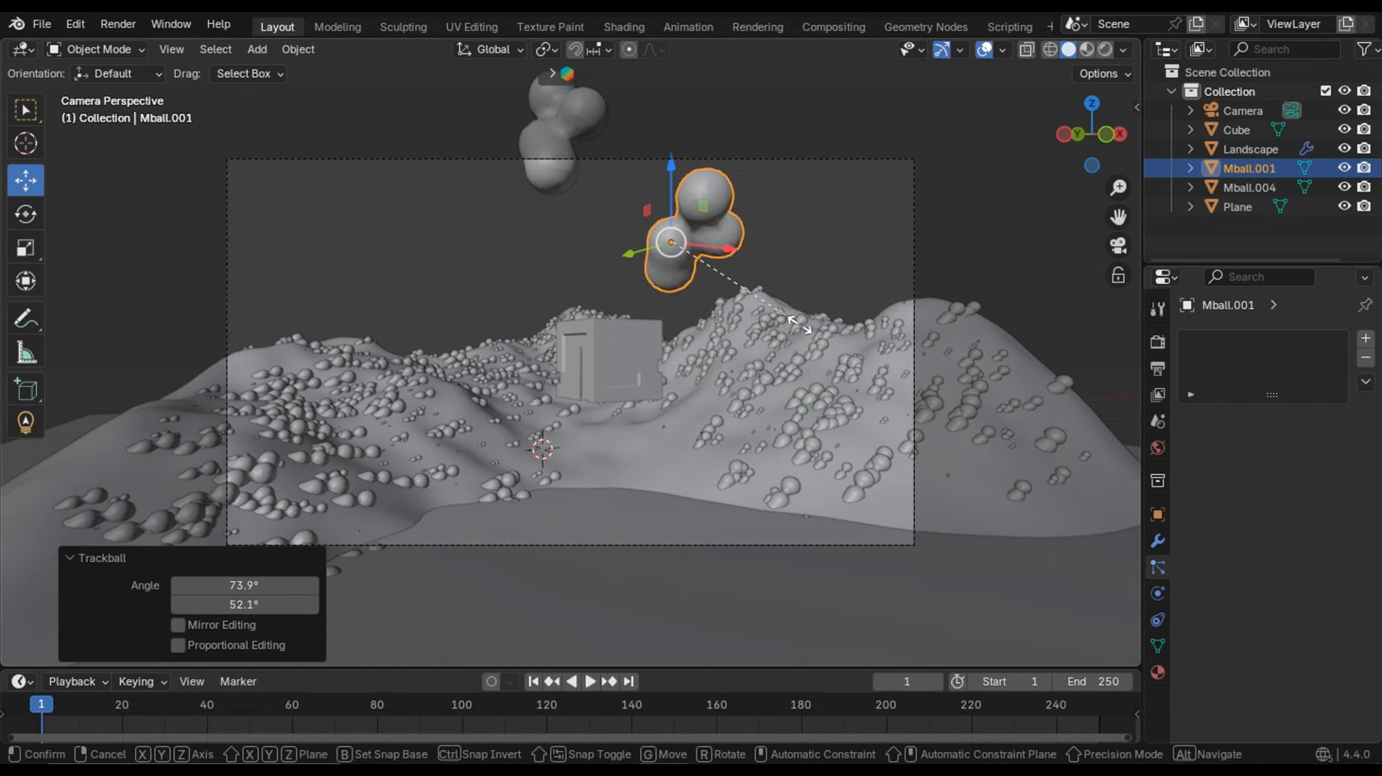
click(991, 366)
scroll(857, 319, down, 1)
scroll(857, 320, down, 2)
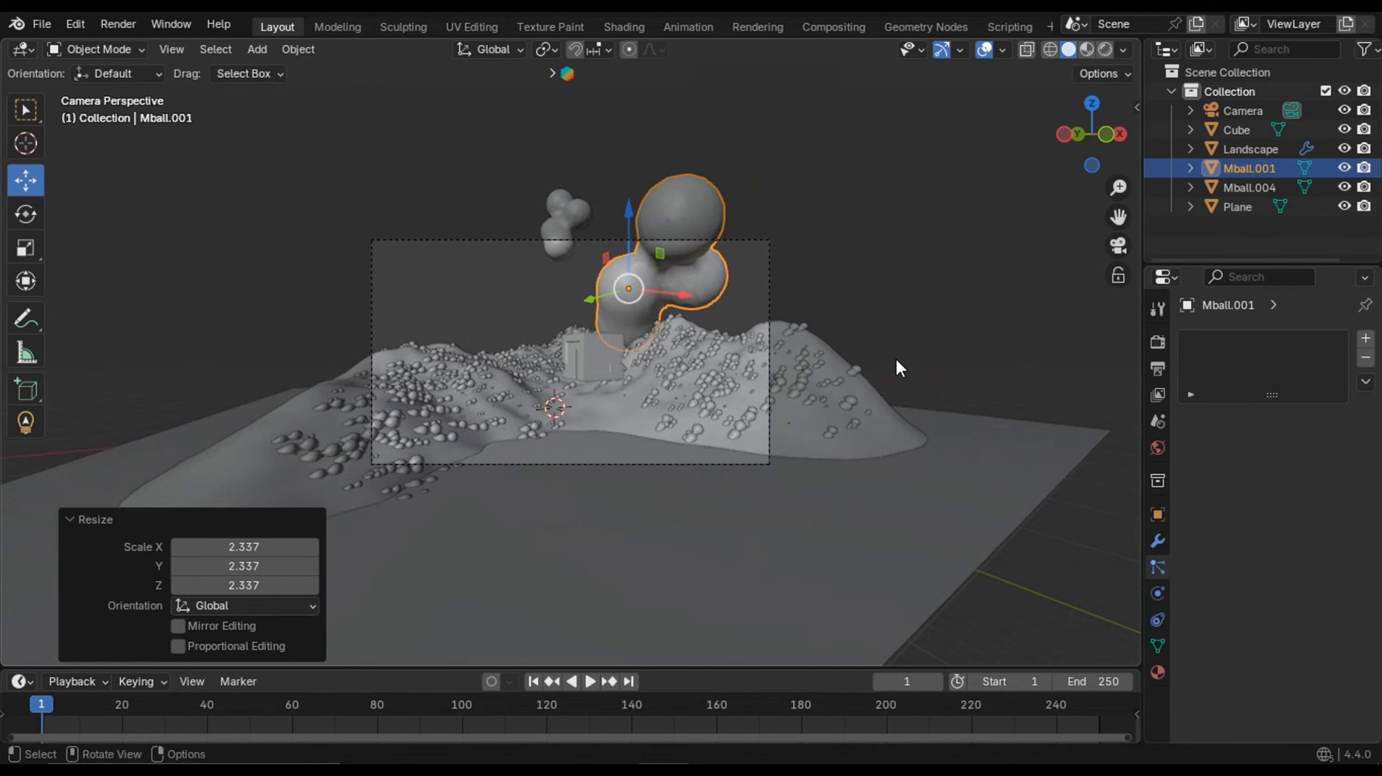
key(s)
click(801, 369)
- Move the duplicated blob back behind the mountains along Y, by about 50.5 m and another 8.9 m
middle_drag(801, 370, 363, 206)
drag(461, 228, 36, 245)
scroll(245, 252, down, 4)
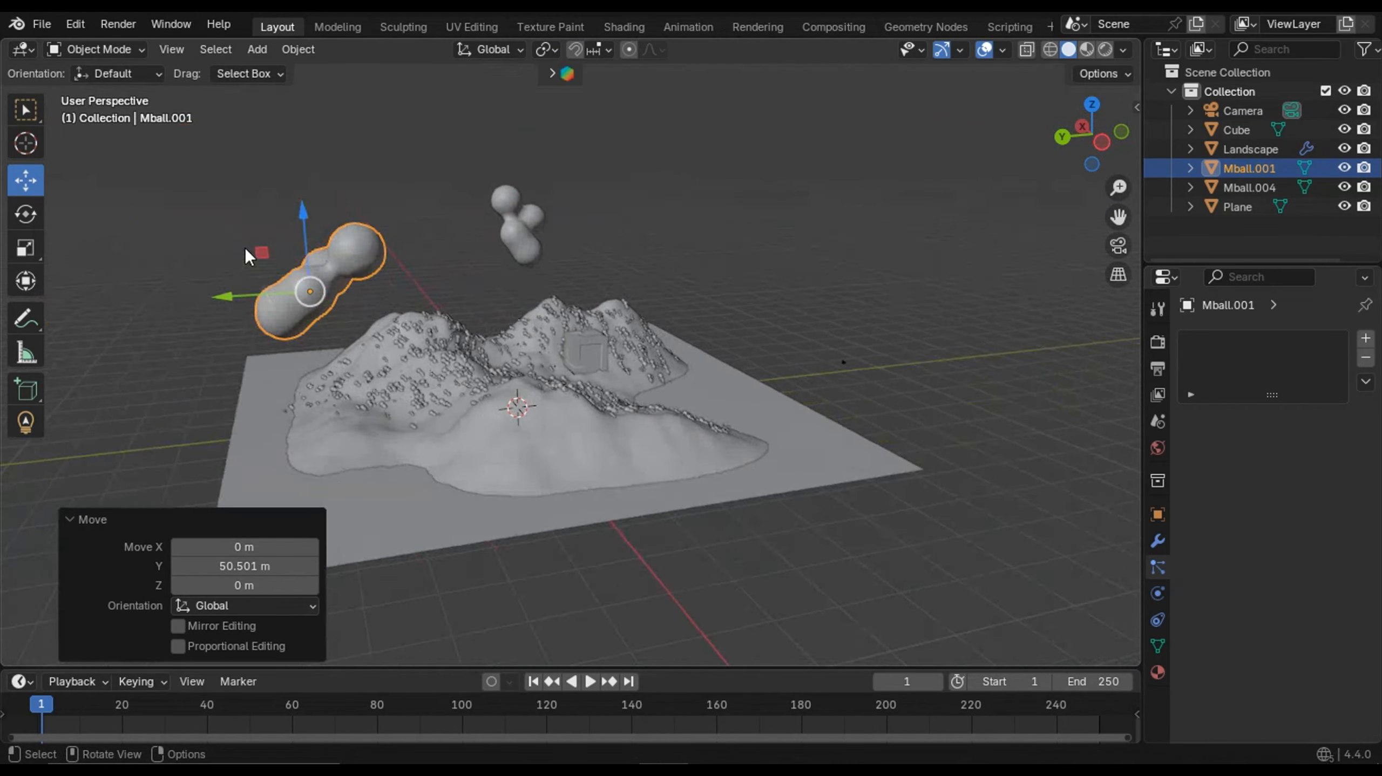
drag(278, 313, 233, 319)
- In the camera view, shift the duplicated blob about 44 m along X, raise it about 12.5 m and enlarge it to loom behind the ridge
key(KP_0)
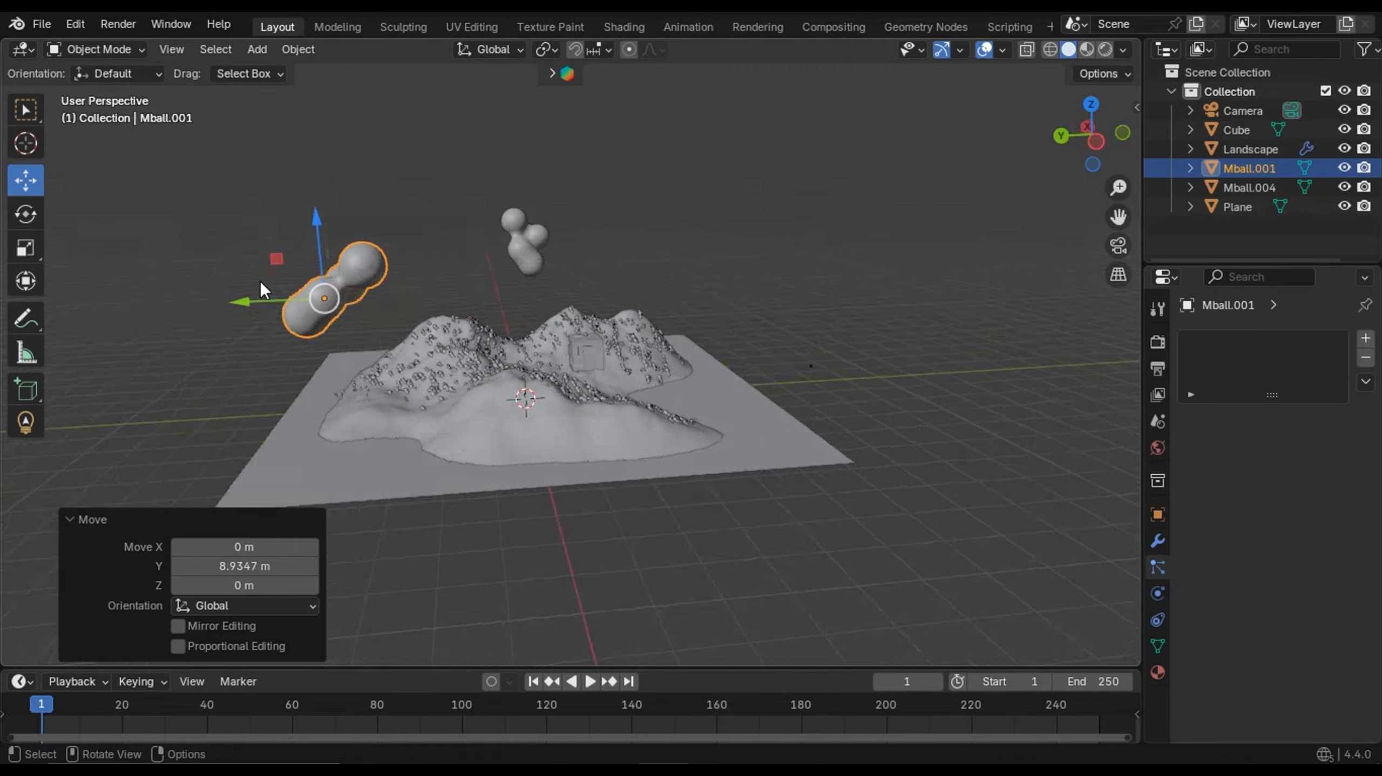
key(s)
click(595, 358)
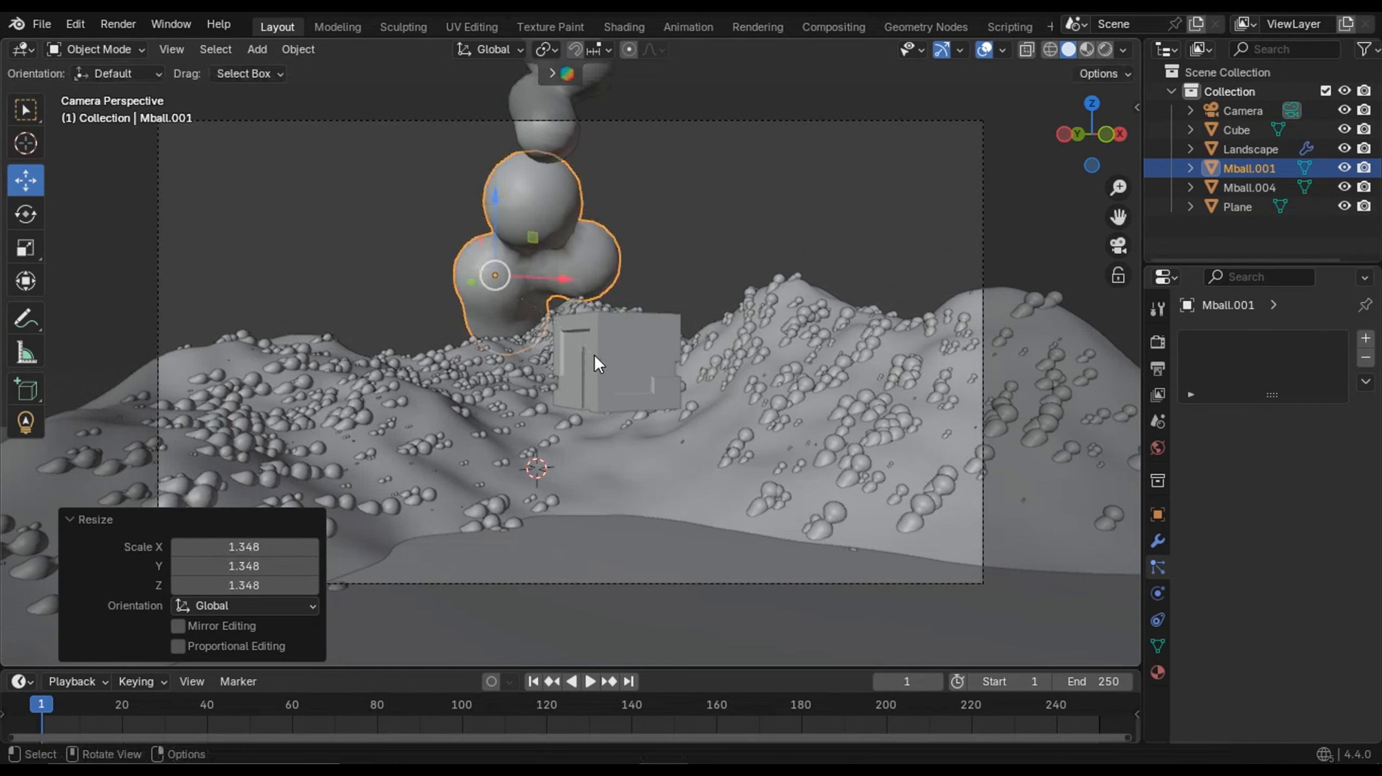
drag(559, 277, 744, 251)
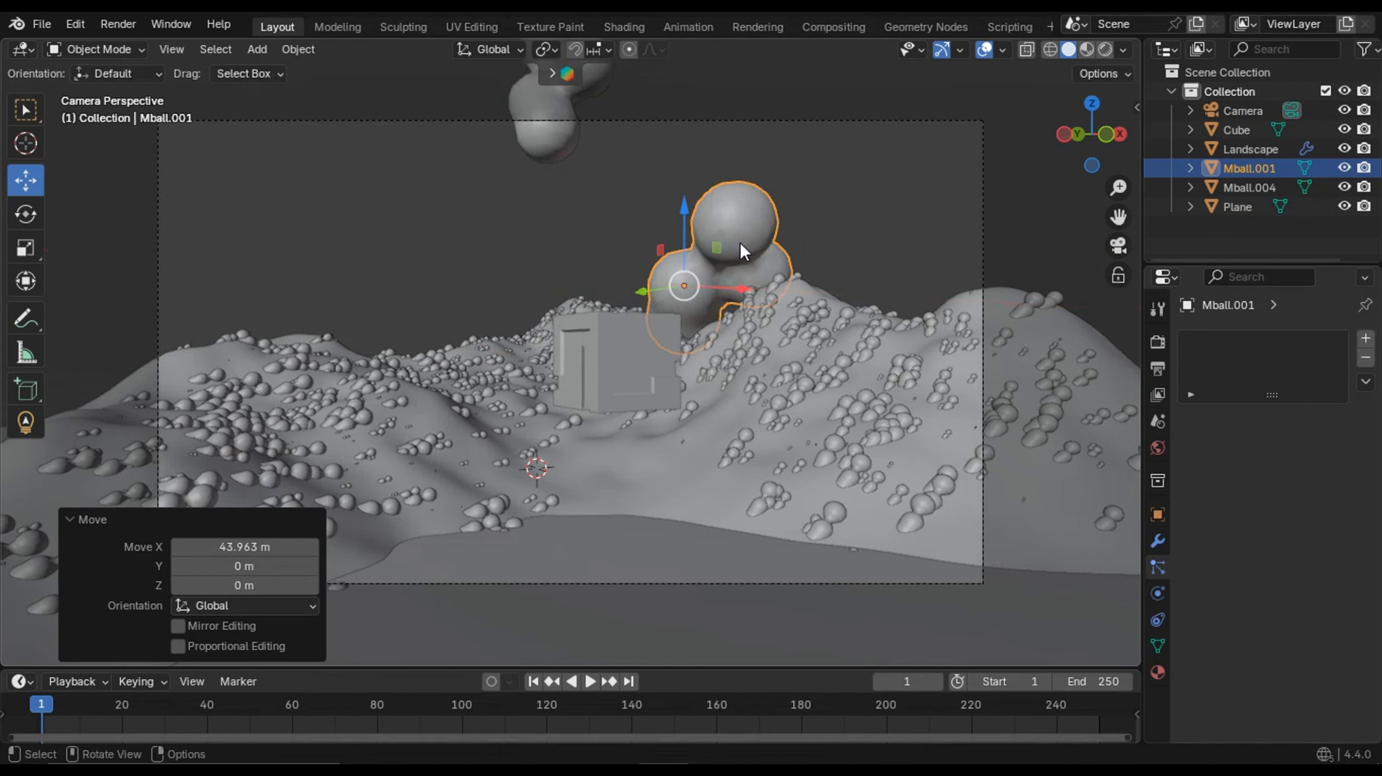
drag(684, 218, 684, 163)
key(s)
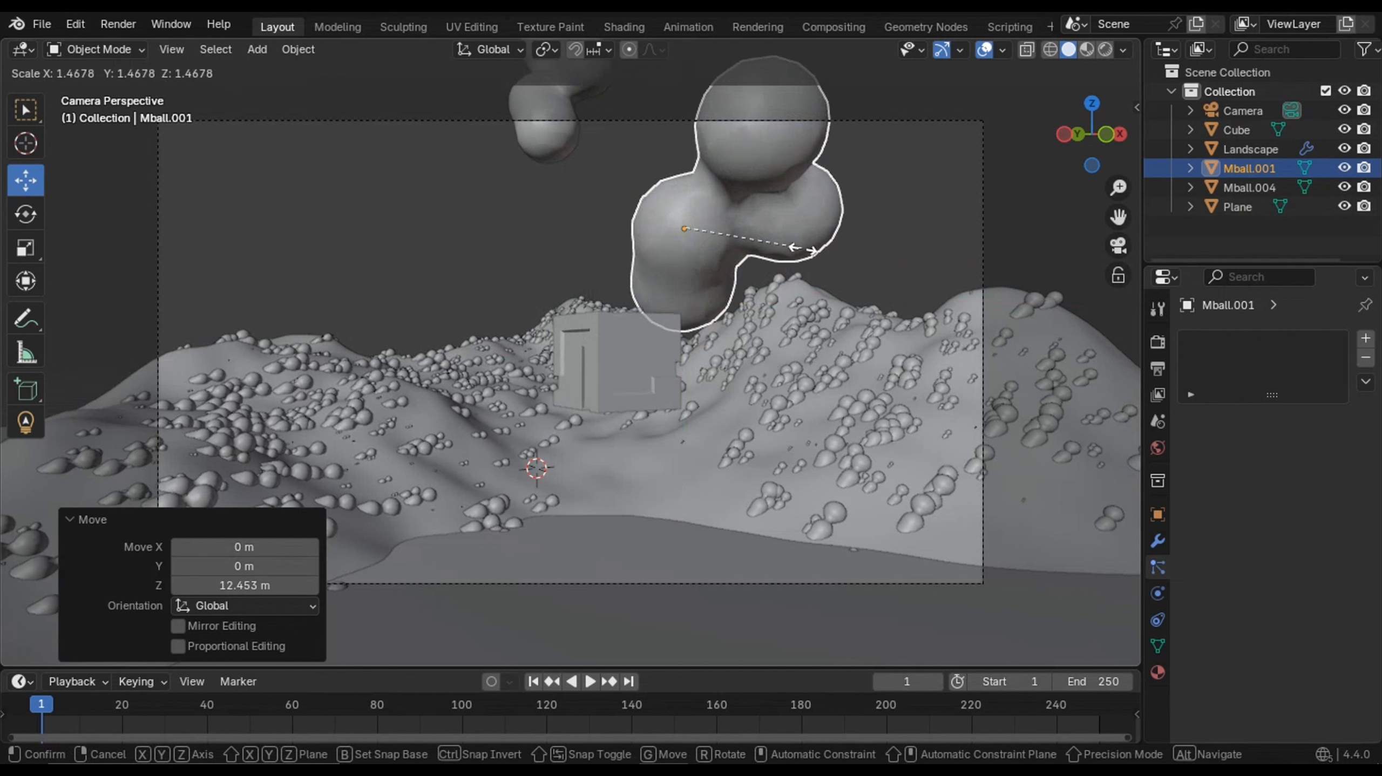
click(799, 251)
- Raise the original blob about 11.9 m along Z, farther above the camera frame
scroll(620, 216, down, 4)
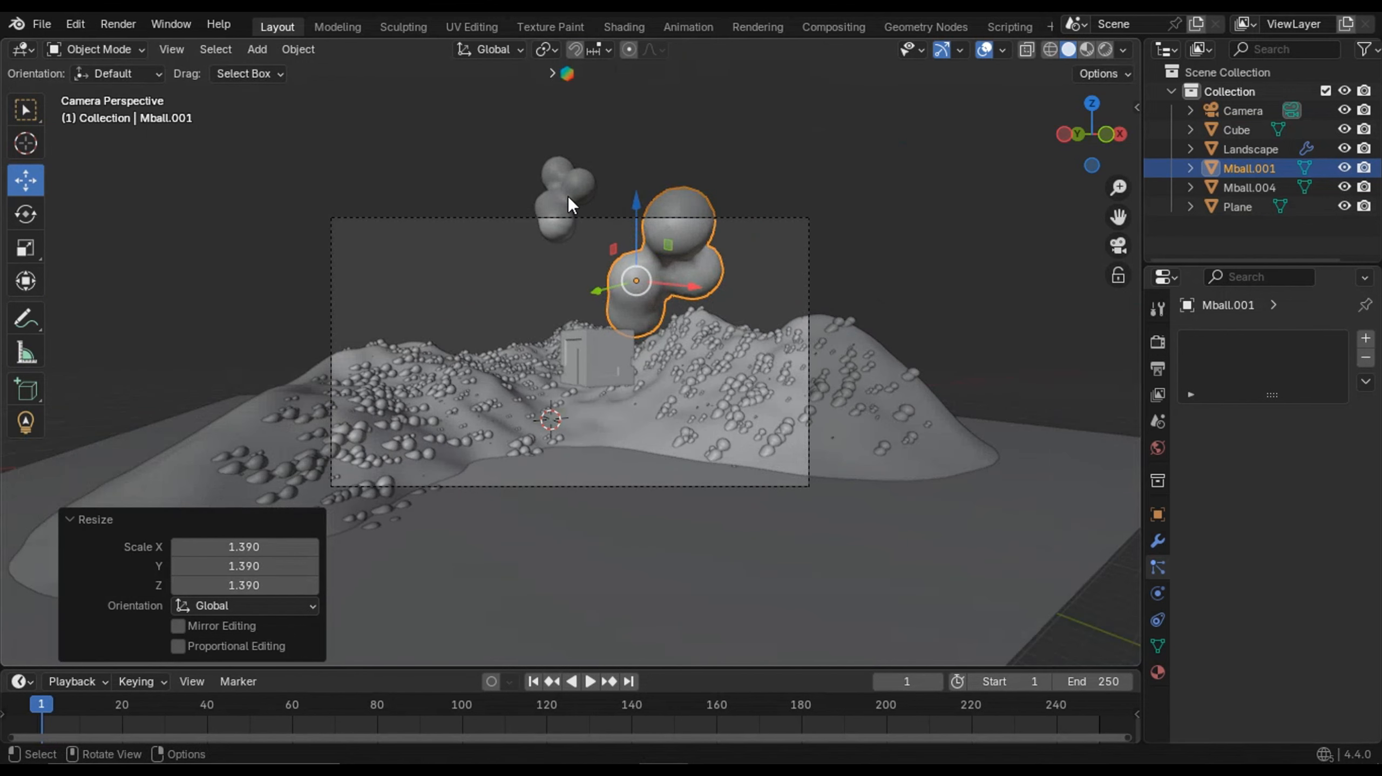
click(569, 204)
scroll(569, 198, up, 2)
scroll(600, 220, down, 1)
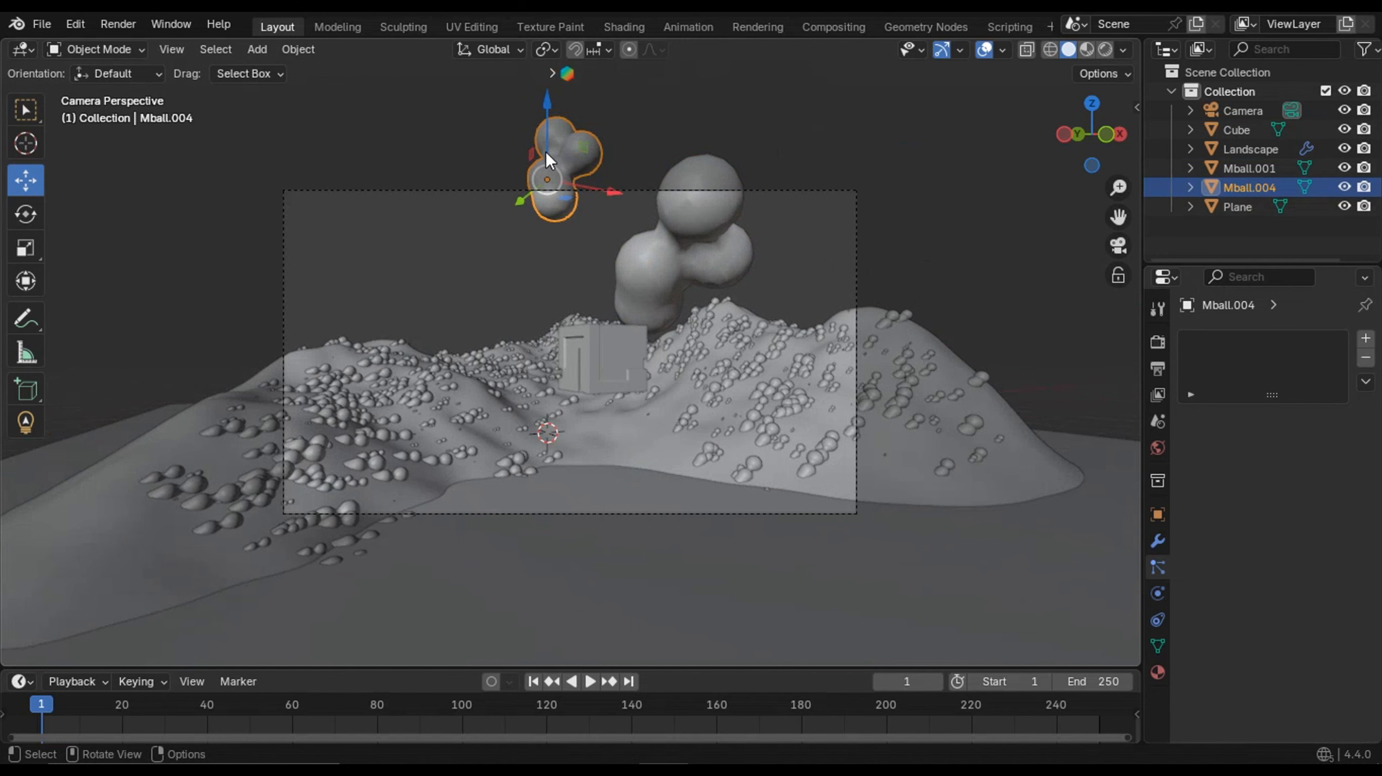
drag(546, 157, 550, 79)
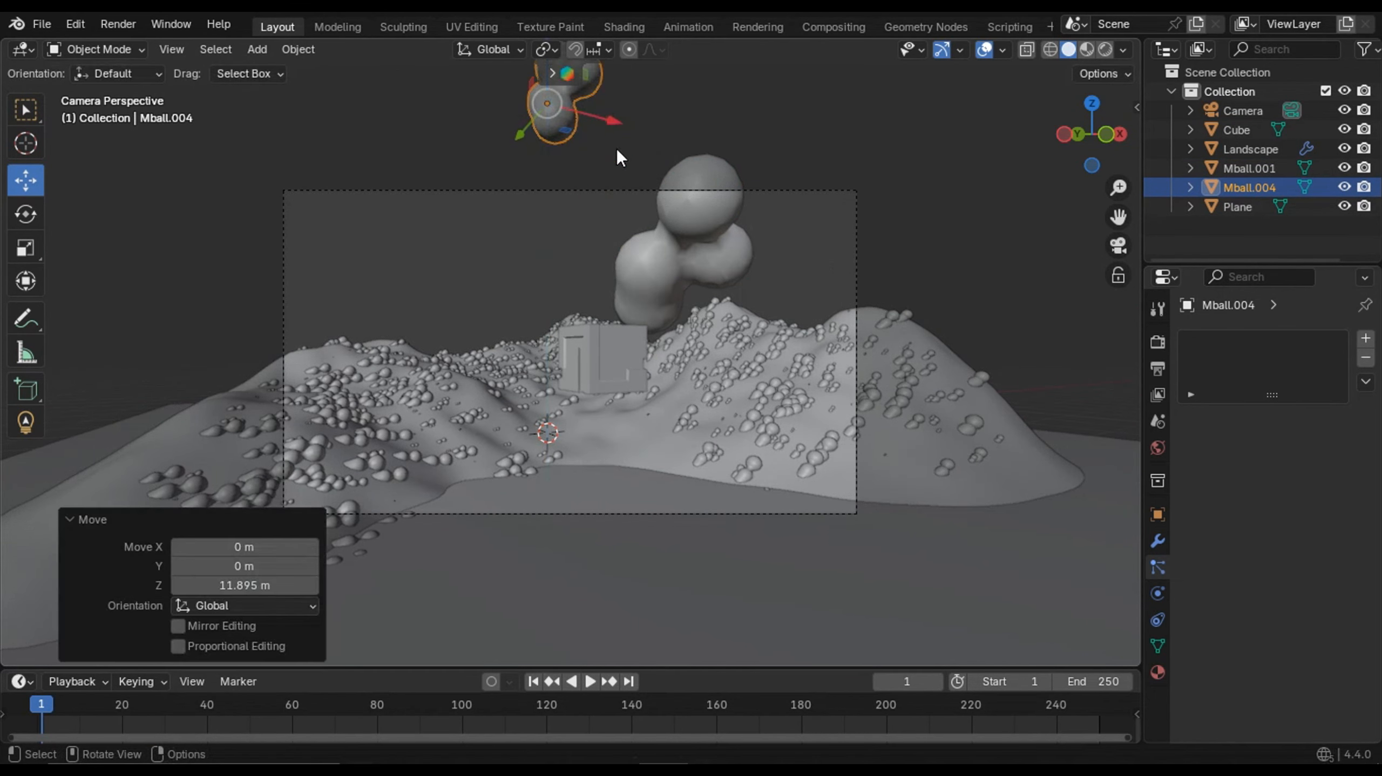
scroll(697, 348, up, 1)
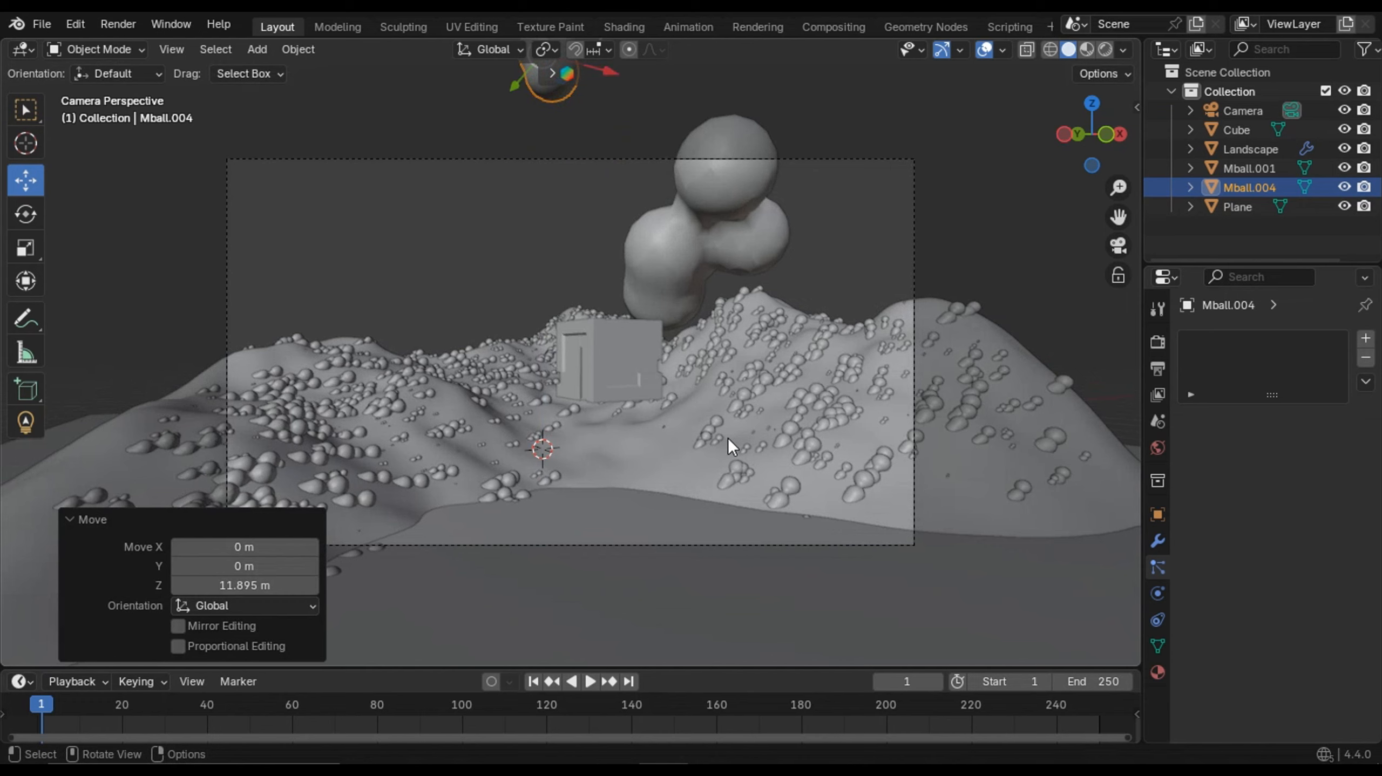
- Subdivide the water plane's face in Edit Mode with 40 cuts
scroll(704, 442, down, 1)
click(629, 497)
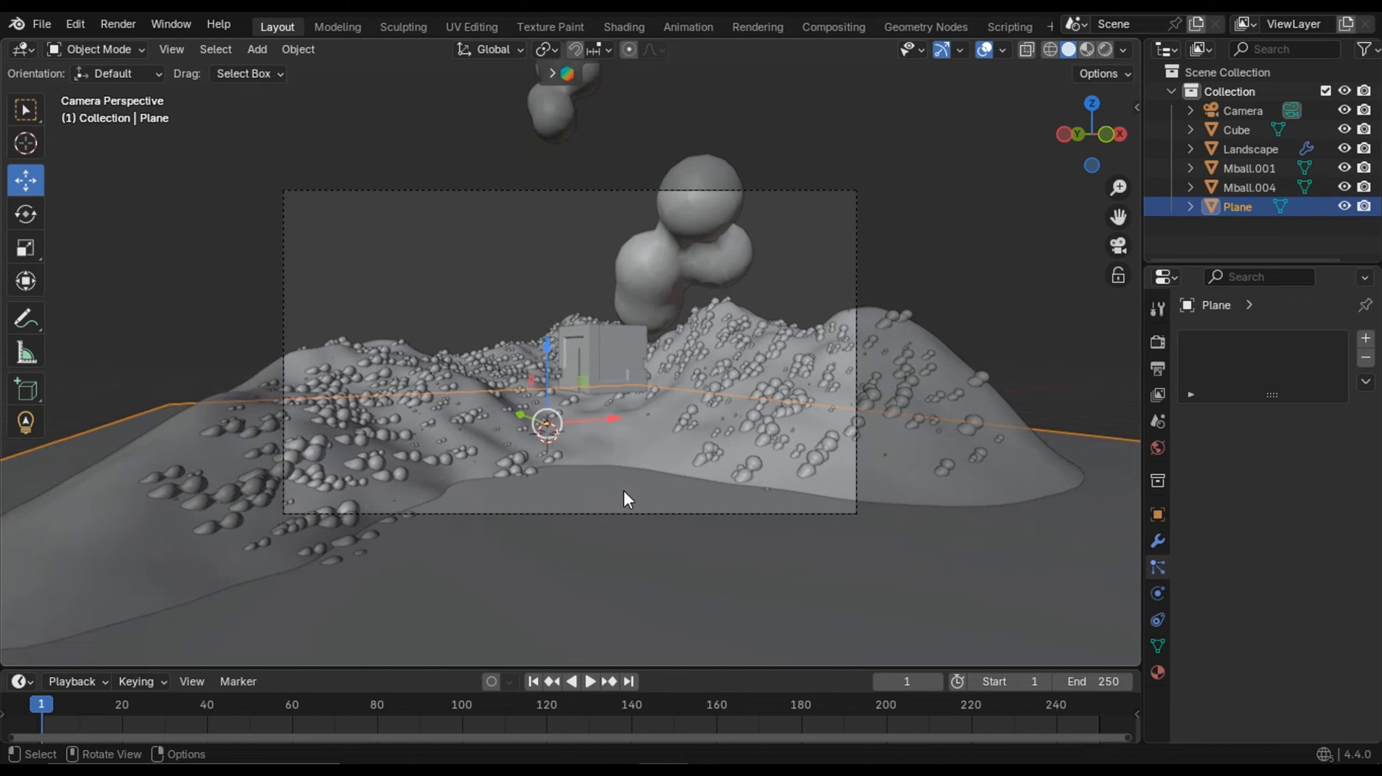
middle_drag(624, 491, 611, 389)
scroll(807, 492, down, 3)
scroll(581, 478, up, 2)
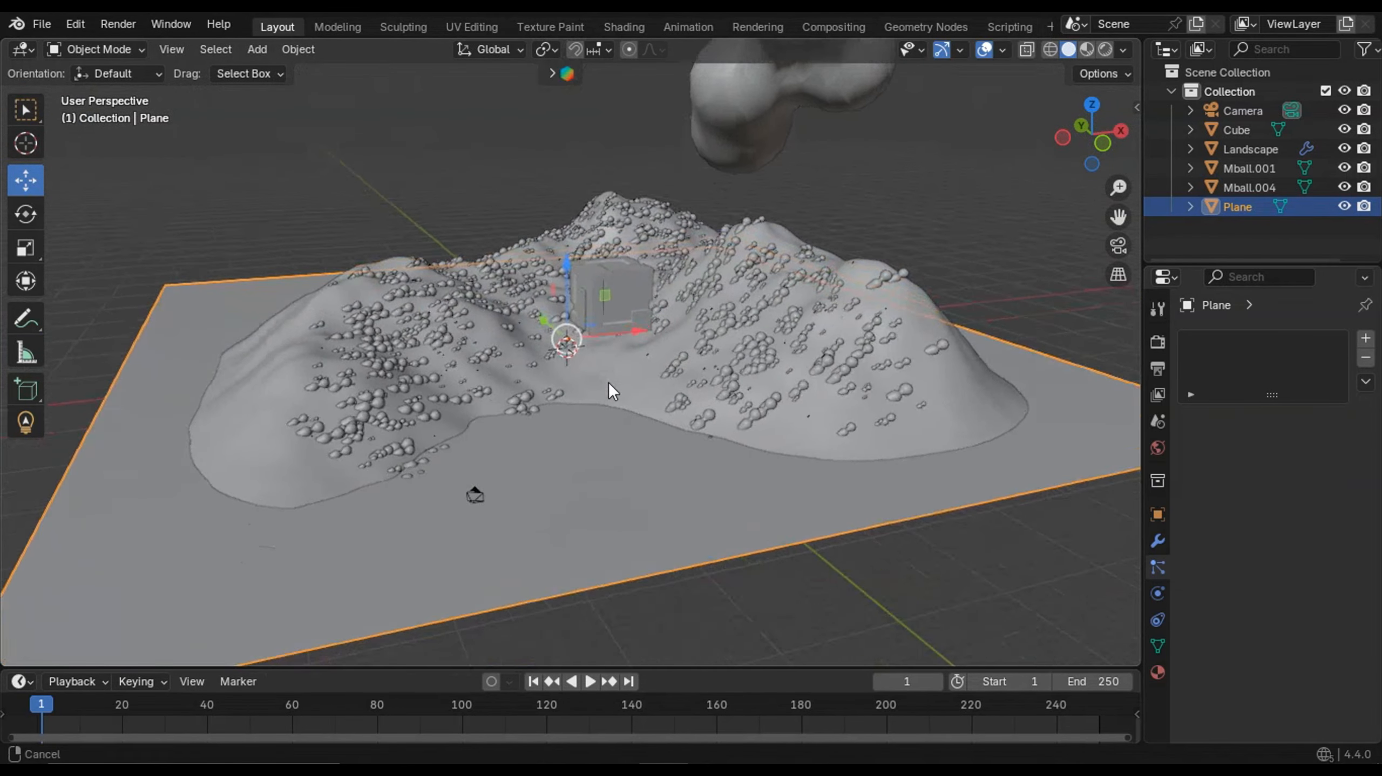
key(Tab)
scroll(604, 404, up, 2)
right_click(603, 405)
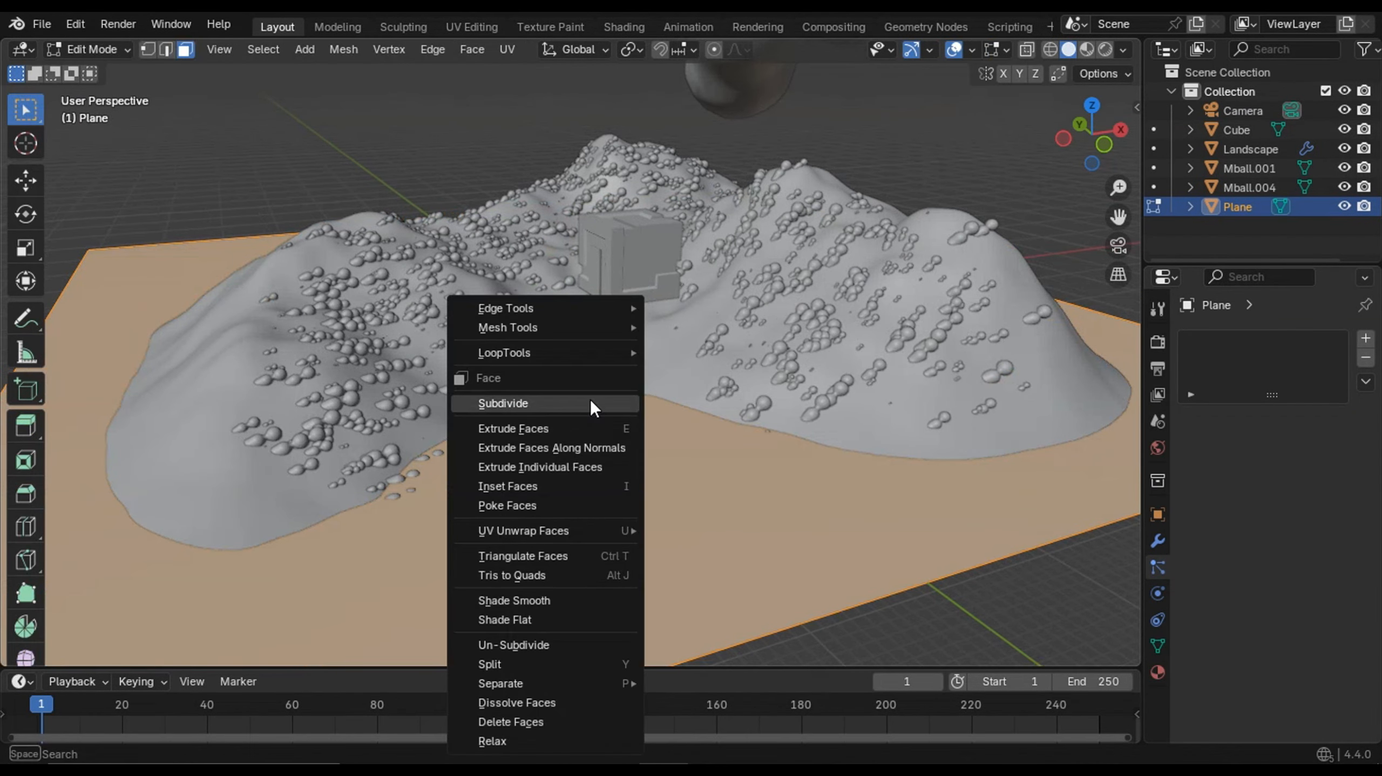
click(592, 407)
click(275, 526)
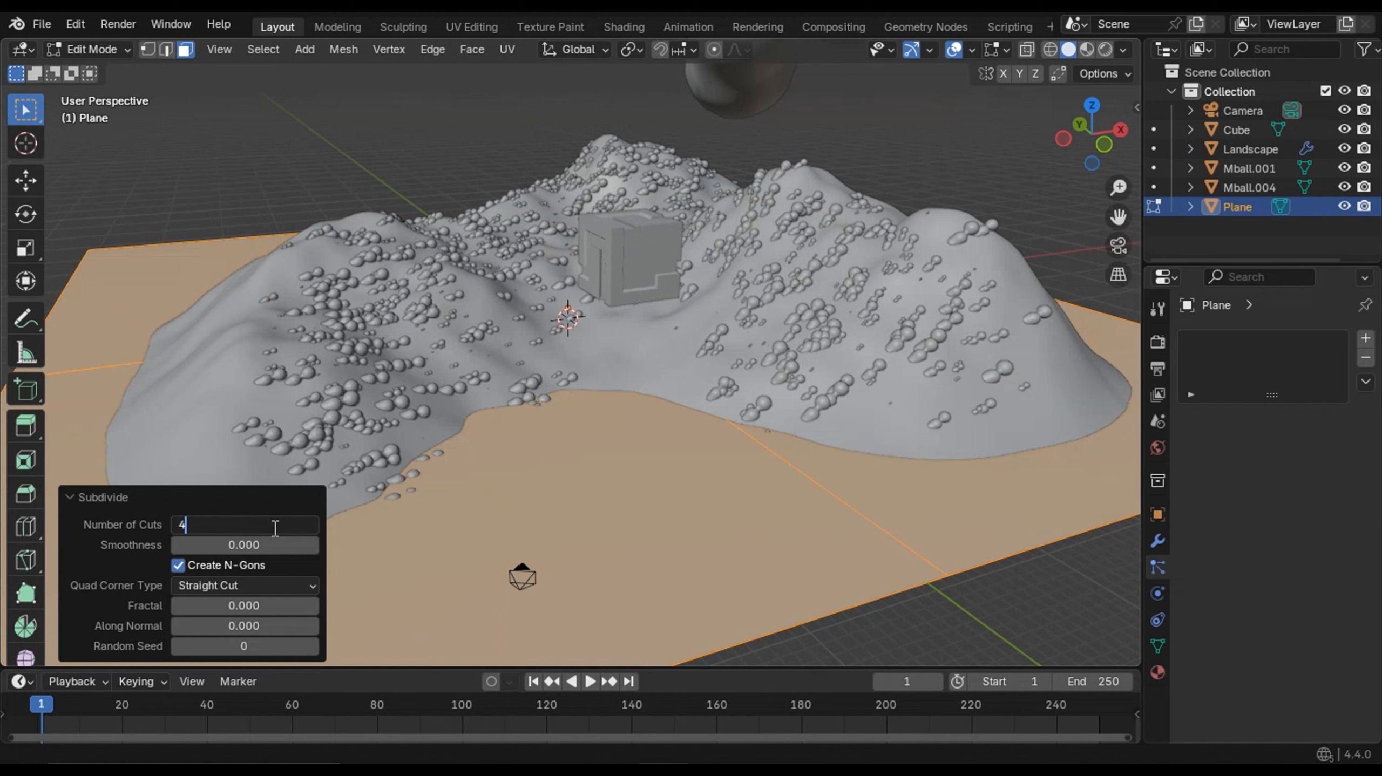
text(40)
key(Return)
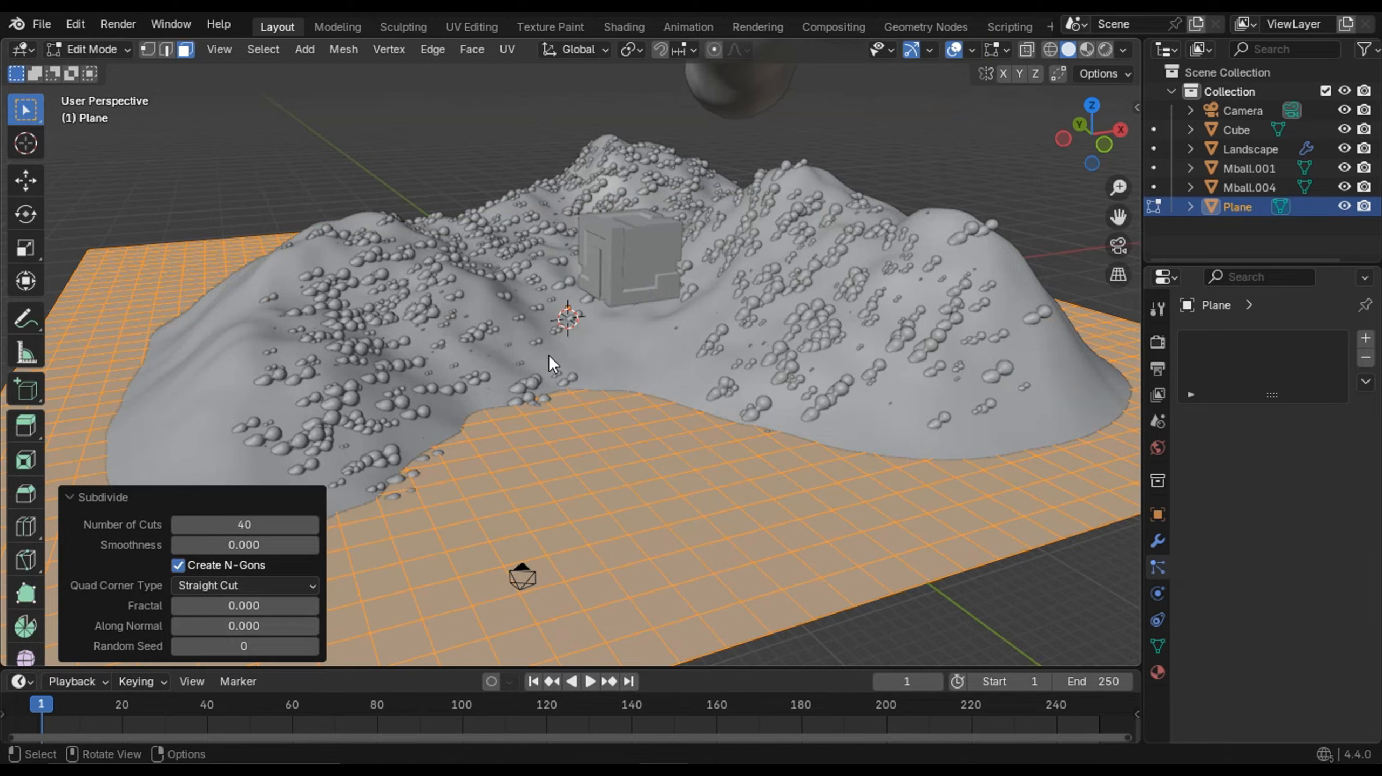
- Return the water plane to Object Mode, shrink it and shift it toward the camera over the open area between the ridges
scroll(550, 356, down, 3)
middle_drag(606, 364, 718, 383)
scroll(726, 405, up, 1)
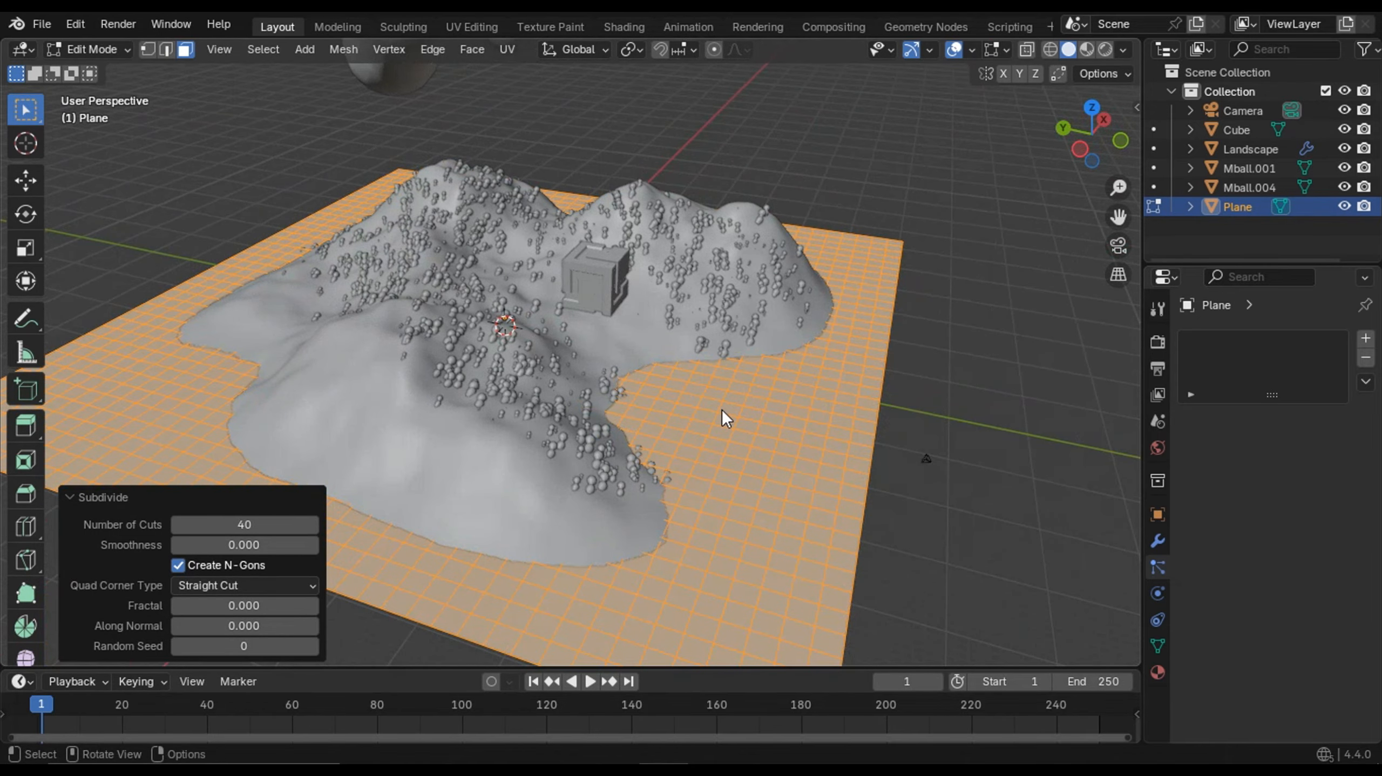
key(Tab)
key(s)
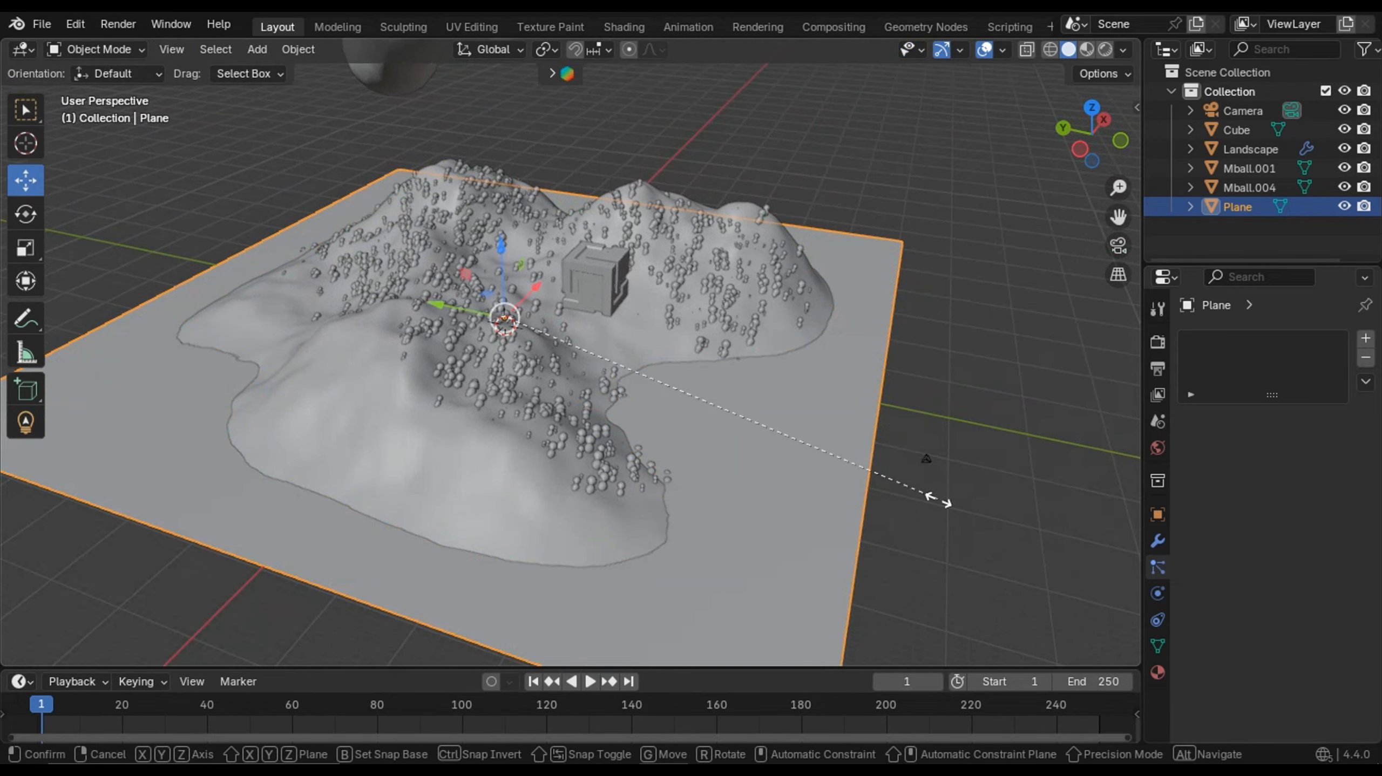
click(687, 413)
drag(441, 306, 546, 326)
drag(607, 273, 604, 244)
- Fine-tune the water plane's position and size against the camera view
key(KP_0)
scroll(613, 312, up, 3)
mouse_move(614, 329)
mouse_down()
mouse_move(614, 363)
mouse_move(615, 342)
mouse_up()
key(s)
click(617, 343)
scroll(652, 402, up, 2)
shift+middle_drag(658, 406, 687, 365)
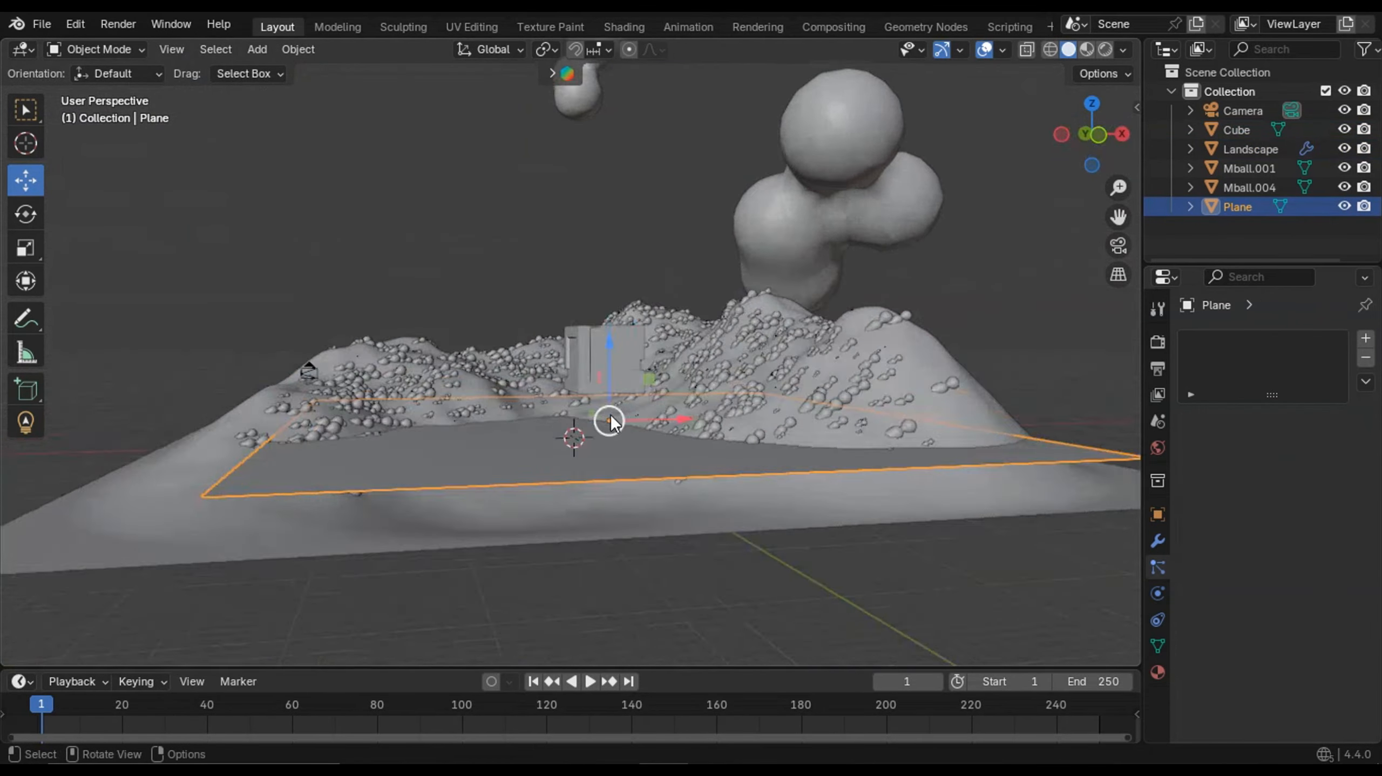
- Switch to the Sculpting workspace with the water plane active and bring its surface in front of the cube into view
scroll(611, 414, up, 3)
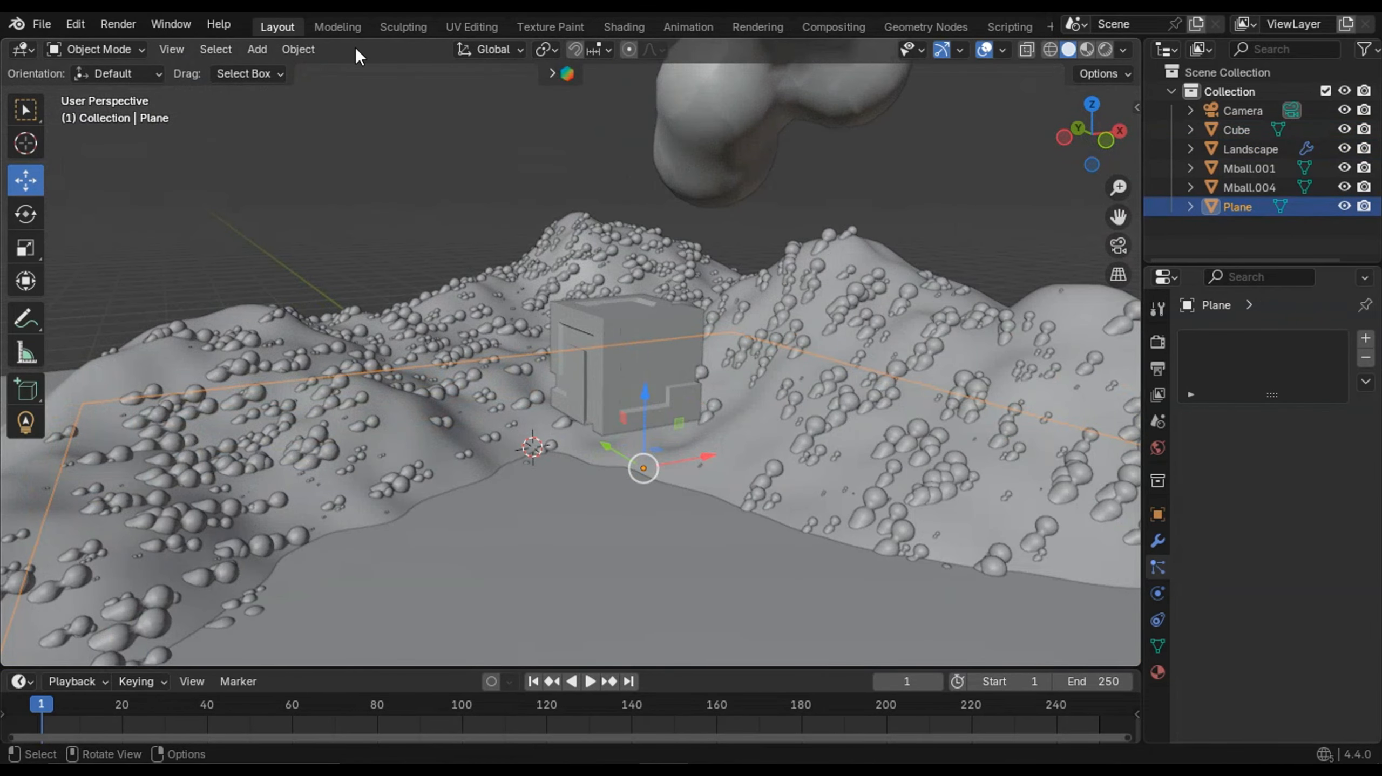
click(402, 26)
middle_drag(625, 262, 756, 365)
scroll(657, 284, down, 8)
scroll(652, 354, up, 4)
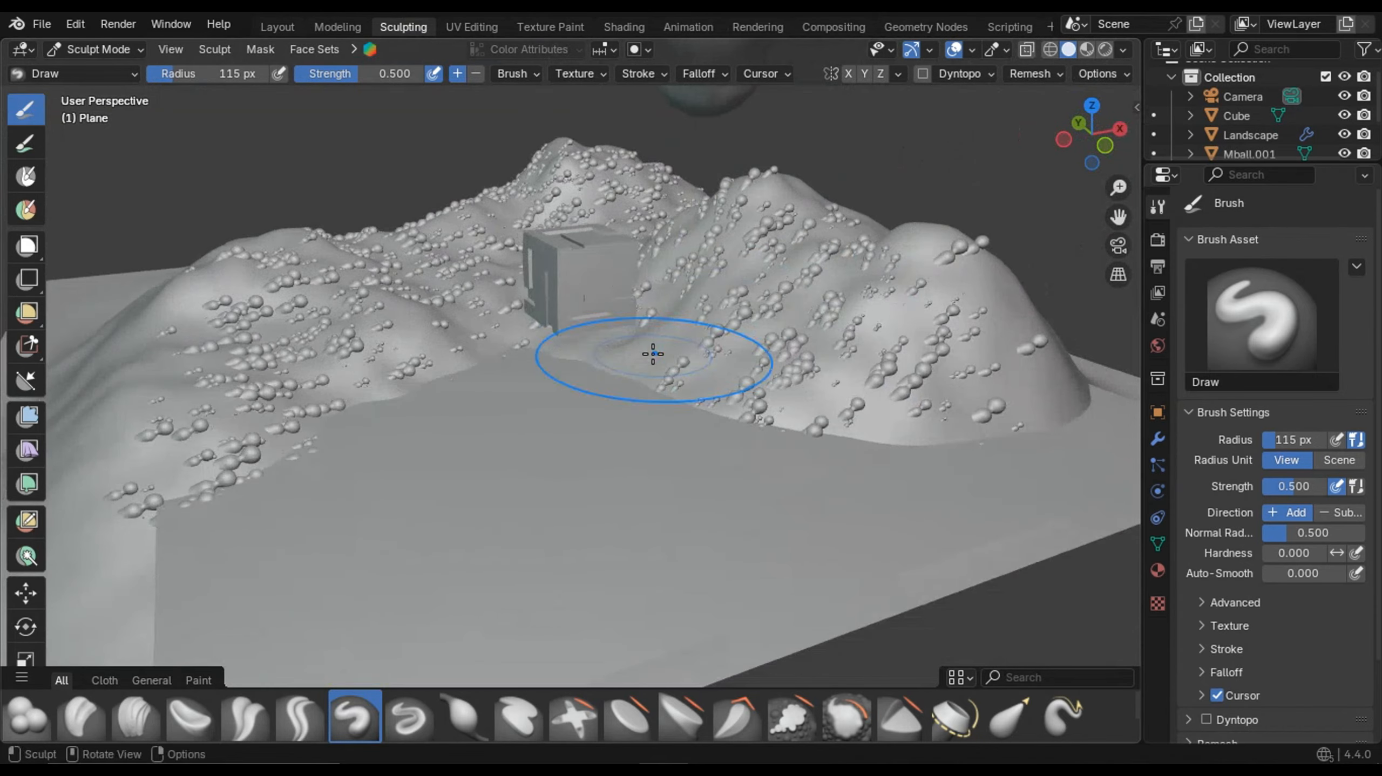
middle_drag(653, 354, 647, 391)
scroll(648, 392, up, 4)
scroll(648, 391, down, 4)
- Enlarge the brush shelf, pick the Drag Cloth brush and pull the water plane's surface into folds in front of the cube
drag(834, 689, 833, 641)
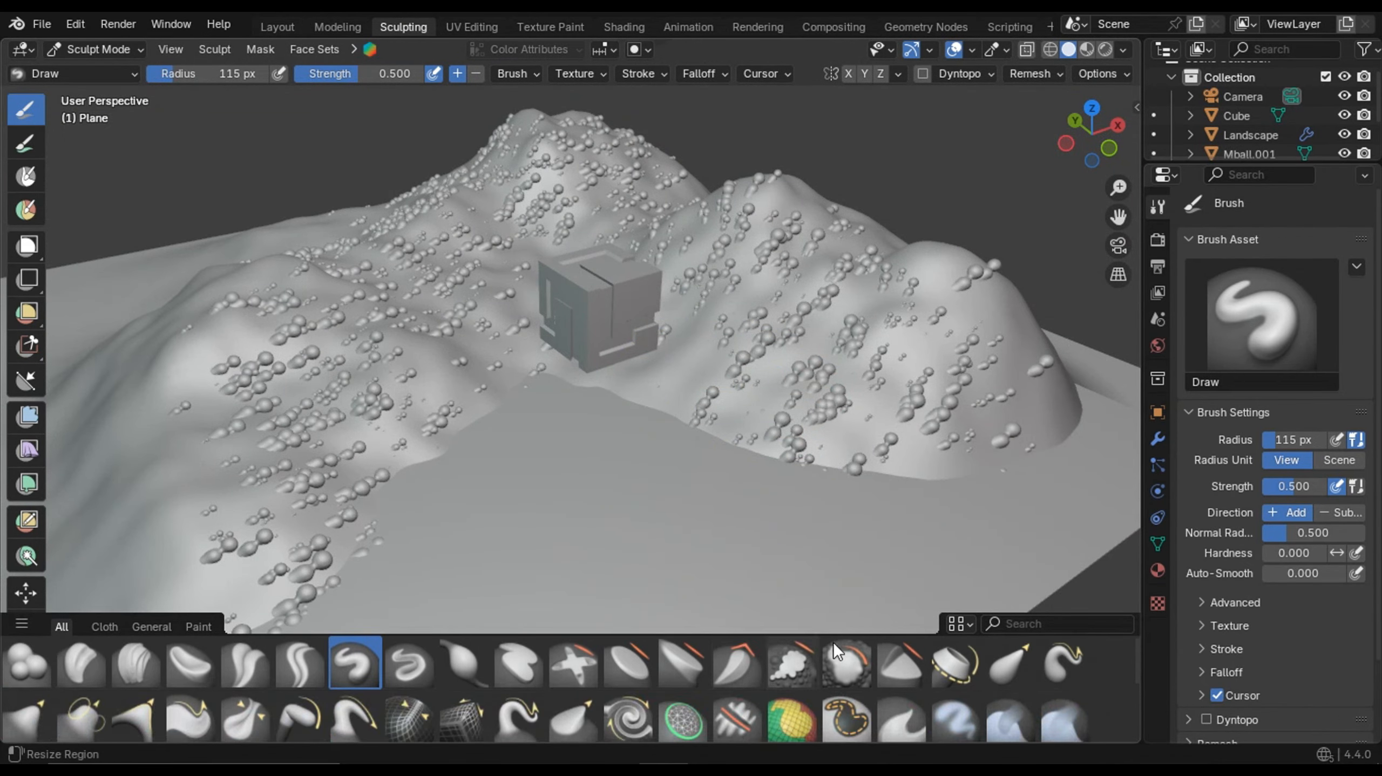
click(1073, 655)
scroll(558, 430, down, 5)
scroll(606, 695, down, 1)
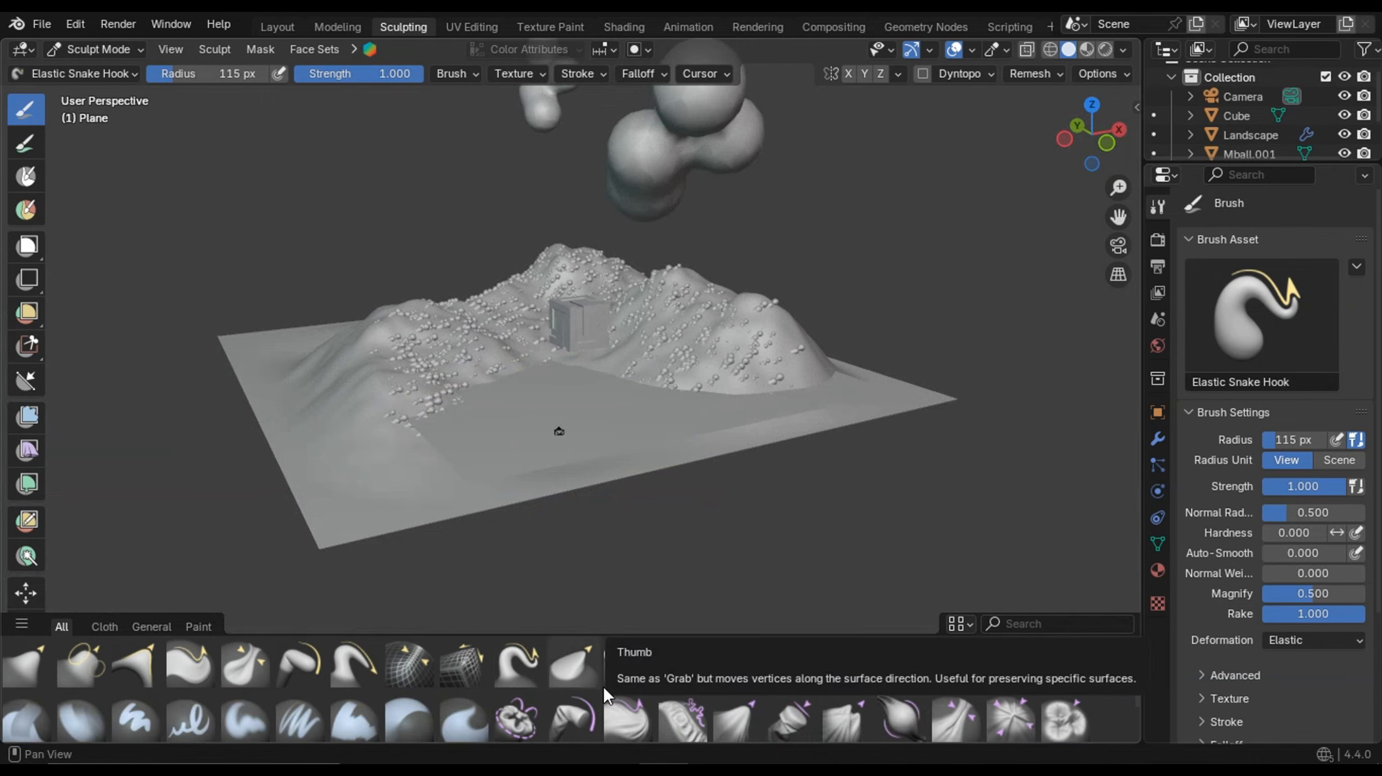
click(629, 716)
middle_drag(601, 456, 629, 486)
scroll(629, 486, up, 2)
mouse_move(629, 487)
mouse_down()
mouse_move(731, 422)
mouse_move(748, 369)
mouse_up()
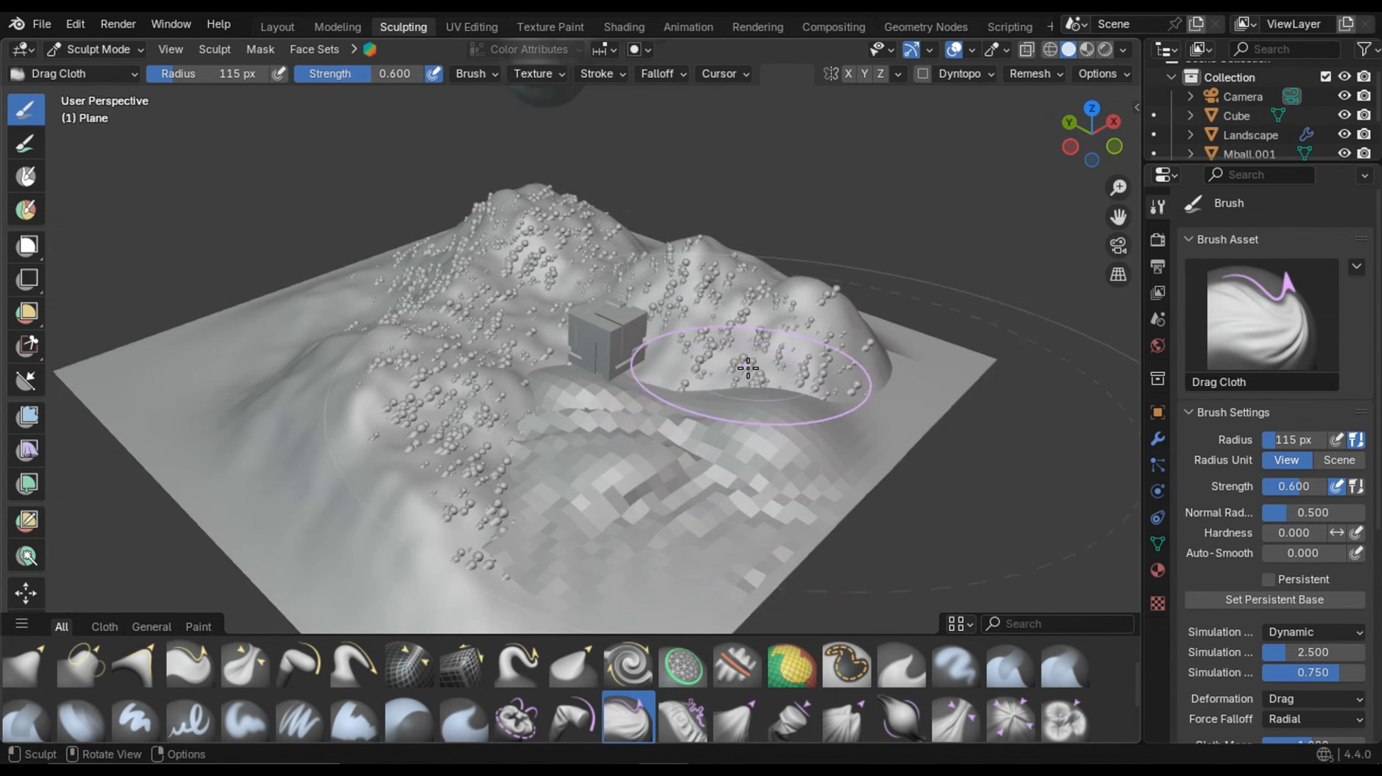
scroll(1066, 680, up, 1)
- Pull the water plane up into raised mounds in front of the cube using the Elastic Snake Hook brush
click(1066, 663)
scroll(647, 462, up, 3)
mouse_move(646, 478)
mouse_down()
mouse_move(471, 370)
mouse_move(632, 435)
mouse_move(641, 424)
mouse_up()
mouse_move(641, 424)
middle_down()
mouse_move(658, 456)
mouse_move(647, 375)
middle_up()
scroll(647, 381, up, 2)
drag(669, 478, 817, 422)
middle_drag(707, 435, 564, 278)
drag(564, 278, 587, 218)
middle_drag(587, 184, 620, 228)
drag(652, 424, 745, 381)
middle_drag(745, 413, 717, 338)
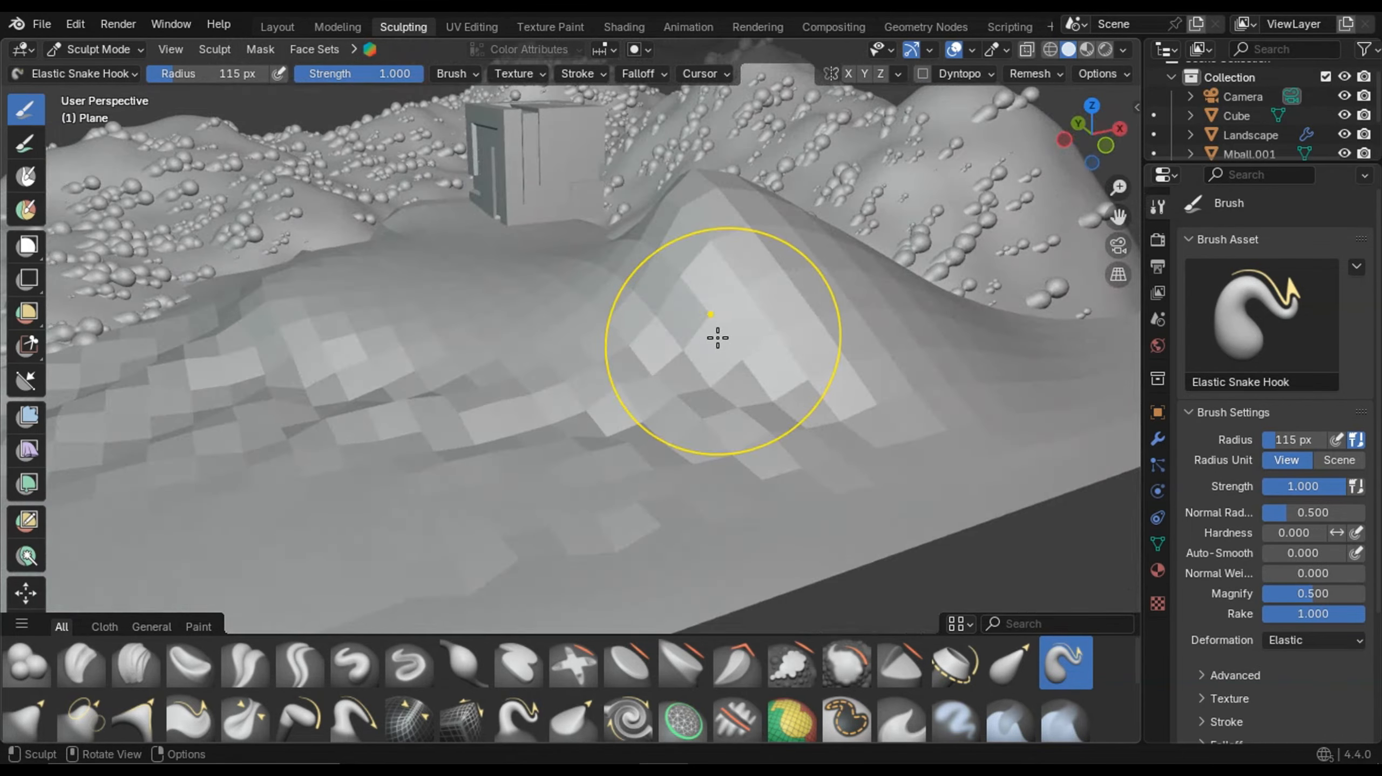
- Set the brush radius to 41 px and, in camera view, pull a small peak out of the water plane left of the cube
key(KP_0)
key(f)
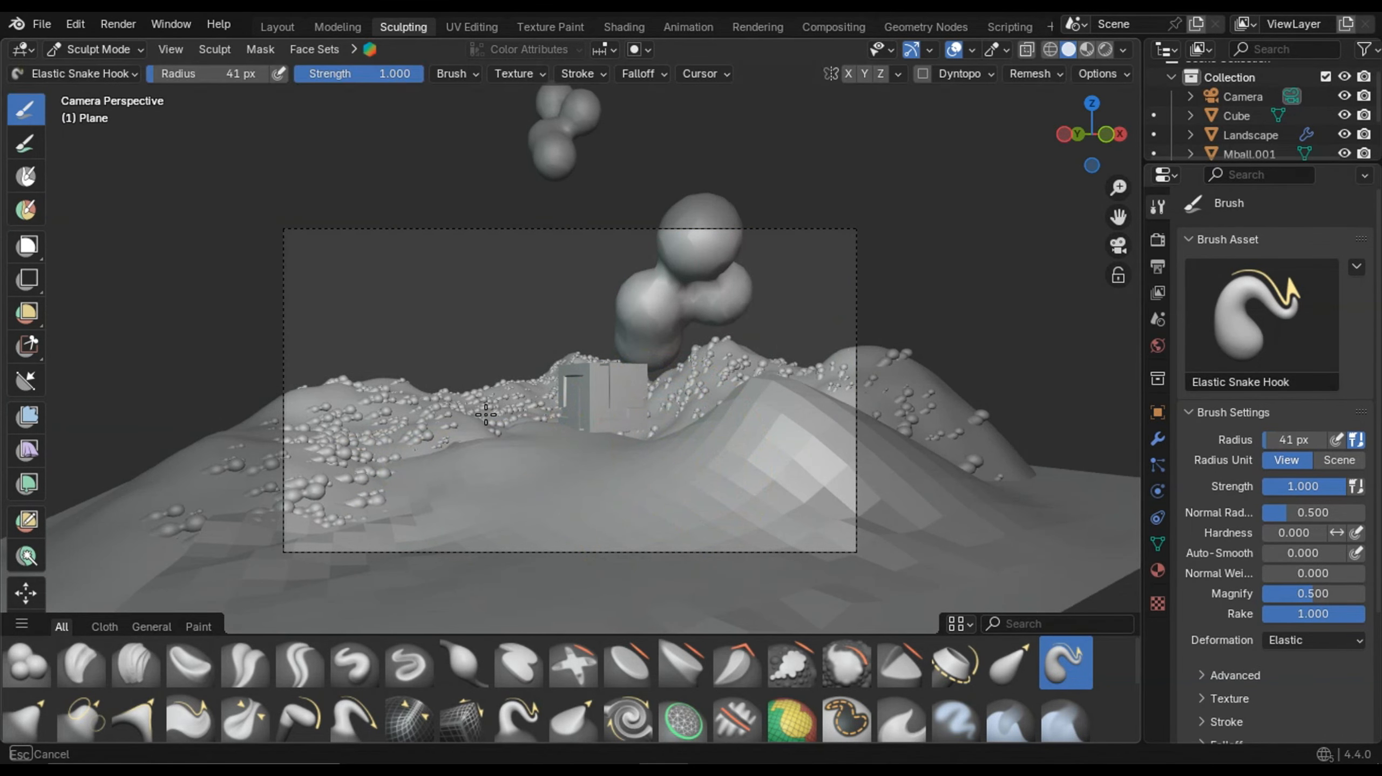
drag(485, 414, 494, 405)
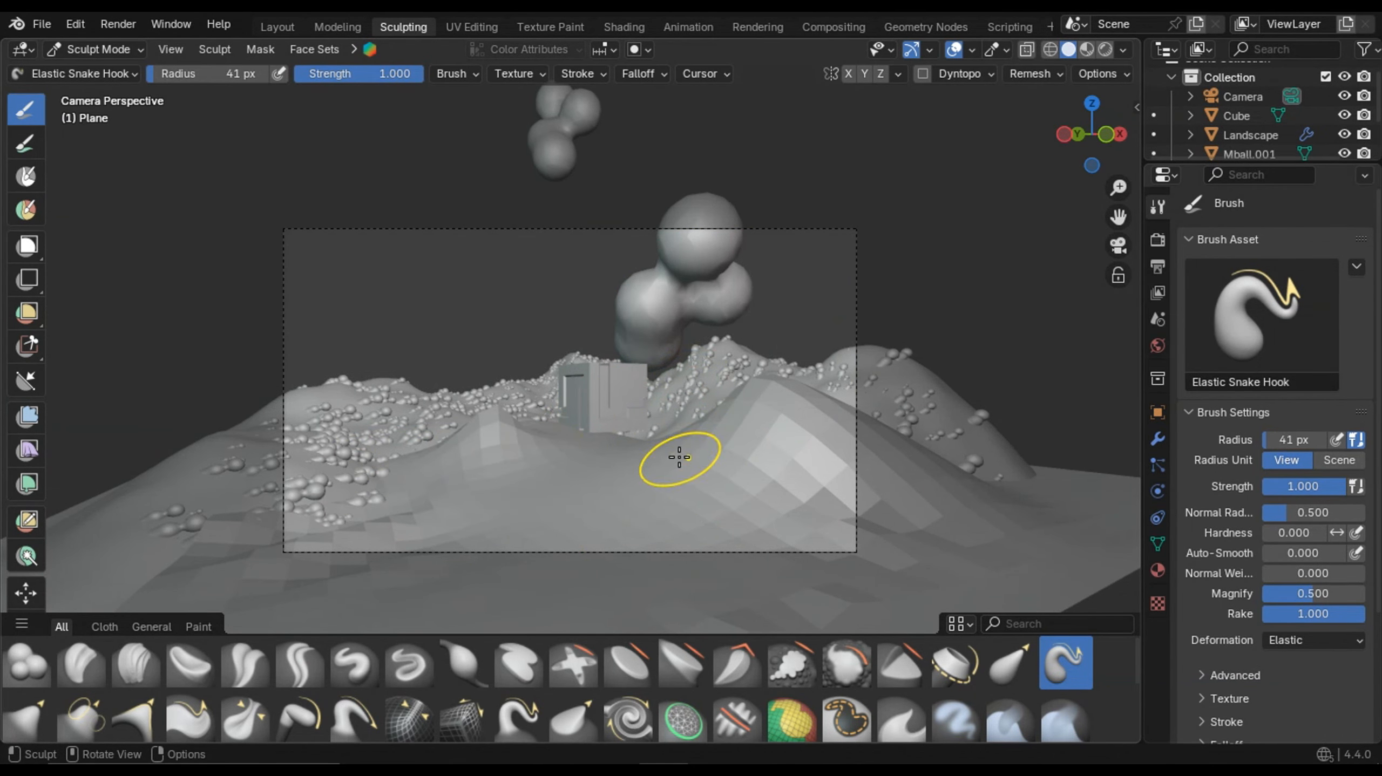
- Return to the Layout workspace, move the cube along Y toward the camera and raise it about 2.2 m
click(279, 27)
scroll(720, 369, up, 3)
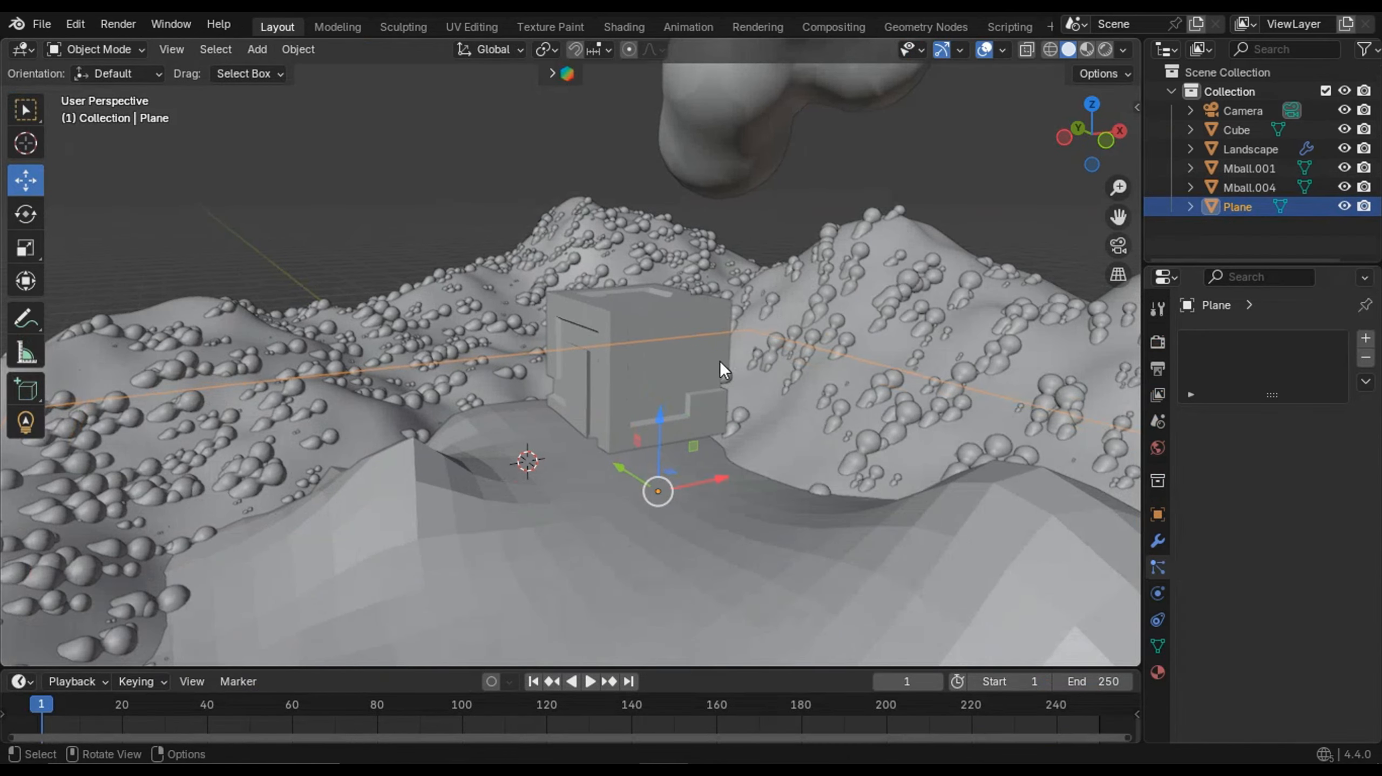
click(679, 344)
key(KP_0)
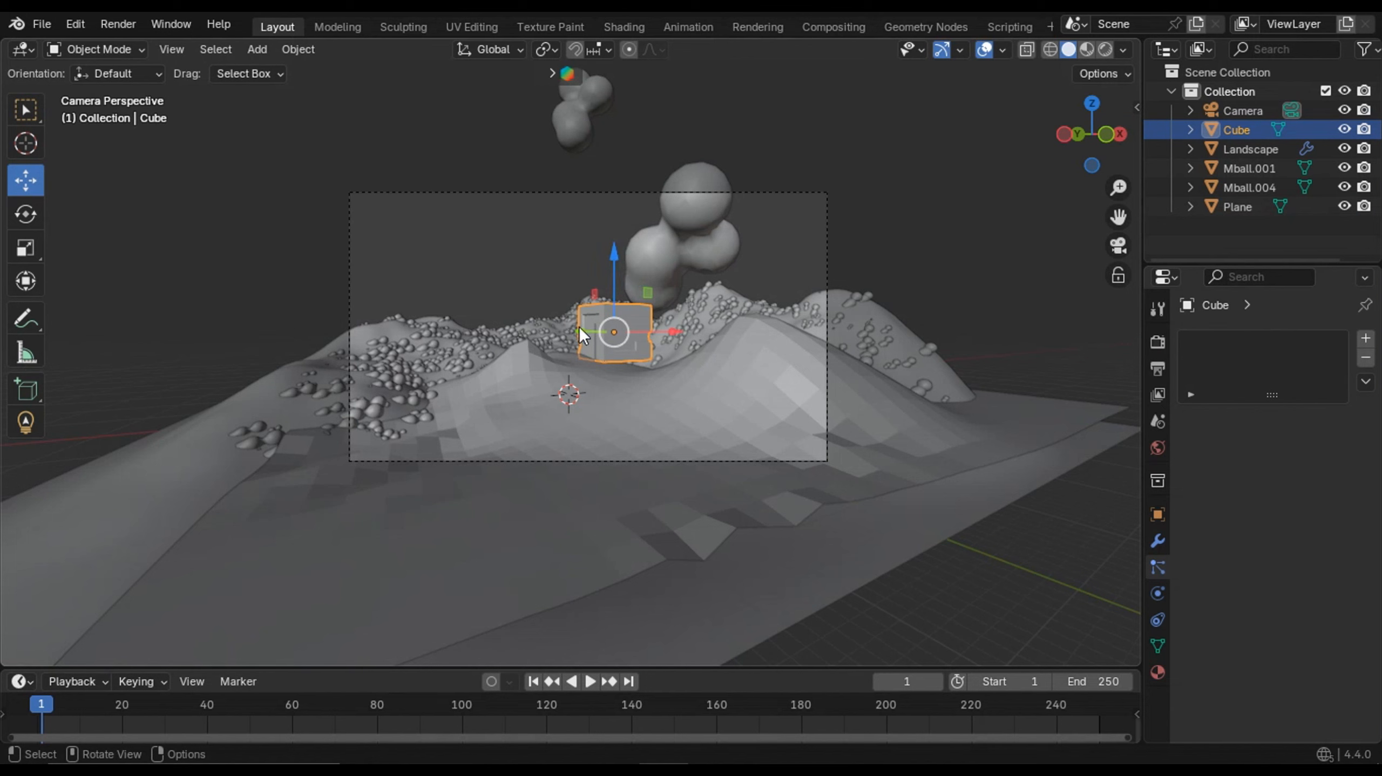
drag(581, 332, 644, 341)
drag(607, 261, 608, 243)
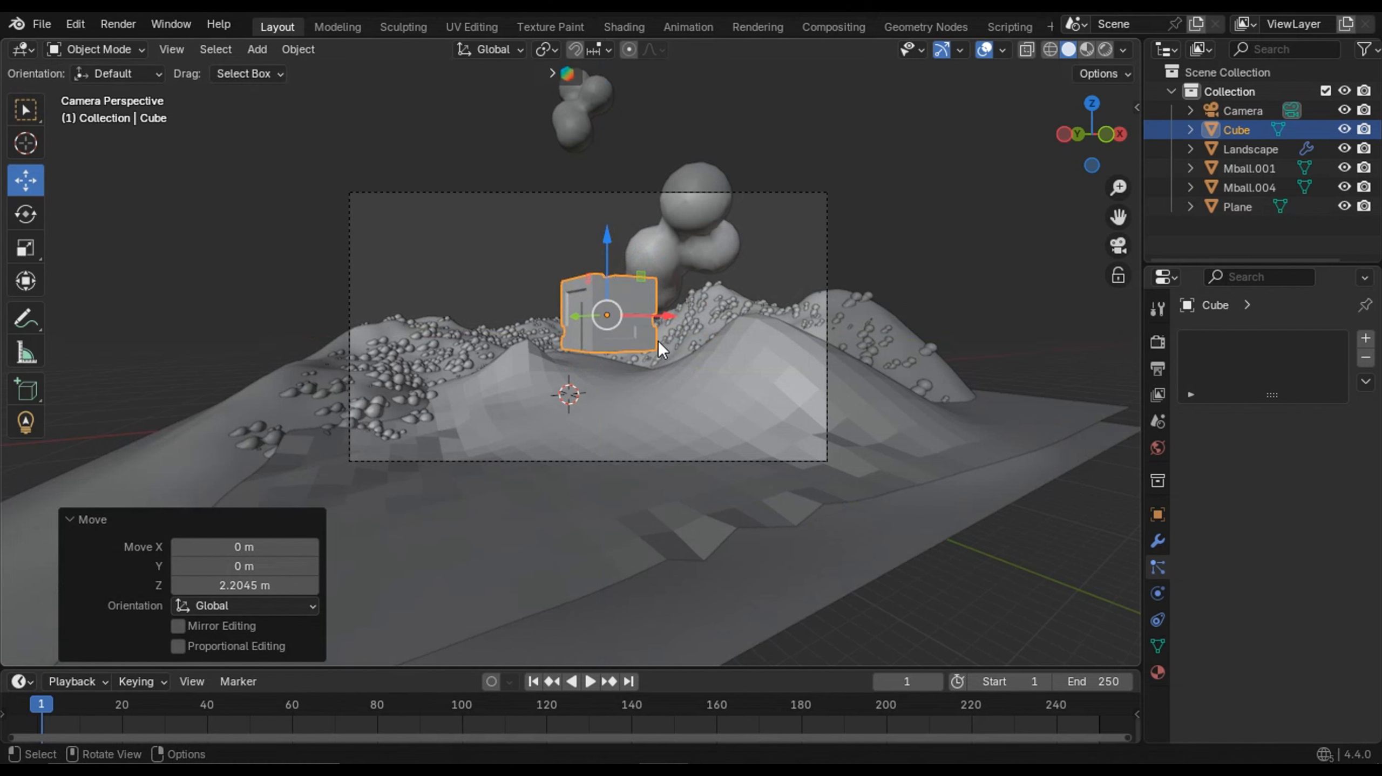
- Tilt the cube with a free trackball rotation of 82.5° and 47°
key(r)
key(r)
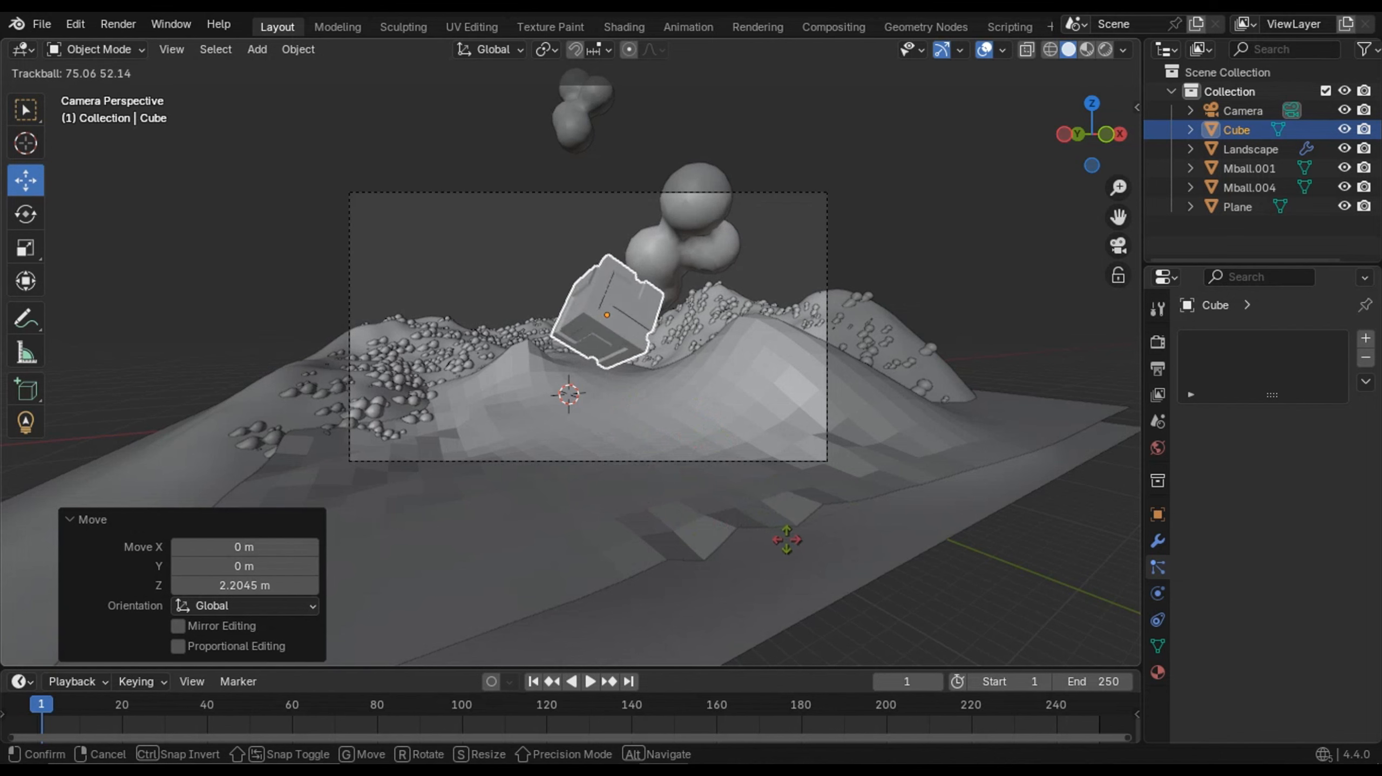
click(778, 546)
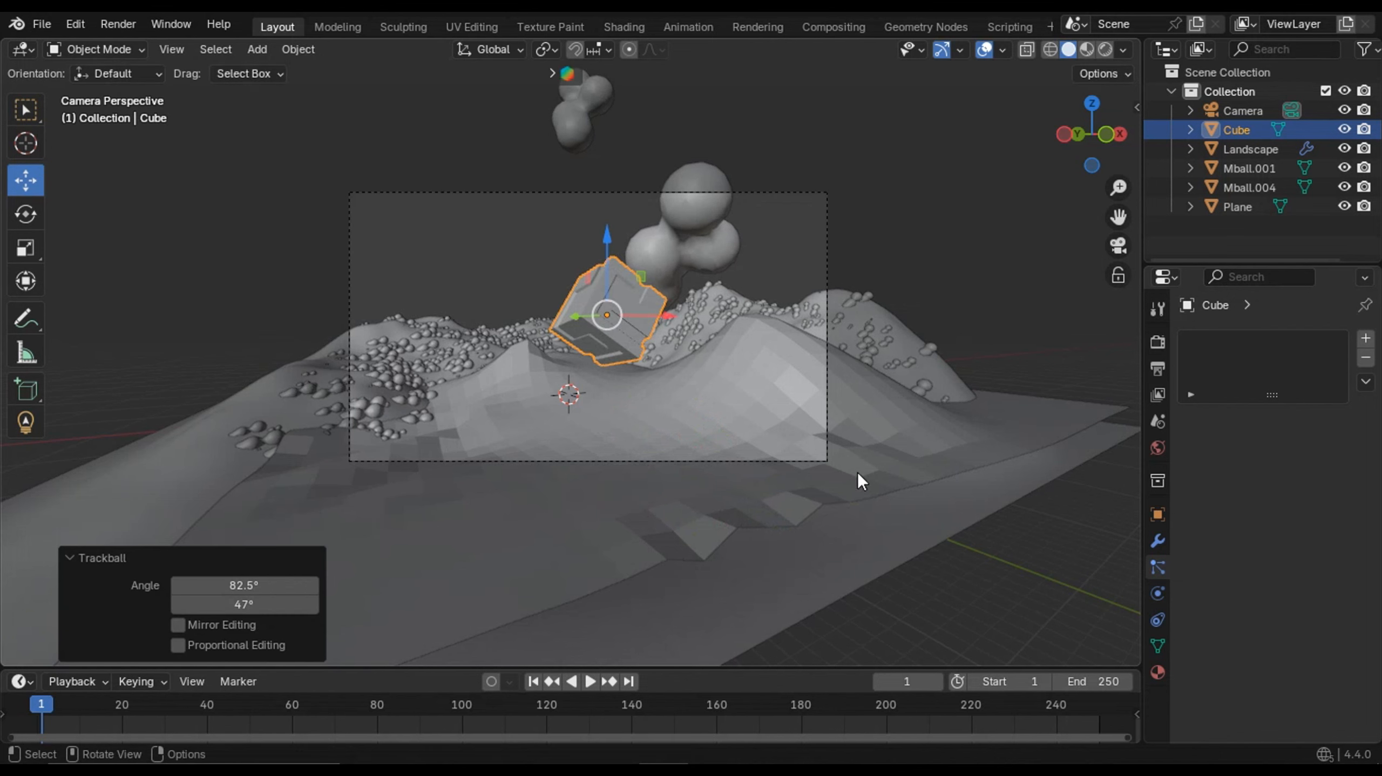
- Scale the cube by 0.720 and lower it about 1.4 m toward the water plane
key(s)
click(693, 362)
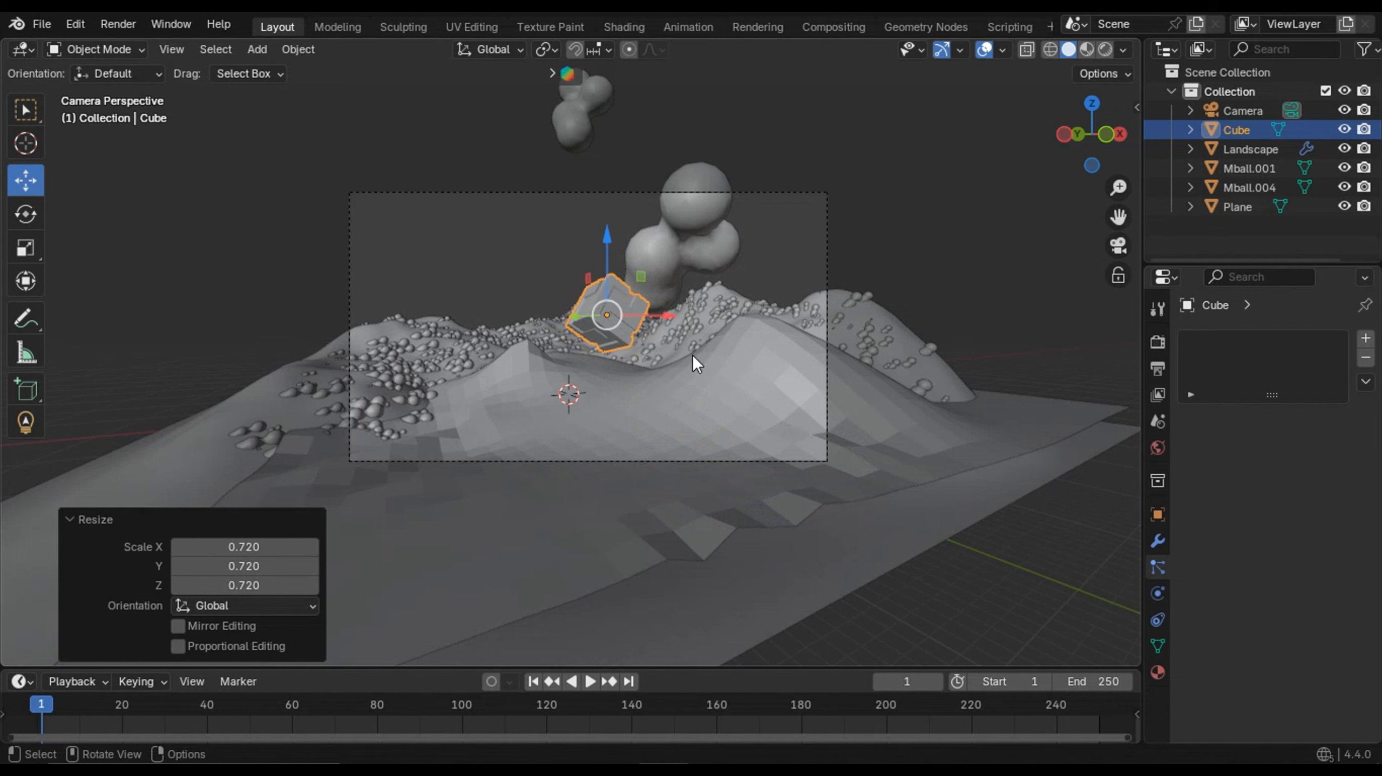
drag(608, 237, 608, 250)
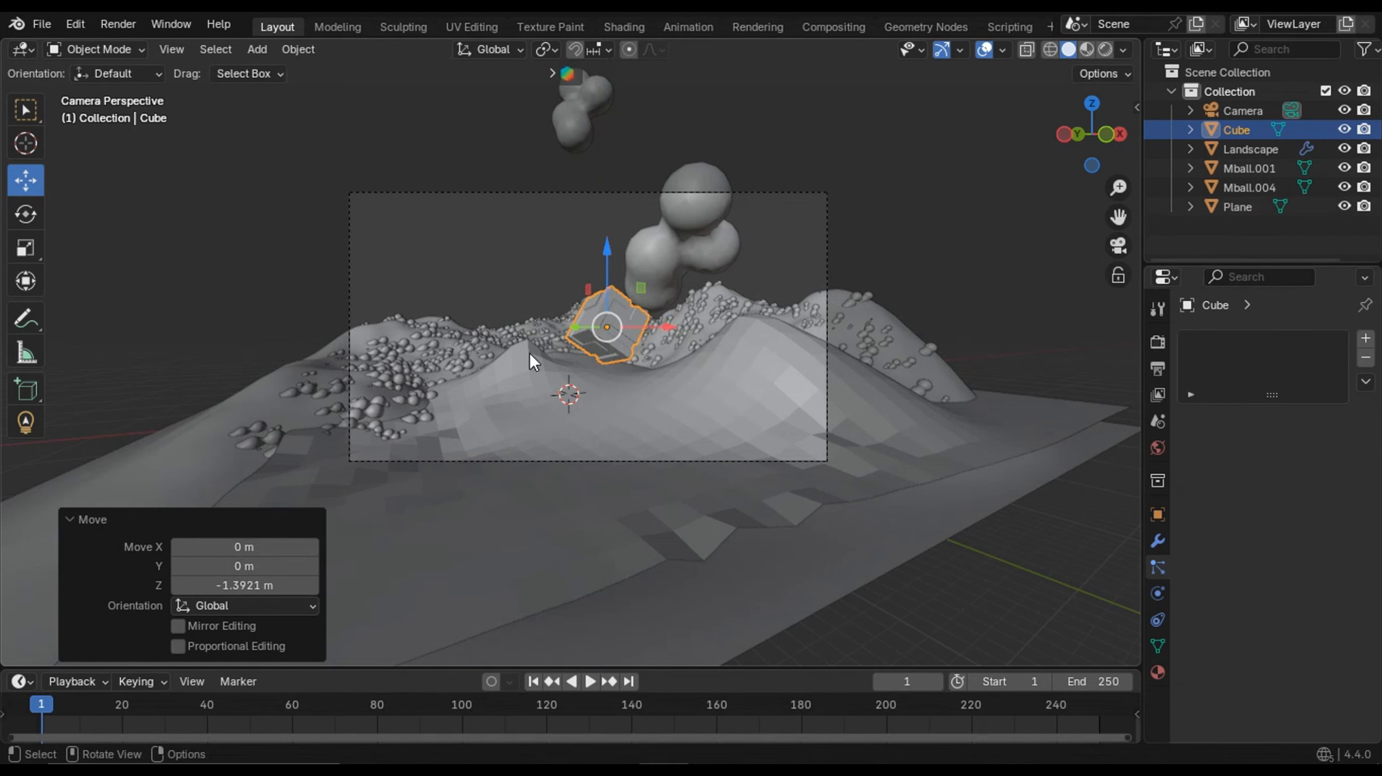
scroll(545, 375, down, 1)
scroll(598, 410, up, 2)
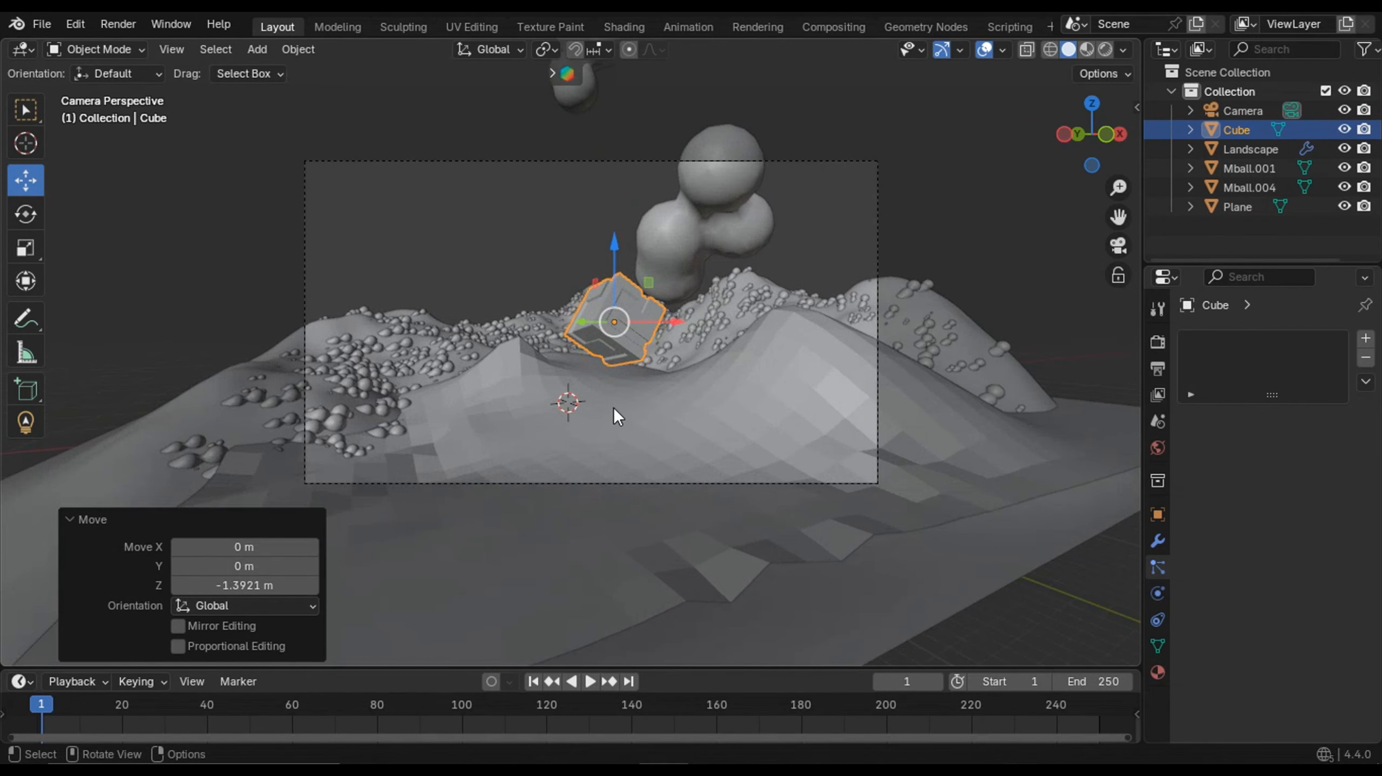
- Select the water plane and lower it about 2.4 m
mouse_move(685, 403)
middle_down()
mouse_move(882, 456)
mouse_move(818, 459)
mouse_move(709, 416)
middle_up()
click(769, 495)
right_click(768, 495)
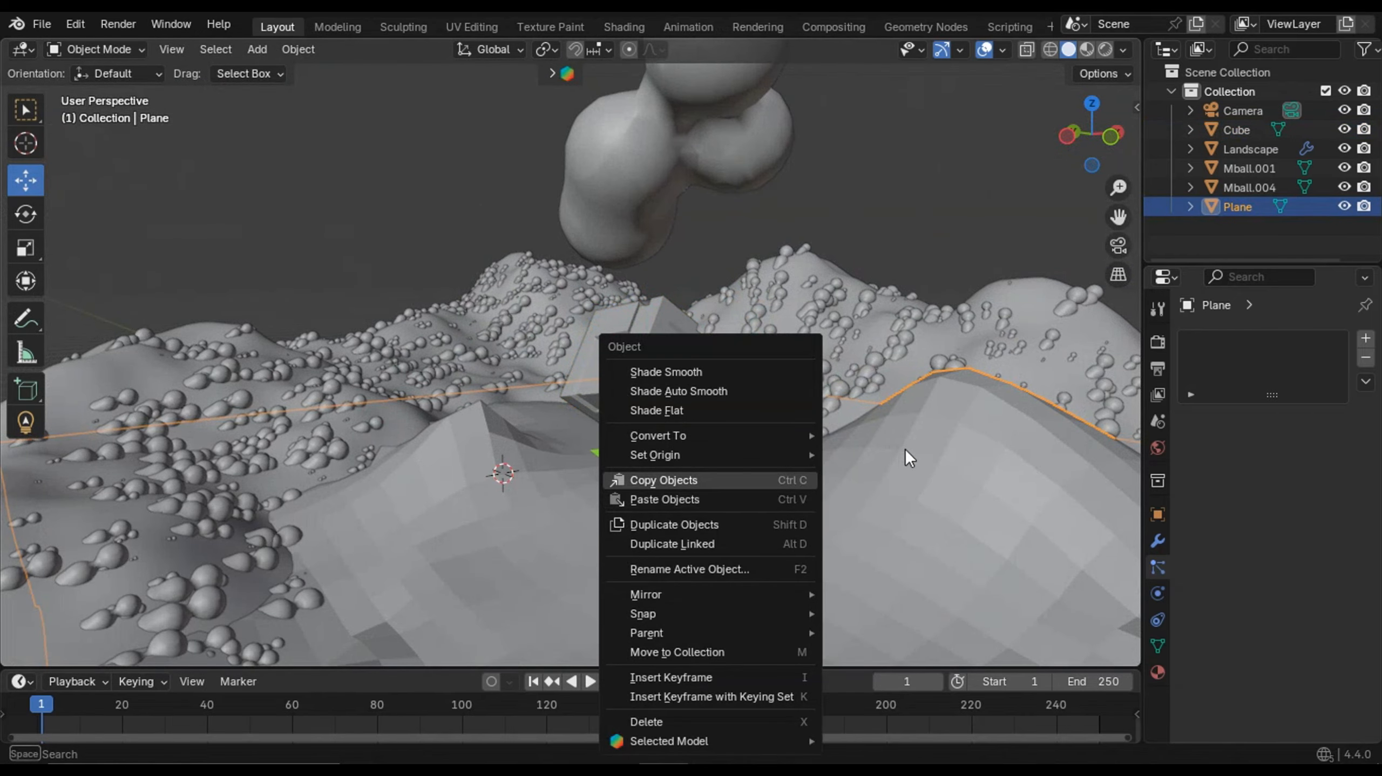
middle_drag(977, 508, 619, 332)
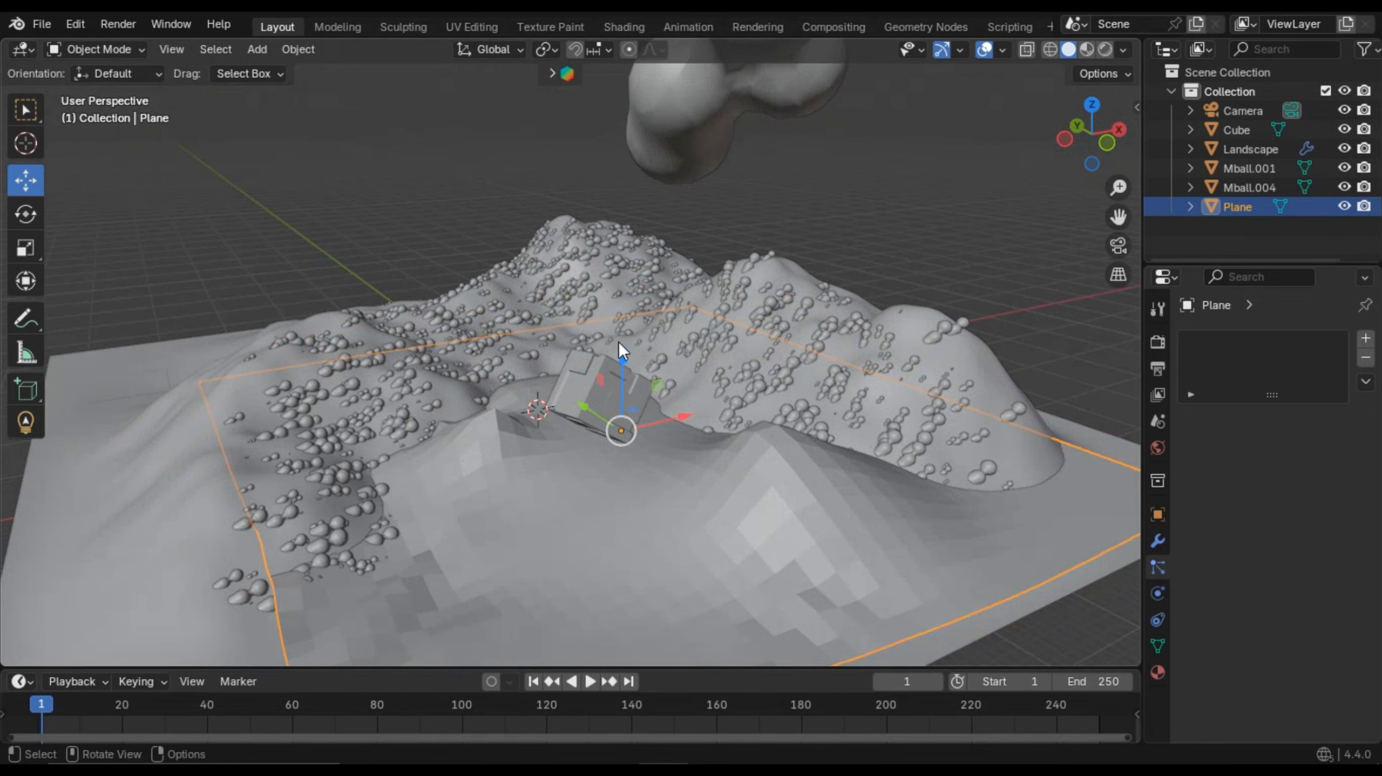
drag(621, 353, 631, 370)
- Shade the water plane smooth and check it in the camera view
right_click(698, 490)
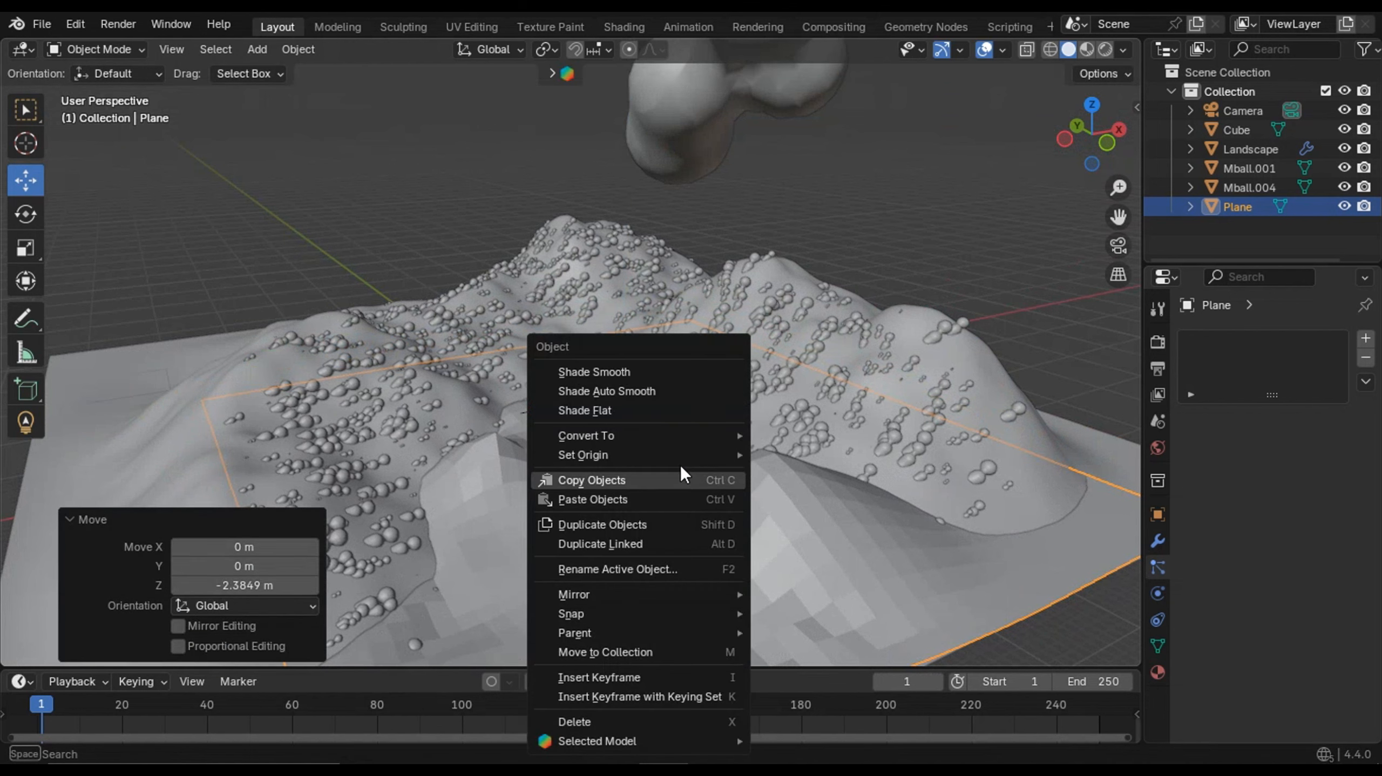
click(649, 370)
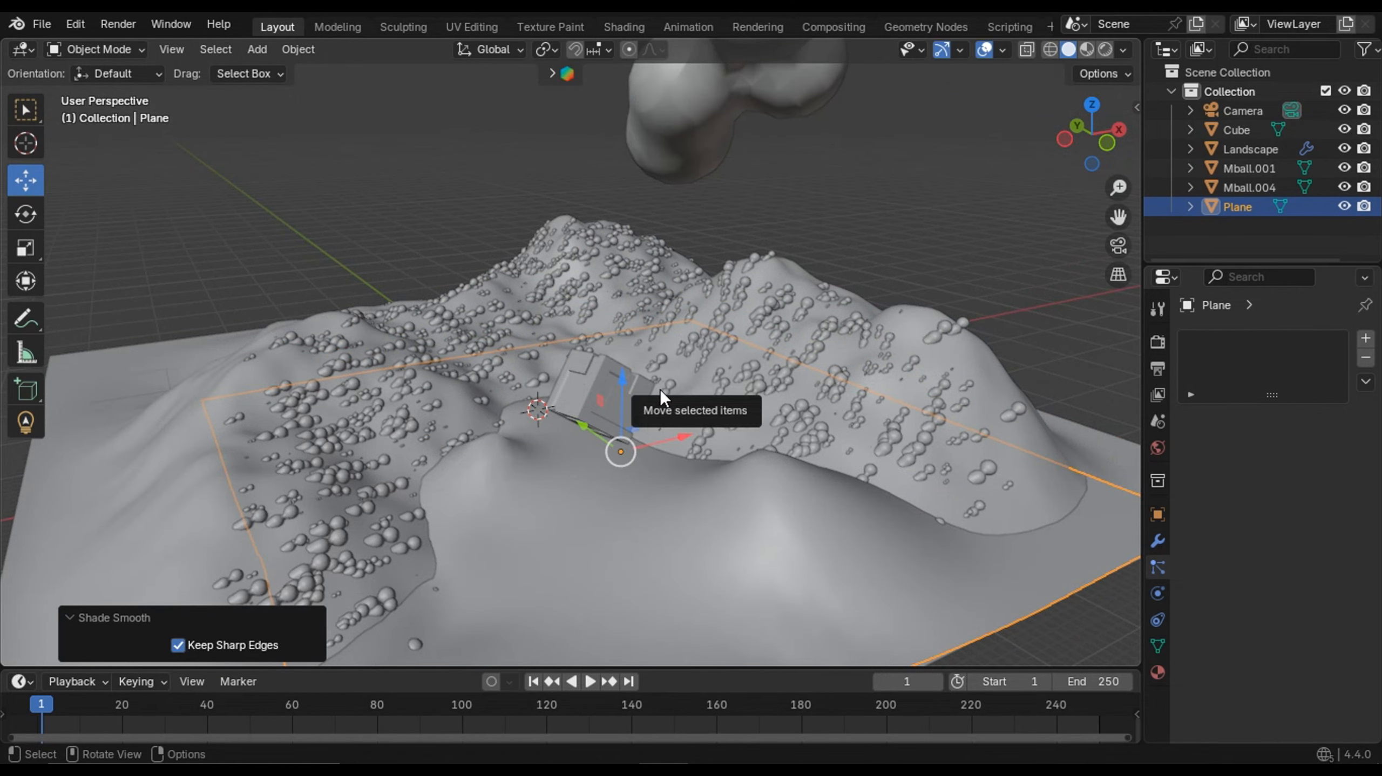
middle_drag(660, 393, 738, 384)
key(KP_0)
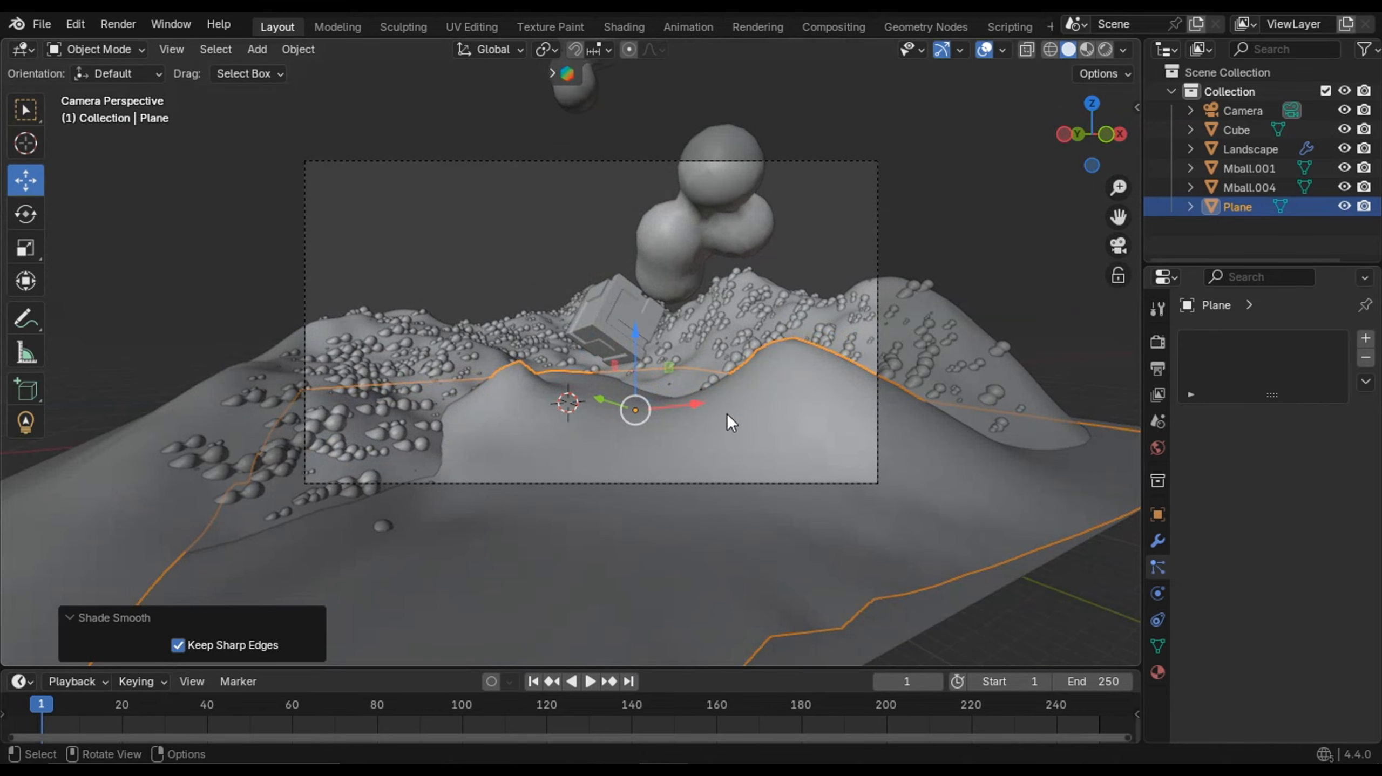
scroll(763, 475, up, 2)
scroll(779, 423, down, 2)
shift+middle_drag(764, 404, 748, 443)
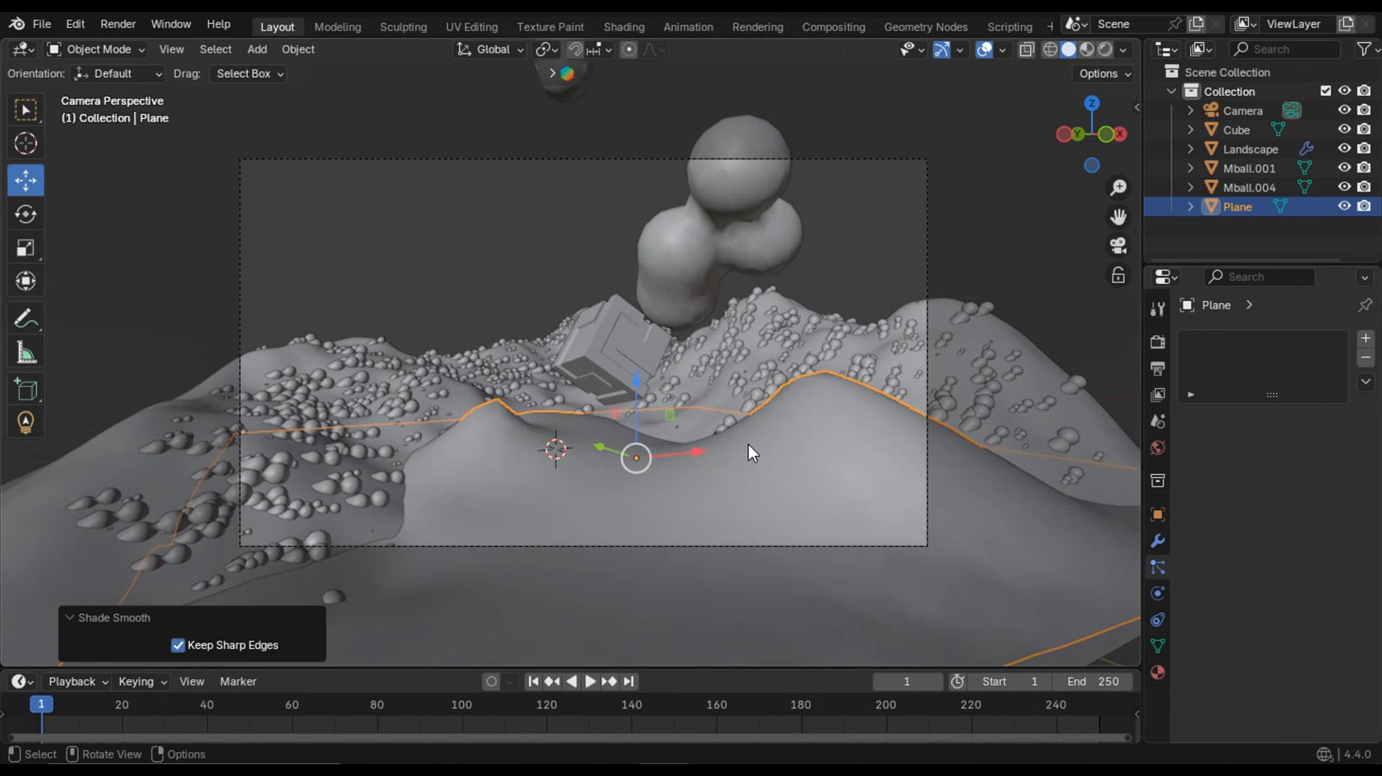
scroll(746, 443, up, 1)
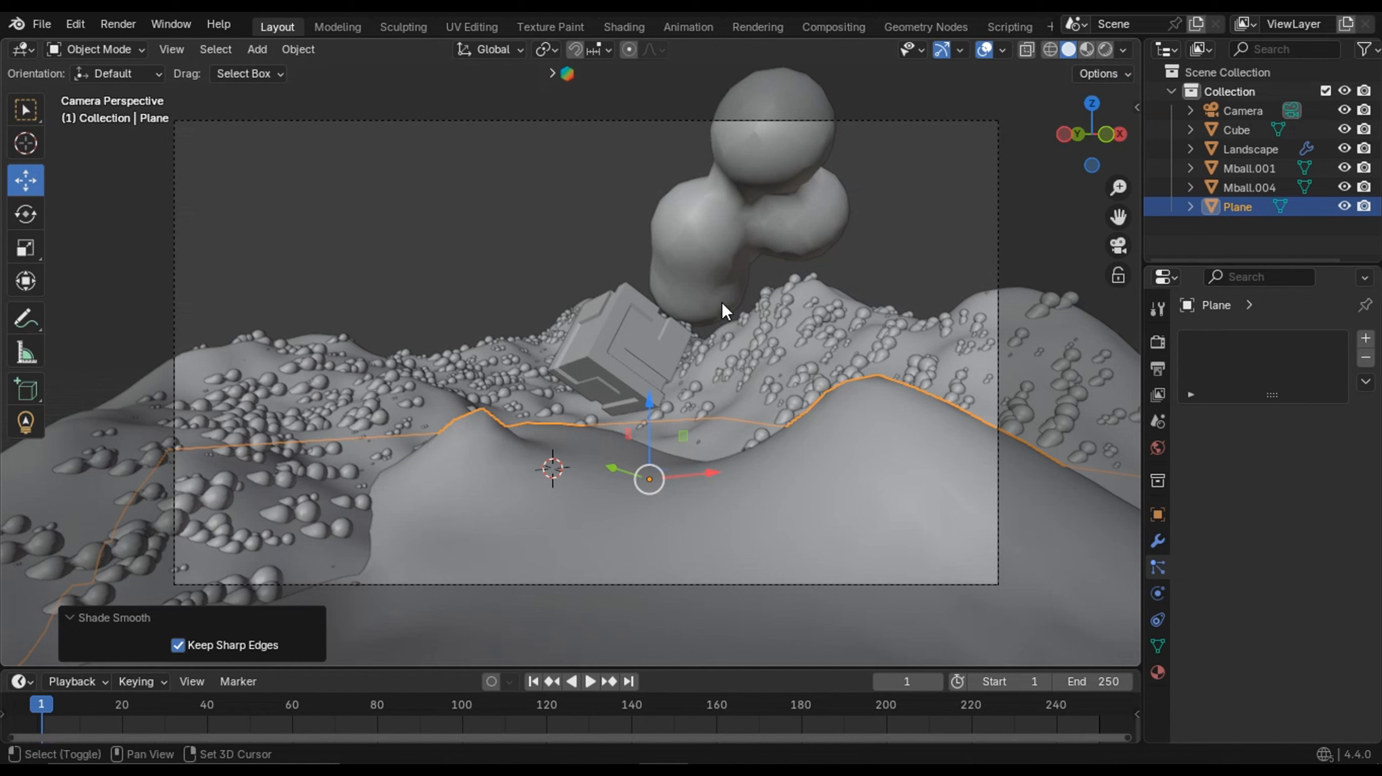
- Add an area light at the world origin and raise it about 14.7 m
key(shift+a)
mouse_move(708, 339)
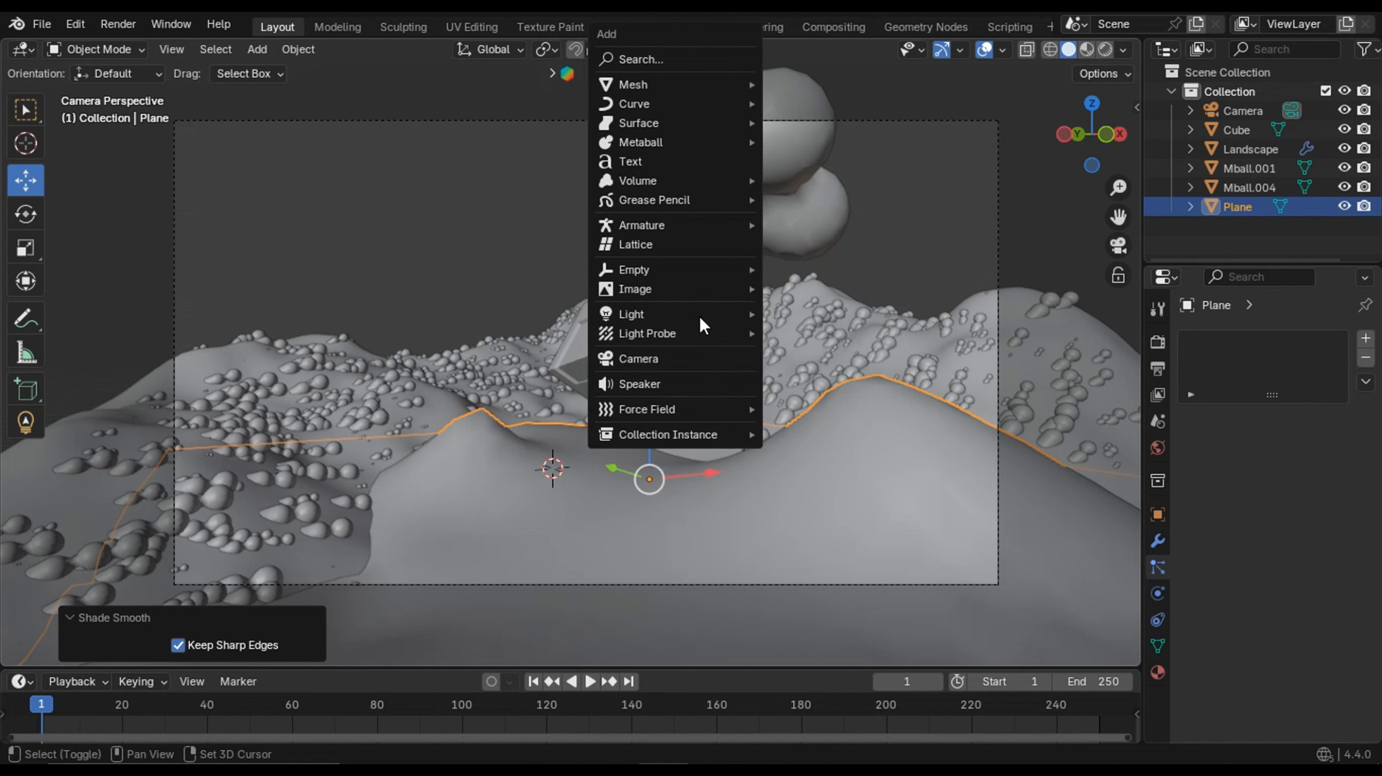
mouse_move(699, 316)
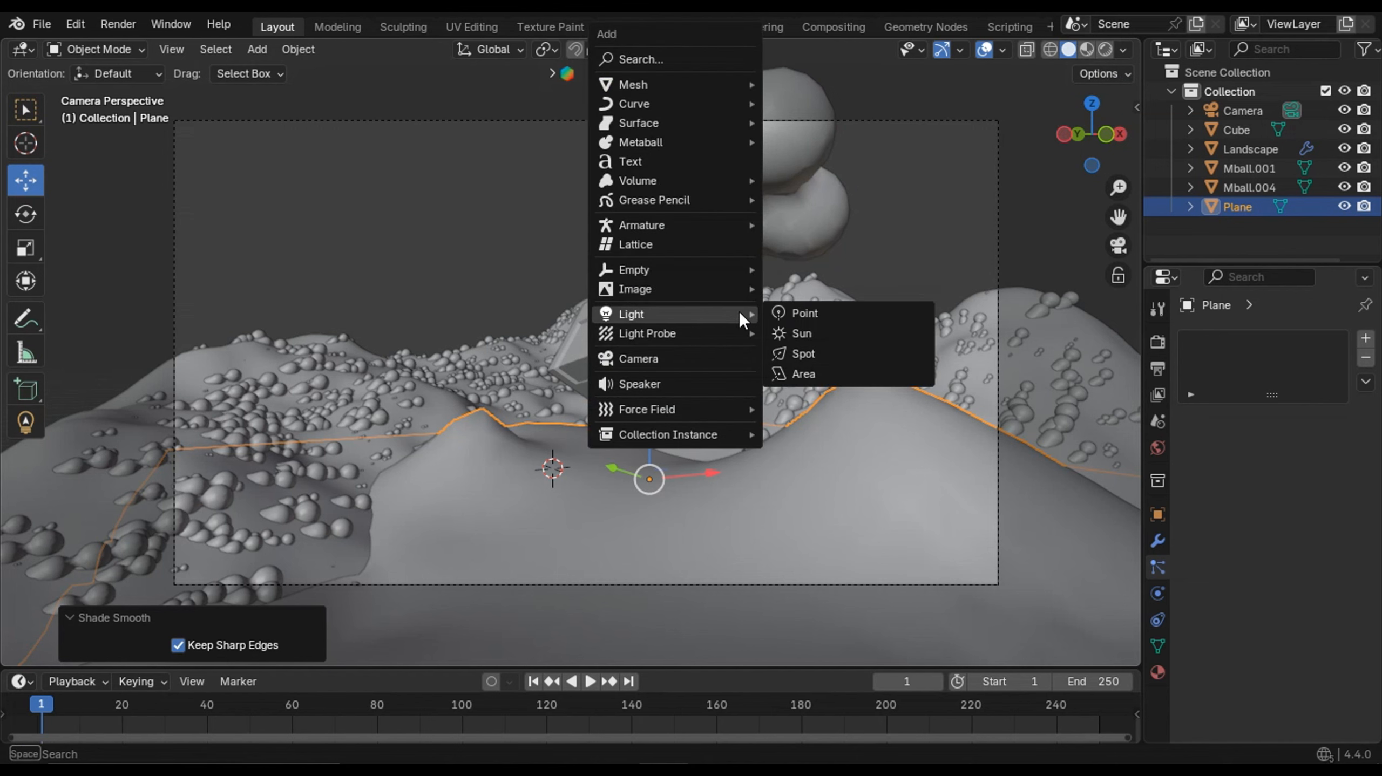
click(834, 374)
middle_drag(833, 374, 683, 449)
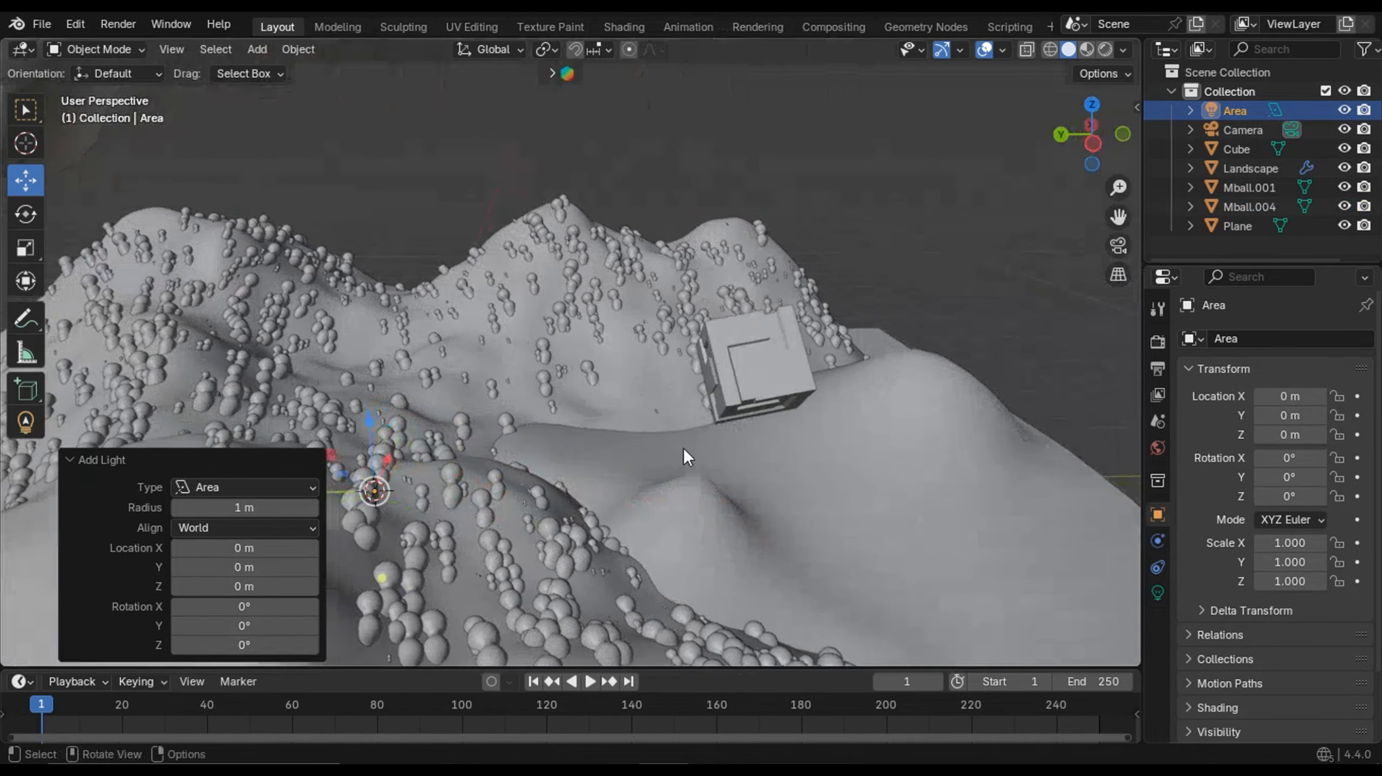
drag(364, 426, 387, 218)
scroll(505, 355, down, 3)
shift+middle_drag(505, 355, 575, 353)
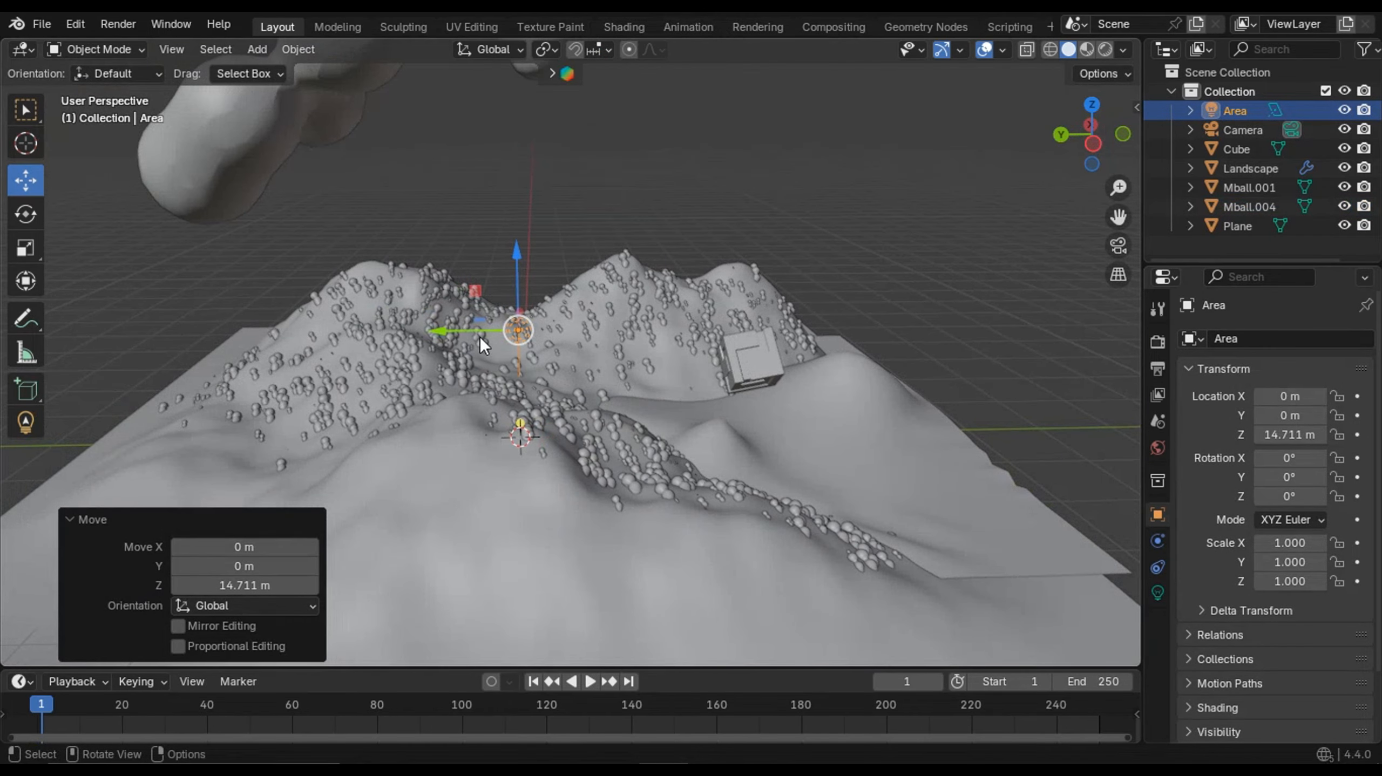
- Move the area light to about Y 38.2 m and Z 23 m behind the mountains and scale it up to about 28.4
drag(427, 330, 103, 282)
scroll(270, 312, down, 2)
shift+middle_drag(354, 345, 439, 341)
drag(403, 259, 399, 214)
middle_drag(427, 282, 402, 231)
scroll(426, 292, down, 2)
key(s)
click(788, 391)
- Rotate the area light -90° about the X axis and return to the camera view
middle_drag(791, 392, 571, 380)
text(rx90)
key(minus)
key(Return)
key(KP_0)
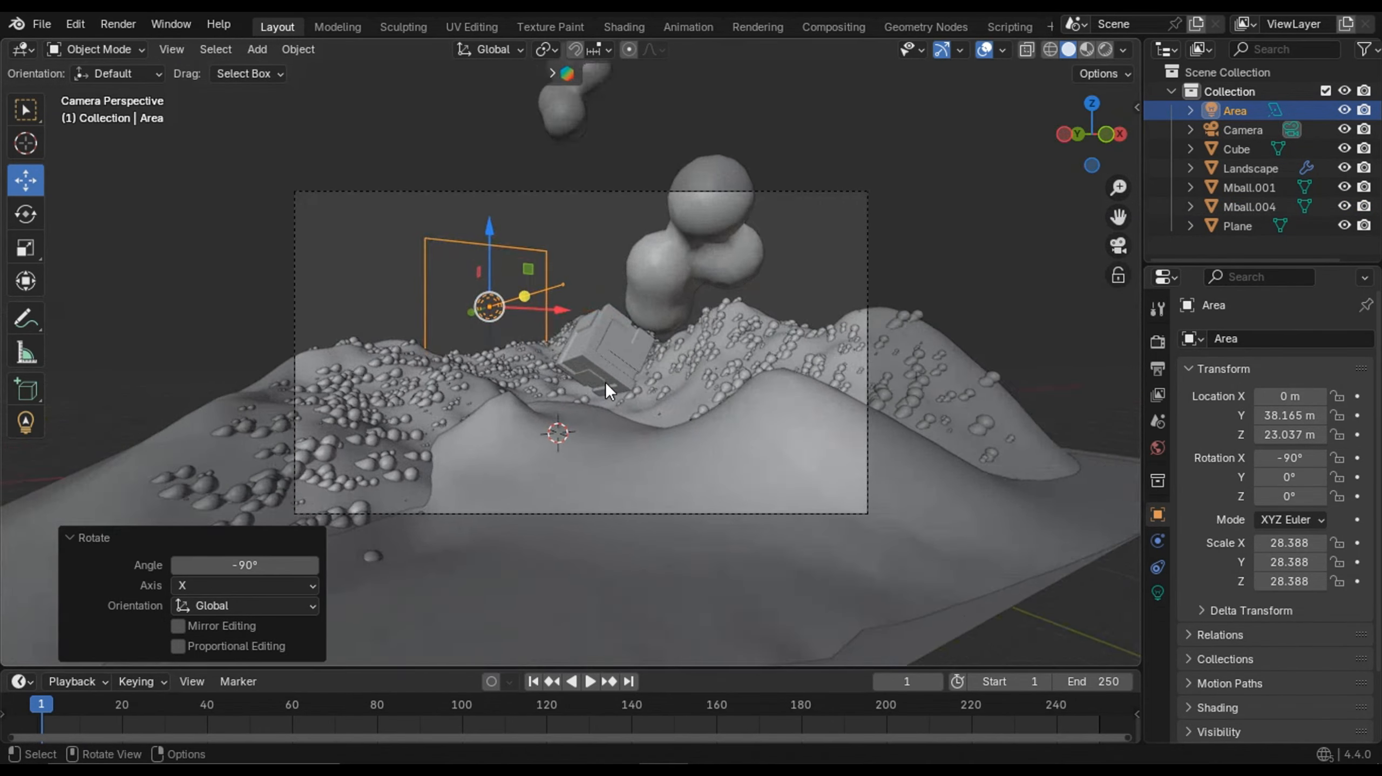
scroll(603, 383, up, 1)
drag(510, 290, 520, 288)
right_click(521, 288)
middle_drag(521, 288, 685, 297)
drag(237, 269, 552, 353)
right_click(552, 352)
- Resize the area light to a scale of about 26.6 and tilt it freely to a rotation of about -79.4°, 9.1°, -8.2°
scroll(598, 354, down, 3)
key(s)
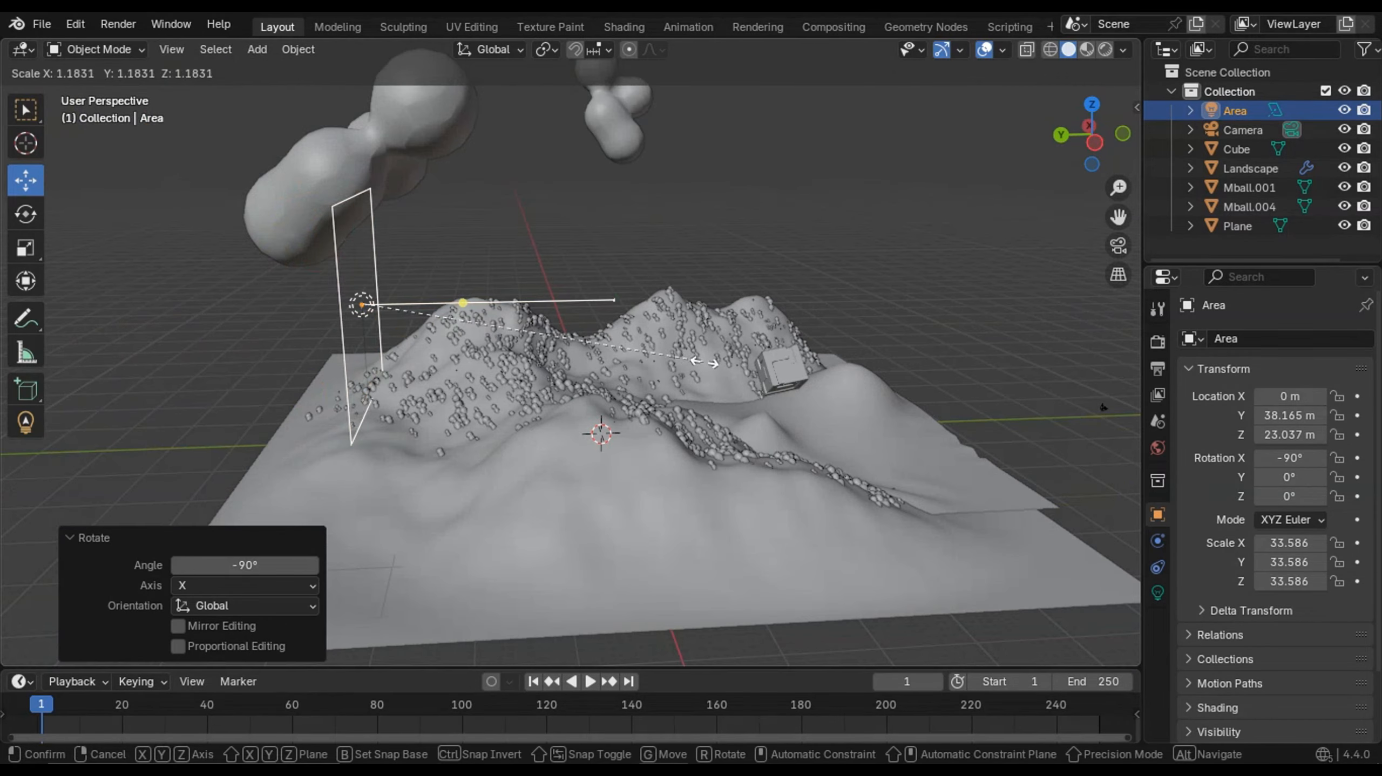
click(725, 360)
middle_drag(614, 312, 796, 342)
key(r)
key(r)
click(753, 363)
drag(598, 365, 761, 256)
middle_drag(761, 256, 636, 228)
drag(499, 311, 652, 332)
middle_drag(701, 394, 616, 399)
key(KP_0)
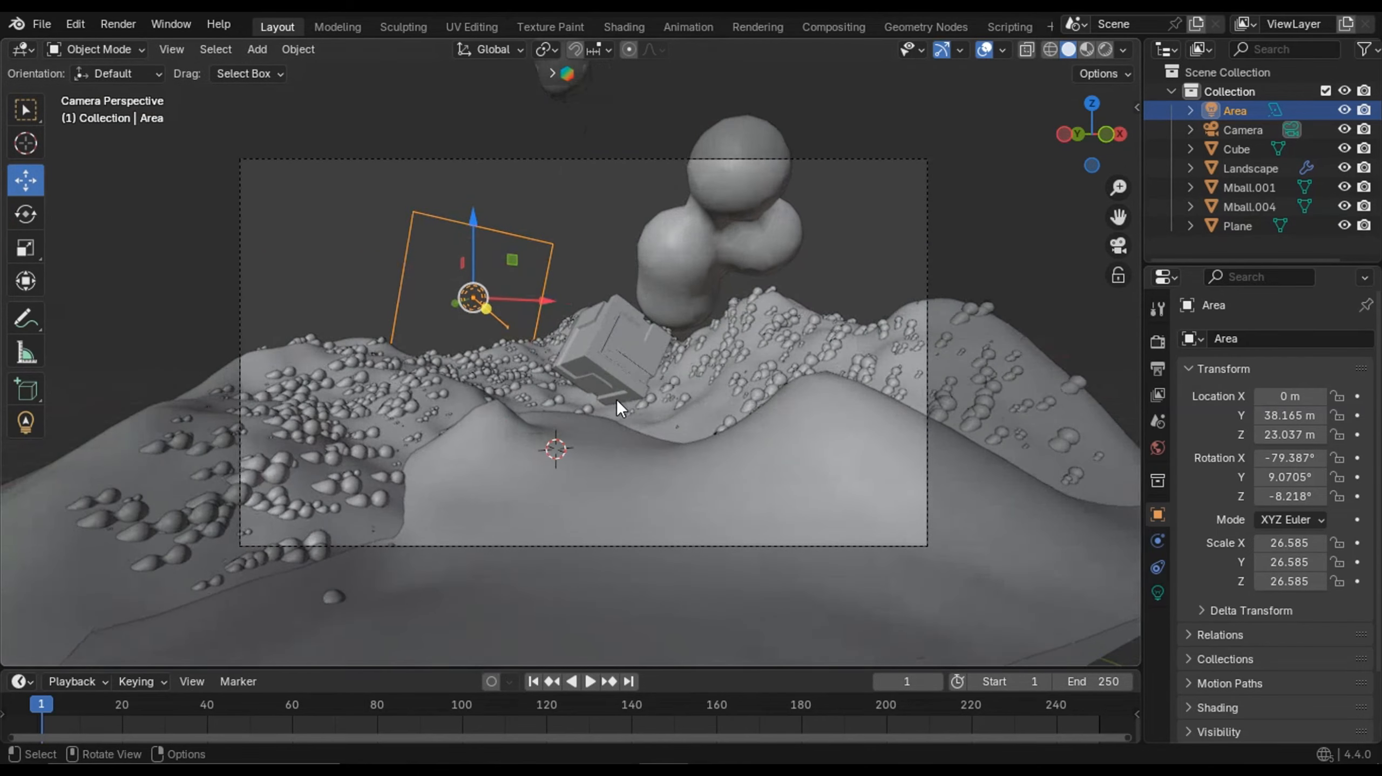
- Set the render engine to Cycles with GPU Compute as the device and show the viewport in Rendered shading
click(1158, 340)
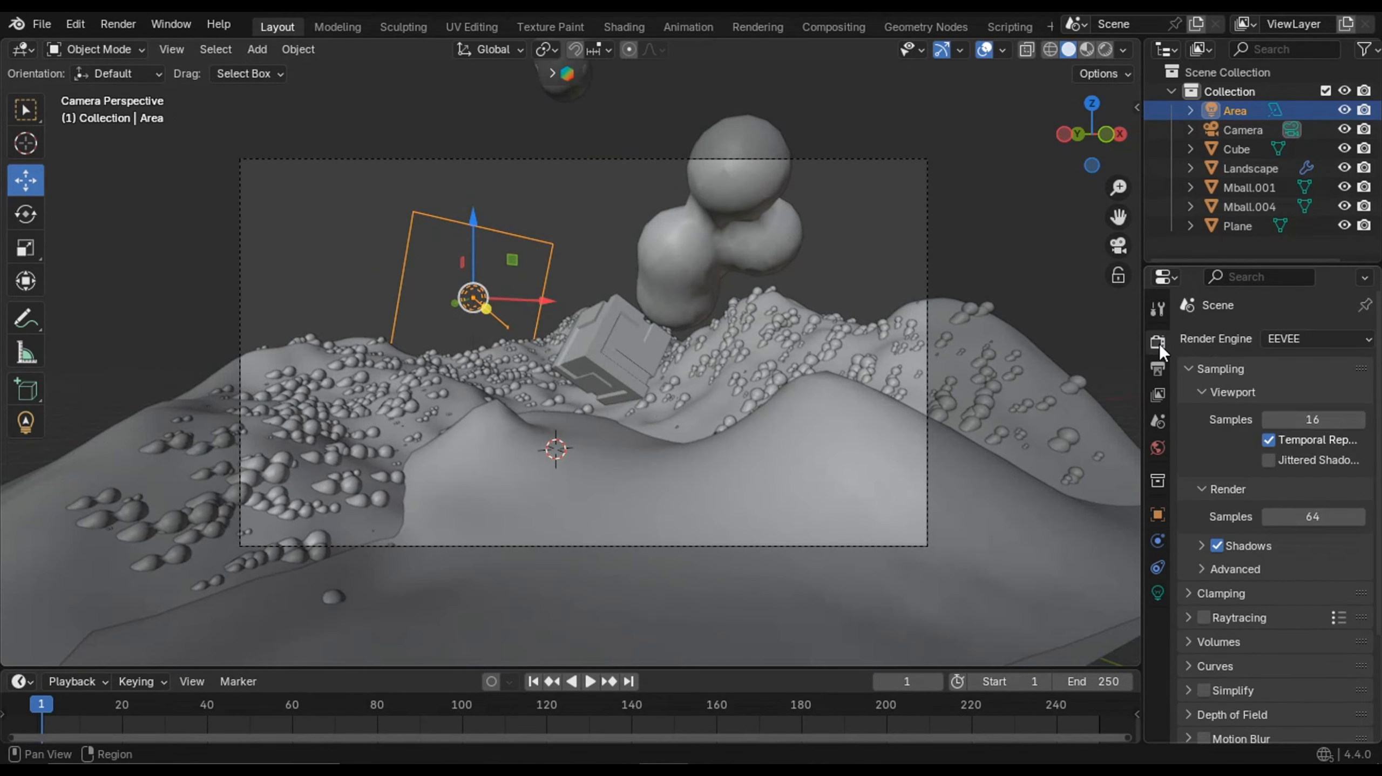
click(1316, 338)
click(1304, 400)
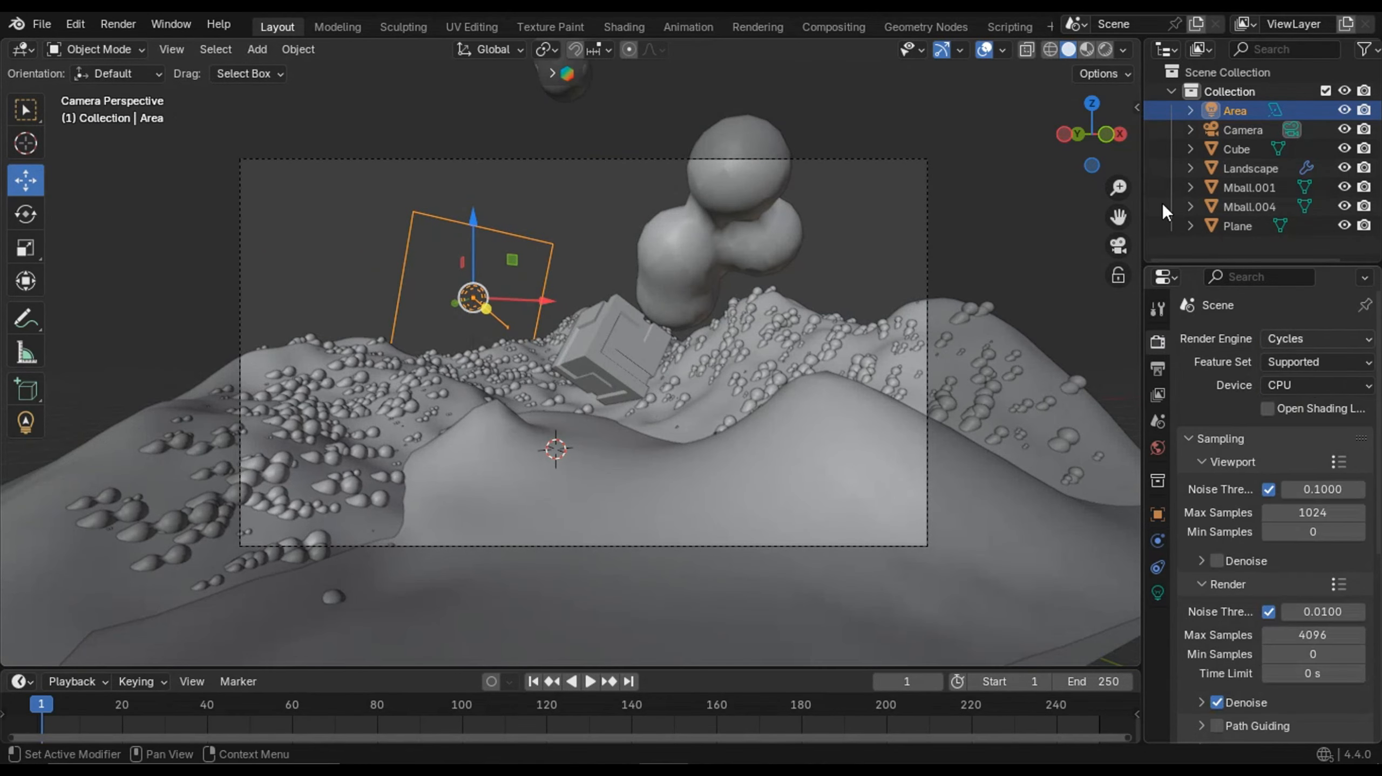
click(1329, 385)
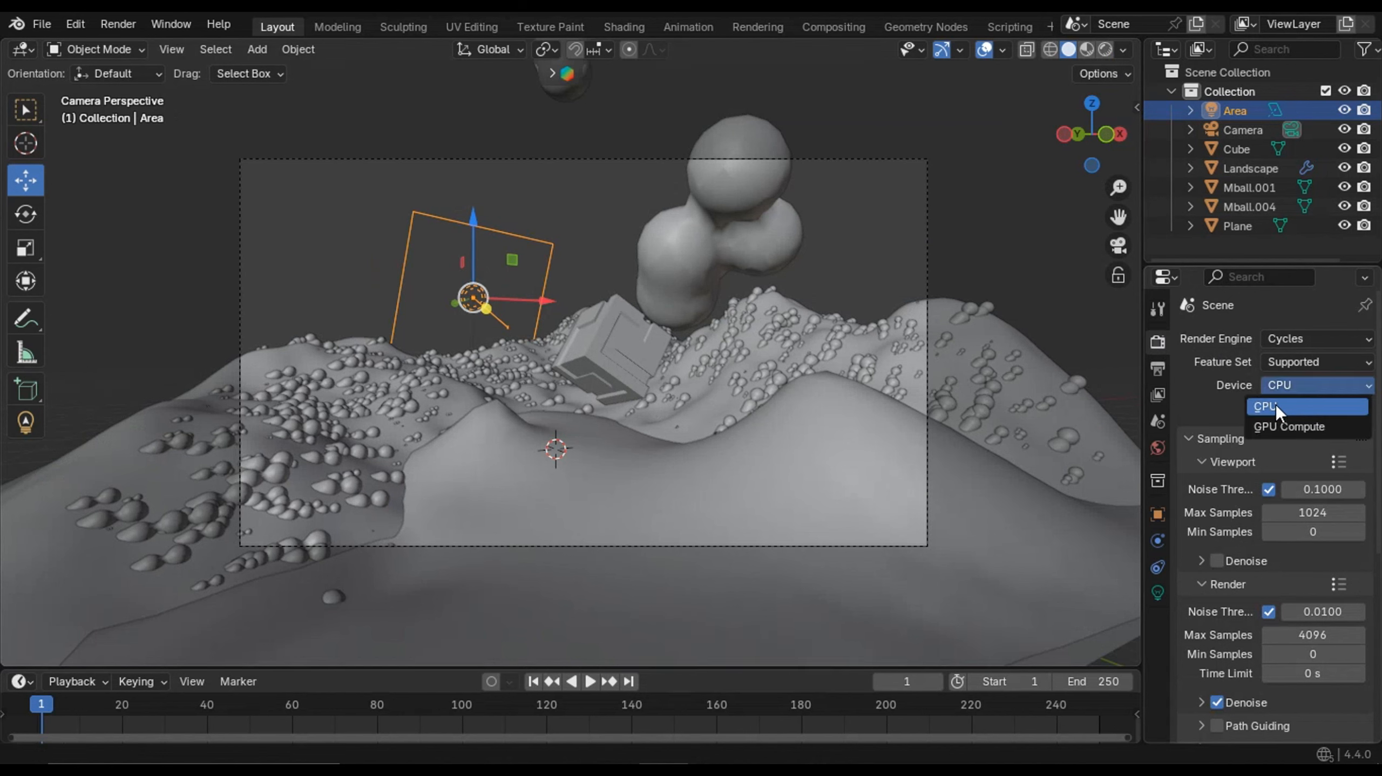
click(1291, 428)
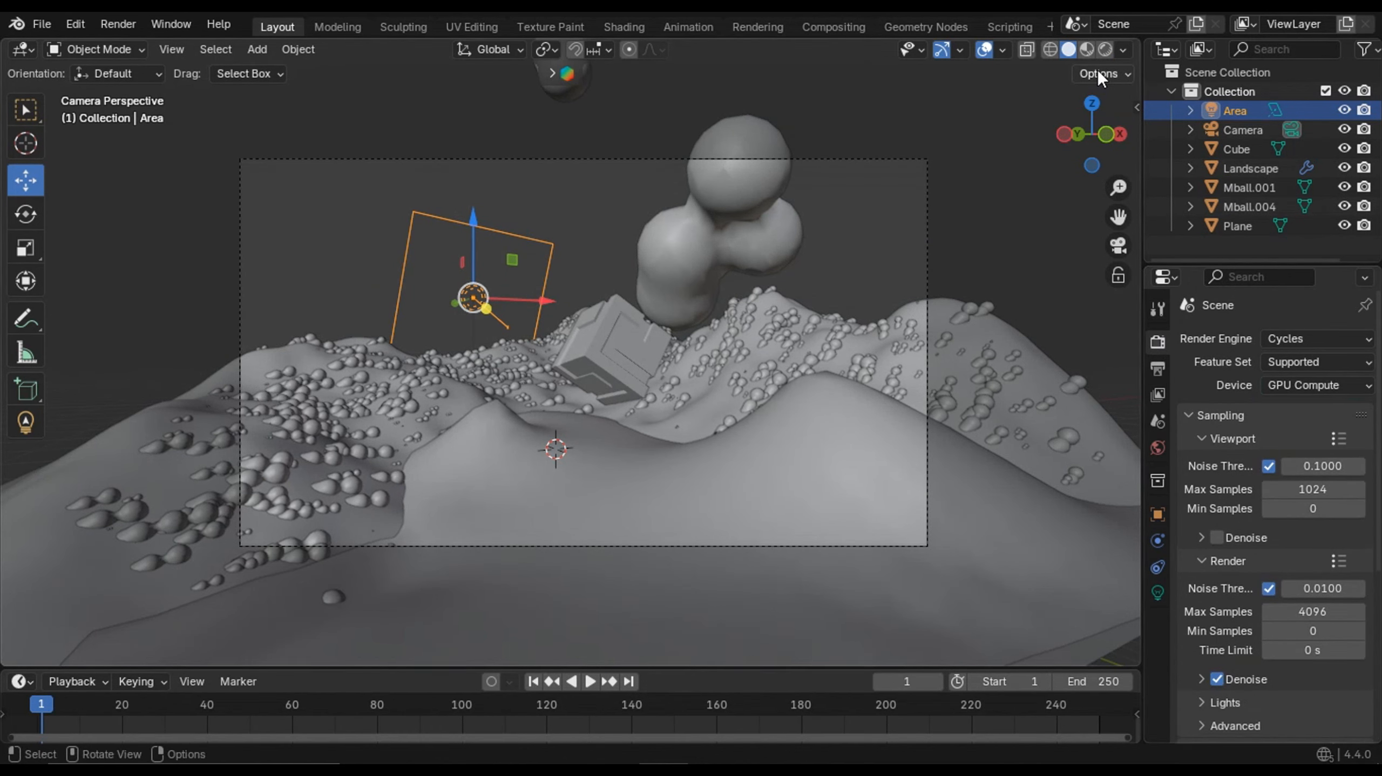
click(1103, 49)
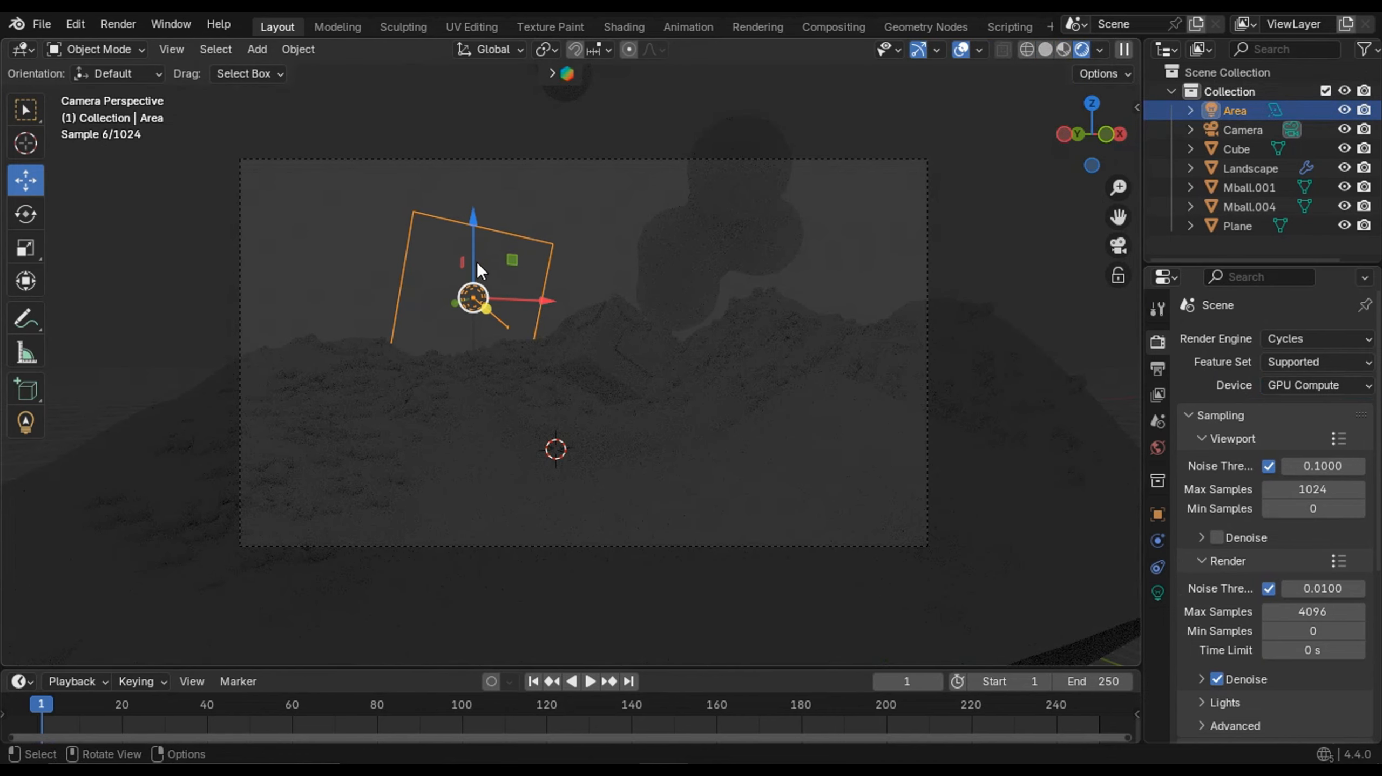
- Enlarge the area light to a size of 1.74 m and set its power to 10000 W
drag(475, 225, 492, 173)
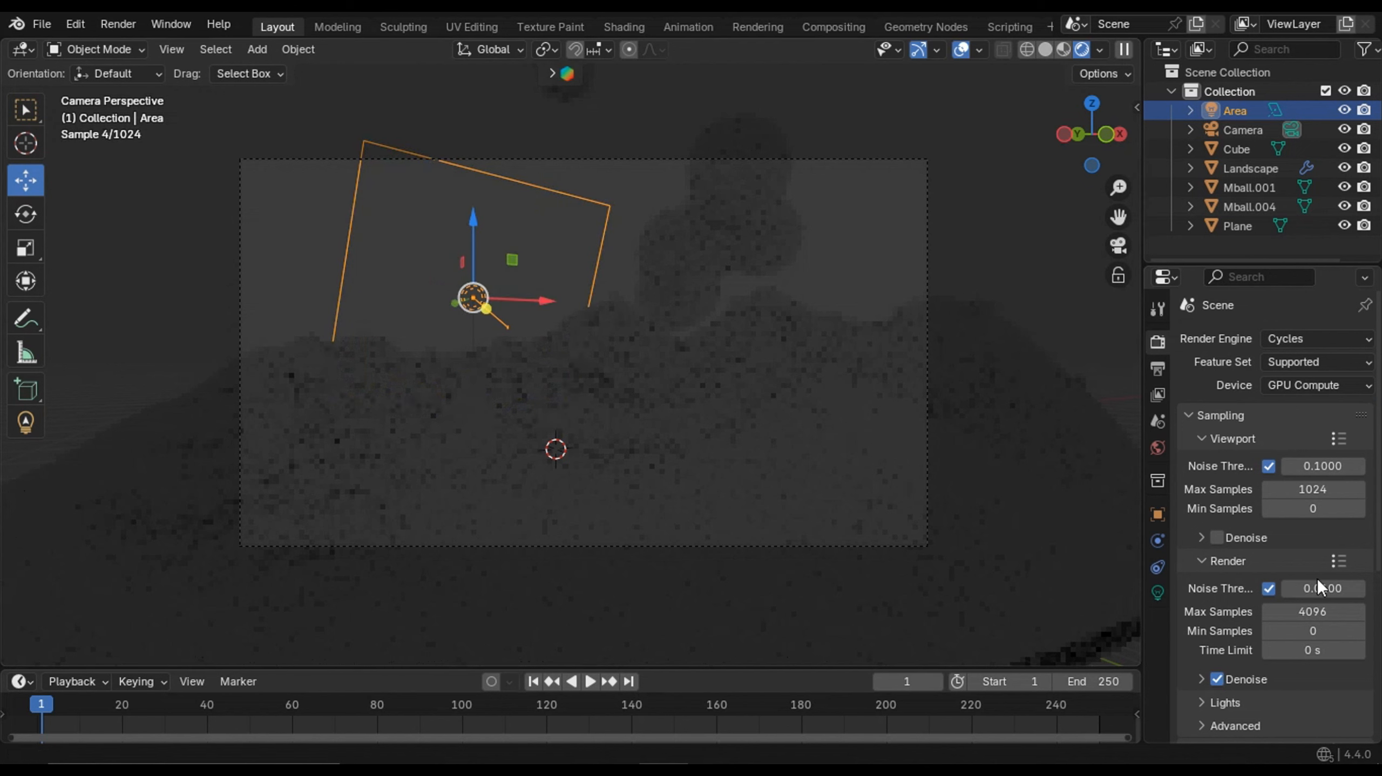
click(1158, 592)
click(1306, 463)
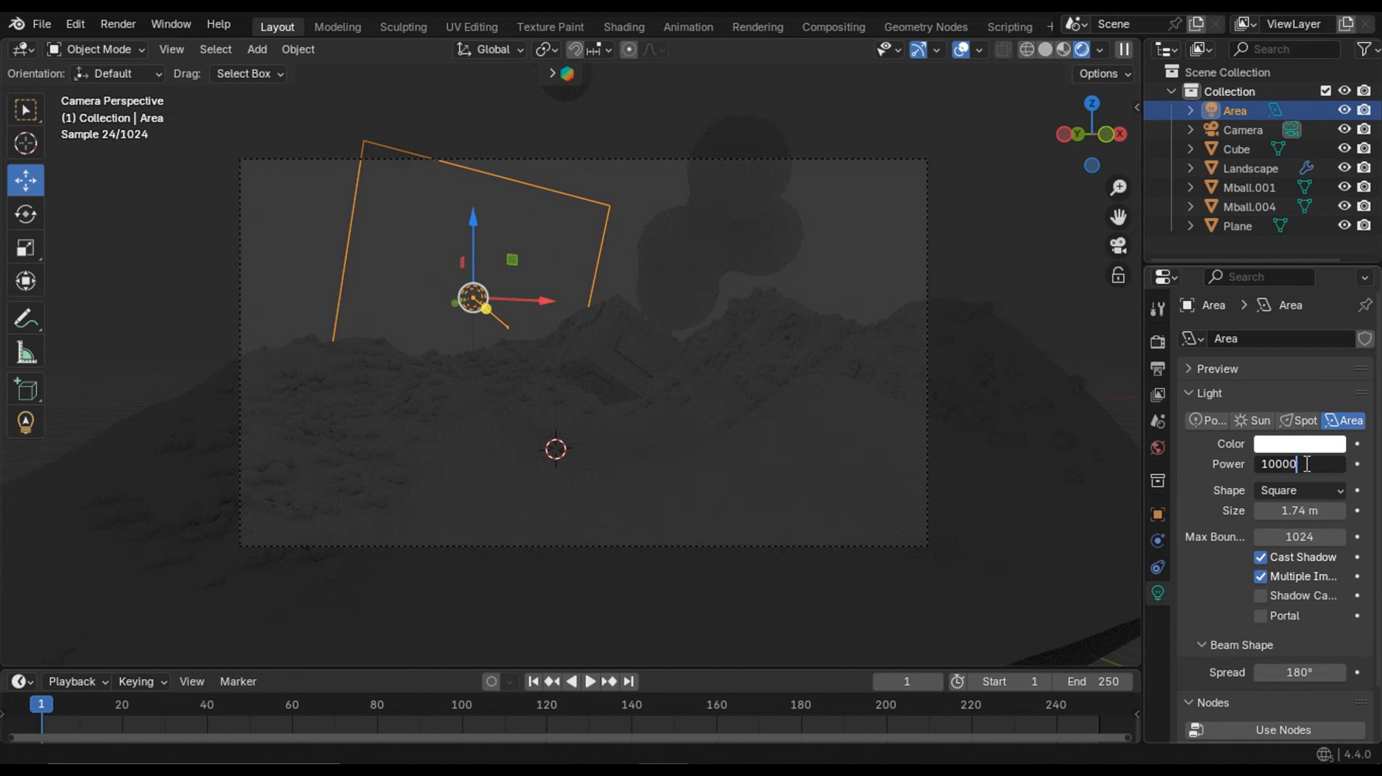
key(Return)
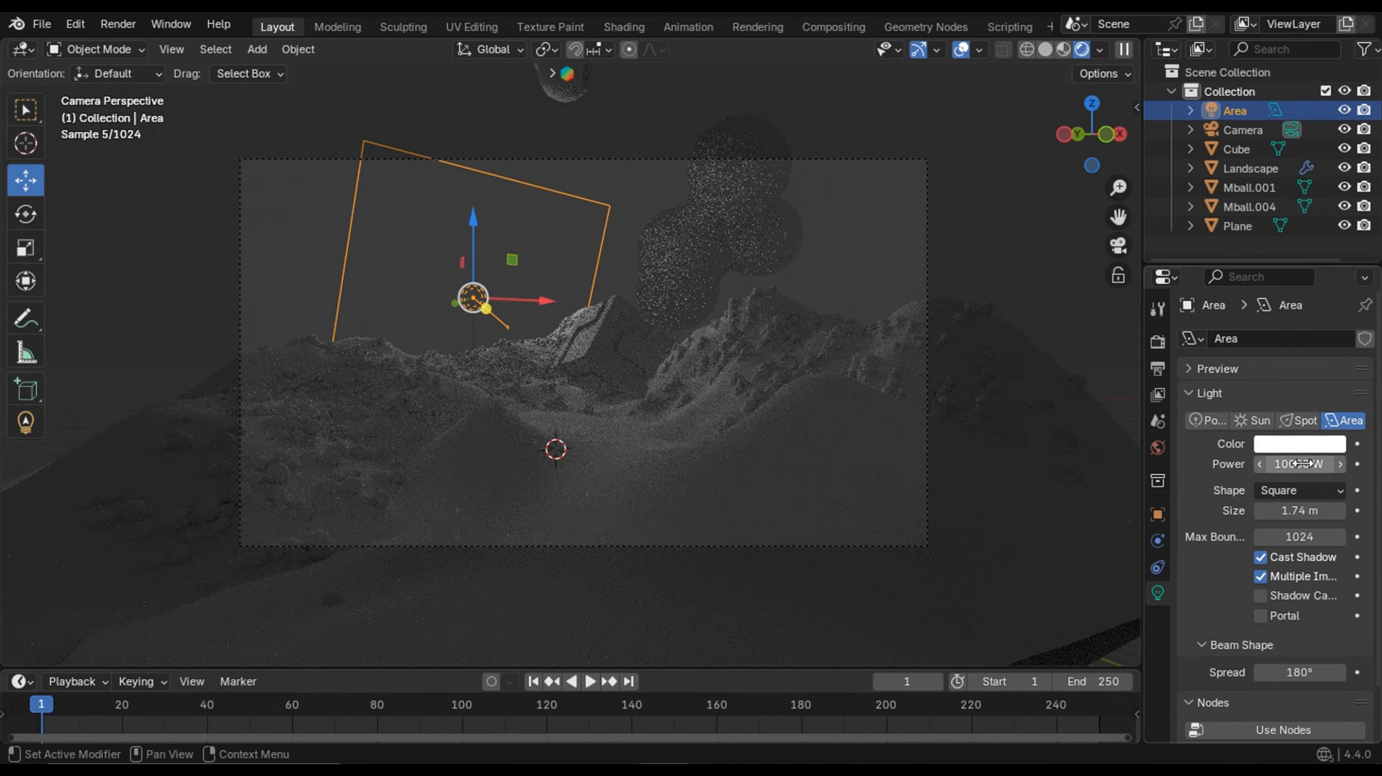
- Raise the area light's power to 30000 W
click(1301, 463)
key(BackSpace)
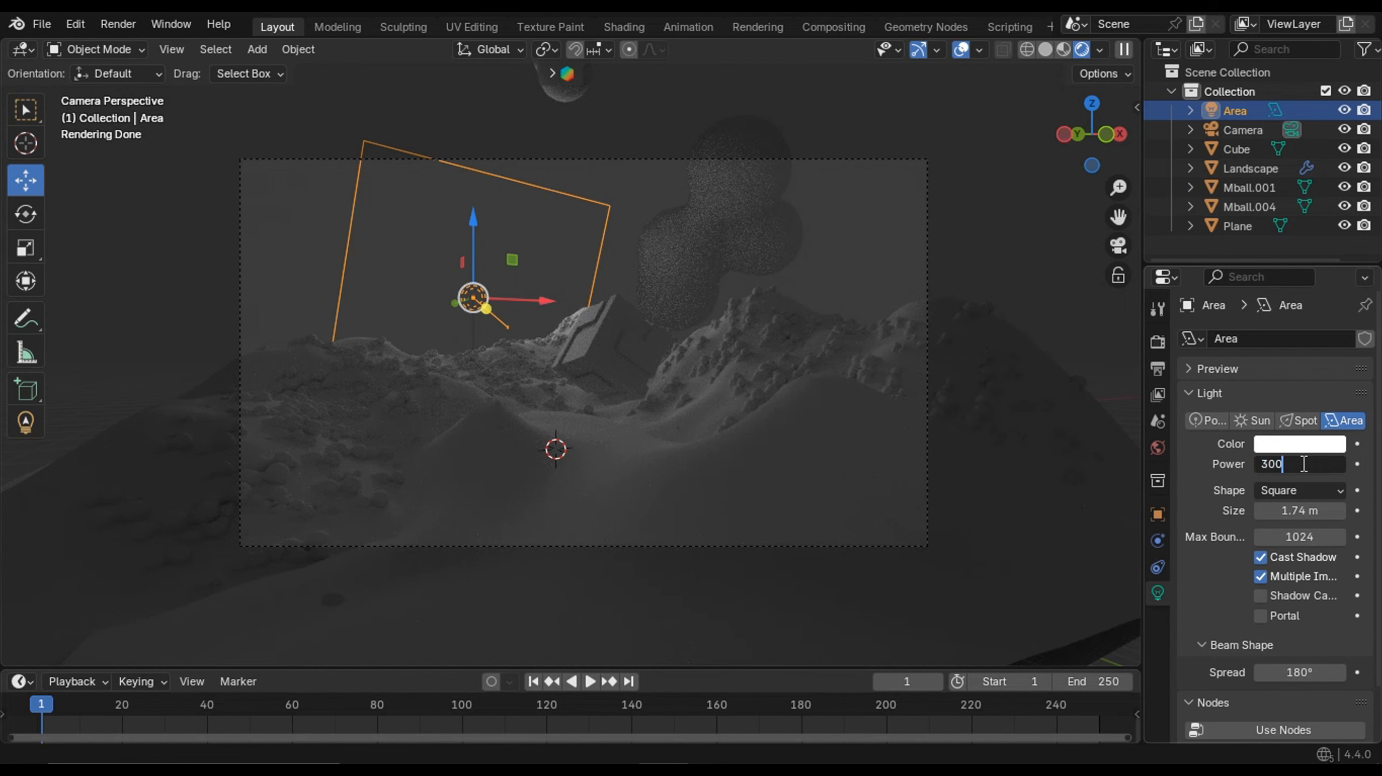
key(Return)
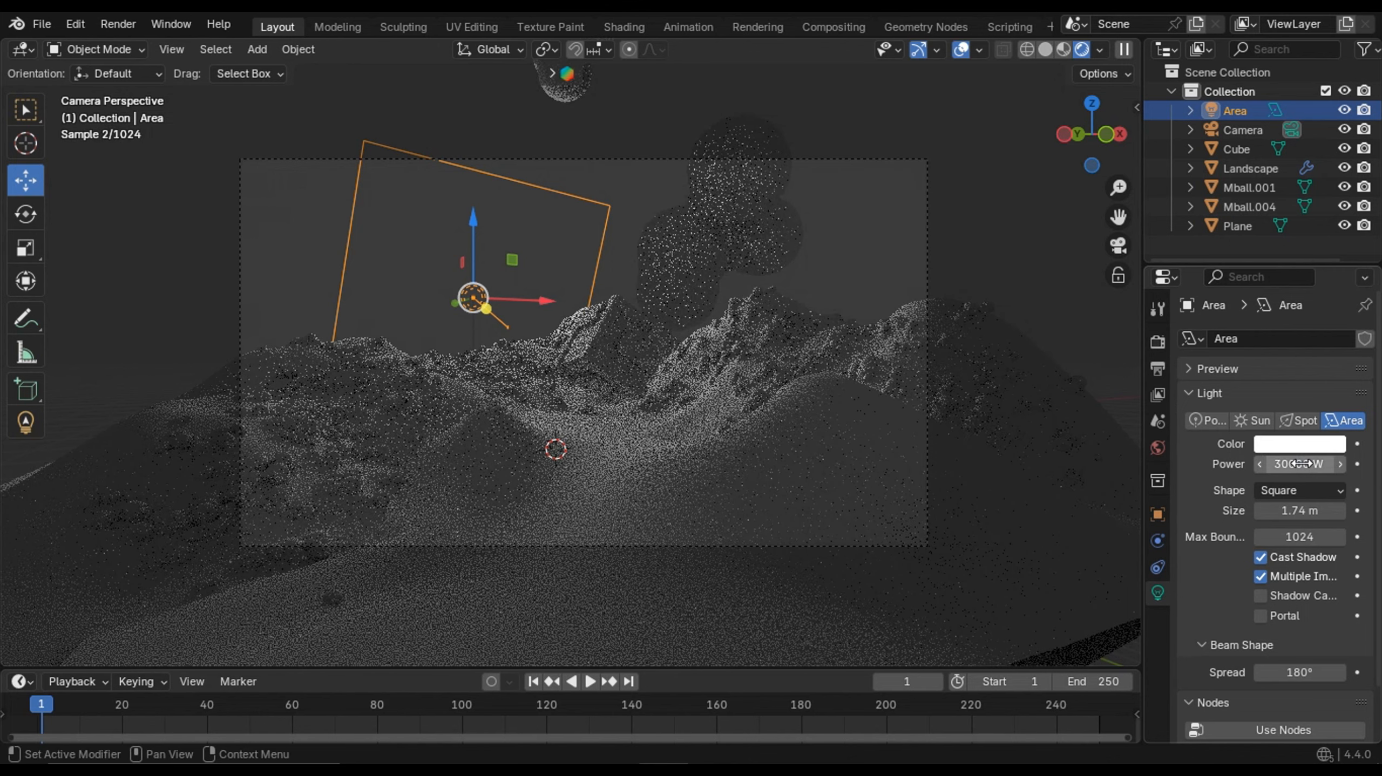
- Raise the area light about 17.2 m along Z and tilt it freely by about 28.6° and 12°
drag(475, 214, 469, 113)
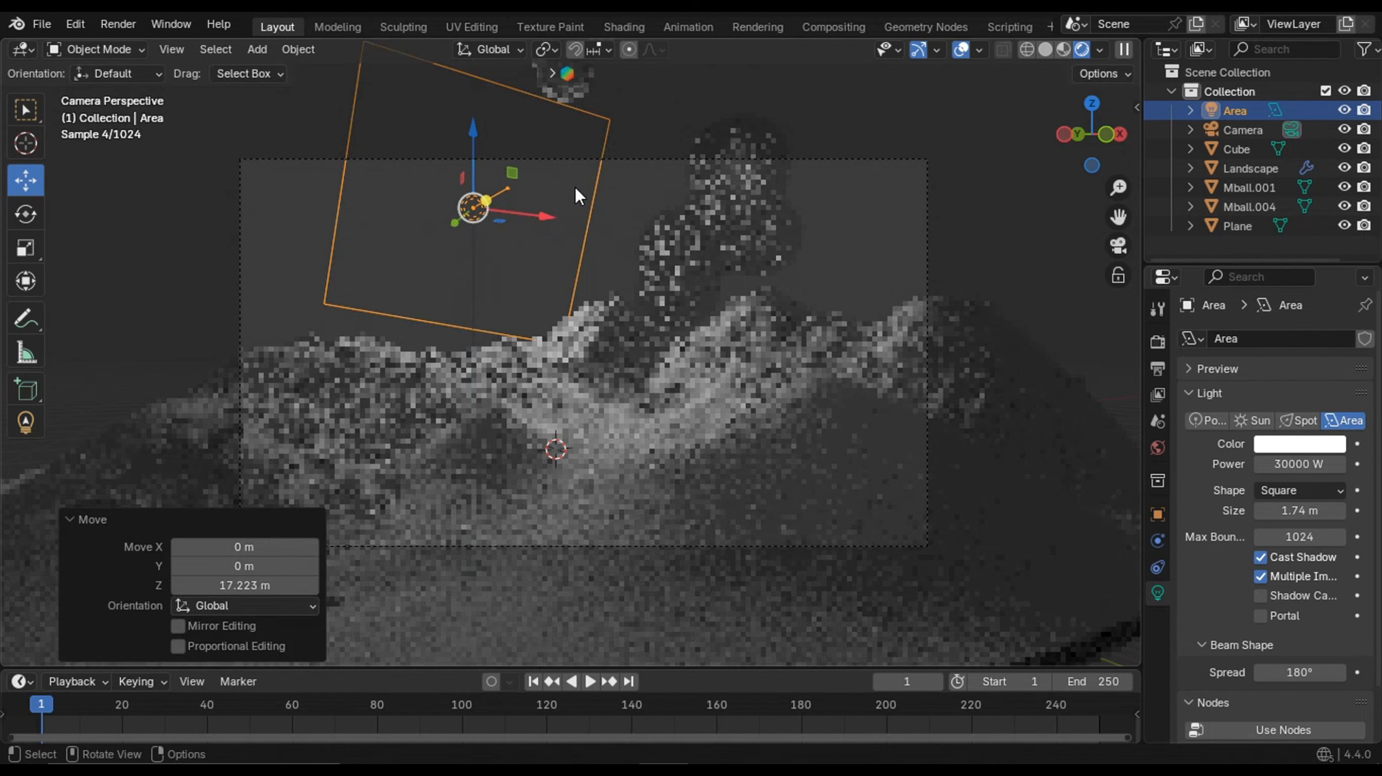
key(r)
key(r)
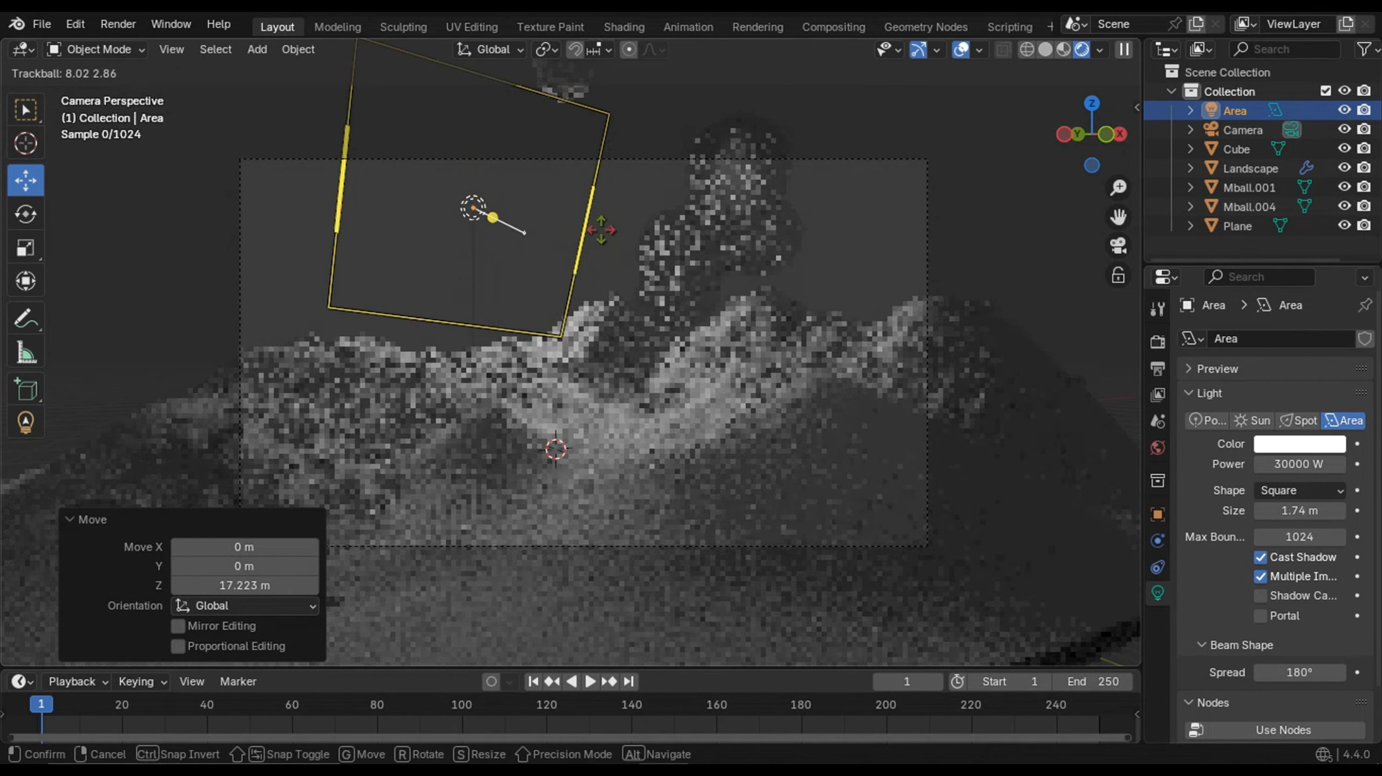
click(617, 266)
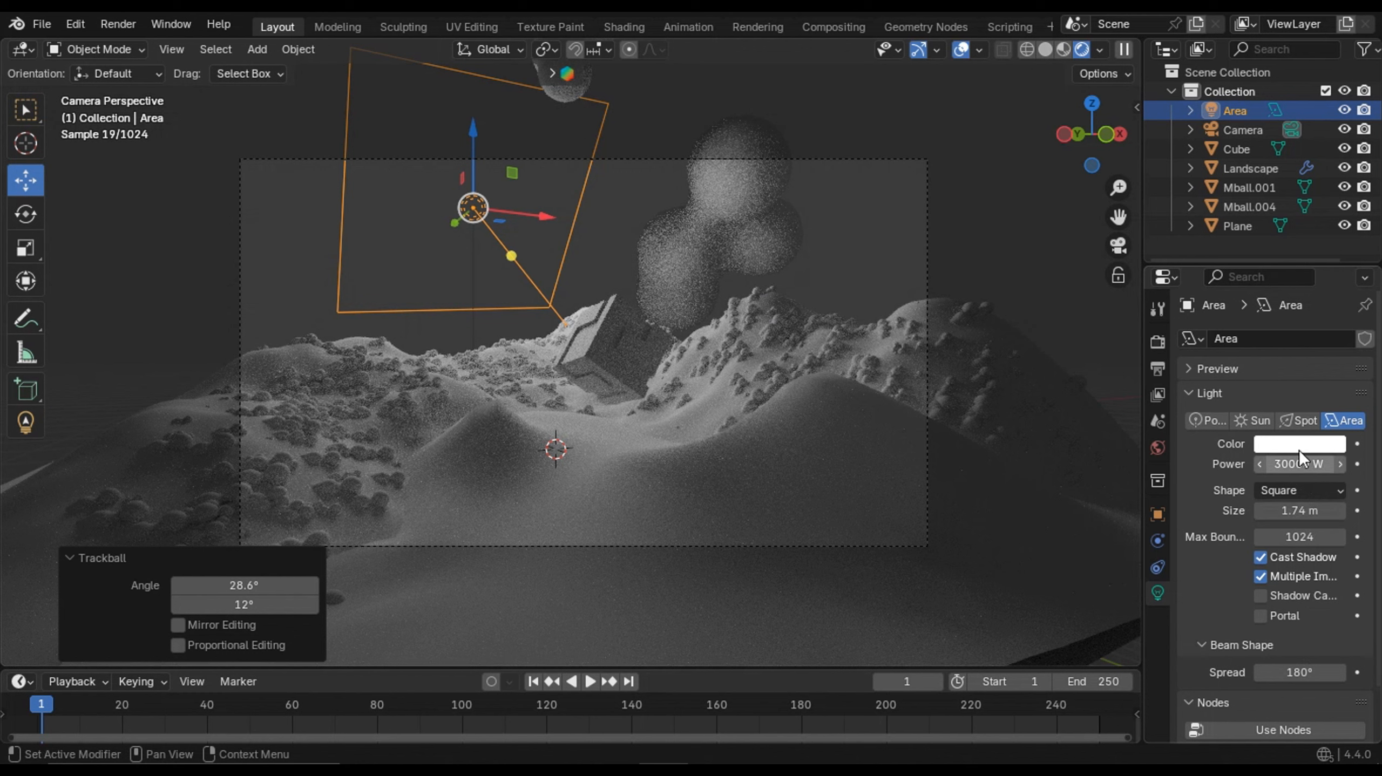
- Set the area light's power to 50000 W
click(1304, 465)
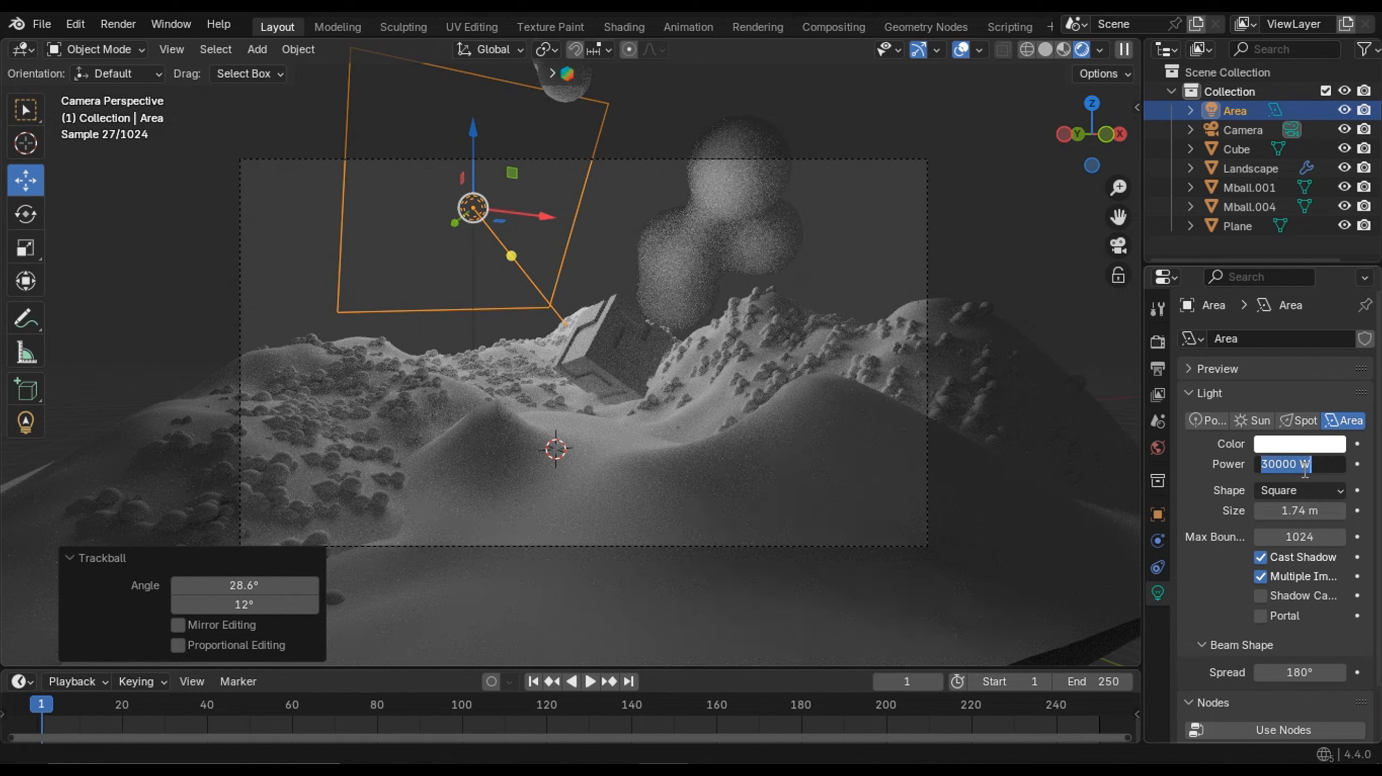
key(BackSpace)
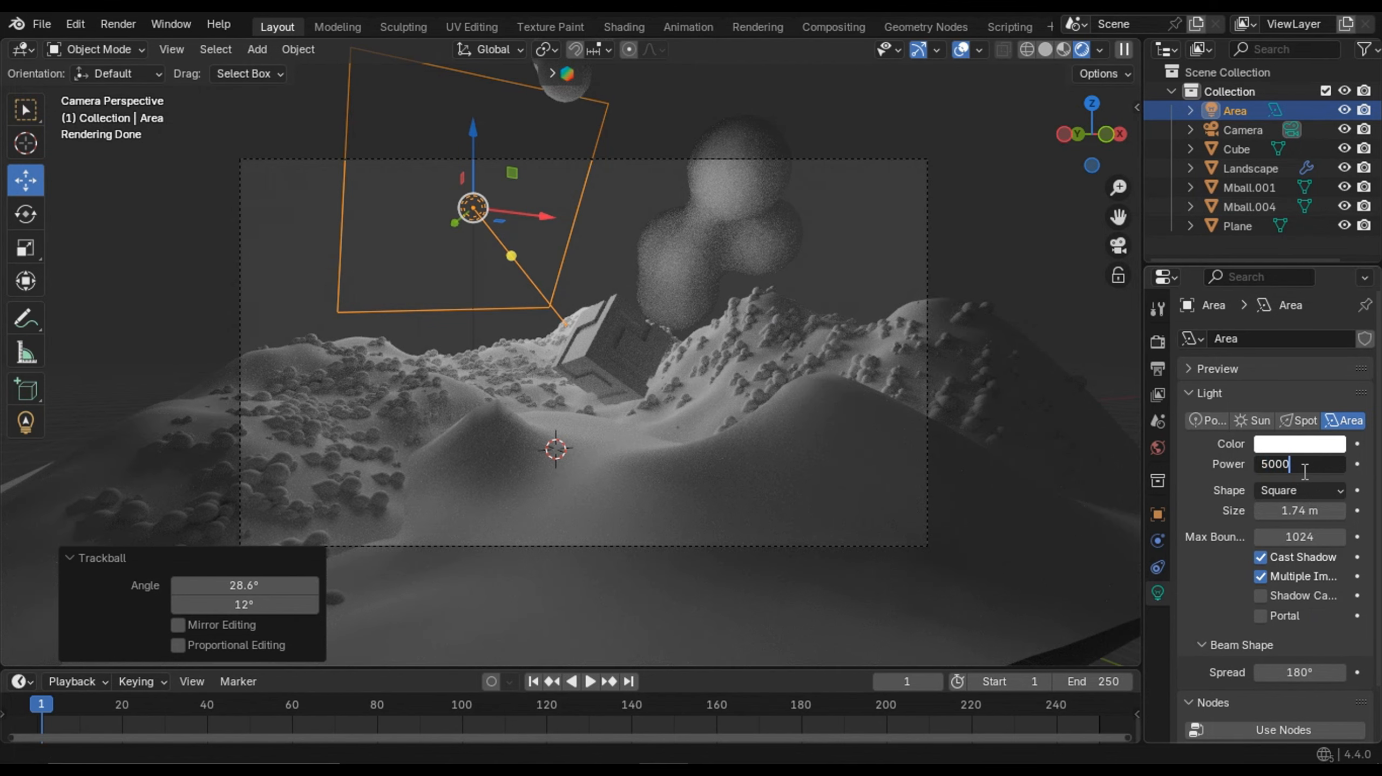
key(Return)
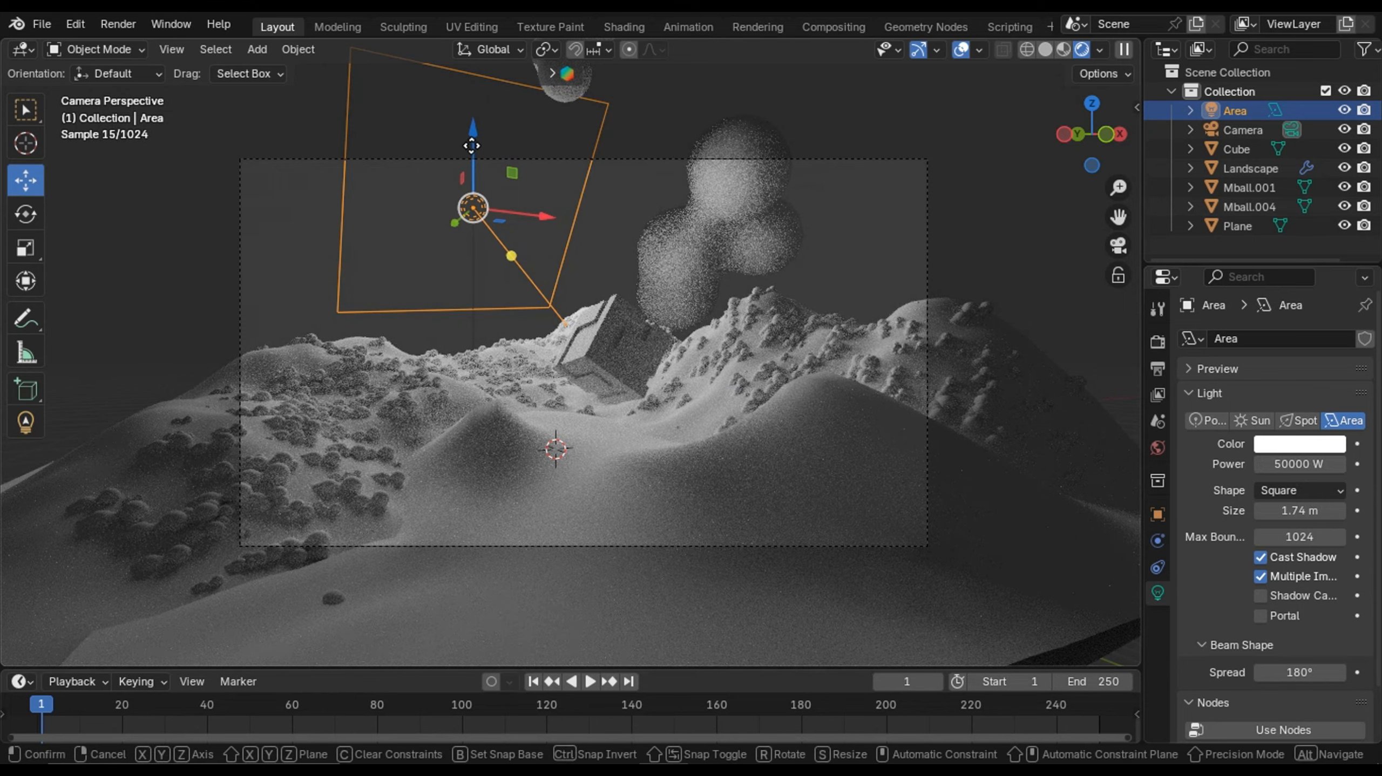
- Lower the area light about 0.58 m along Z and tint its colour pale yellow
drag(472, 145, 471, 147)
click(1321, 444)
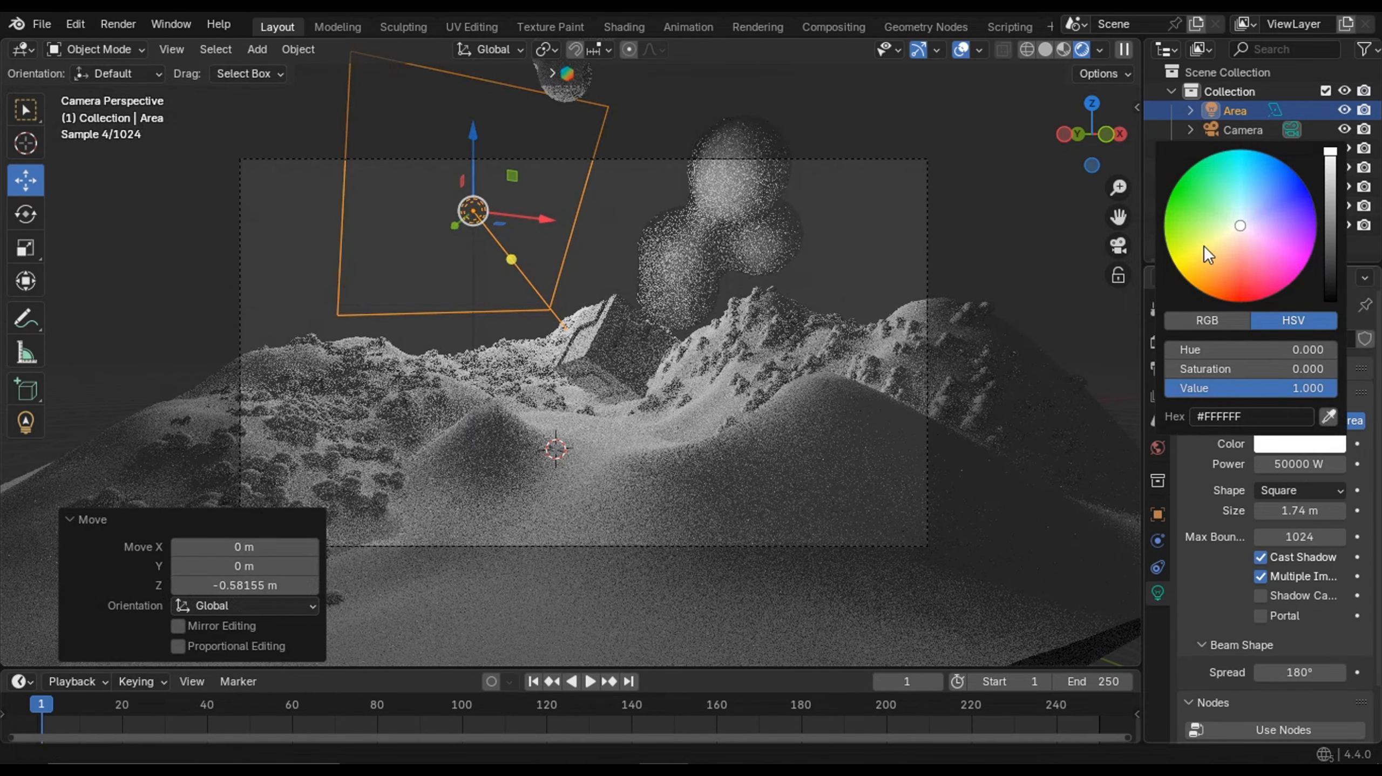
drag(1248, 228, 1220, 243)
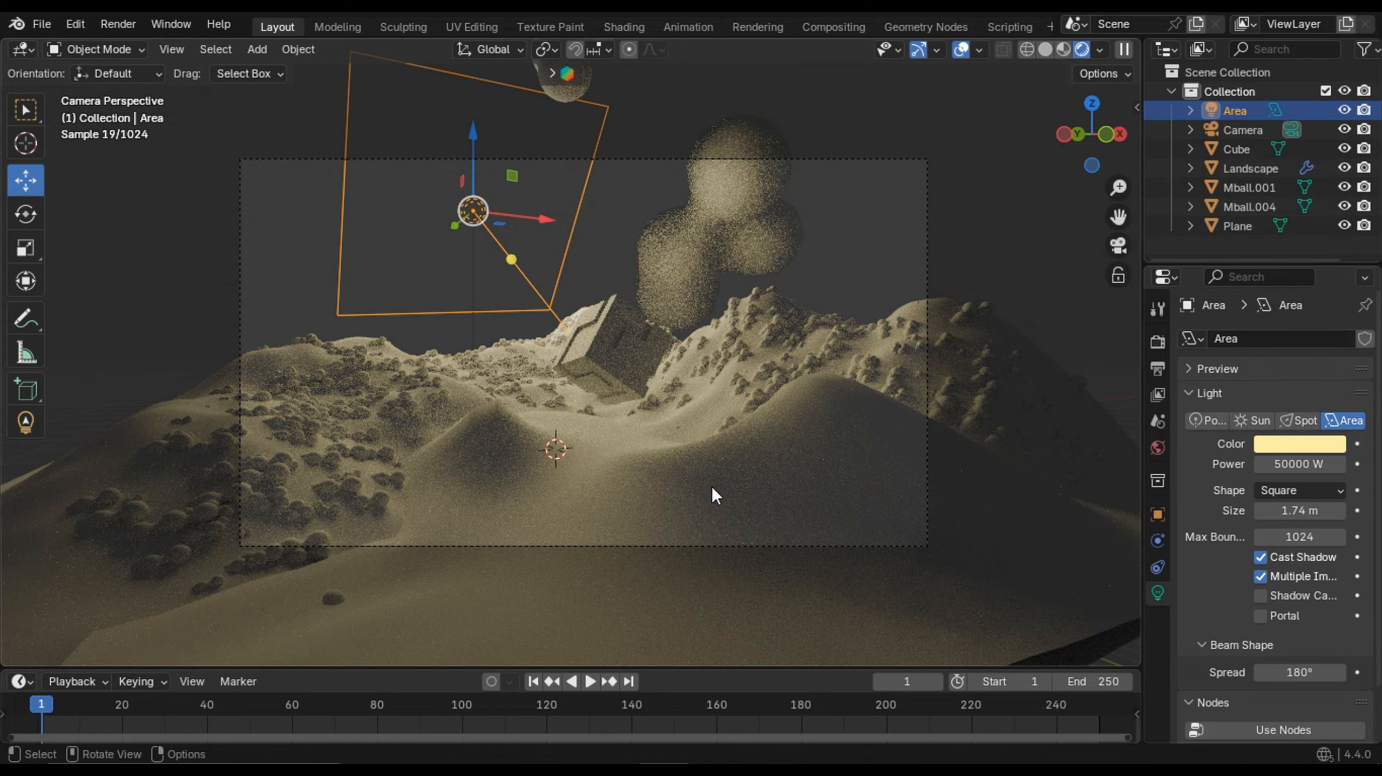
- Give the world background a Sky Texture of type Hosek / Wilkie with a ground albedo of about 0.205
click(1157, 447)
click(1261, 456)
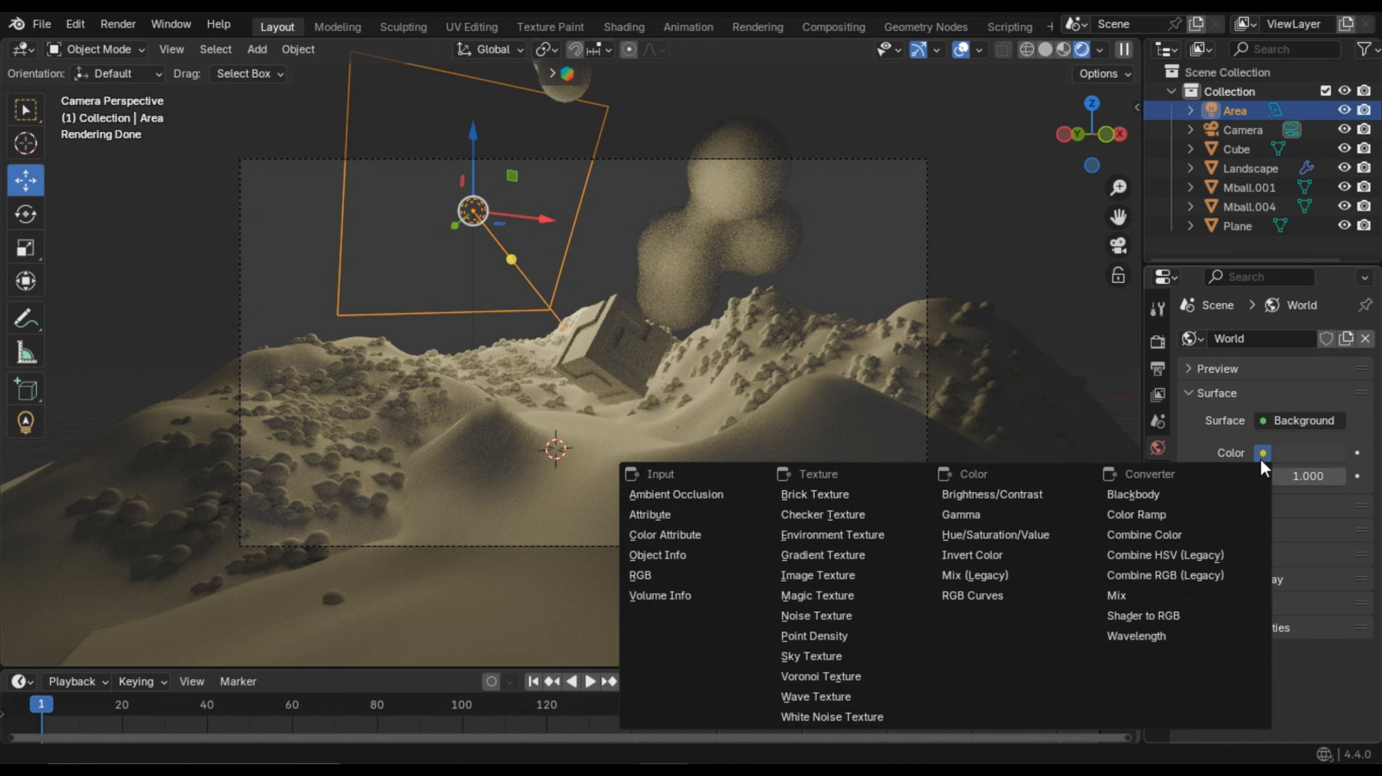
click(868, 652)
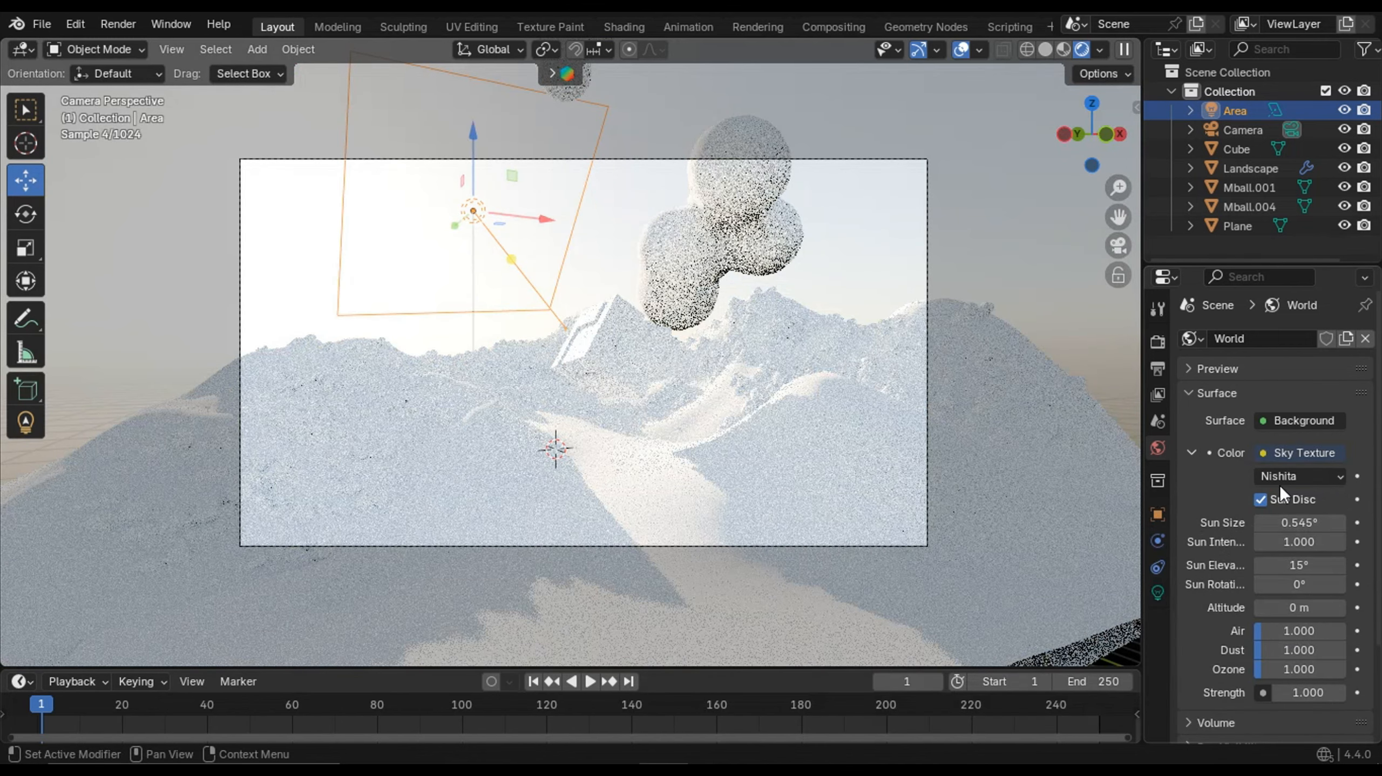
scroll(1313, 516, down, 5)
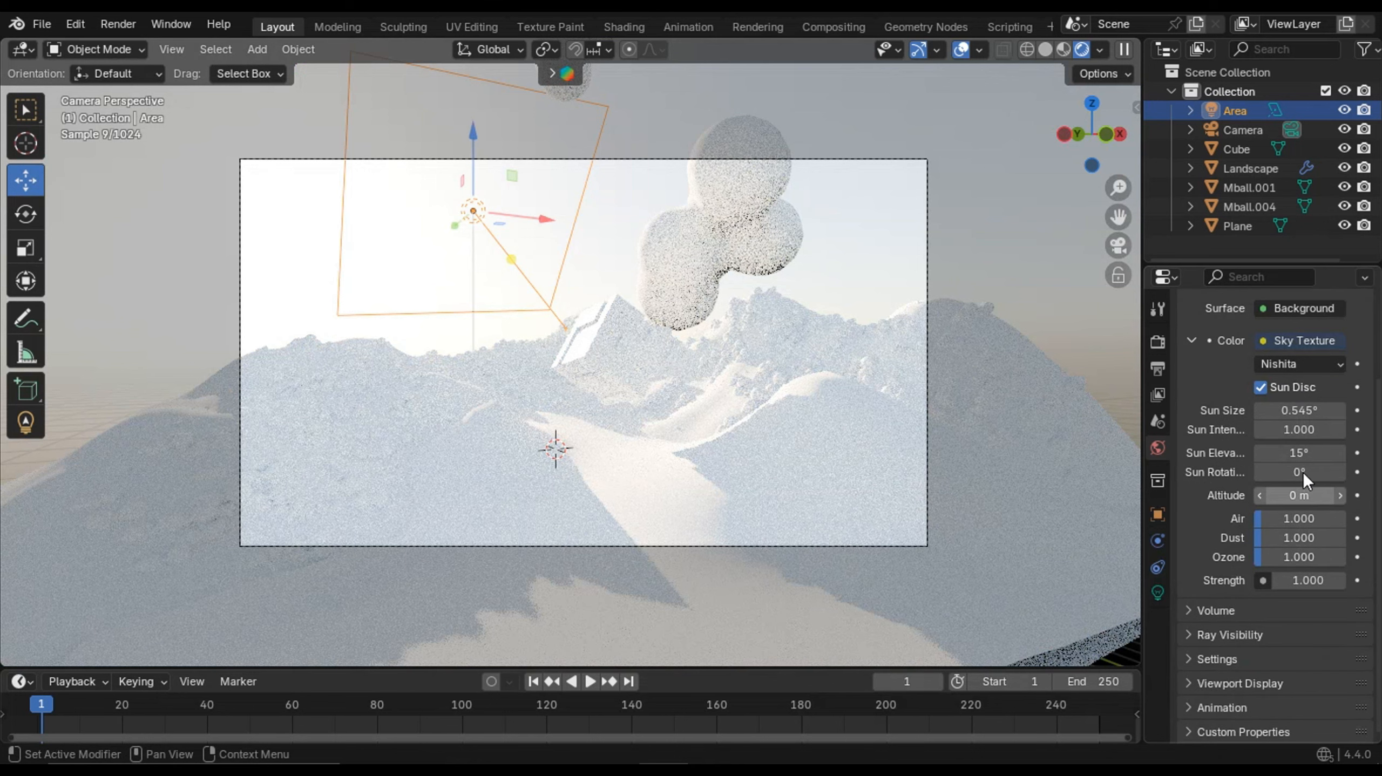
click(1293, 362)
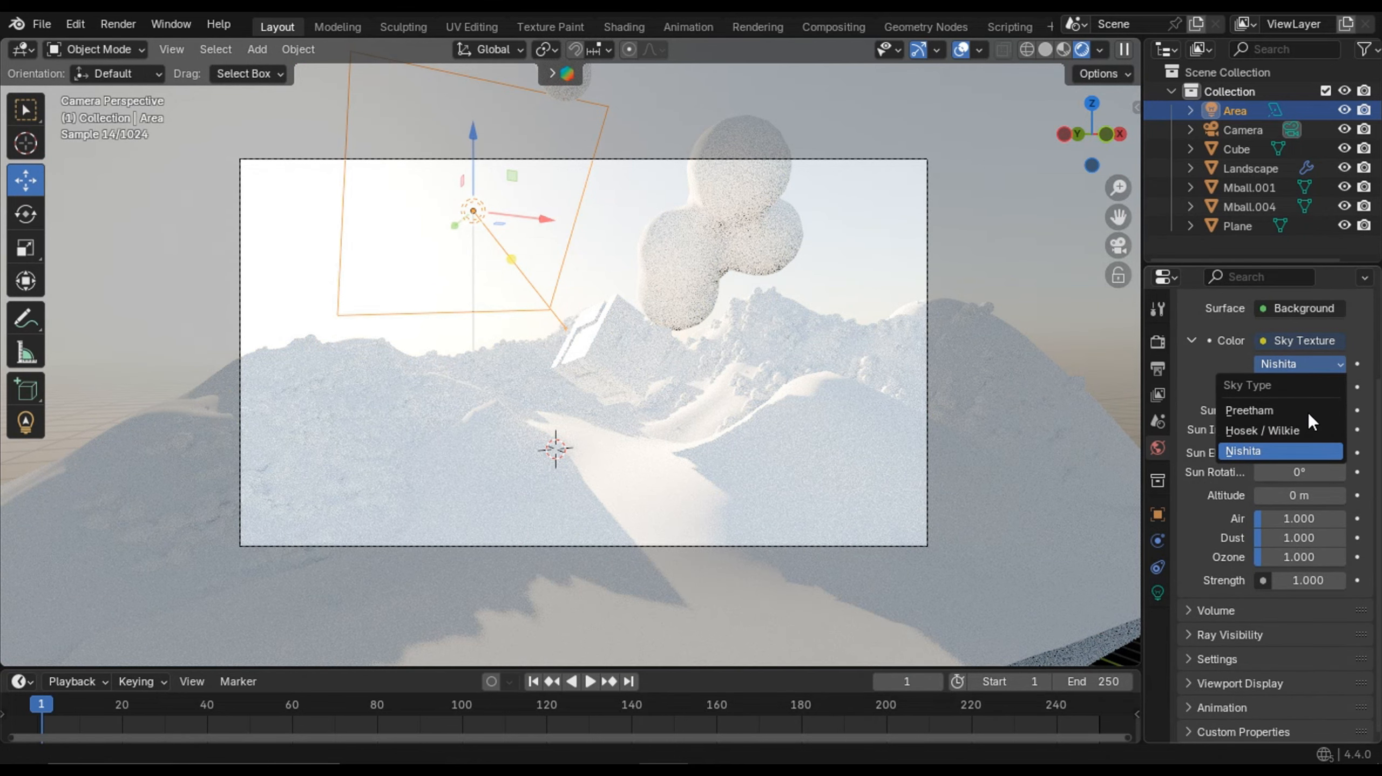
click(1305, 431)
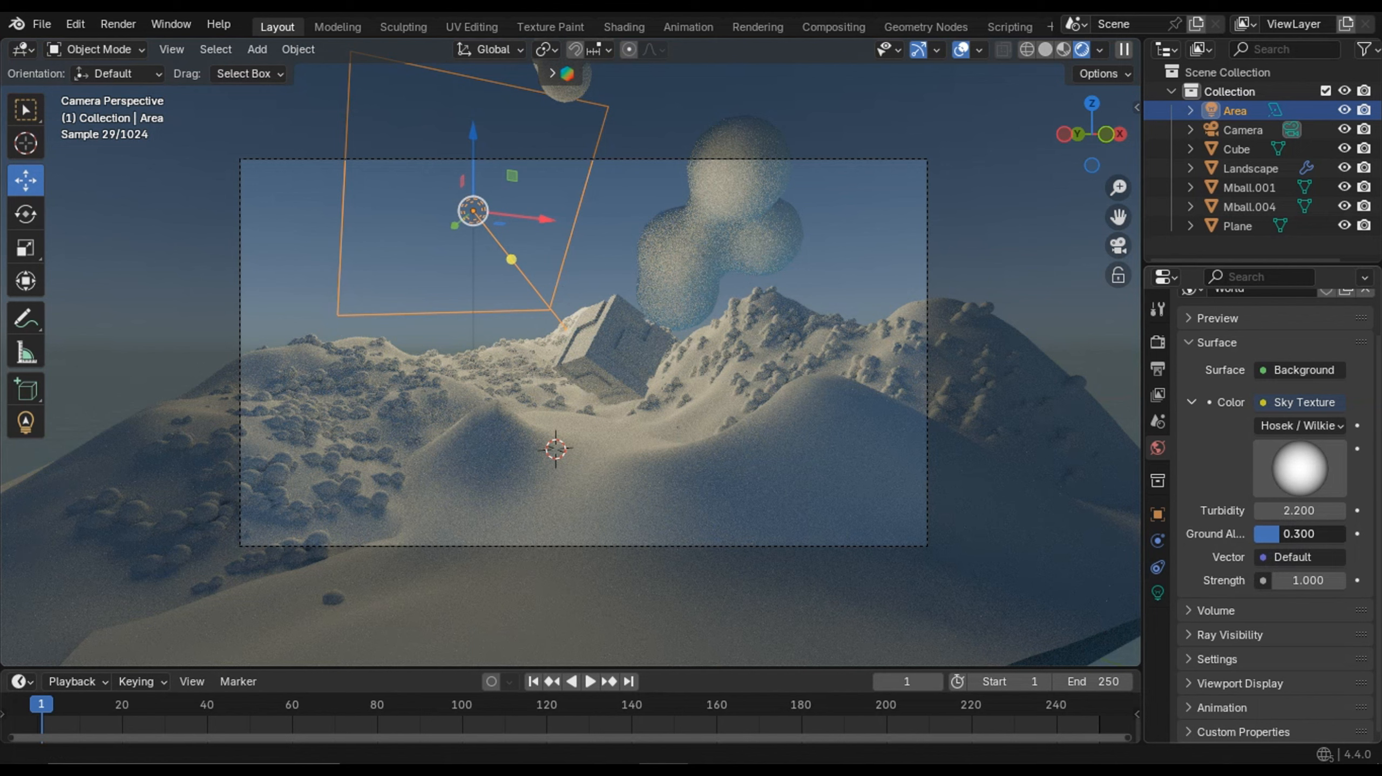
drag(1299, 533, 1291, 534)
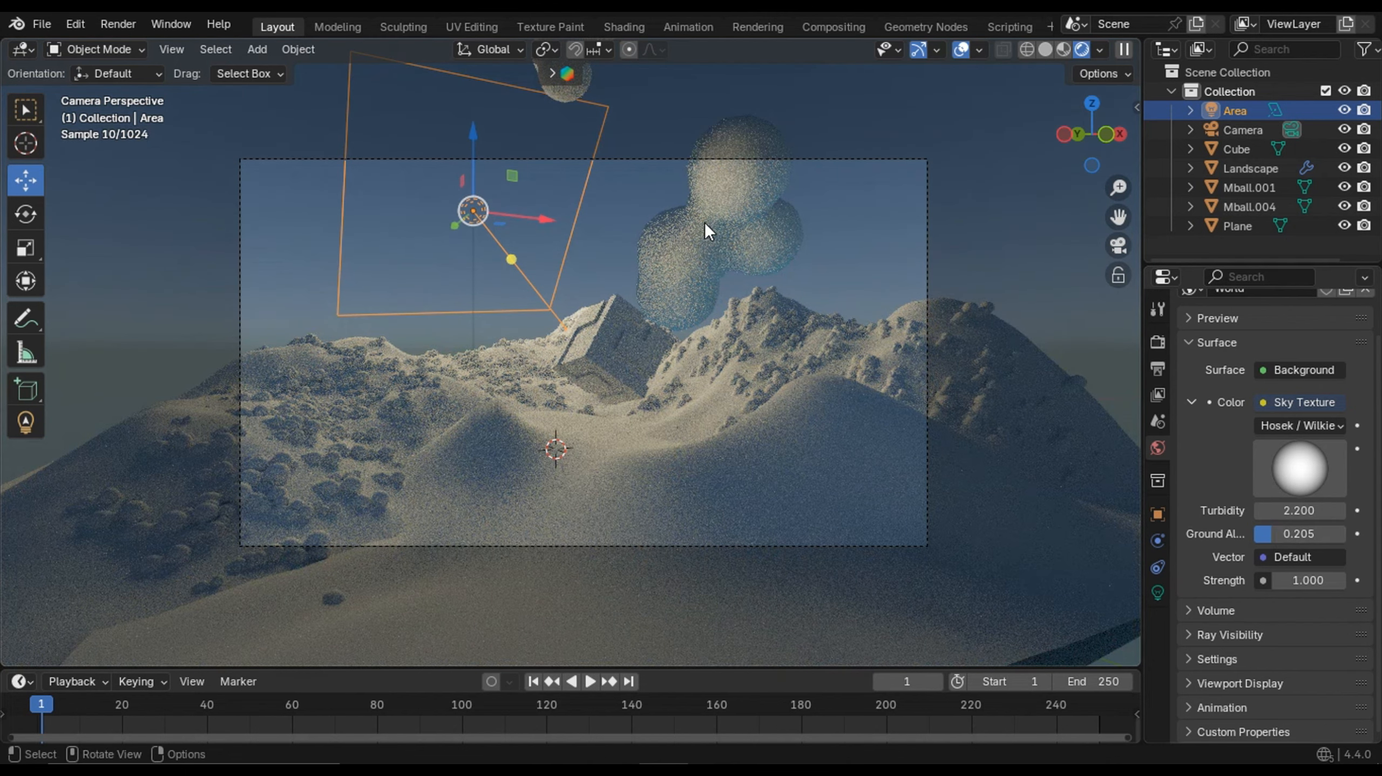
- Switch to the Shading workspace, widen the 3D viewport and node editor, and show the camera view in Rendered shading
click(637, 28)
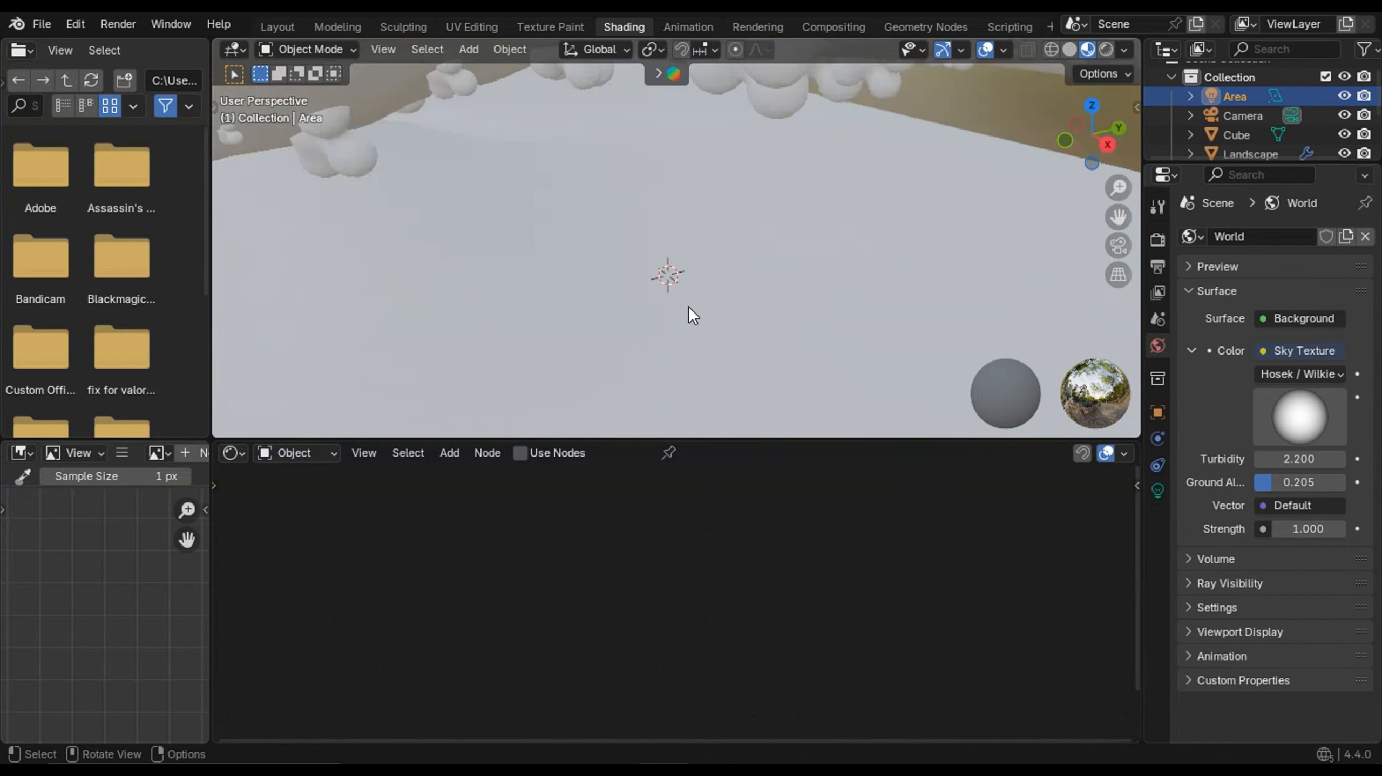
mouse_move(212, 436)
mouse_down()
mouse_move(212, 456)
mouse_move(191, 451)
mouse_up()
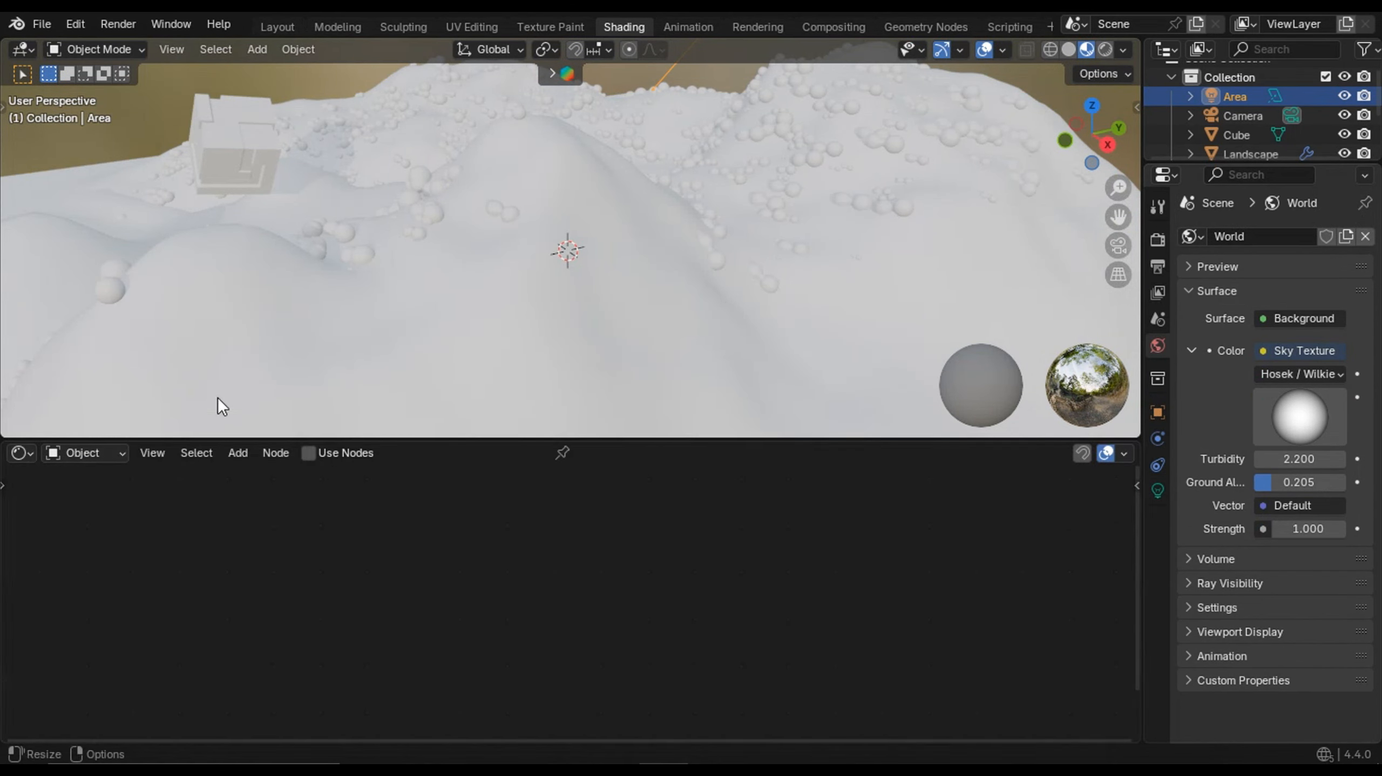
scroll(441, 315, down, 3)
scroll(392, 291, down, 3)
key(KP_0)
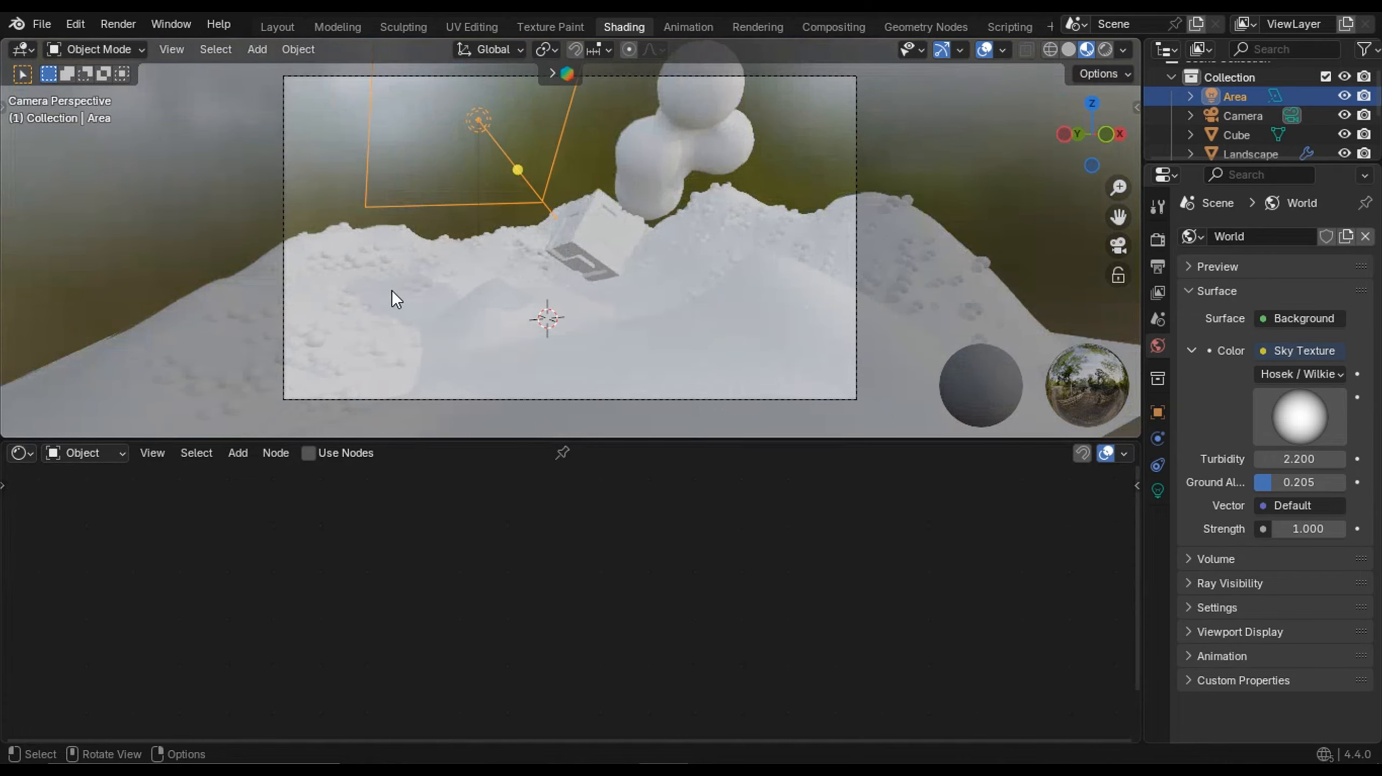
scroll(462, 237, up, 1)
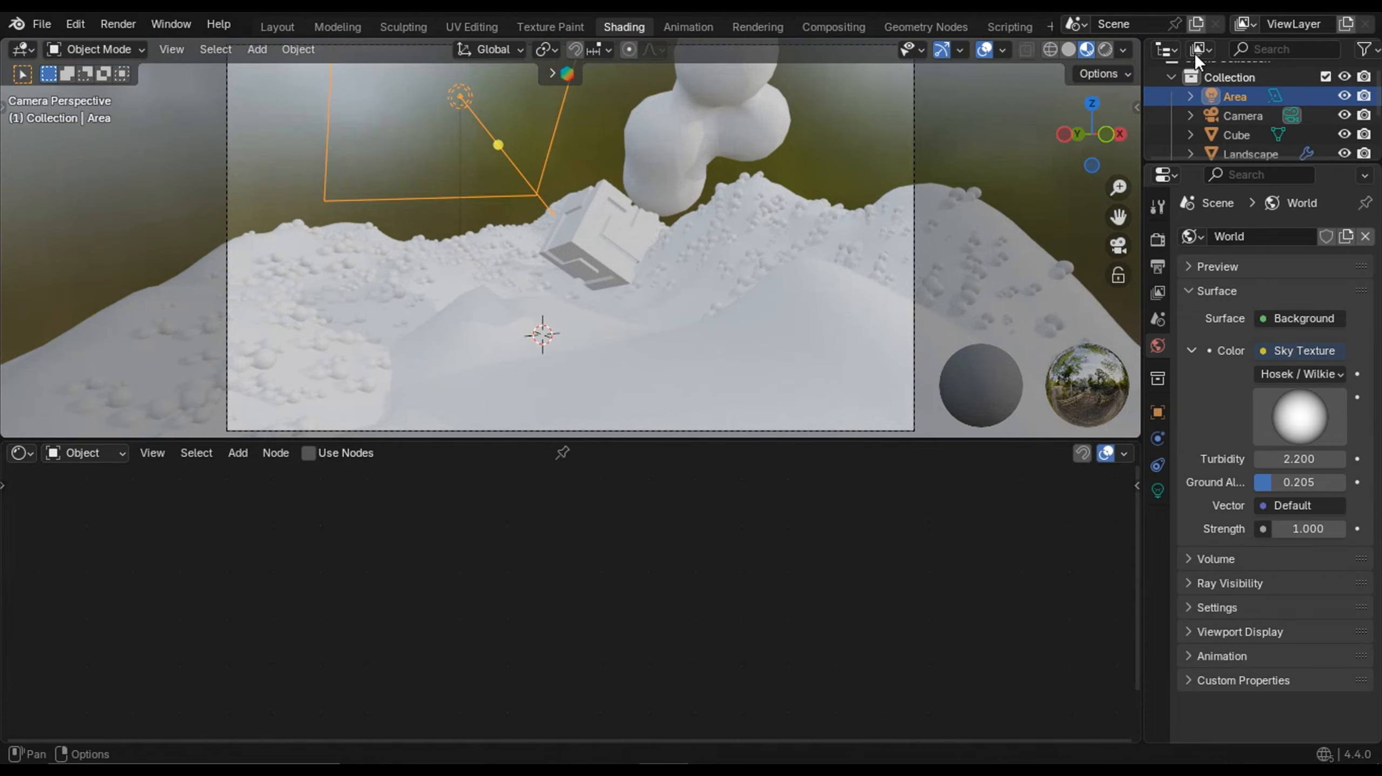
click(1103, 50)
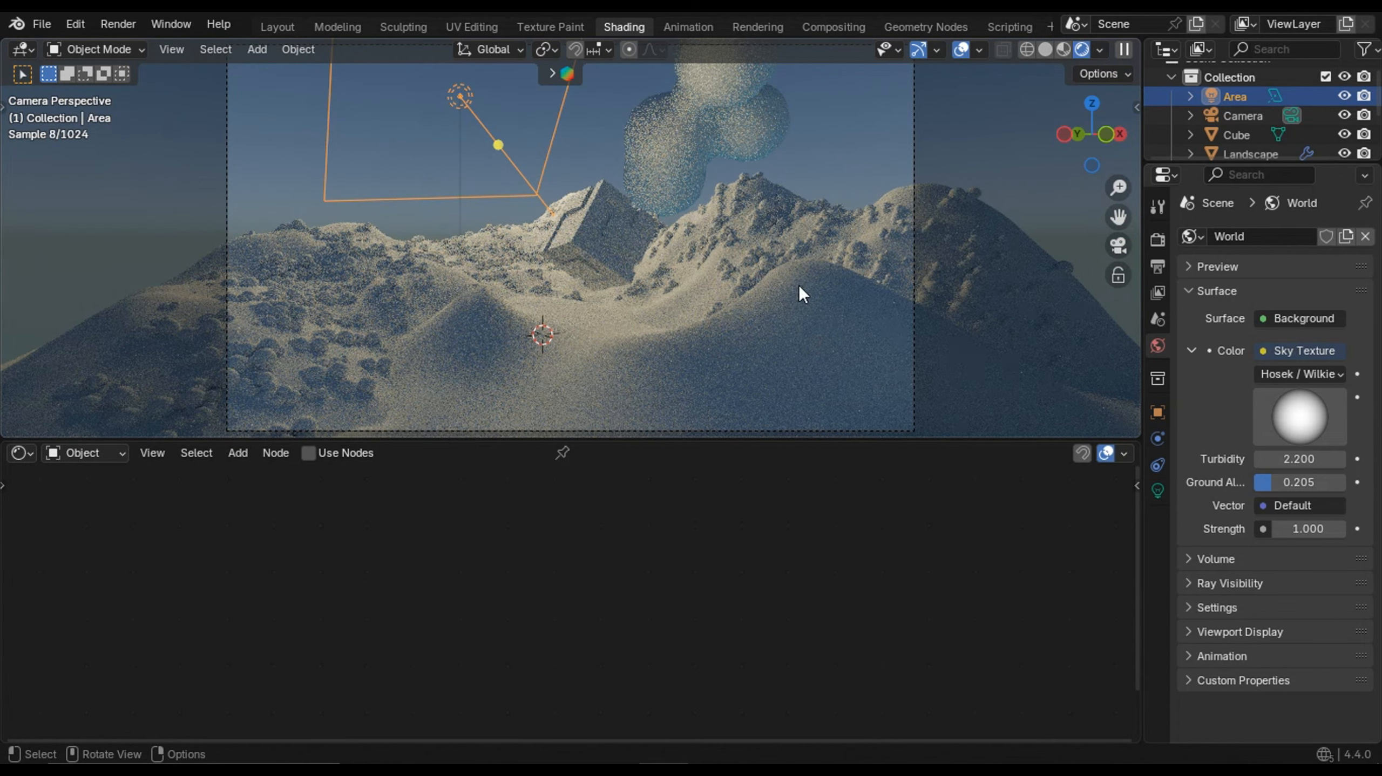
- Select the grooved cube and make its Material.001 slot active so its shader nodes can be edited
click(769, 205)
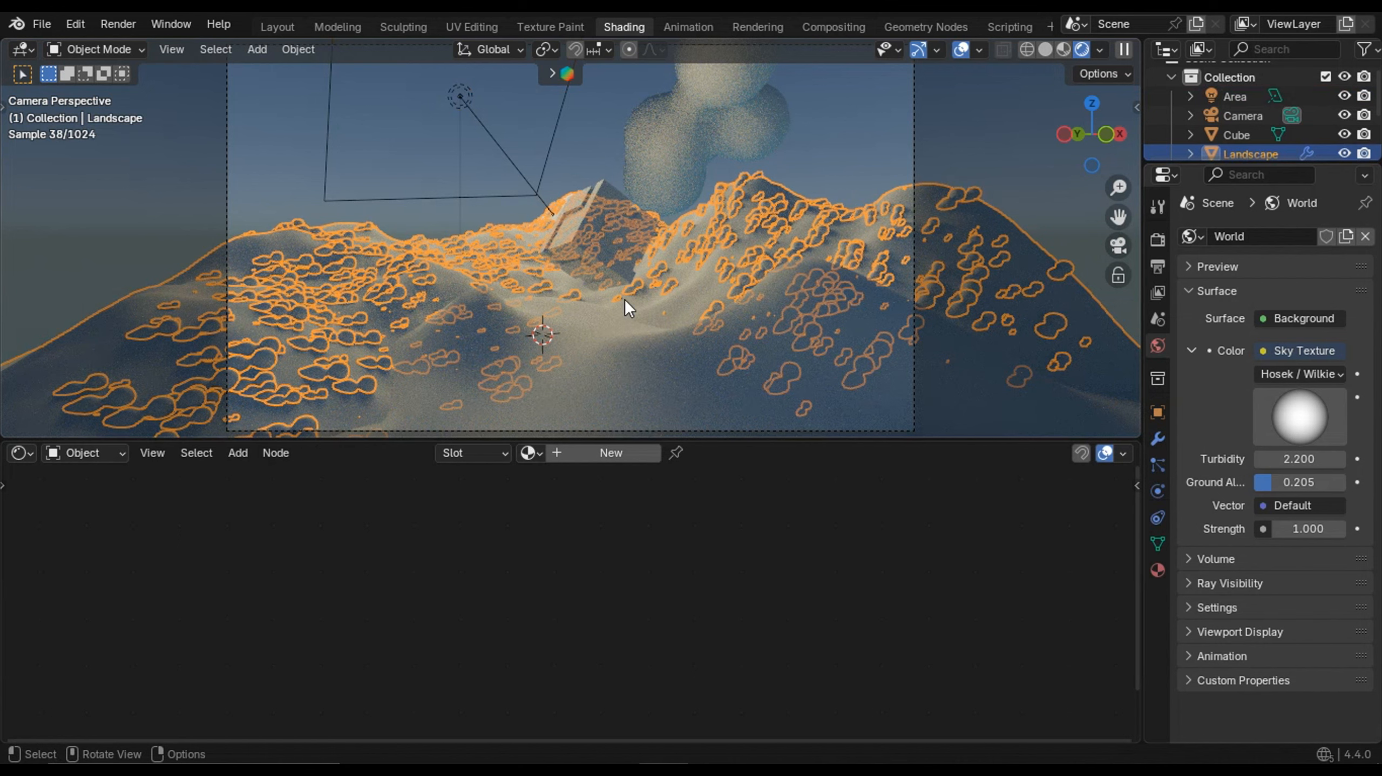
click(609, 184)
scroll(652, 576, up, 4)
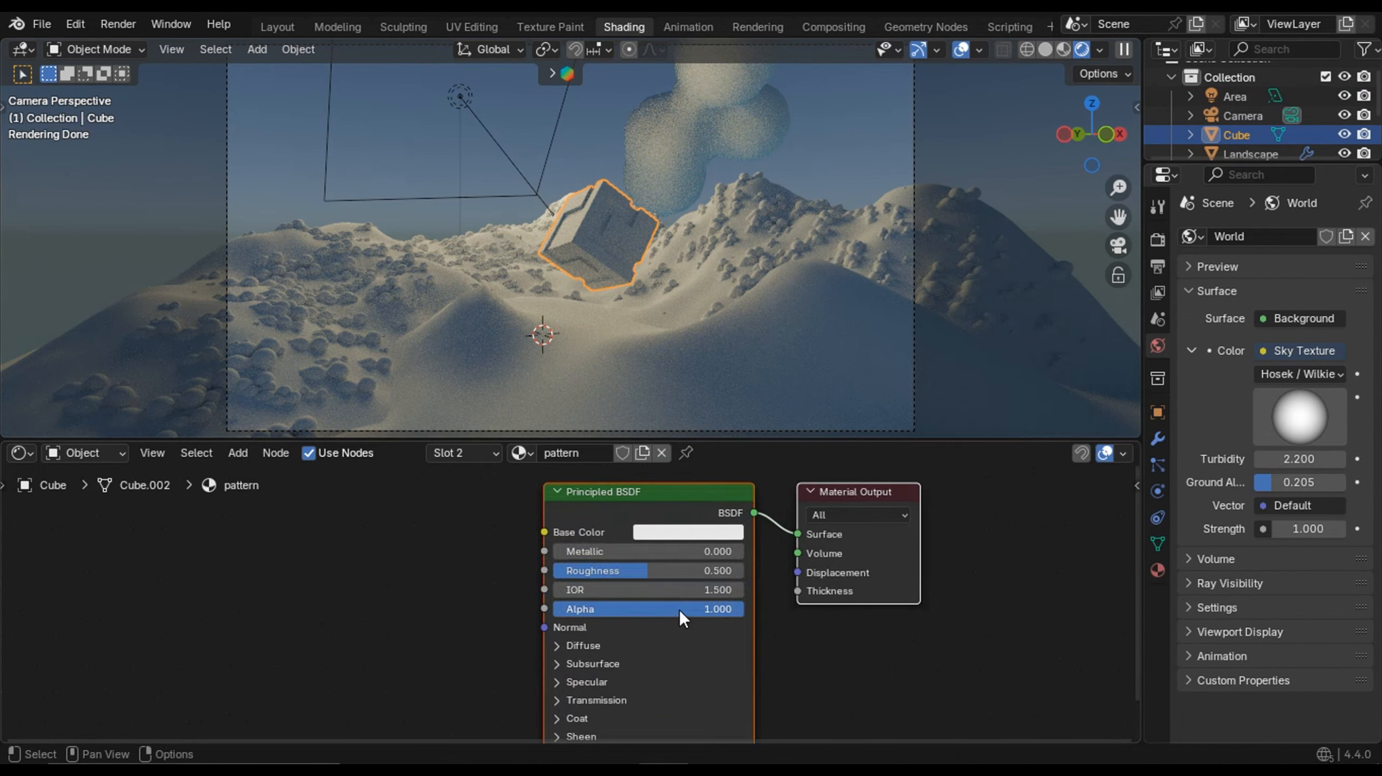
scroll(669, 601, down, 1)
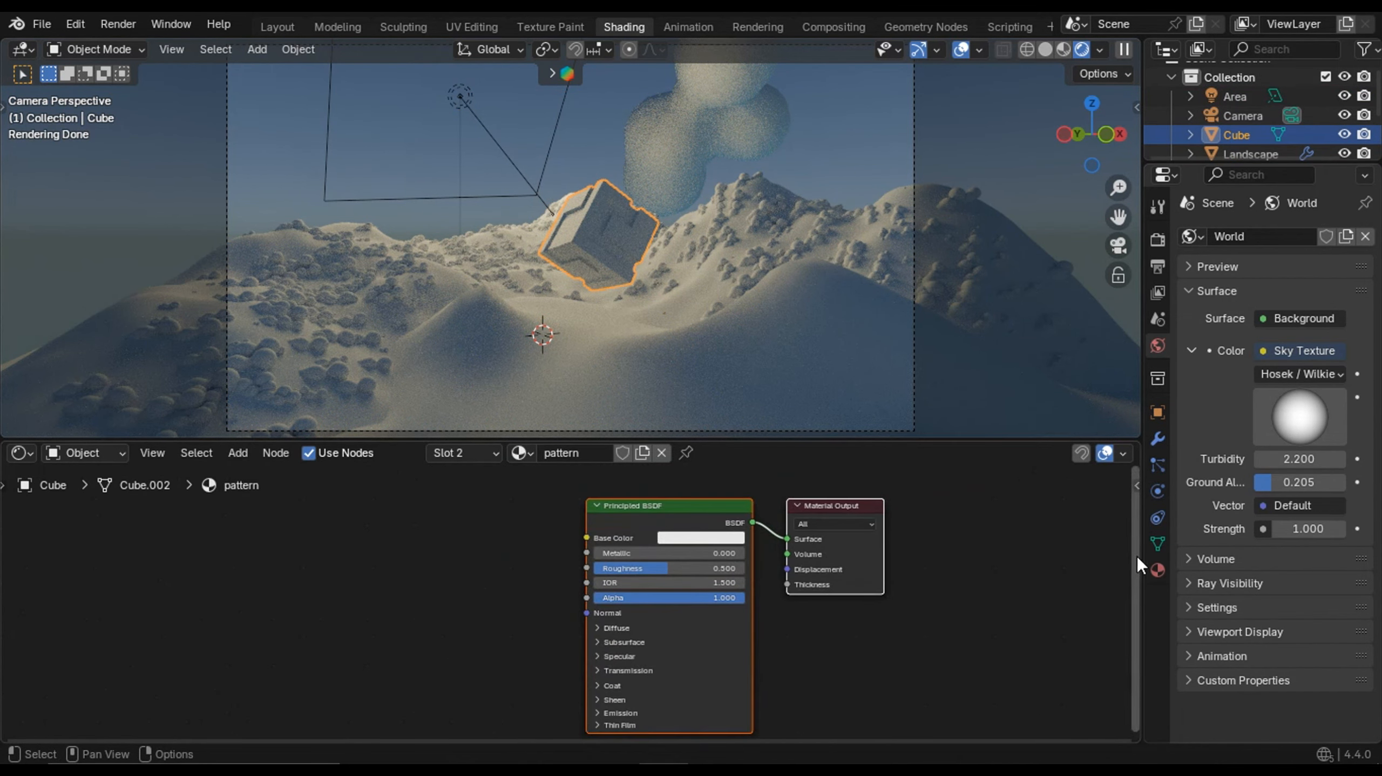
click(1155, 566)
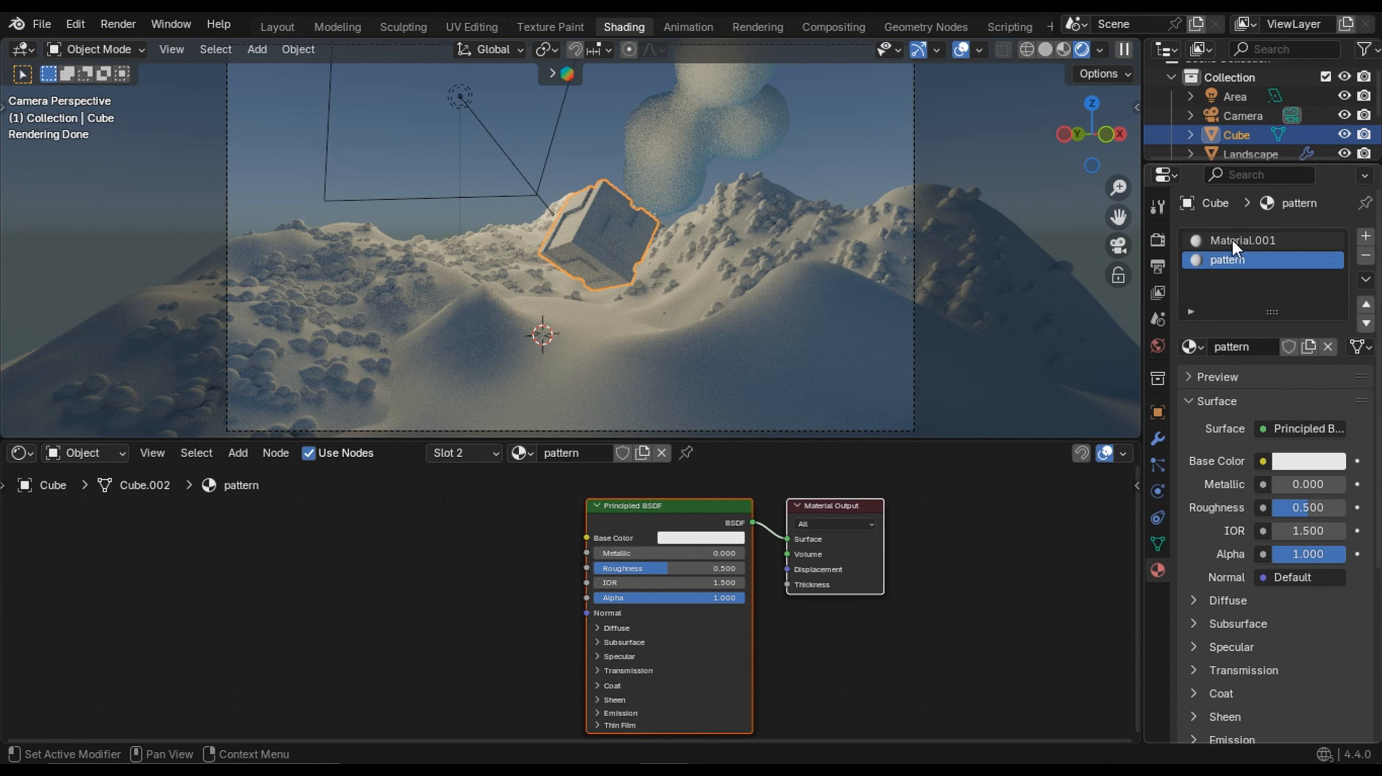
scroll(812, 570, up, 1)
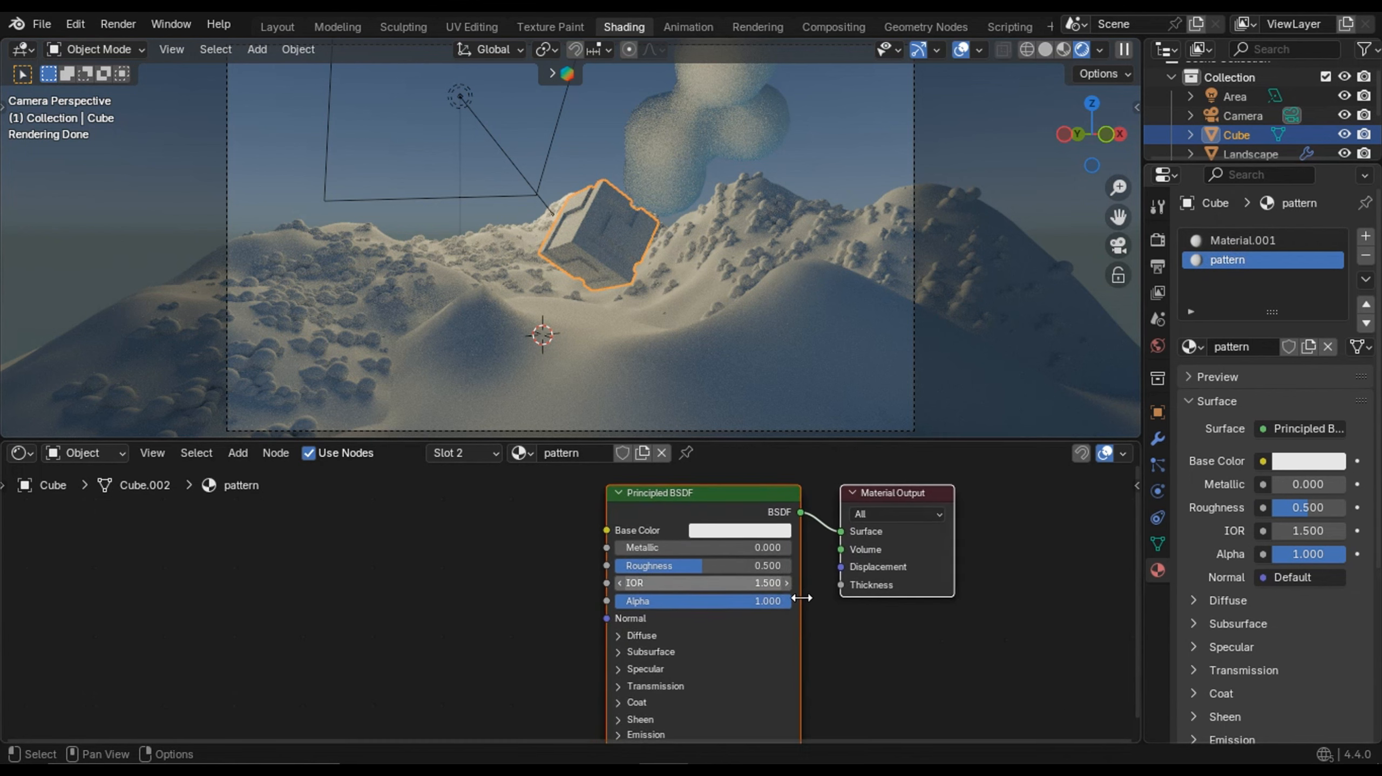
middle_drag(801, 598, 840, 630)
click(1234, 242)
scroll(635, 585, up, 3)
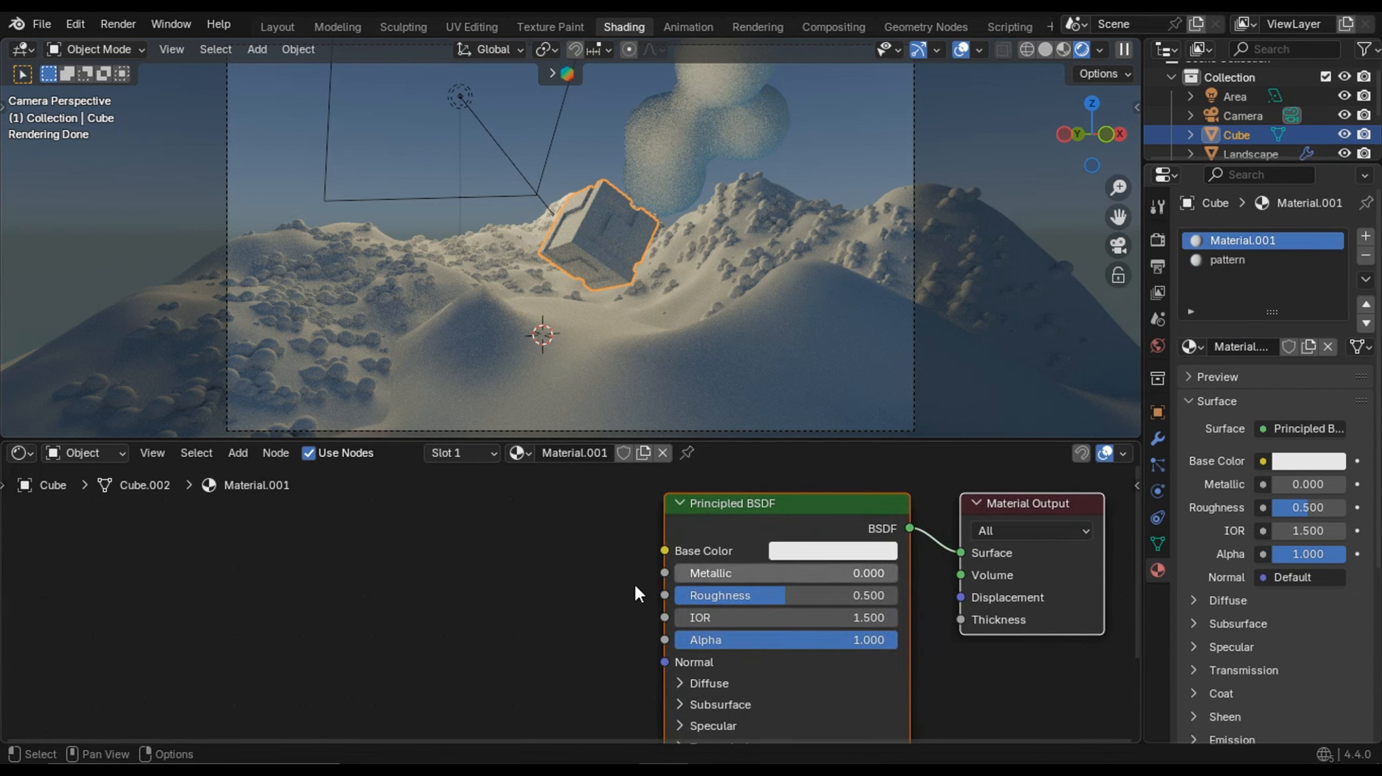
middle_drag(535, 592, 628, 593)
scroll(630, 595, down, 2)
- Add a Color Ramp node beside the Principled BSDF in Material.001
click(902, 555)
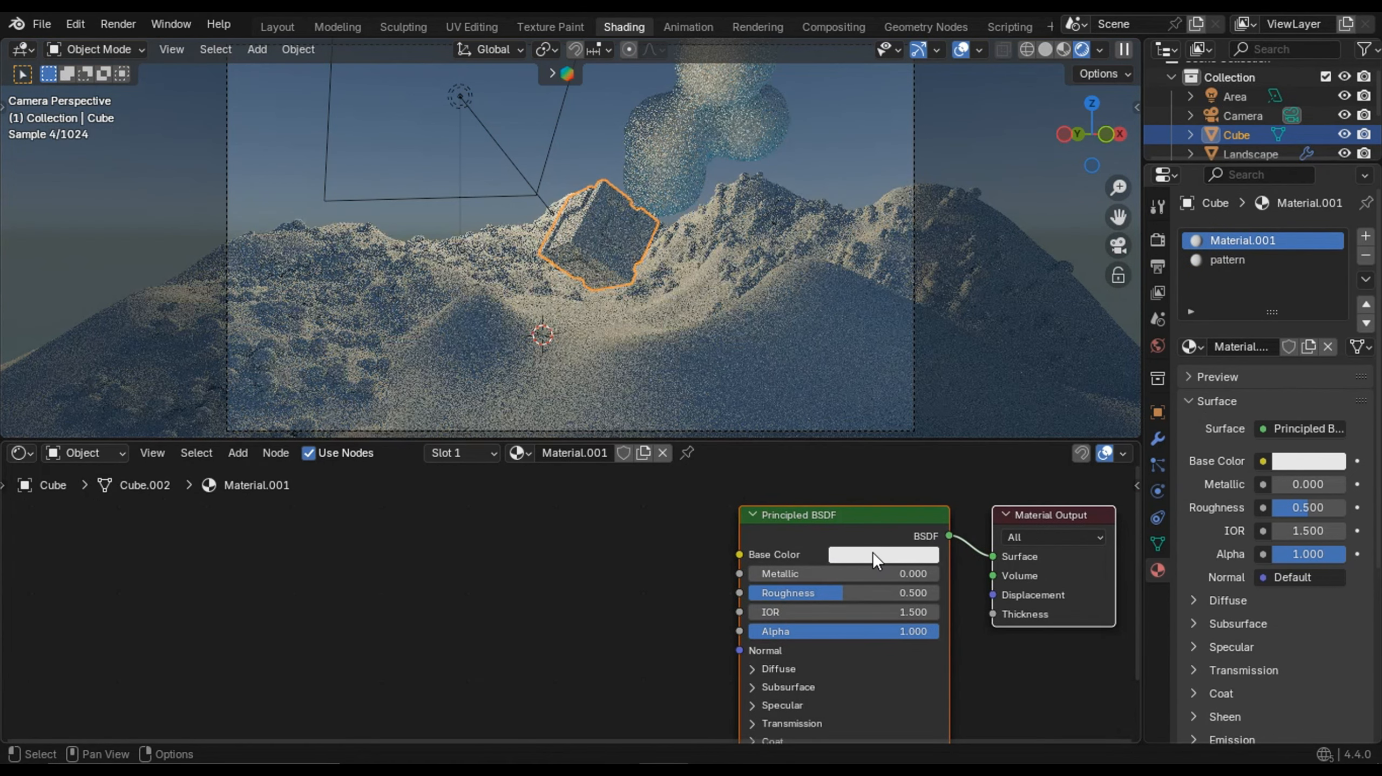
key(shift+a)
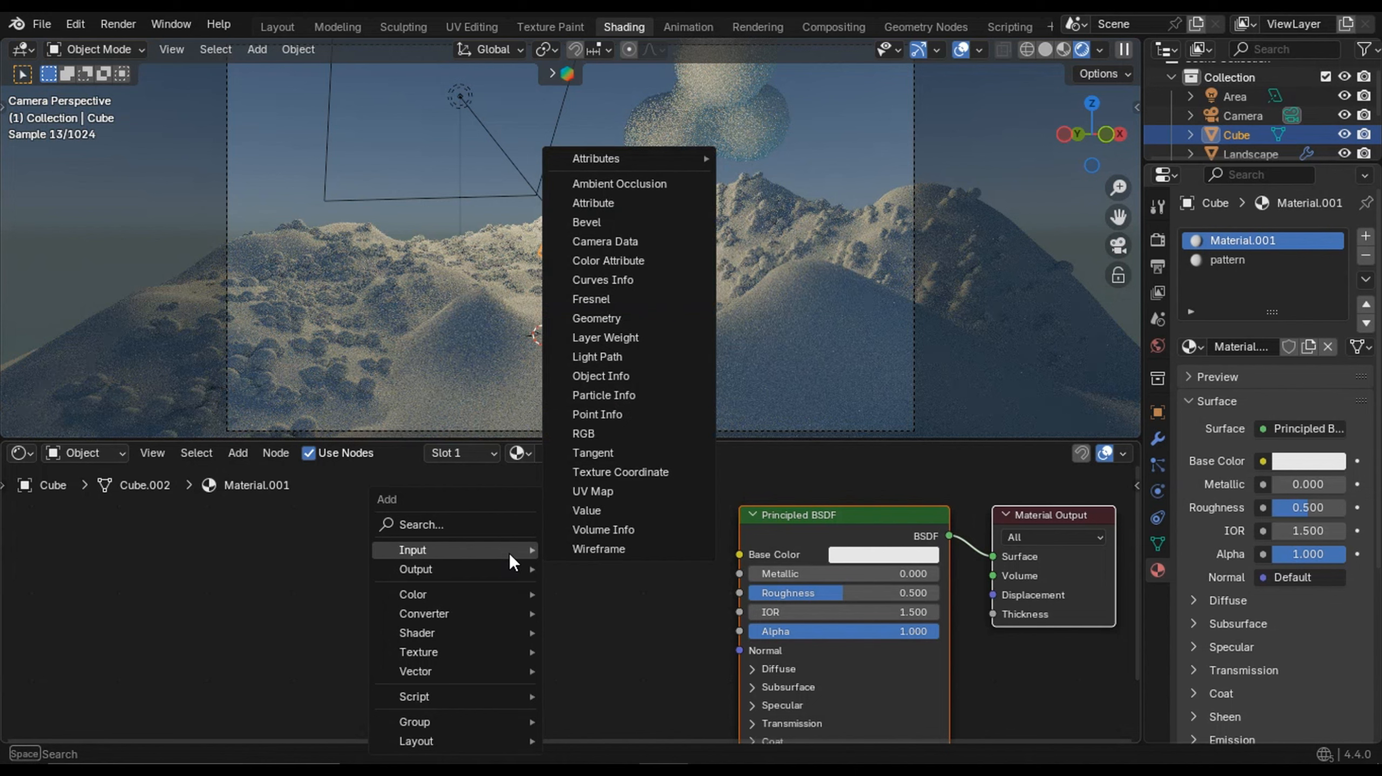
text(colo)
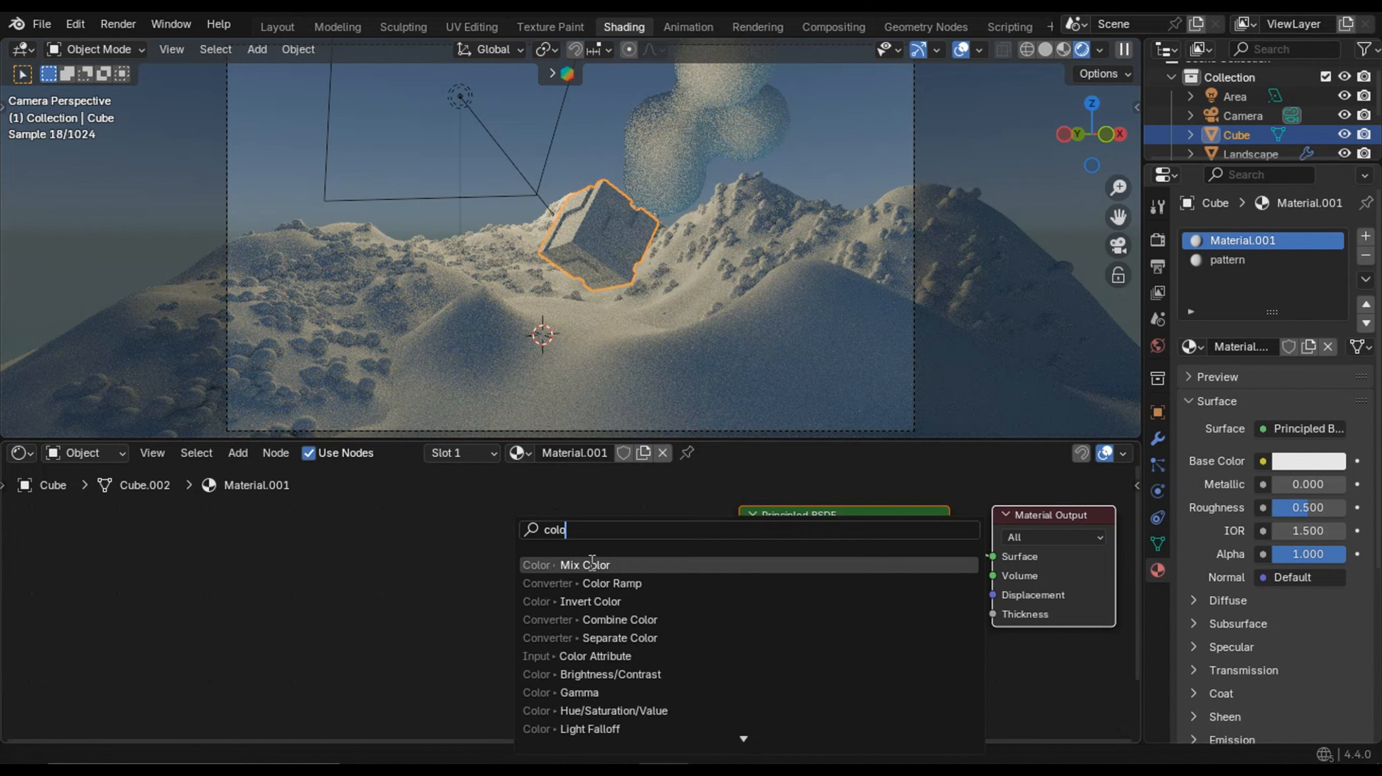
click(584, 584)
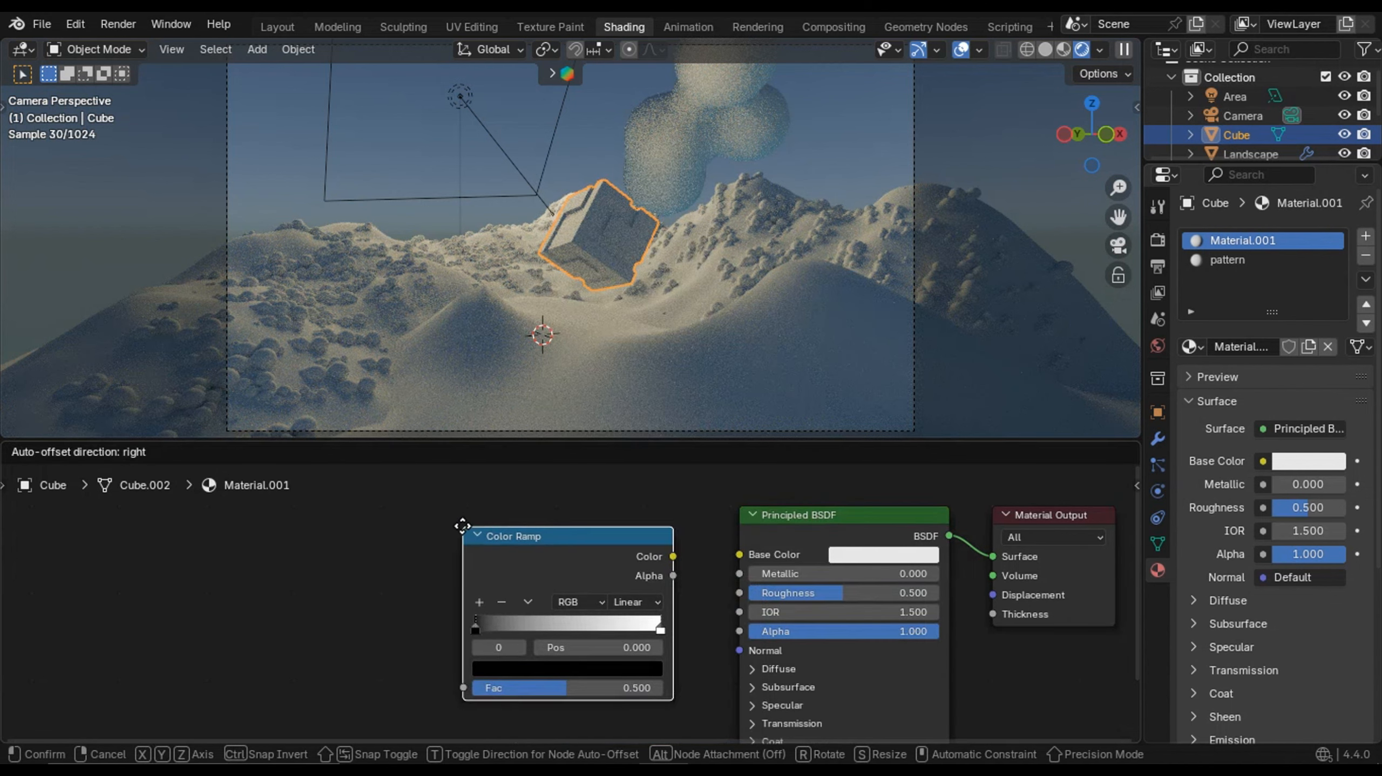
click(463, 535)
- Add a Noise Texture to Material.001, feeding its Fac into the Color Ramp and the ramp's color into the Principled BSDF's Base Color
key(shift+a)
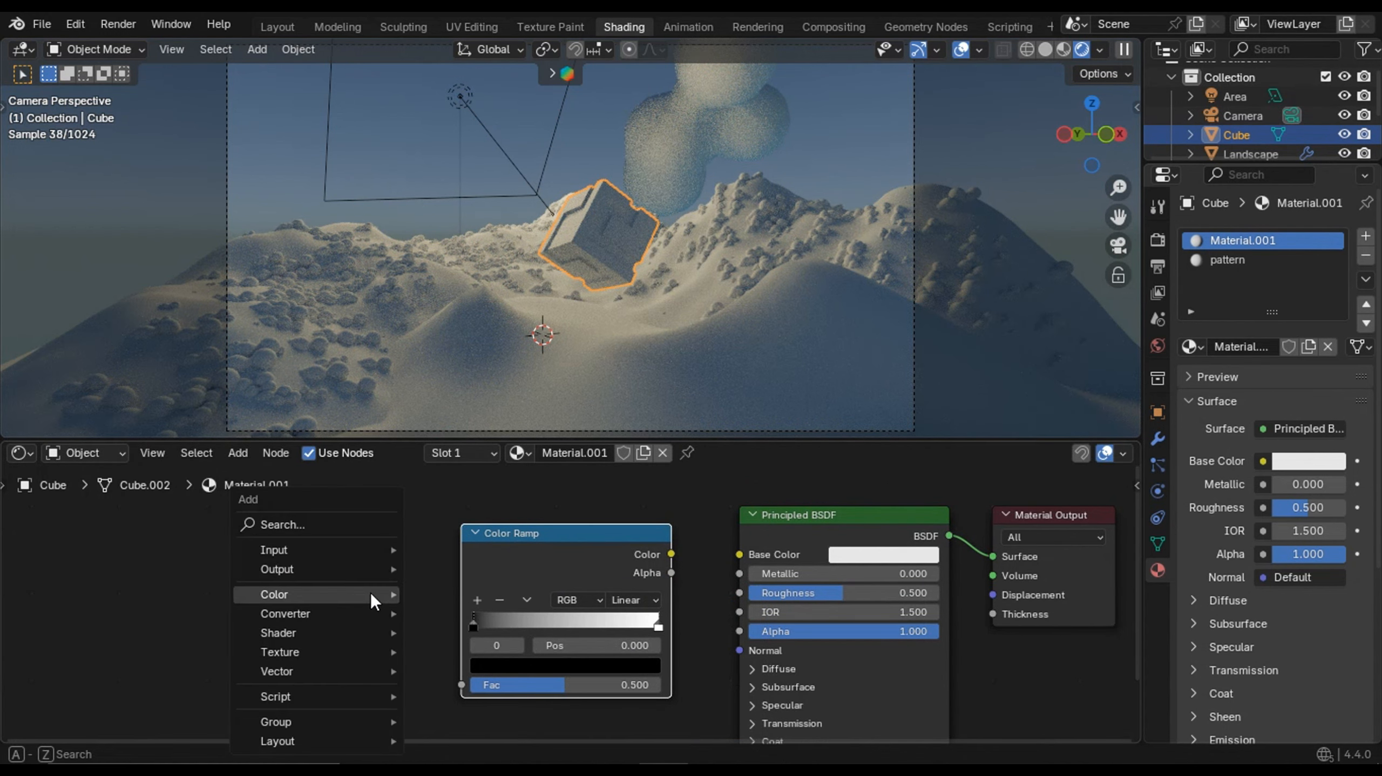
text(no)
click(430, 565)
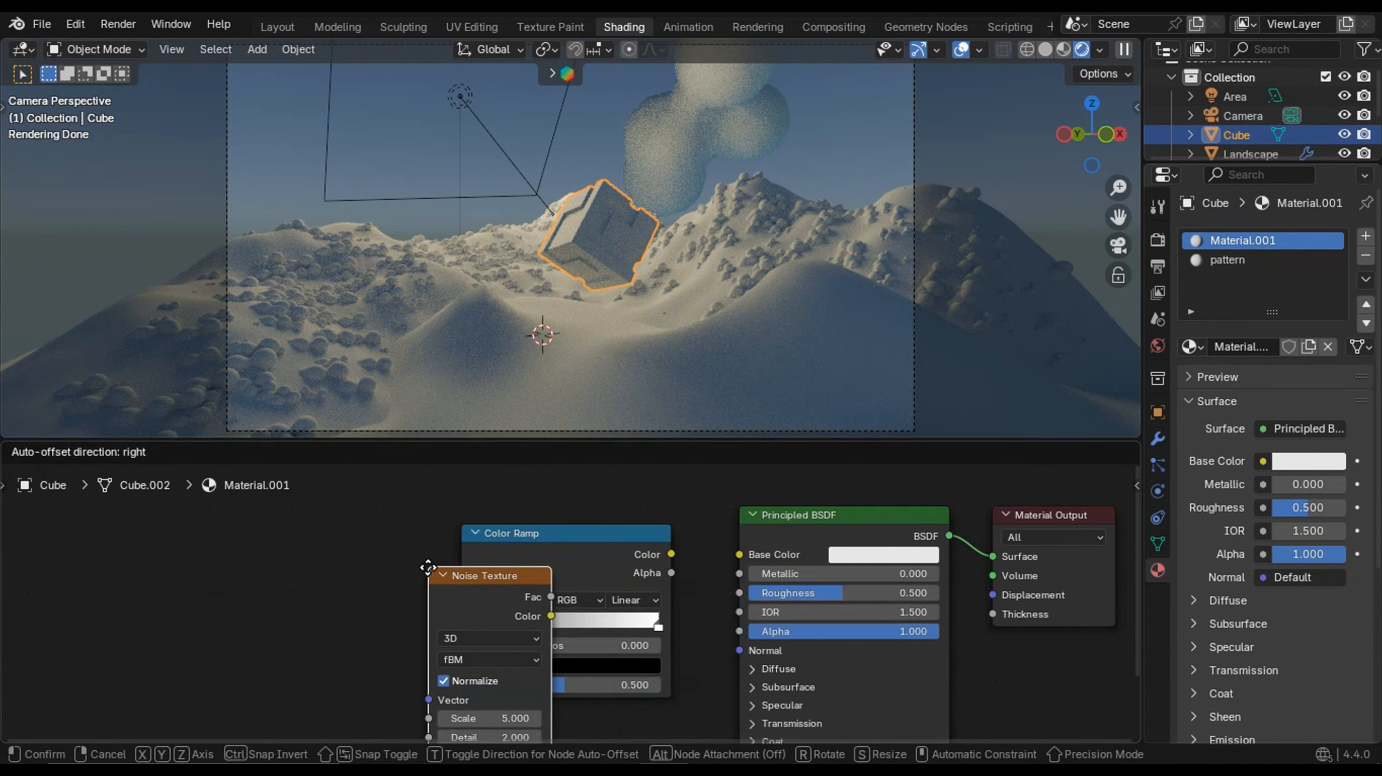
click(305, 519)
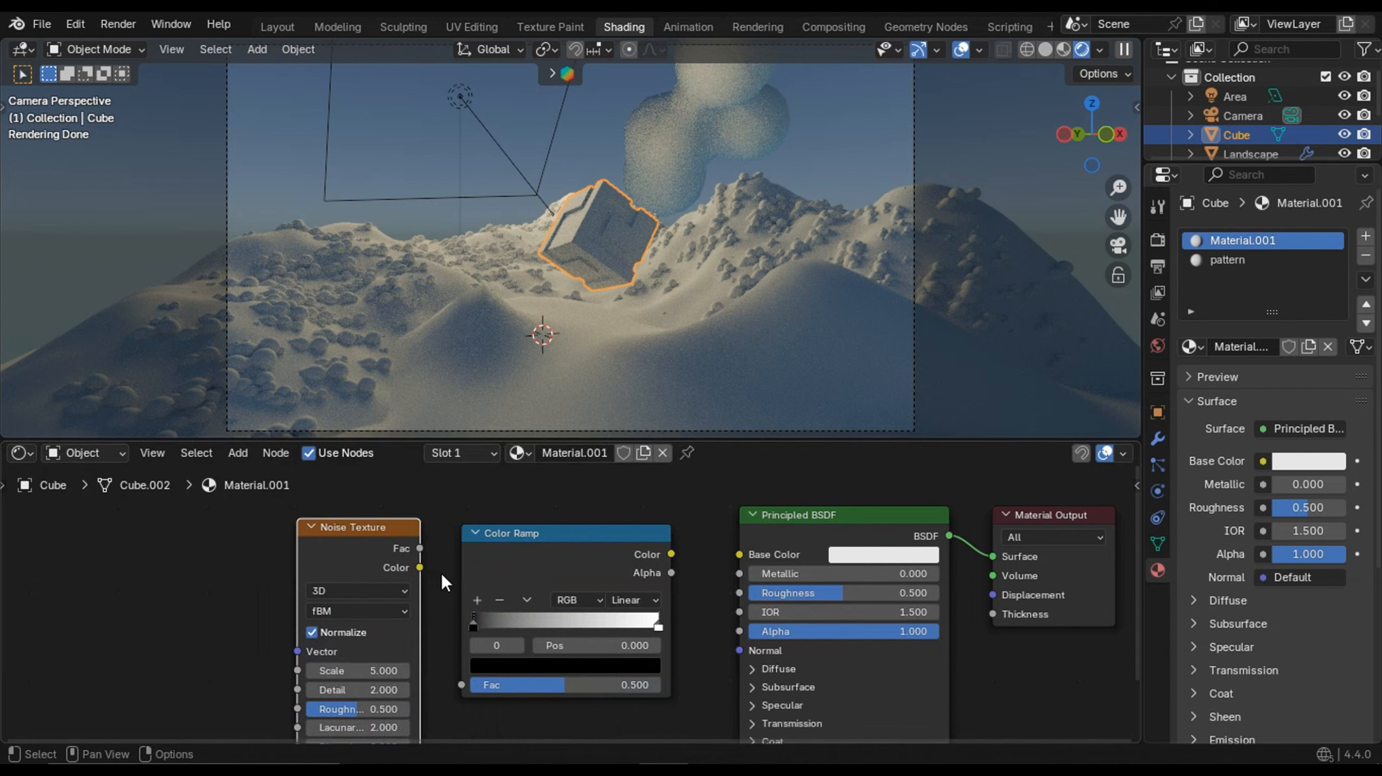
drag(419, 547, 445, 631)
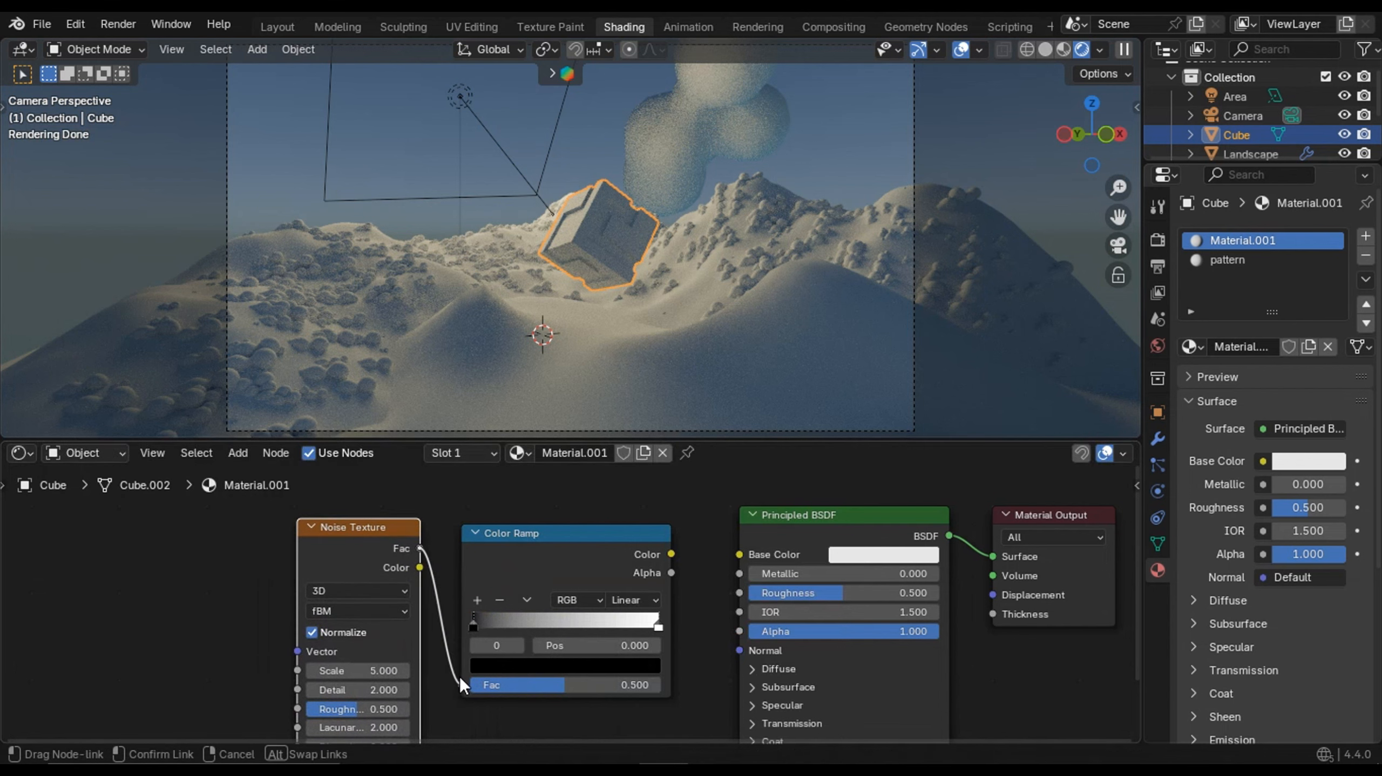
drag(460, 677, 460, 683)
drag(672, 554, 739, 554)
- Tune Material.001 with noise scale 1.060, noise detail 15, the black ramp stop at 0.398 and a lower Principled BSDF roughness
scroll(360, 669, up, 3)
middle_drag(360, 670, 318, 620)
drag(318, 620, 256, 620)
drag(463, 561, 643, 559)
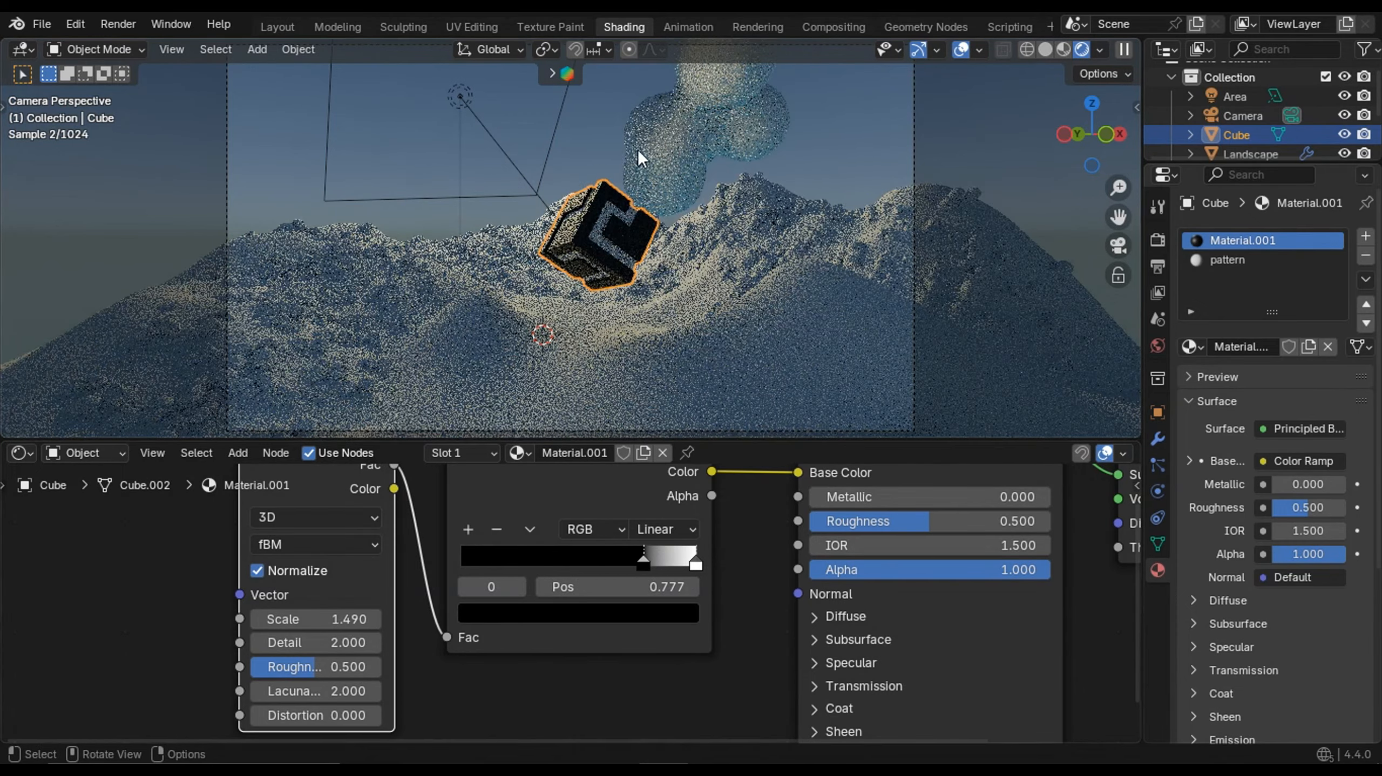
drag(317, 620, 386, 620)
middle_drag(615, 242, 622, 270)
scroll(622, 269, up, 5)
scroll(622, 269, down, 2)
drag(318, 620, 289, 619)
drag(643, 561, 554, 562)
mouse_move(294, 643)
mouse_down()
mouse_move(310, 643)
mouse_move(293, 633)
mouse_up()
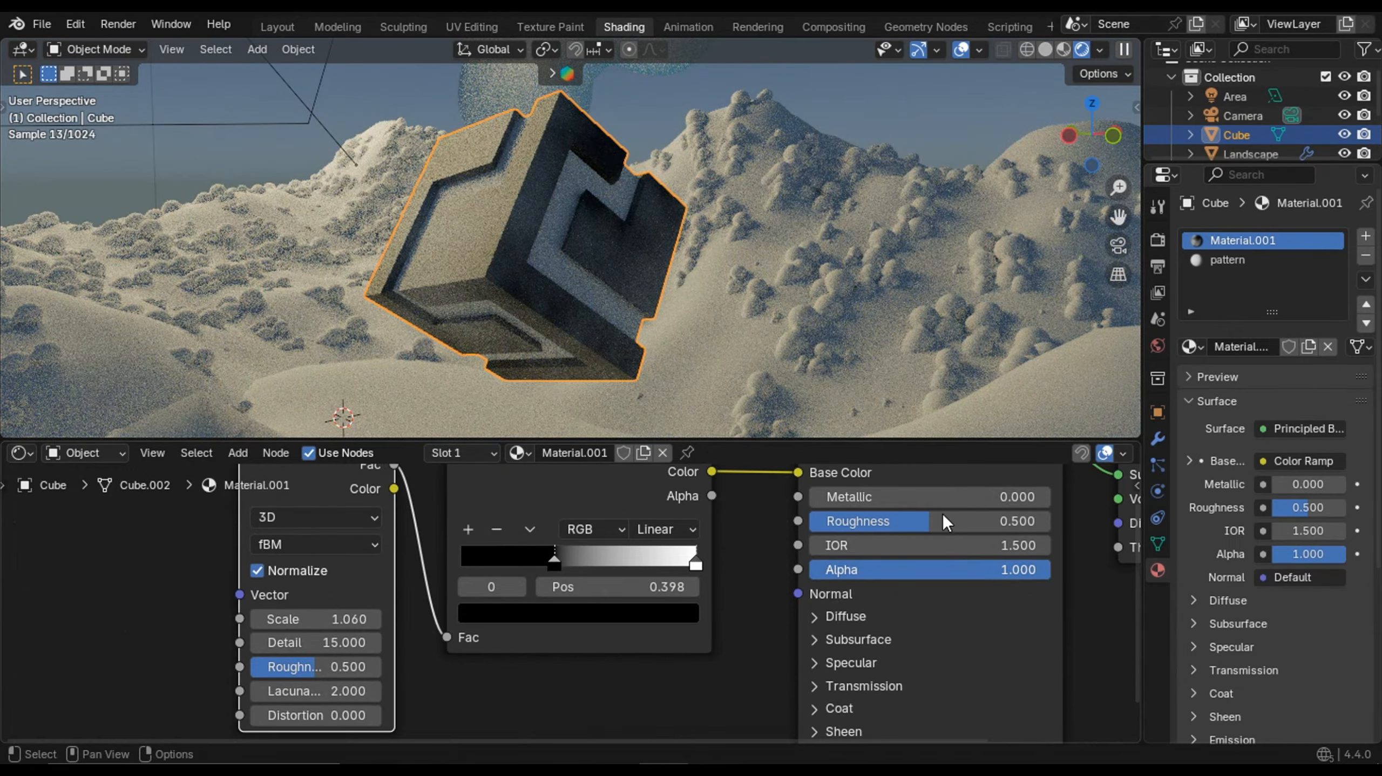
drag(944, 523, 885, 523)
- Give the cube's pattern material a purple emission color with a strength of 11.200, and return to the camera view
click(1226, 259)
middle_drag(785, 724, 606, 646)
click(604, 709)
click(706, 667)
click(759, 452)
drag(592, 686, 640, 685)
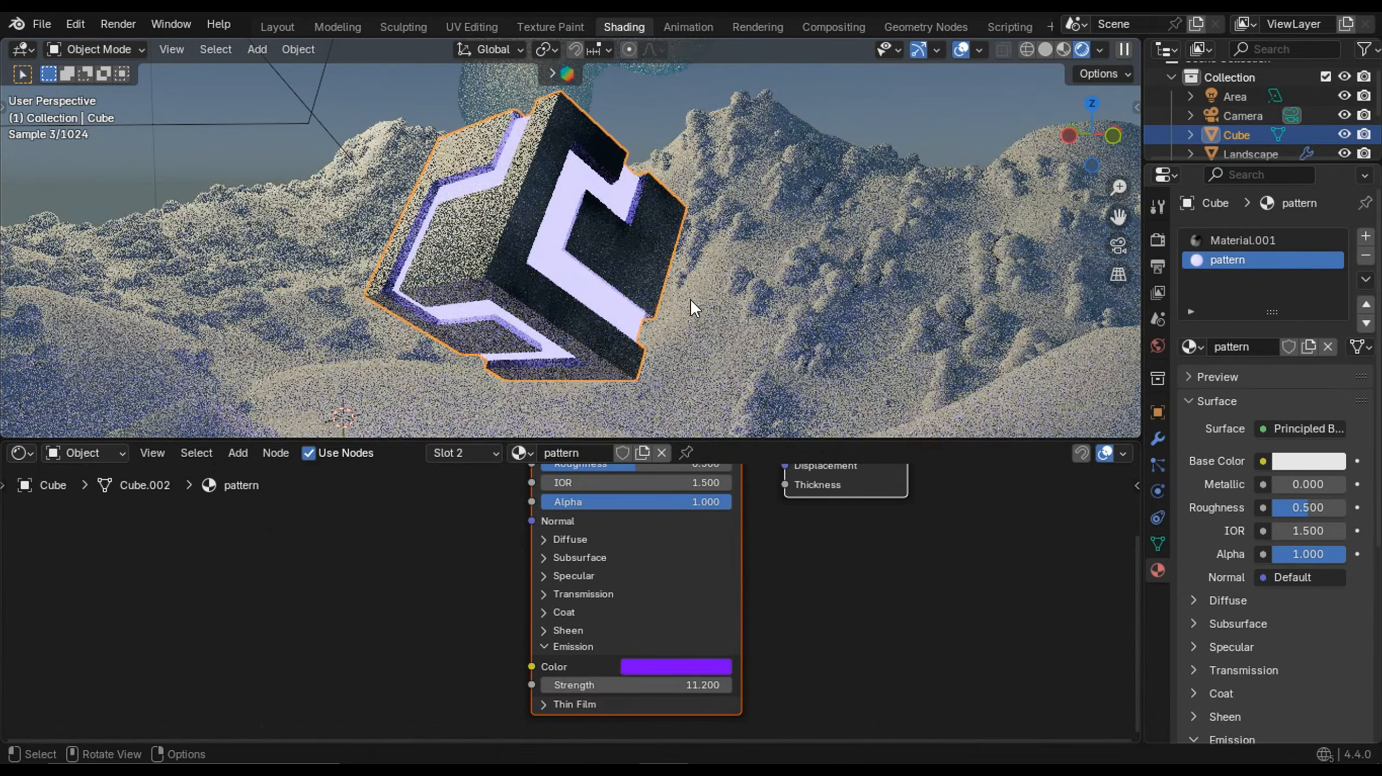
key(KP_0)
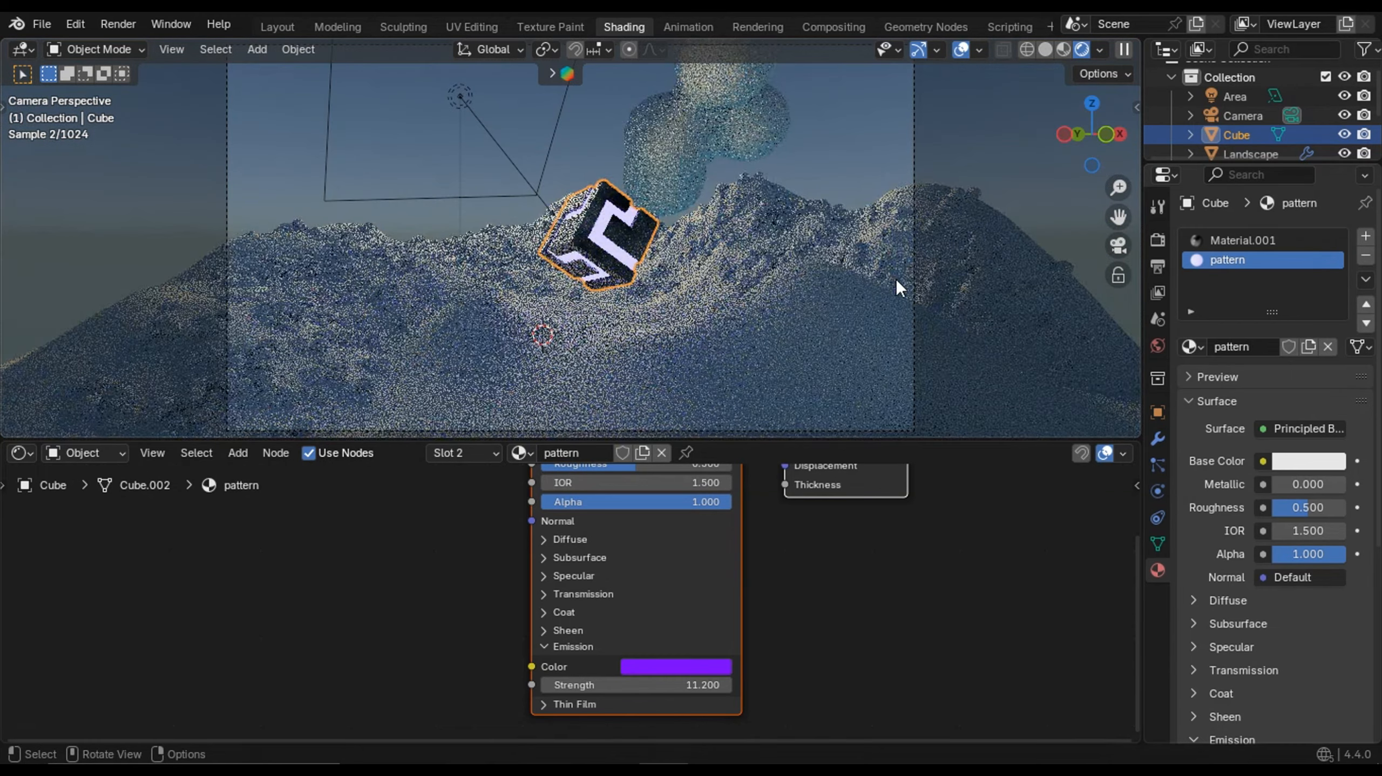
- Select the landscape and give it a new material
click(491, 358)
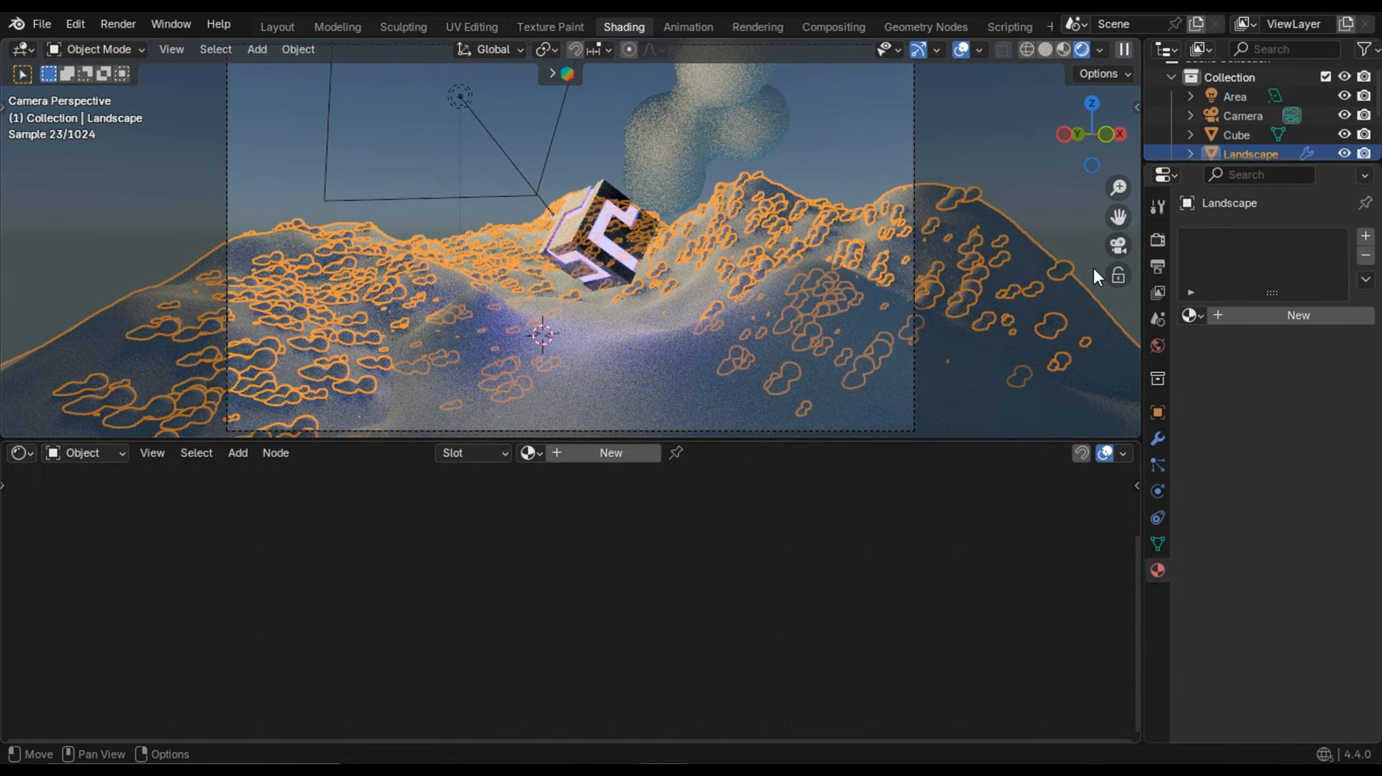
click(624, 454)
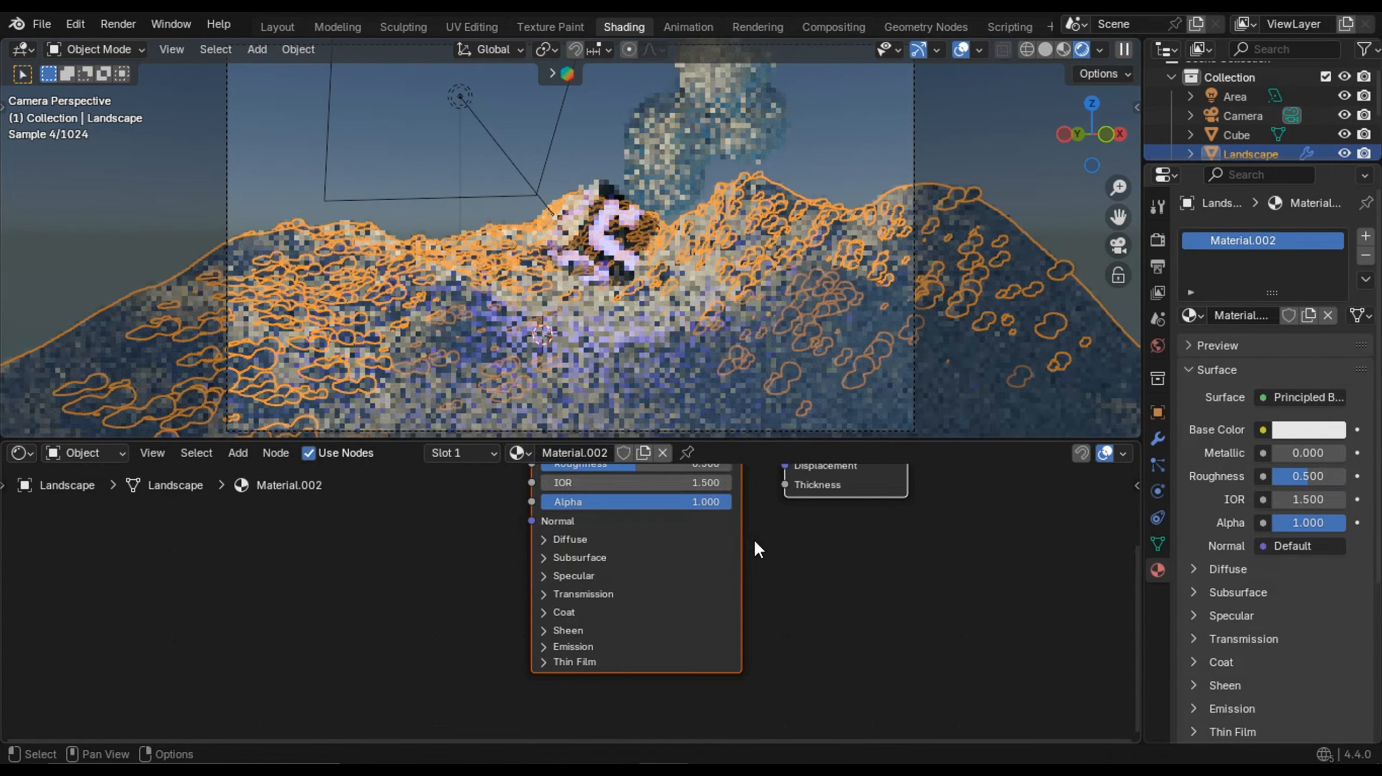
middle_drag(756, 547, 905, 611)
scroll(820, 635, up, 1)
scroll(691, 615, down, 1)
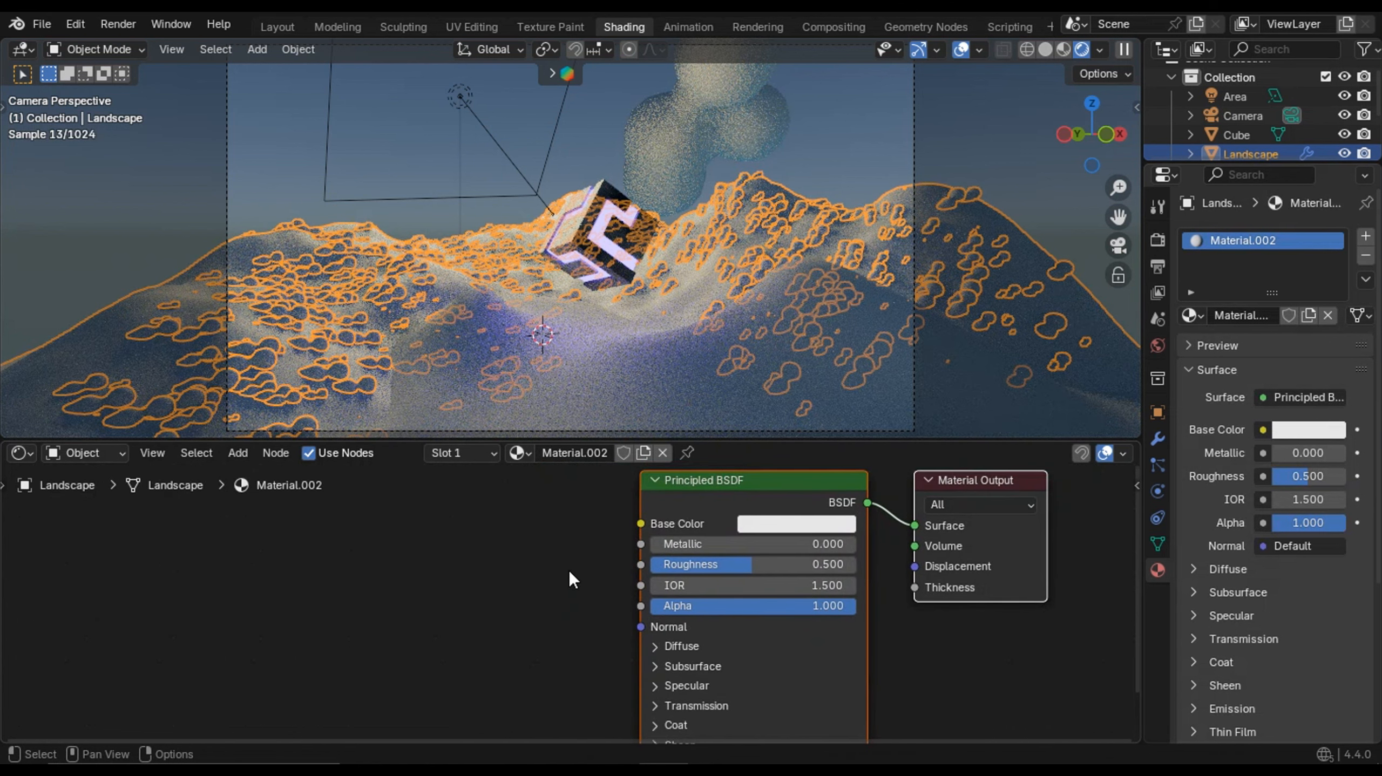
middle_drag(589, 576, 619, 579)
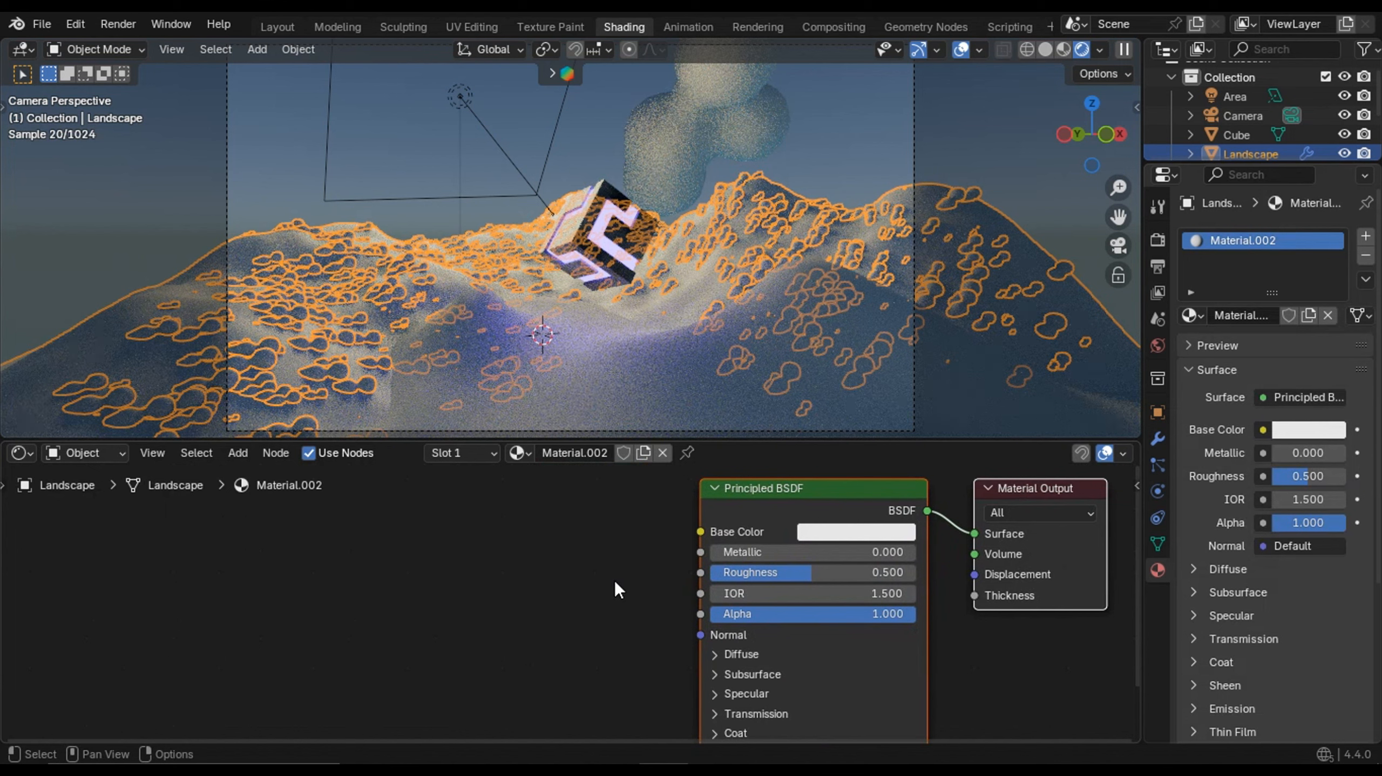
- Add a Noise Texture node ahead of the Principled BSDF in the landscape material
key(shift+a)
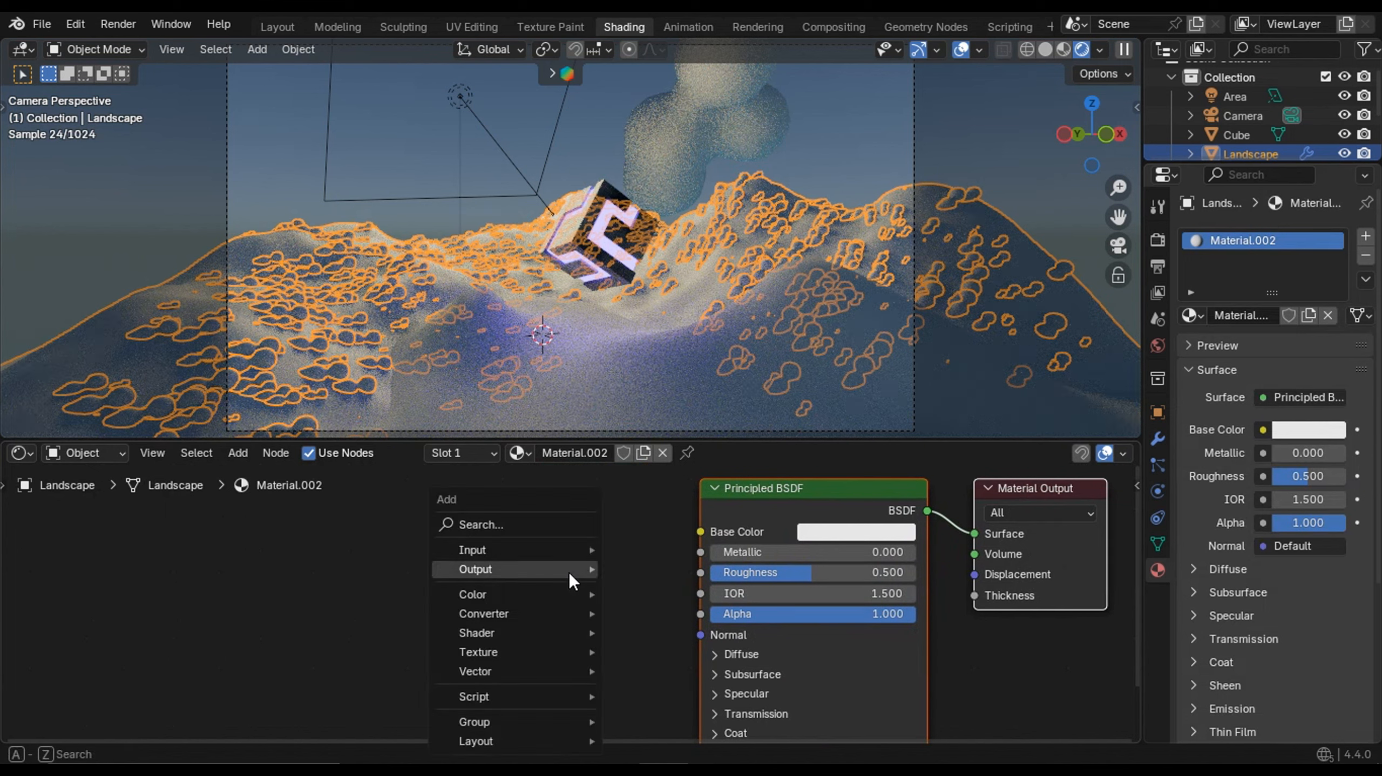
text(no)
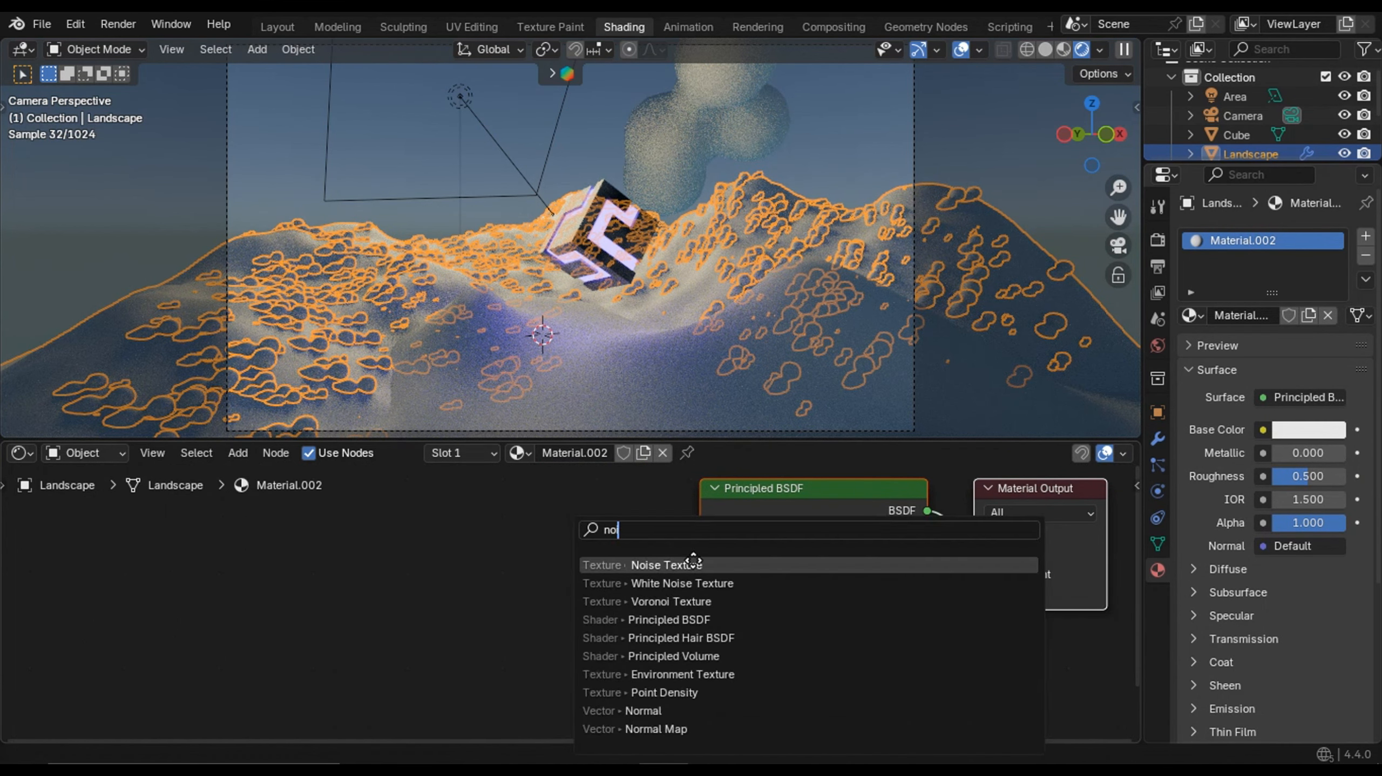
key(Return)
click(254, 516)
middle_drag(518, 564, 499, 570)
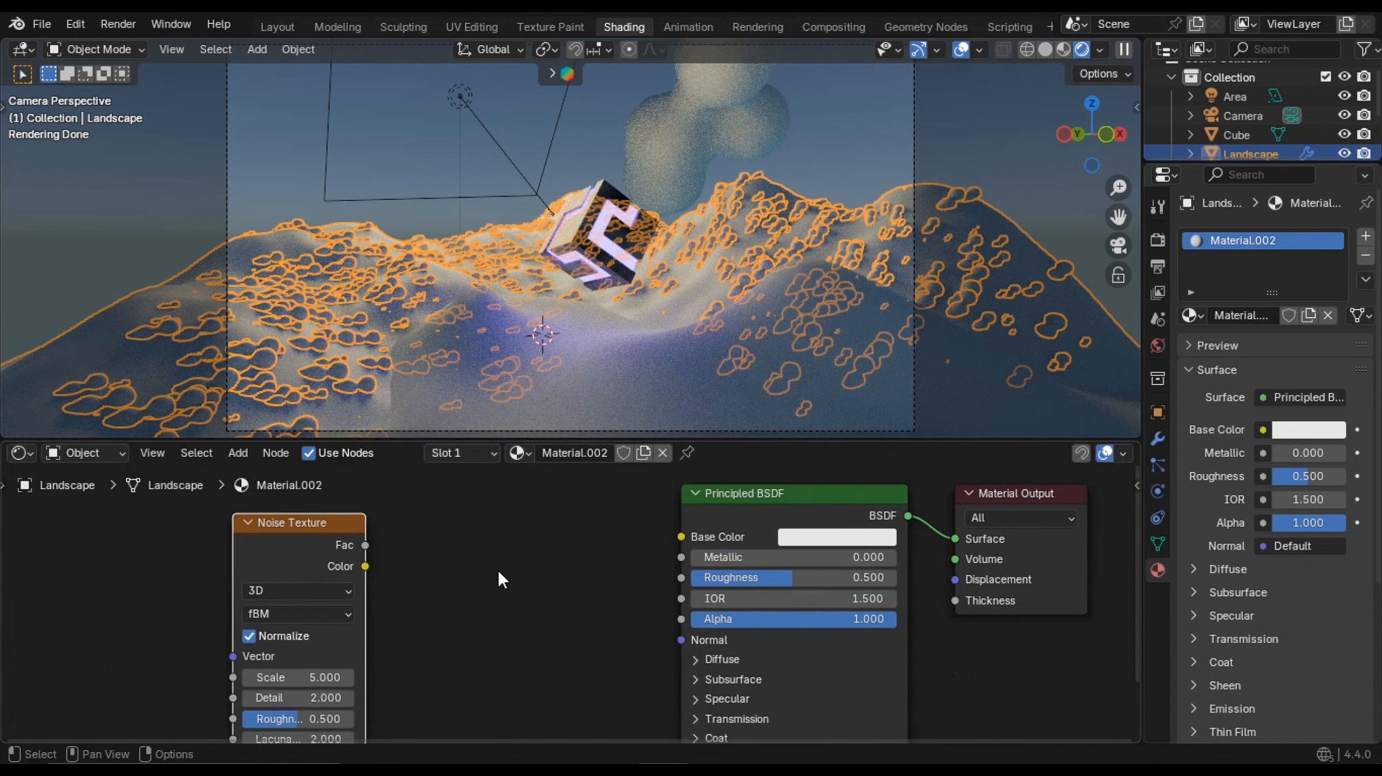
- Add a Color Ramp to the landscape material, driven by the noise Fac and feeding the Principled BSDF's Base Color
key(shift+a)
text(colo)
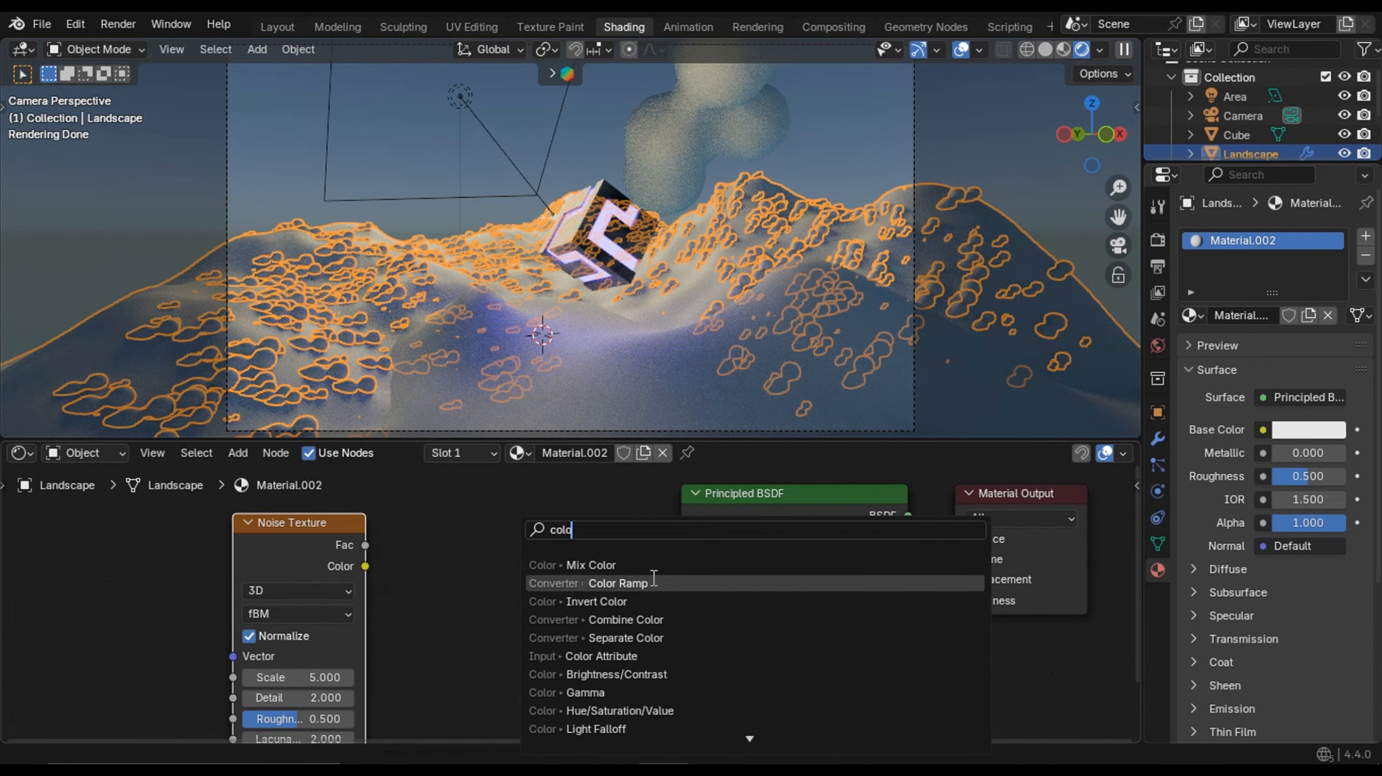
click(654, 578)
click(426, 528)
drag(364, 546, 405, 696)
drag(631, 554, 682, 537)
middle_drag(741, 618, 711, 566)
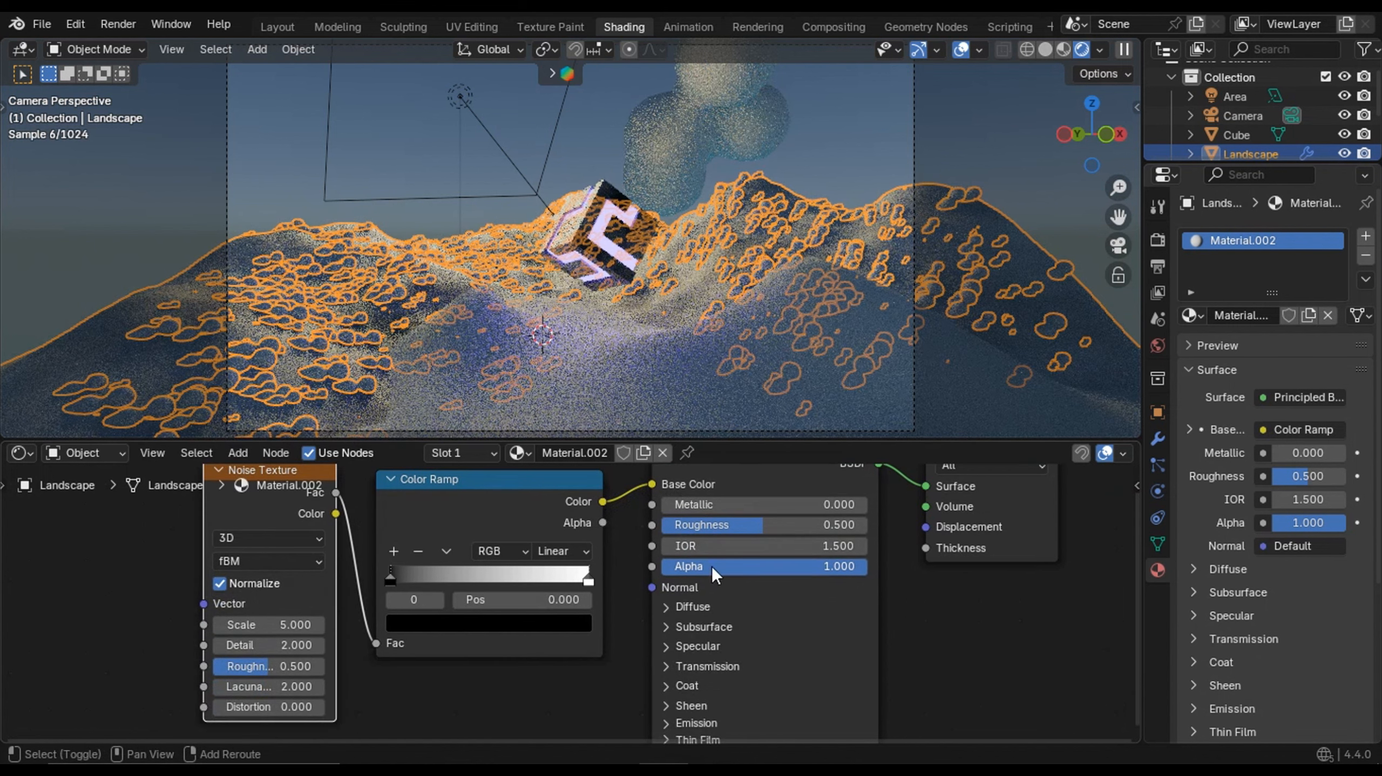
- Set the landscape Noise Texture's scale to 62.9
drag(269, 625, 415, 511)
middle_drag(417, 534, 436, 516)
scroll(565, 578, down, 1)
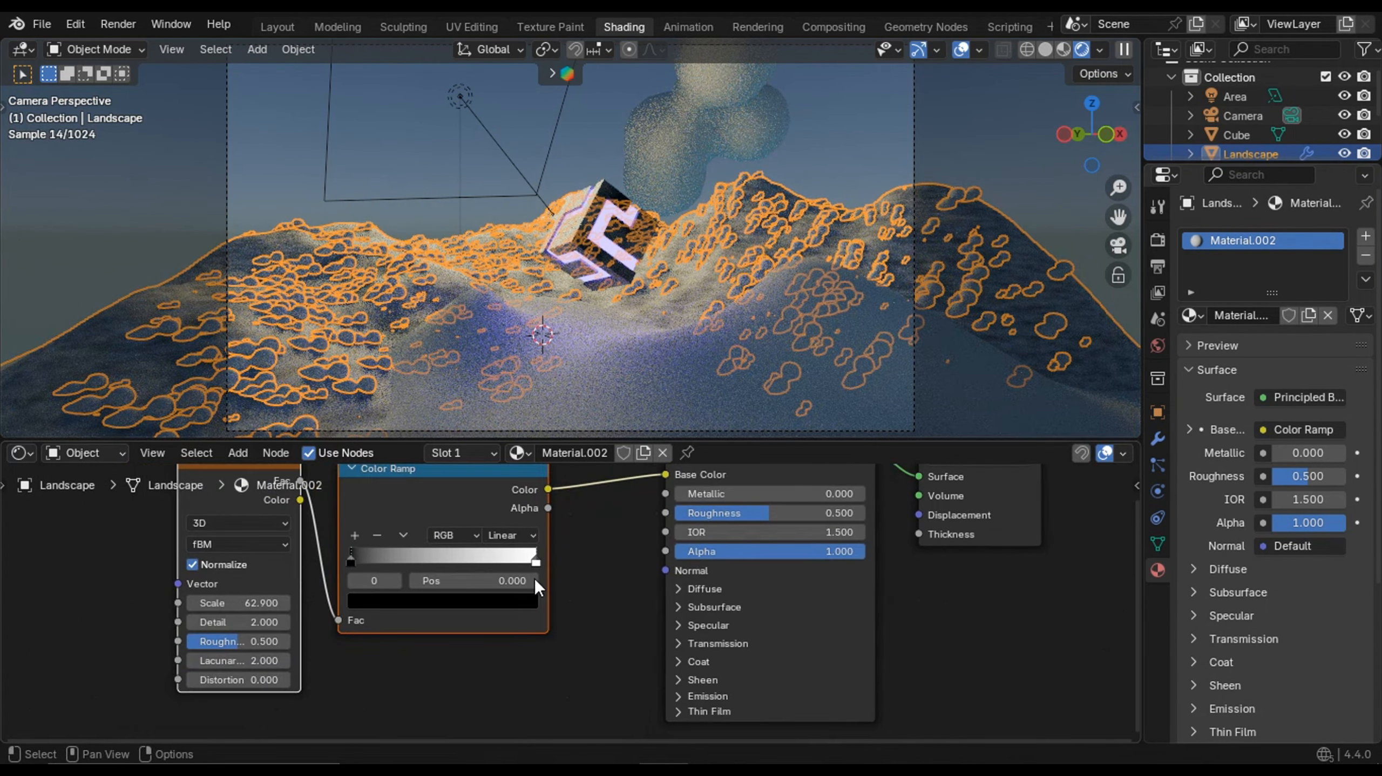
- Add a Bump node below the Color Ramp in the landscape material
key(shift+a)
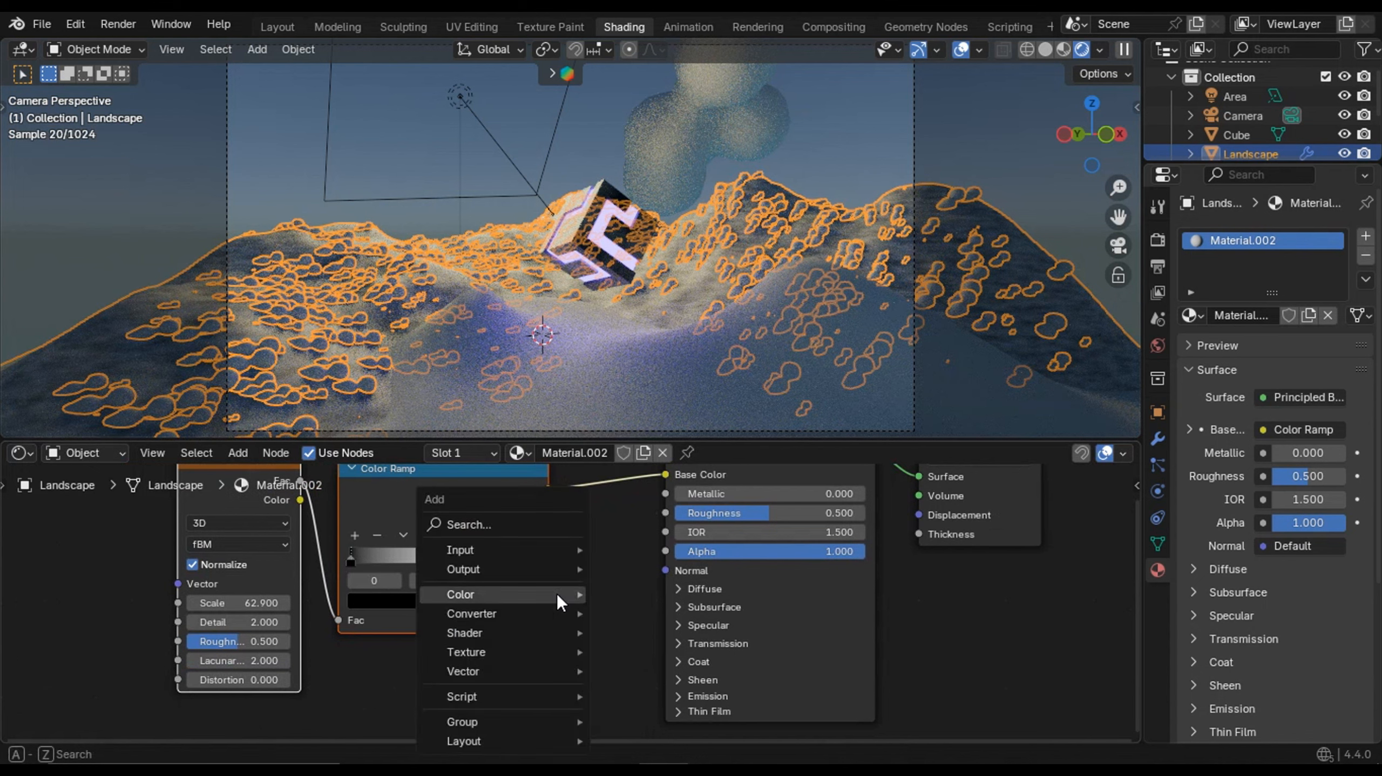
text(bum)
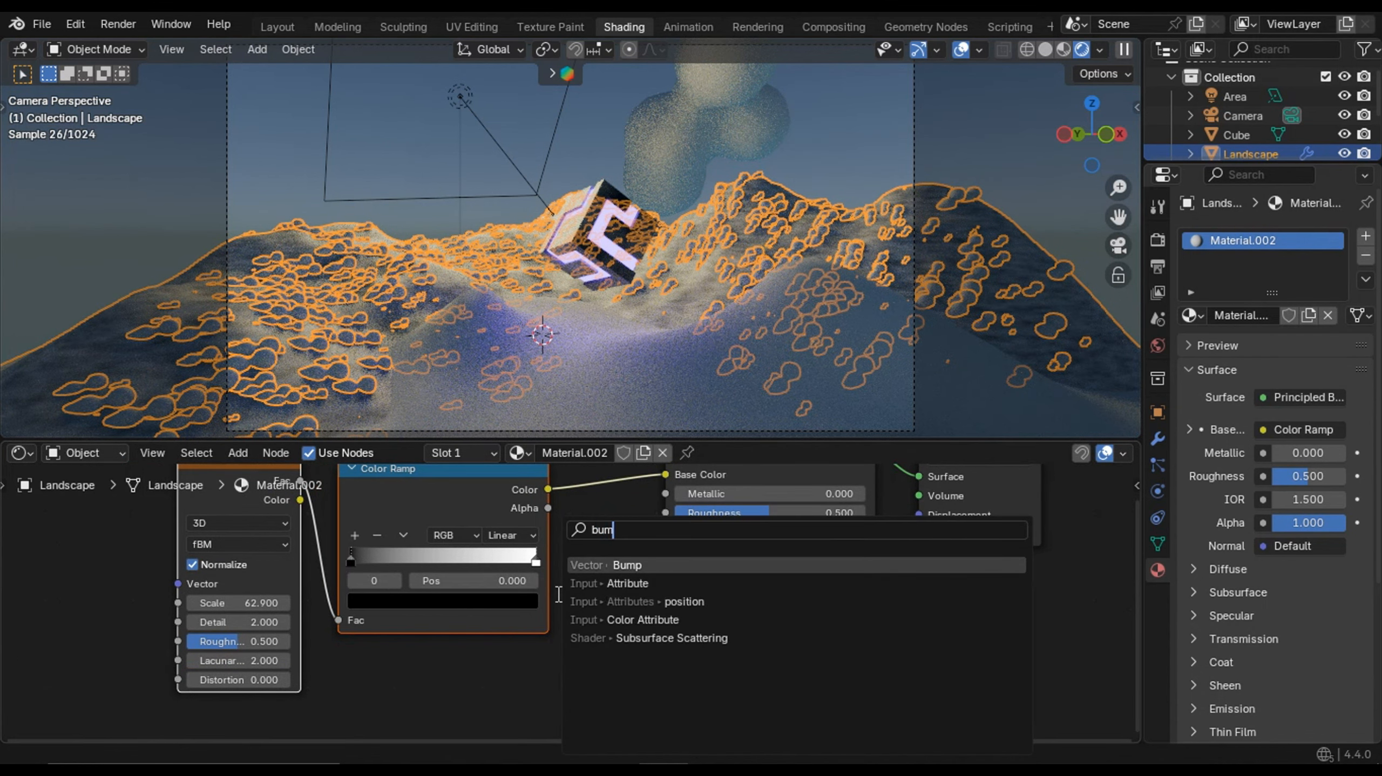
click(625, 567)
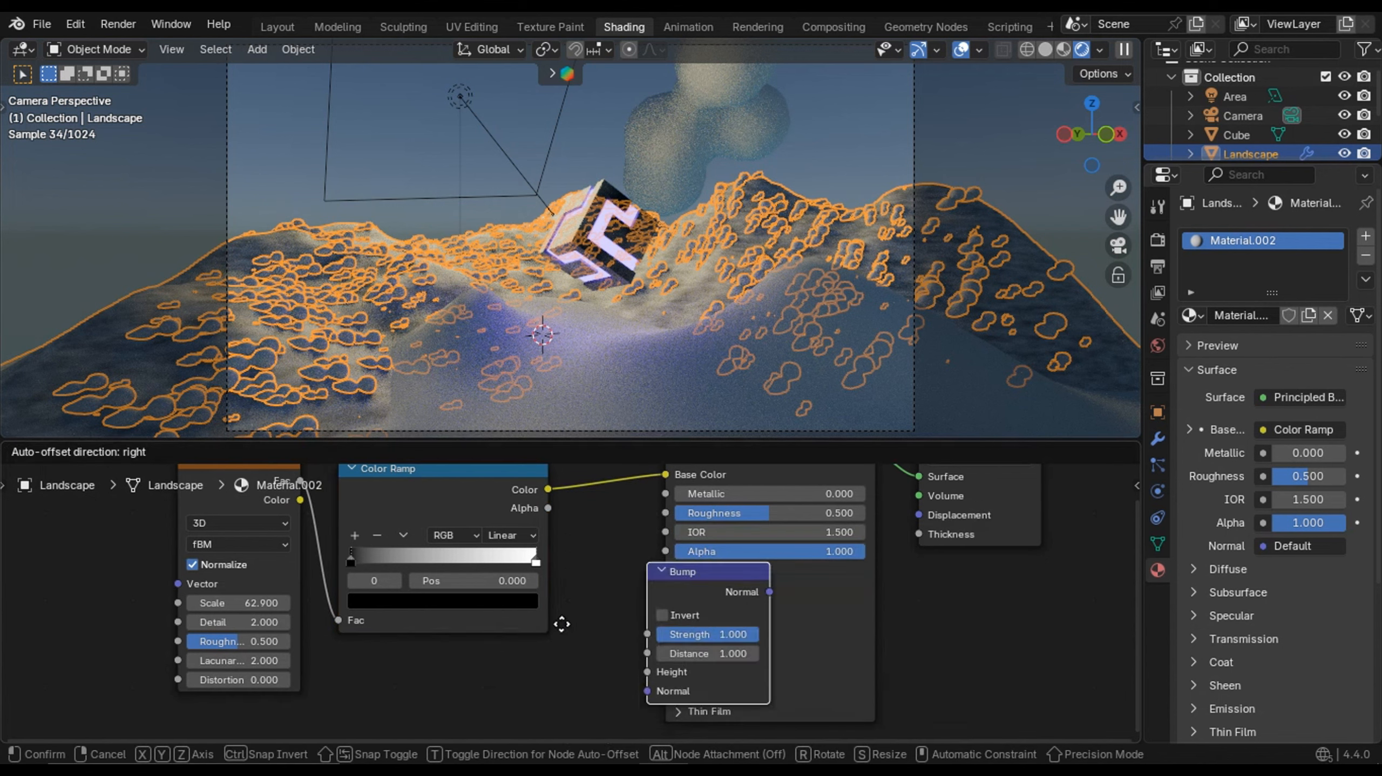
click(399, 682)
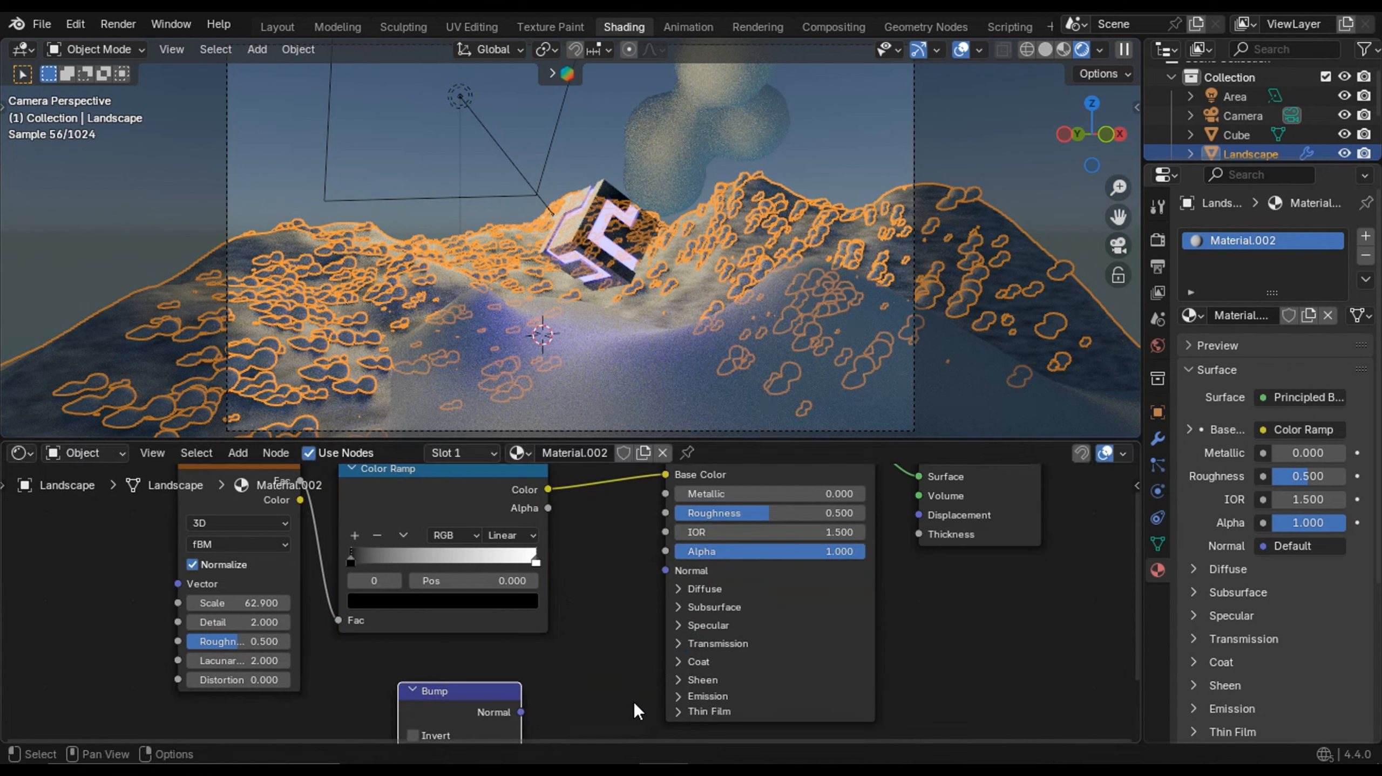
- Connect the Bump node's Normal to the Principled BSDF's Normal and the Noise Texture's output to the Bump's Height
middle_drag(634, 701, 660, 650)
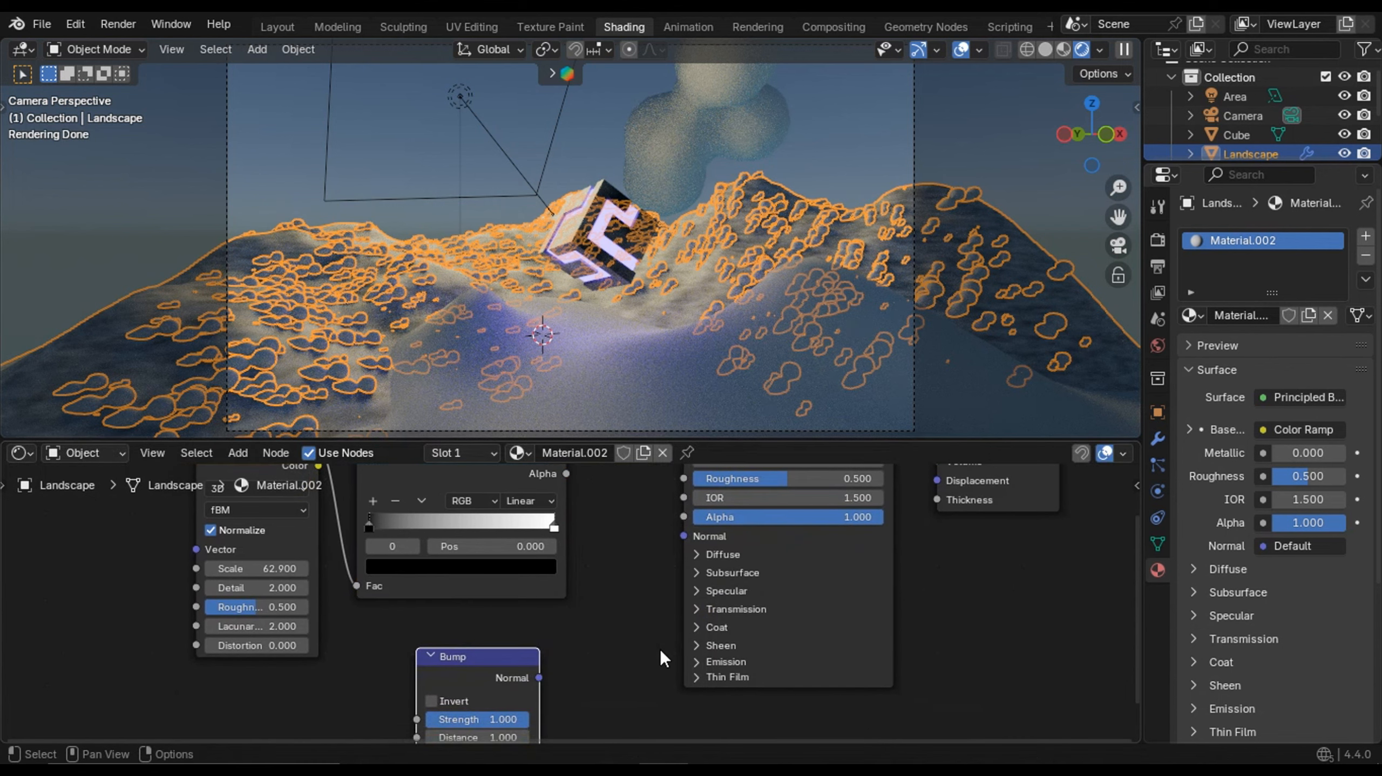
scroll(626, 639, up, 1)
middle_drag(613, 656, 611, 623)
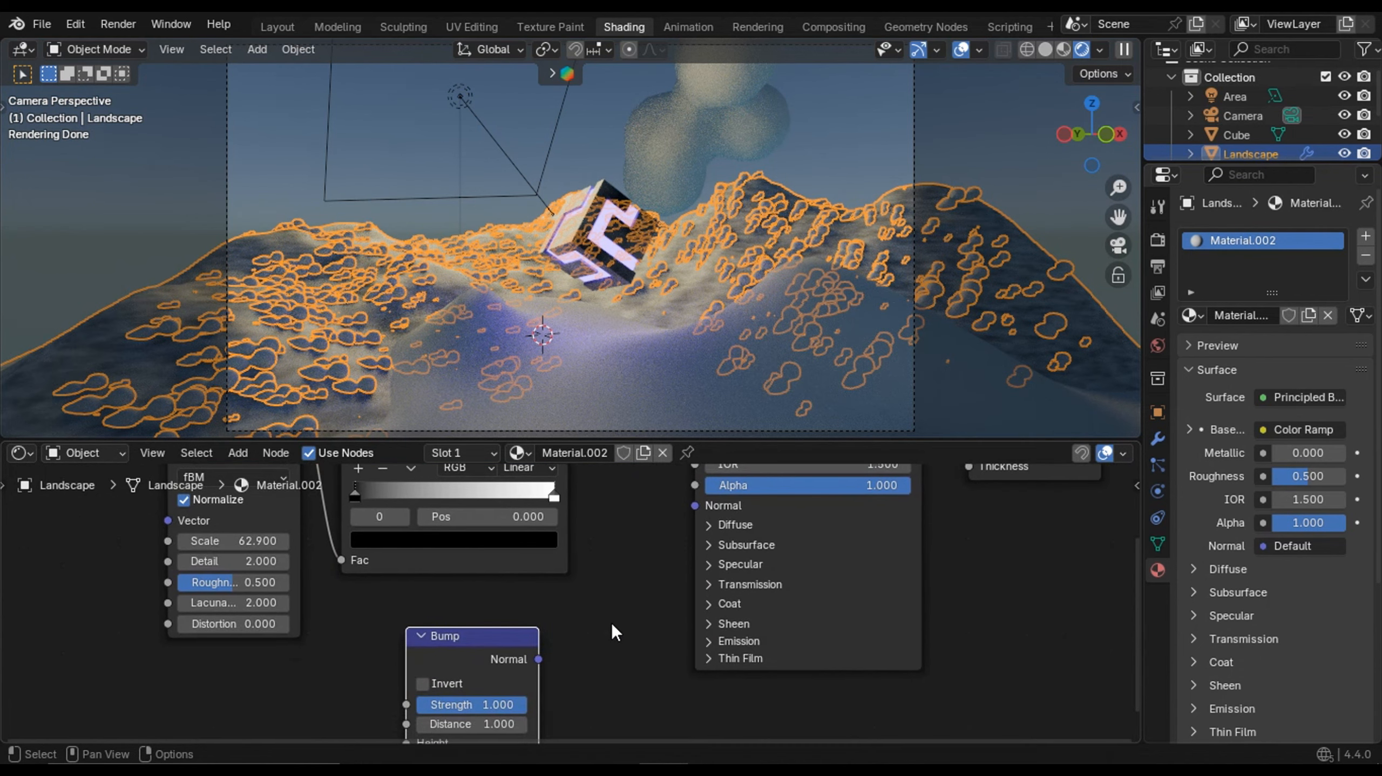
drag(540, 660, 694, 509)
scroll(537, 607, down, 1)
scroll(587, 636, down, 2)
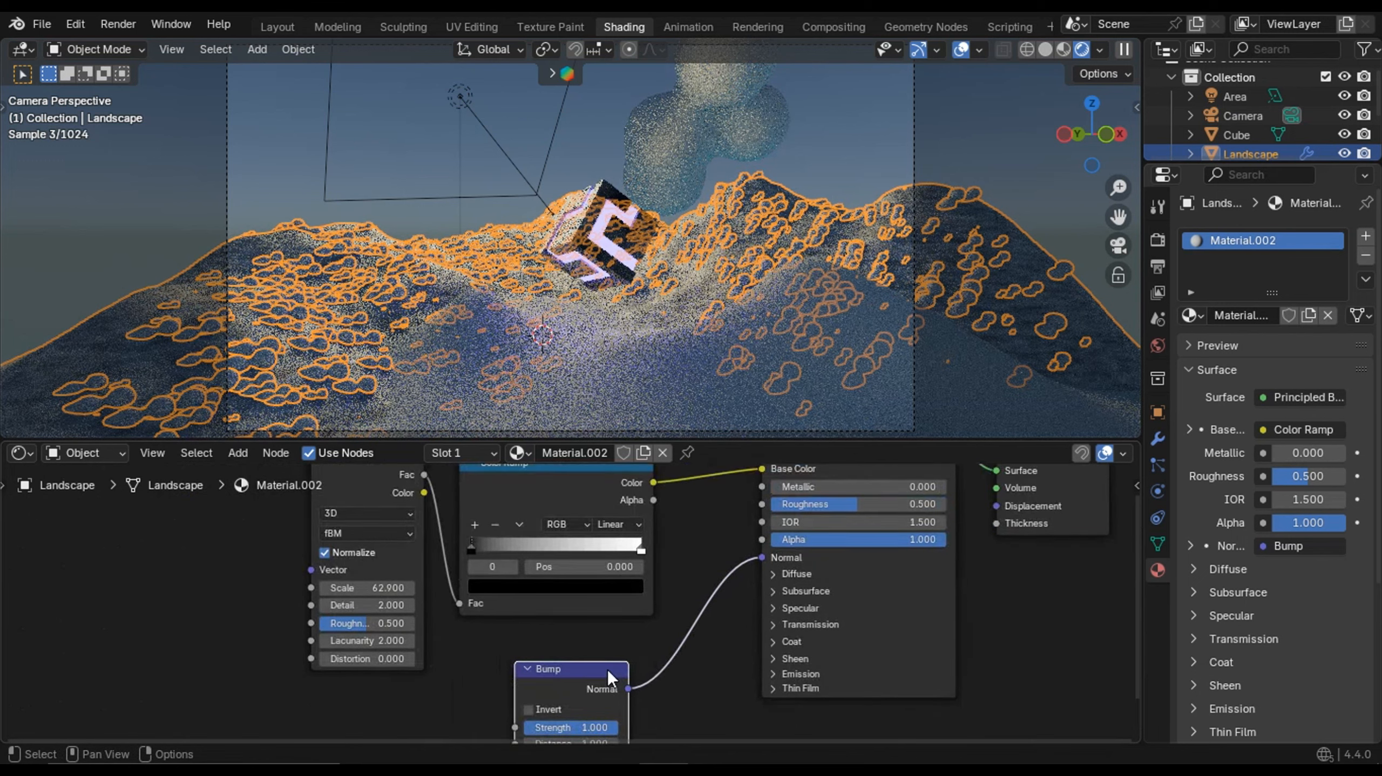
drag(457, 501, 524, 518)
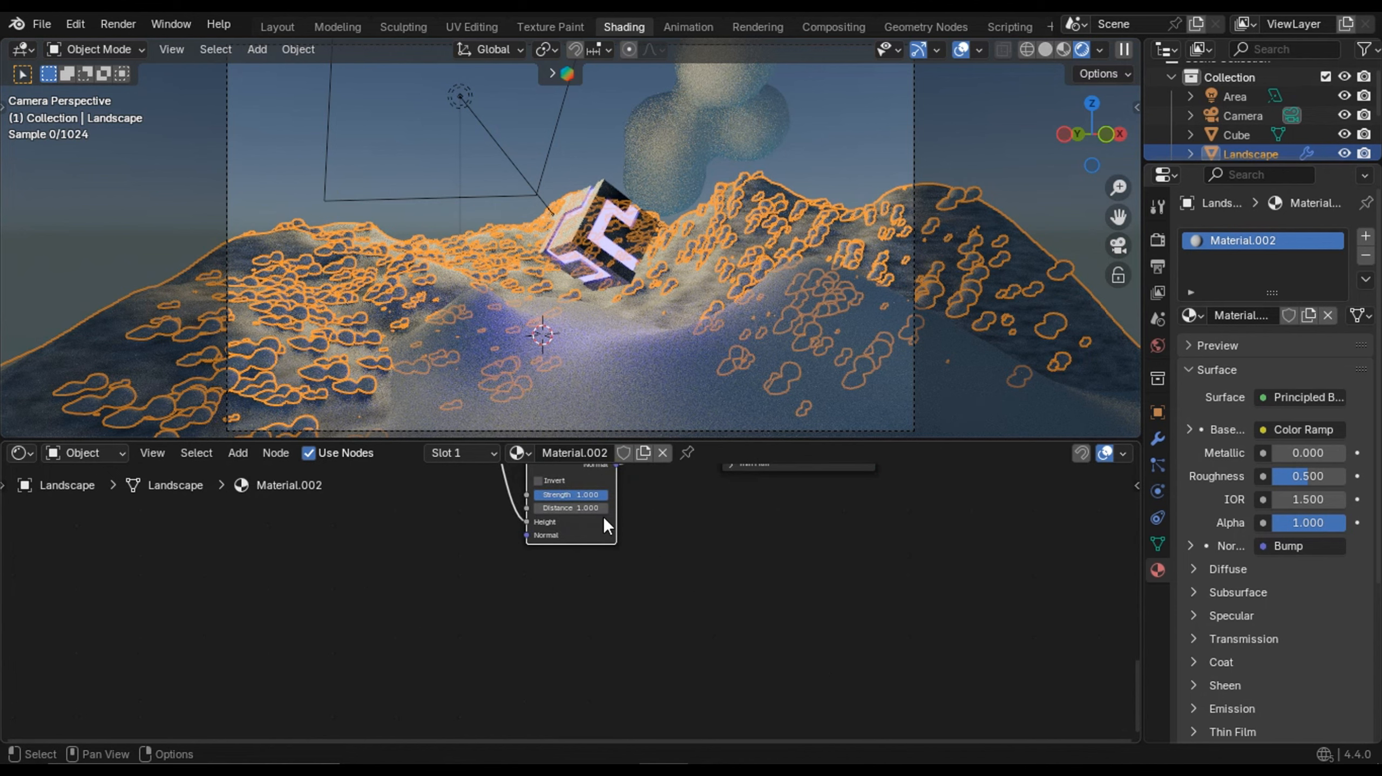
- Set the landscape Noise Texture's scale to 124.6 while checking the terrain surface up close
scroll(696, 533, up, 2)
scroll(661, 579, up, 2)
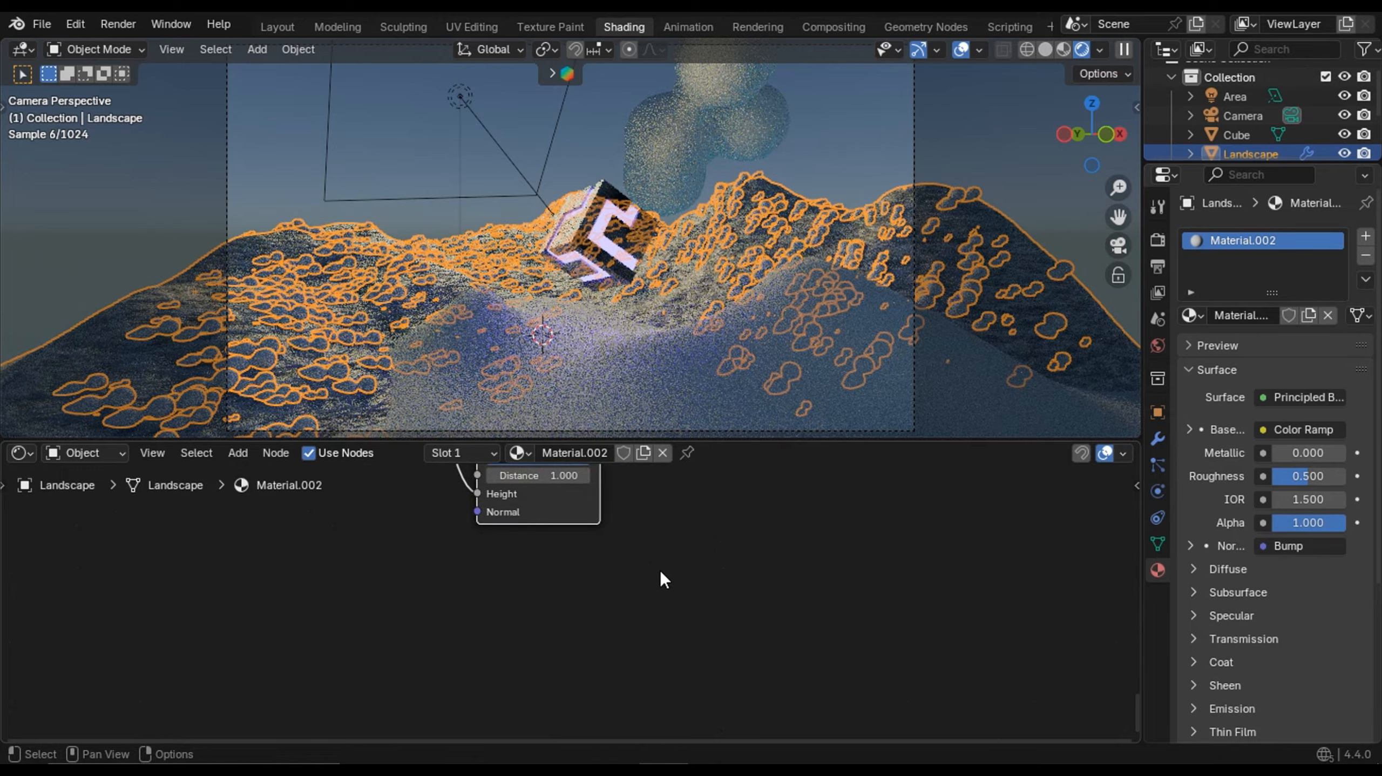
middle_drag(382, 341, 503, 287)
scroll(481, 299, up, 4)
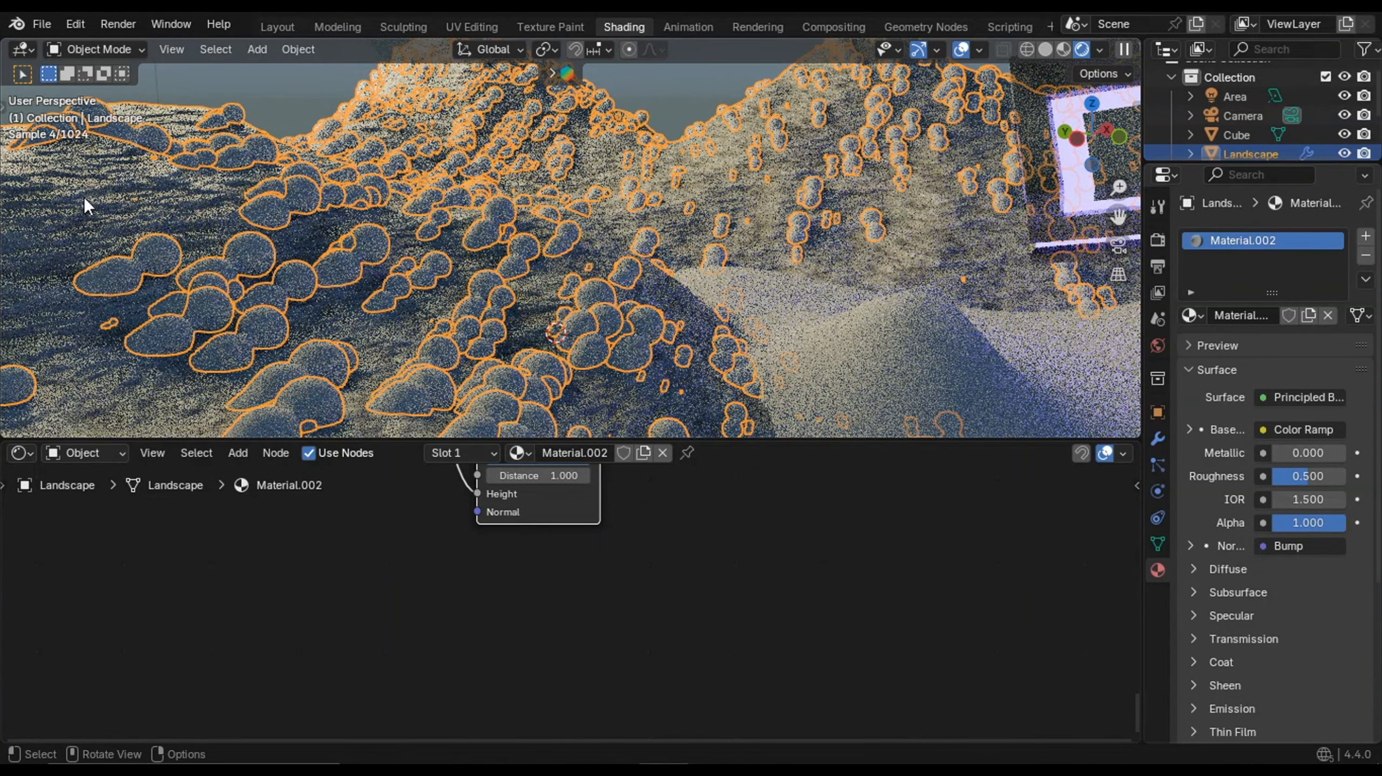
middle_drag(726, 538, 796, 686)
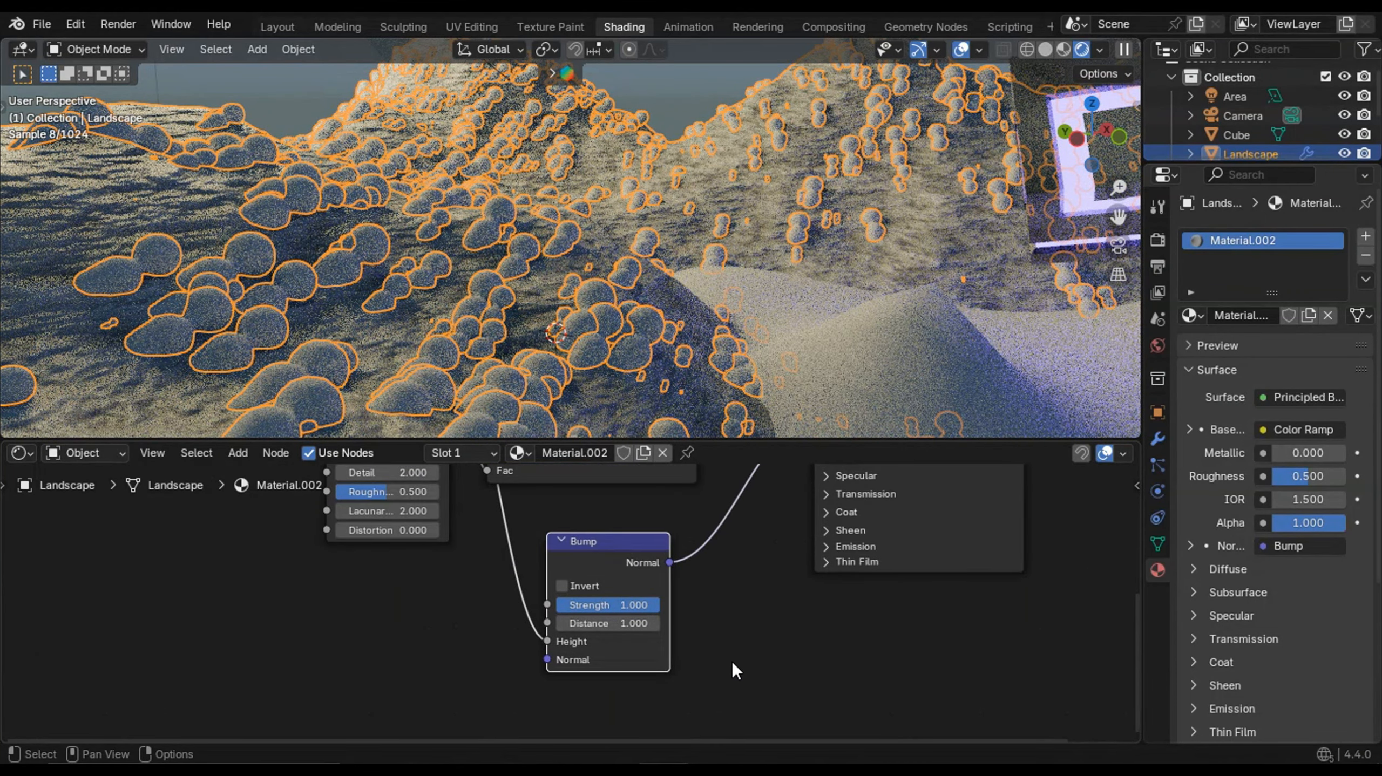
scroll(734, 660, up, 2)
middle_drag(762, 643, 843, 698)
middle_drag(589, 638, 615, 663)
scroll(525, 596, up, 1)
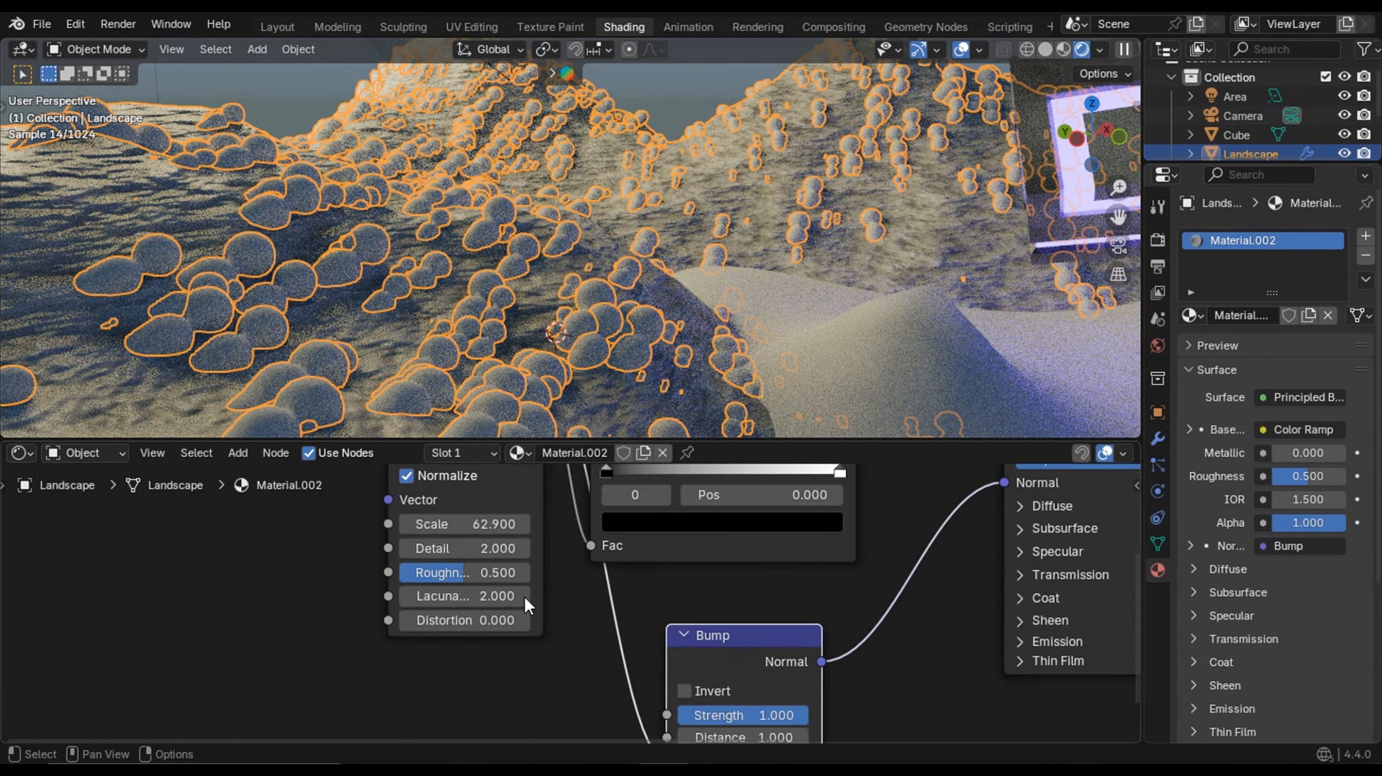
drag(468, 524, 803, 524)
- Recolor the black stop of the landscape's Color Ramp to a brown tone
click(611, 477)
click(631, 521)
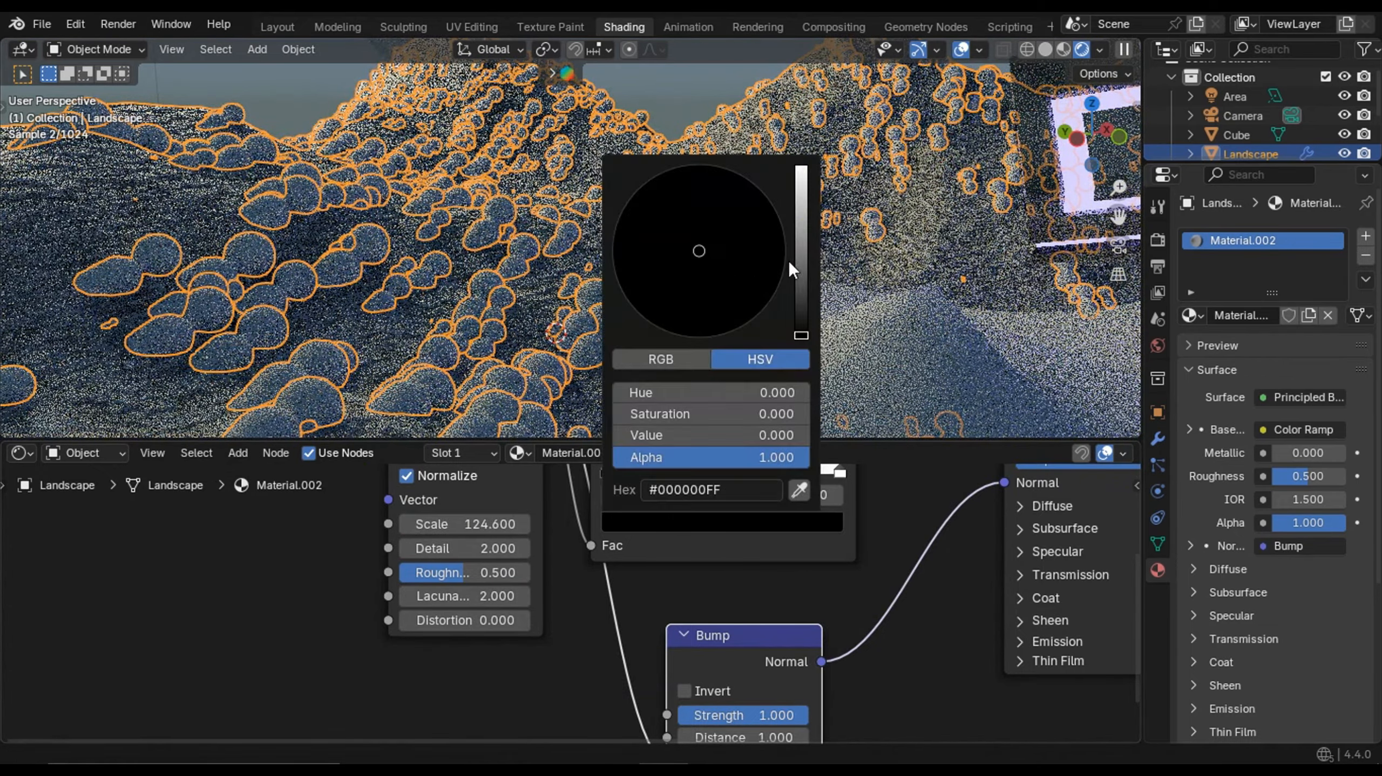
click(801, 271)
drag(679, 267, 676, 294)
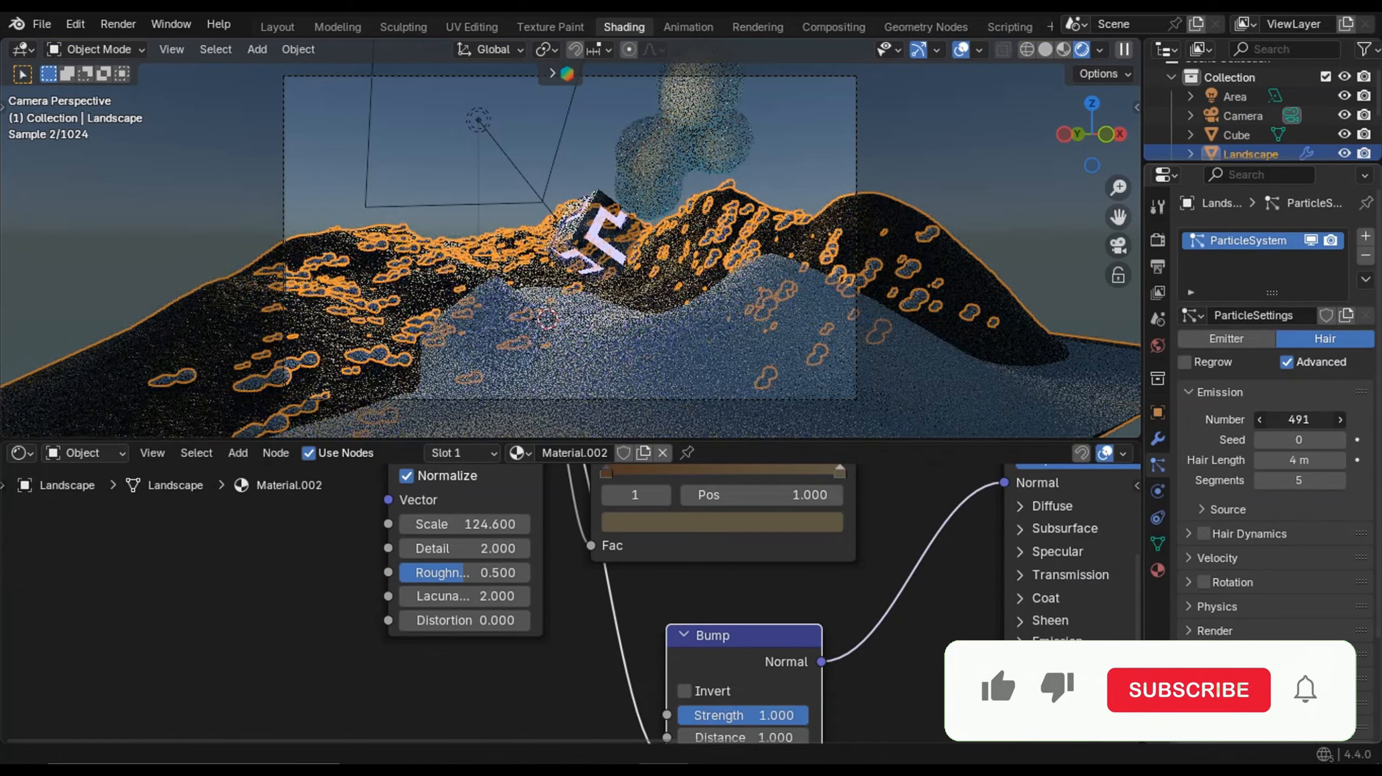
- Try a different hair length for the landscape's particle system and undo the change
drag(1315, 460, 1338, 460)
key(ctrl+z)
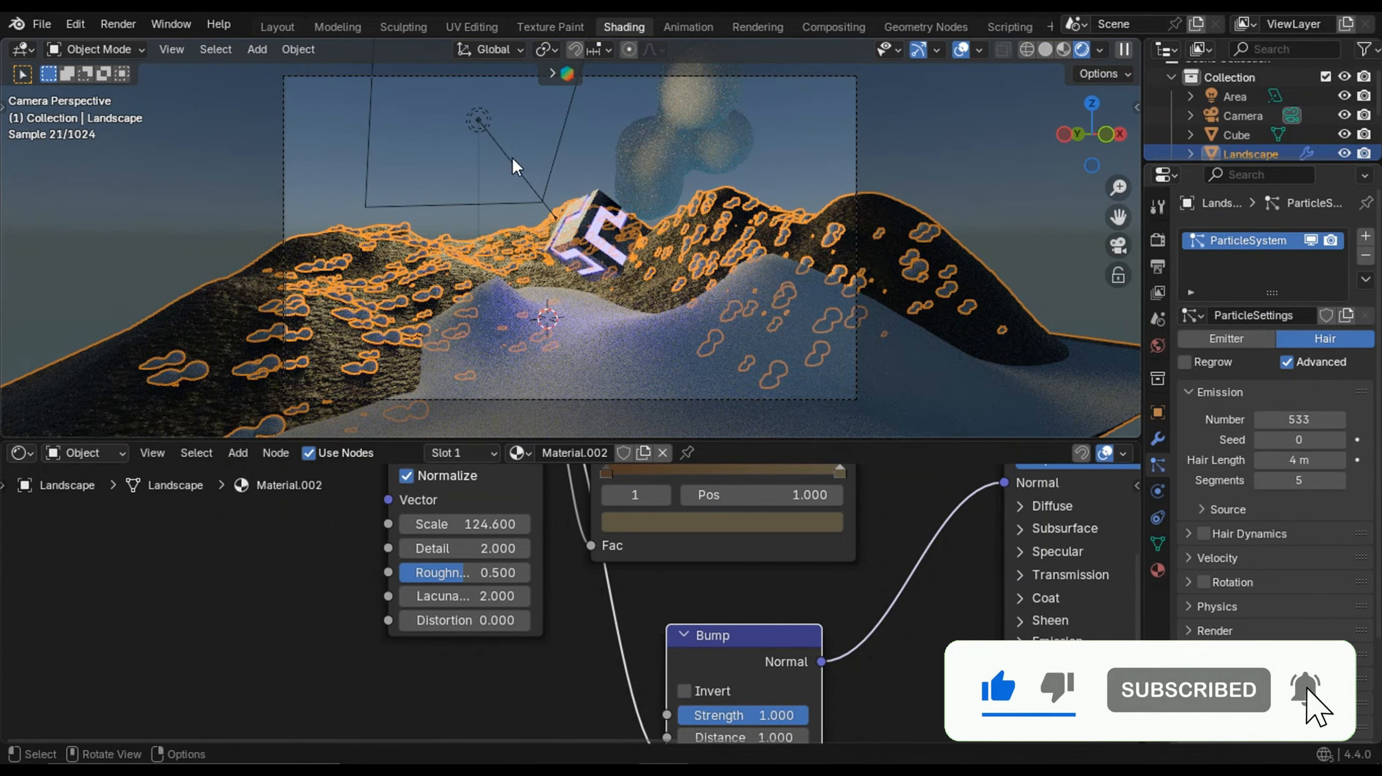
- Select the Mball.004 object outside the camera frame and give it a new material
scroll(557, 163, down, 3)
click(560, 102)
scroll(559, 136, up, 3)
click(1157, 570)
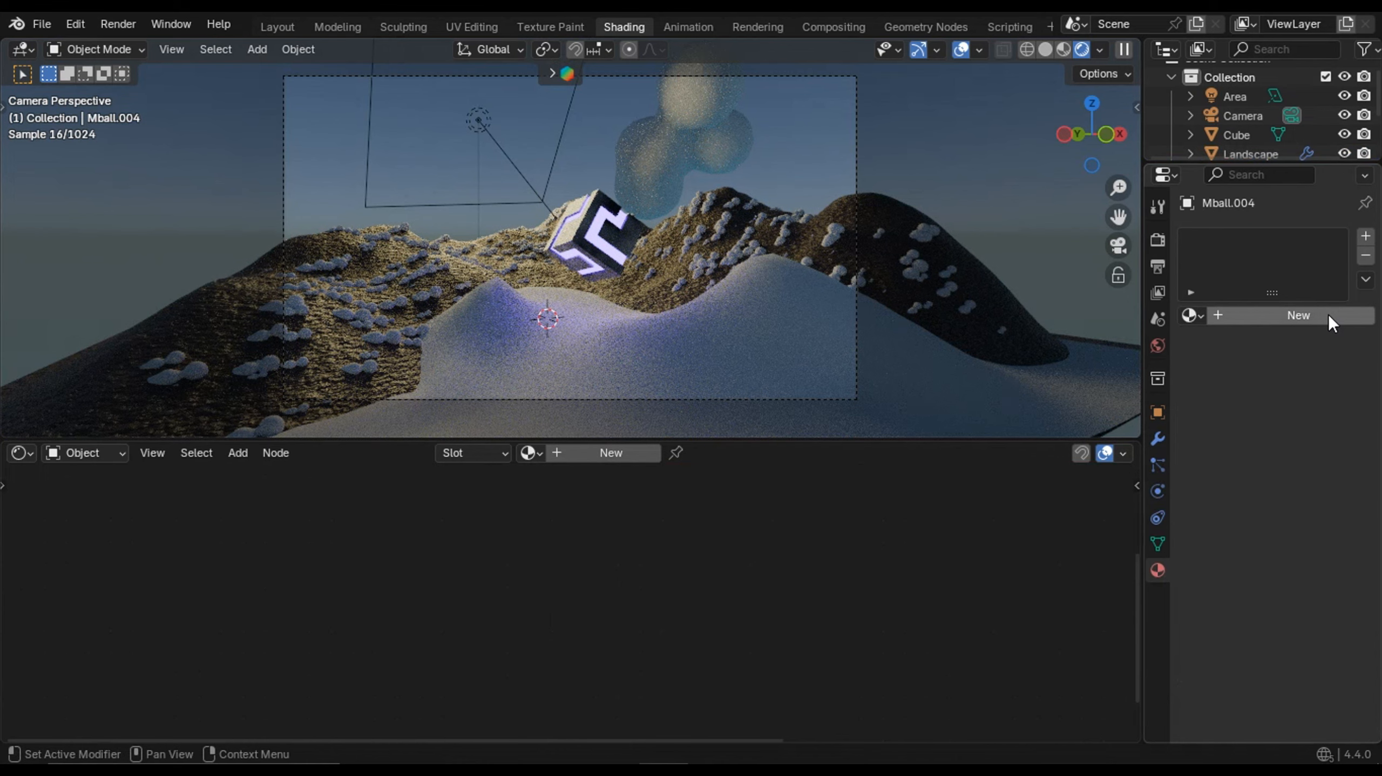
click(1328, 316)
scroll(761, 604, up, 3)
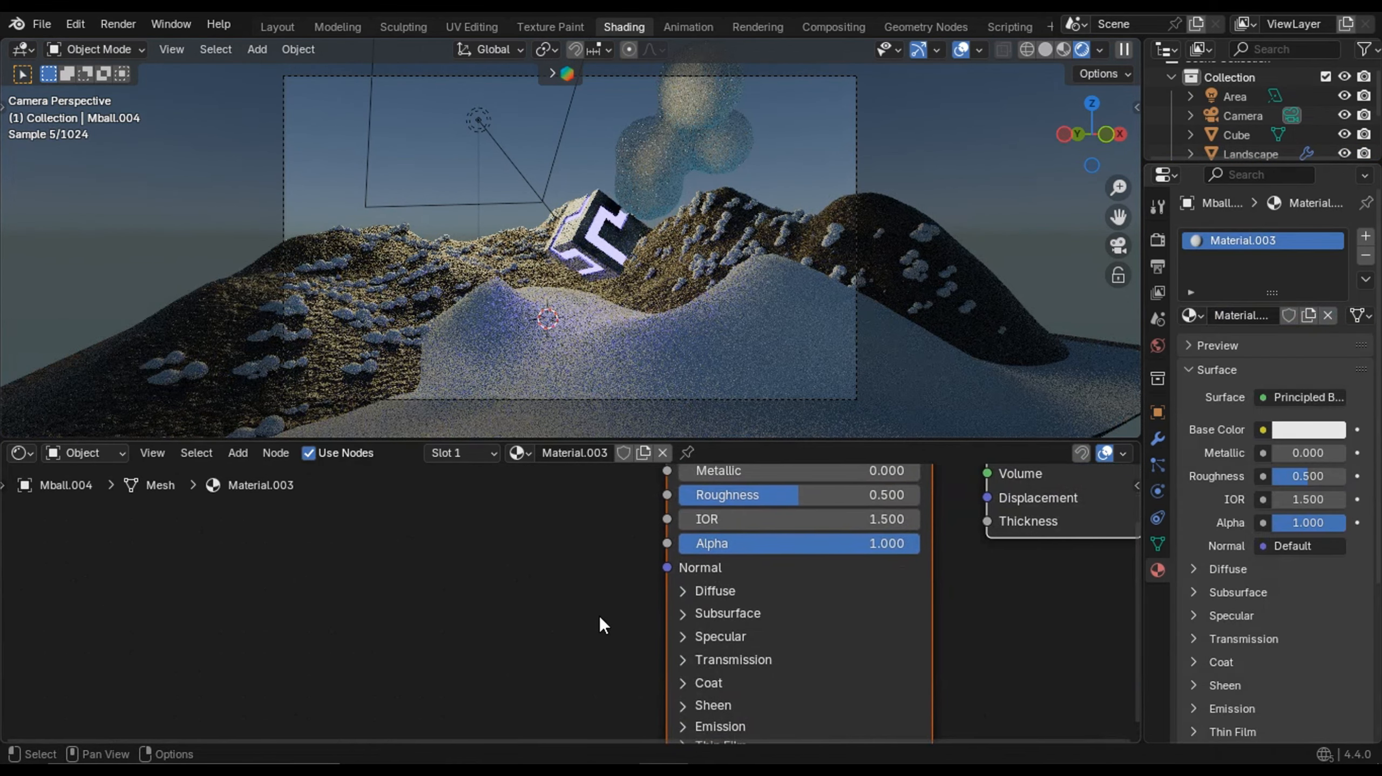
- Expand the Emission settings of the Mball.004 material's Principled BSDF and raise the emission strength to 1.000
scroll(602, 625, down, 2)
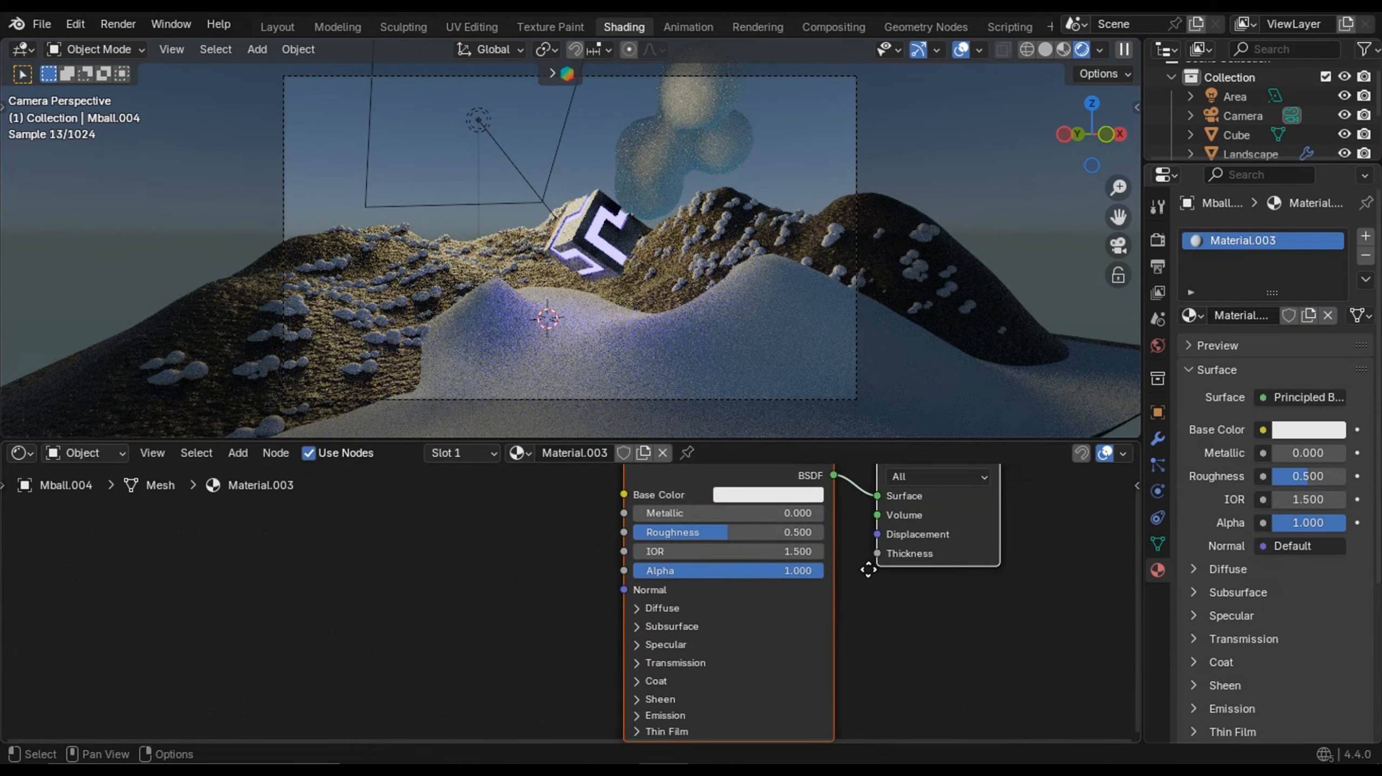
middle_drag(868, 569, 892, 583)
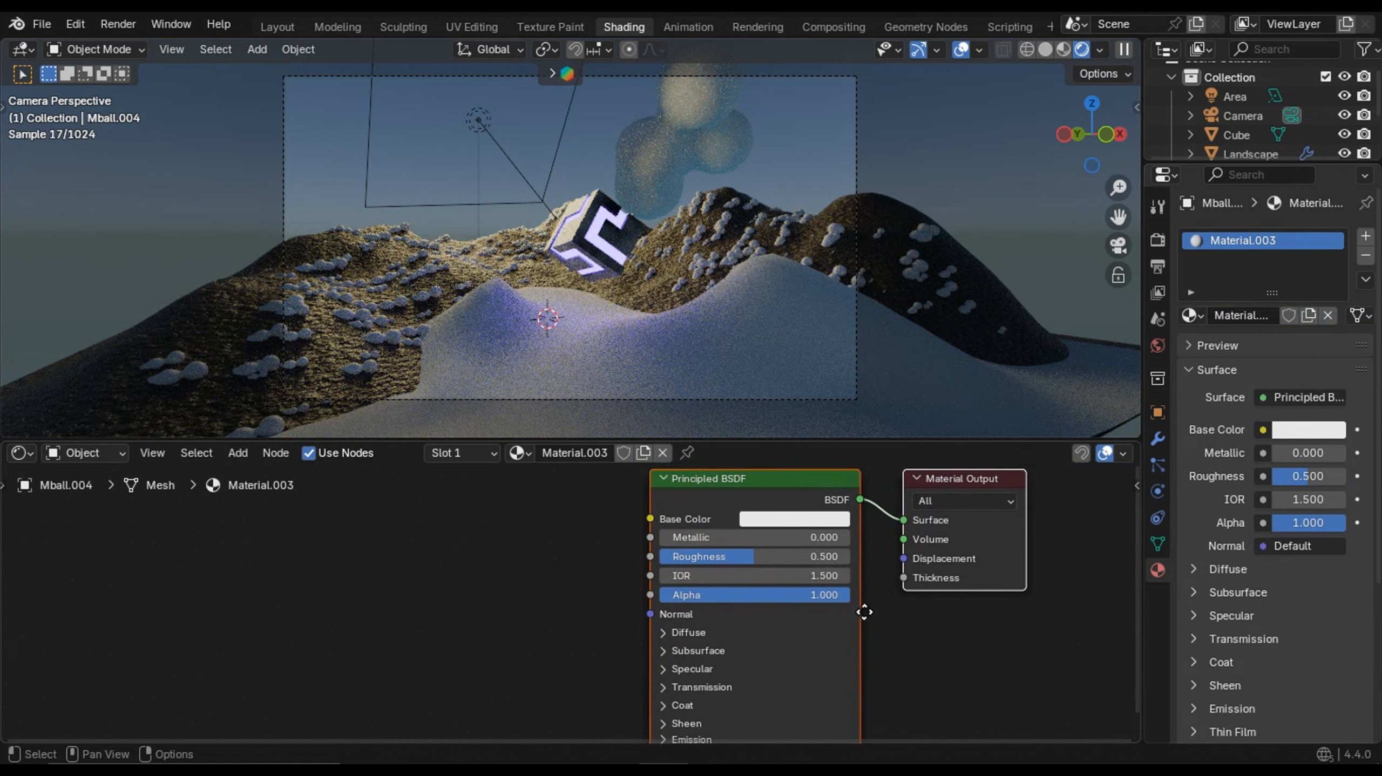
scroll(666, 565, up, 1)
middle_drag(530, 608, 567, 540)
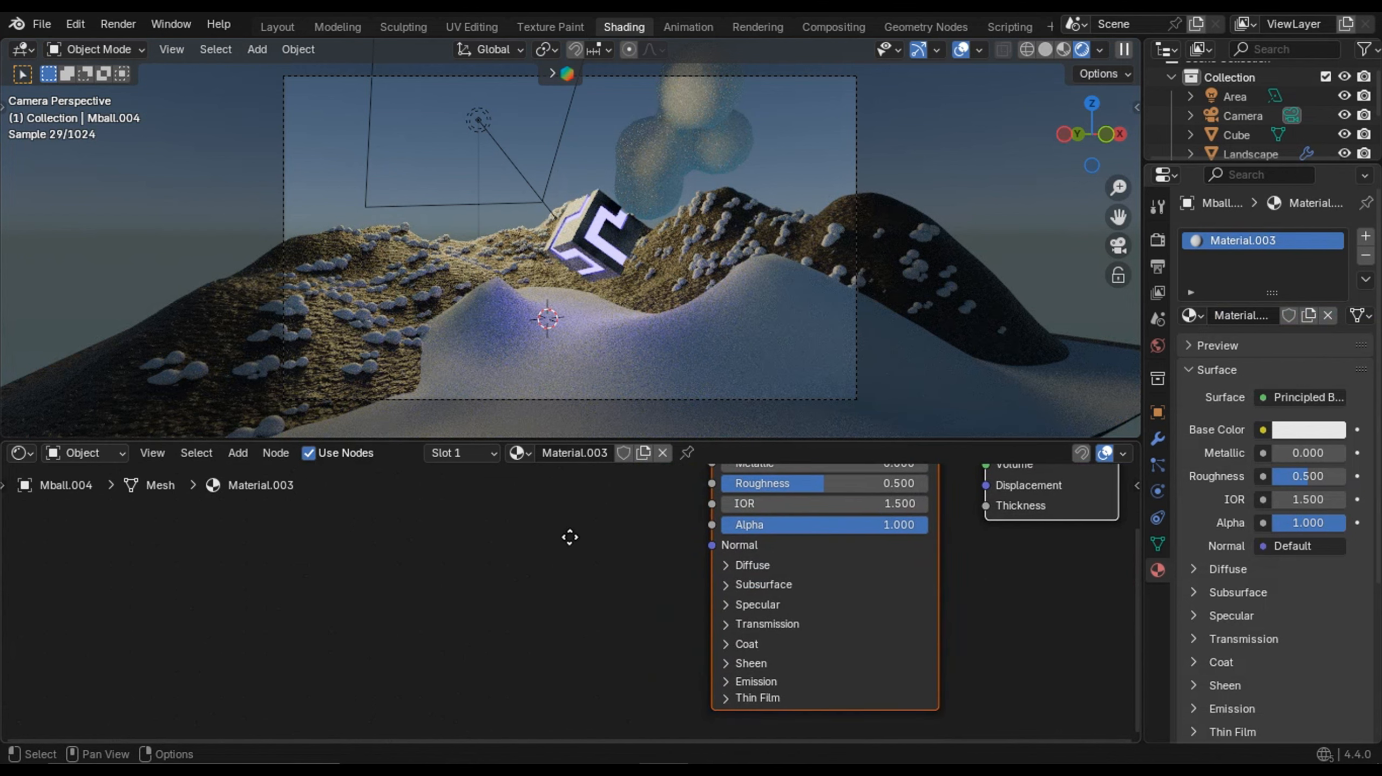
scroll(742, 657, down, 1)
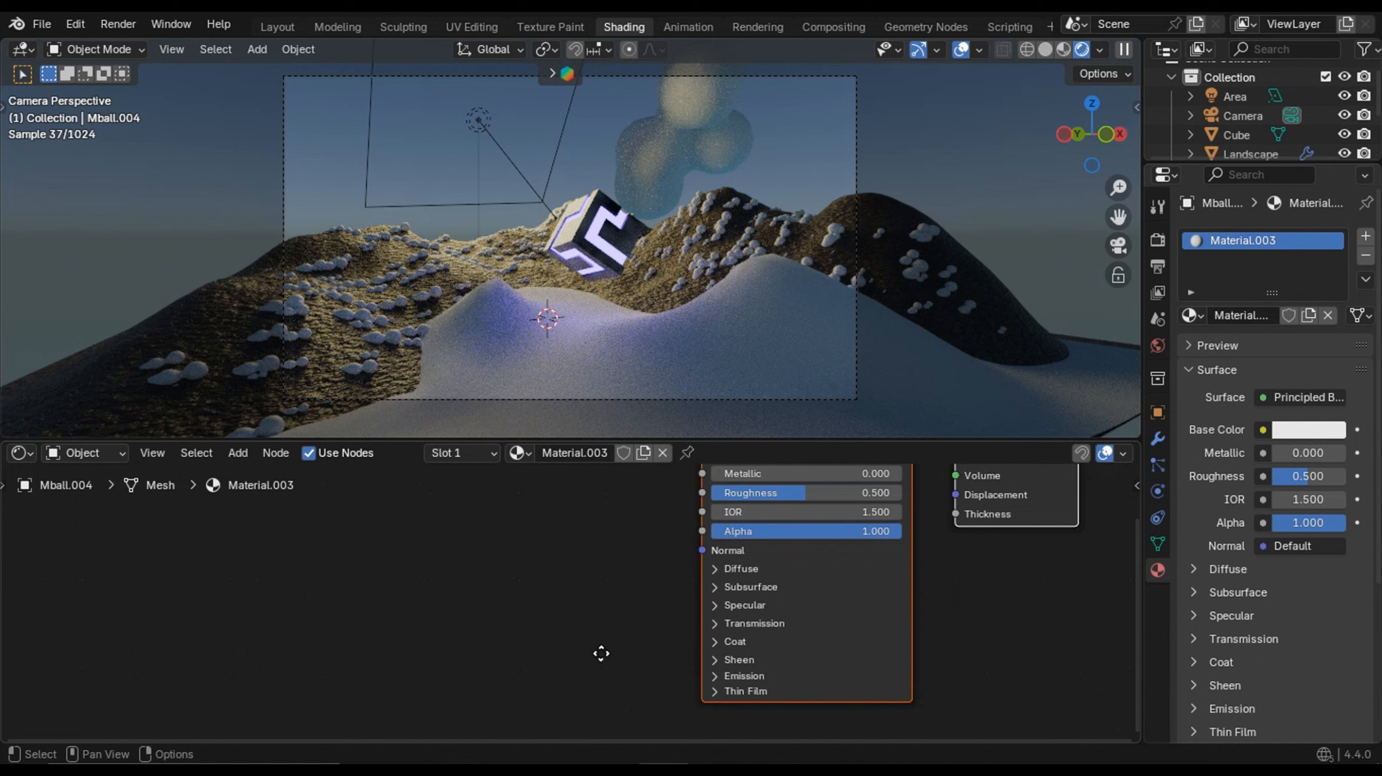
middle_drag(601, 653, 554, 615)
scroll(786, 663, up, 1)
click(741, 644)
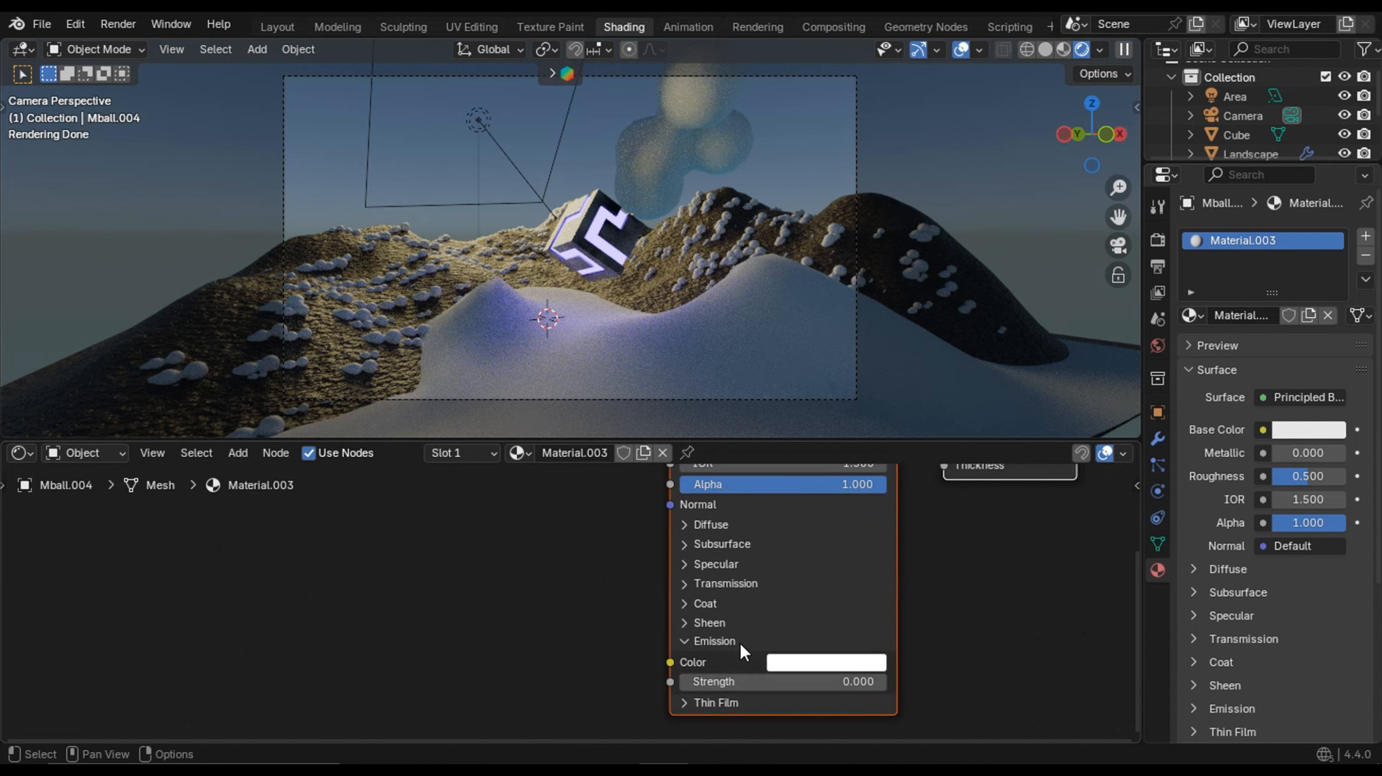
click(882, 682)
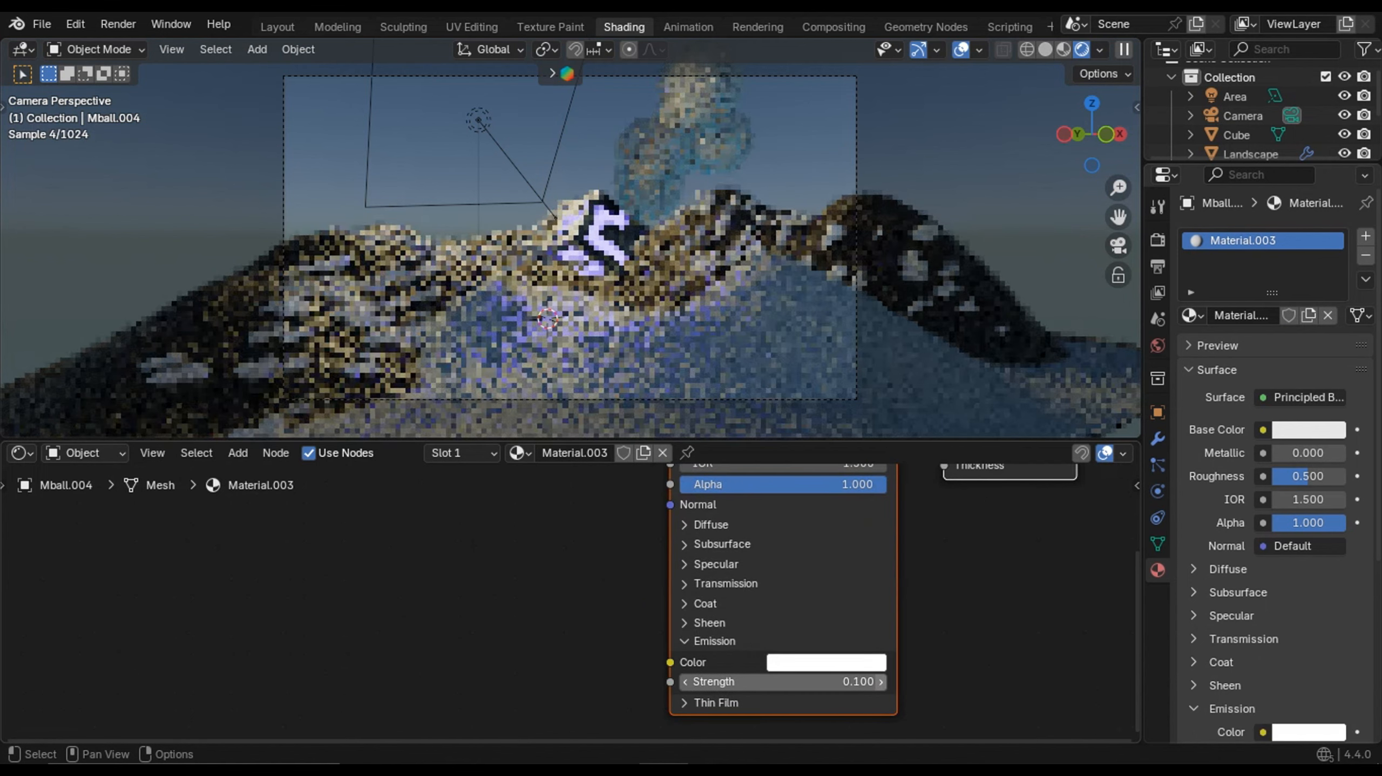
click(882, 682)
click(883, 682)
click(883, 681)
click(882, 682)
click(882, 682)
click(883, 682)
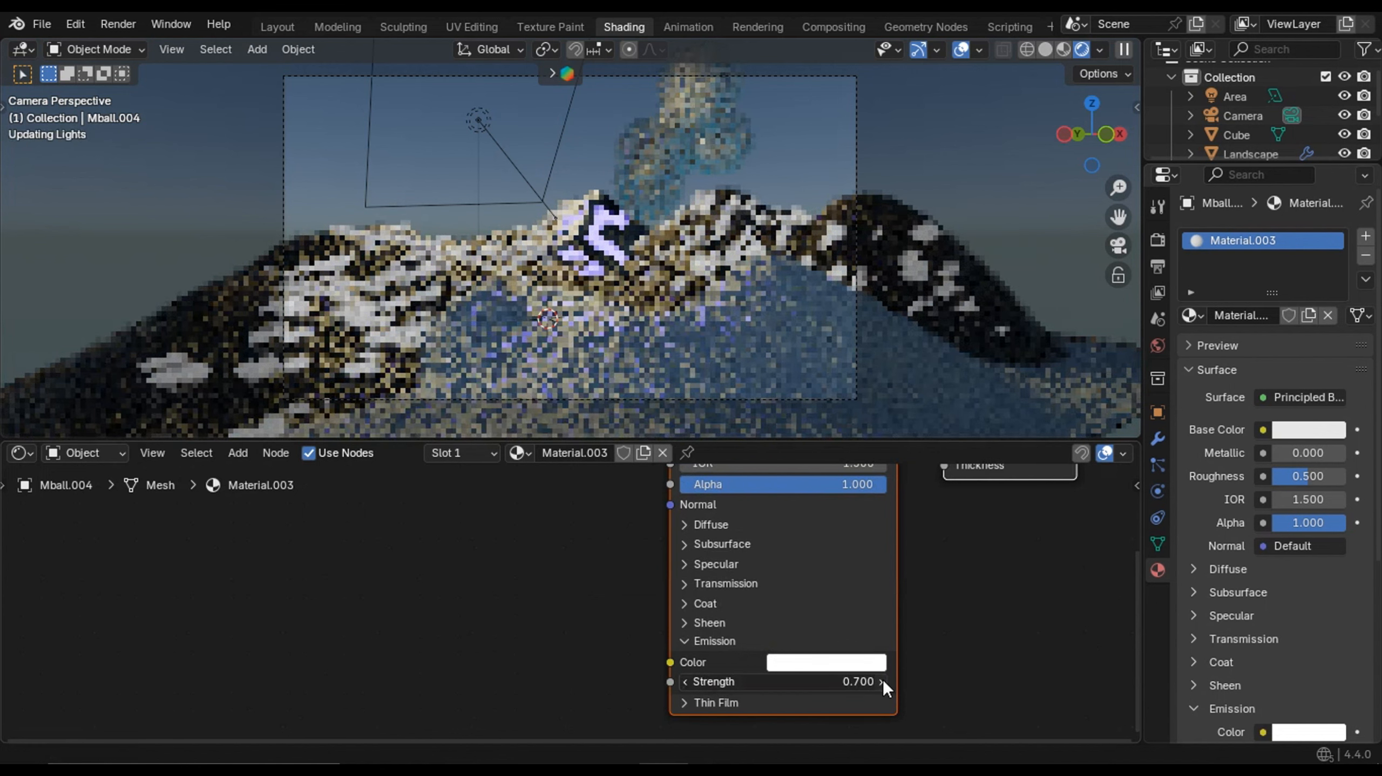
click(883, 682)
click(882, 682)
click(882, 681)
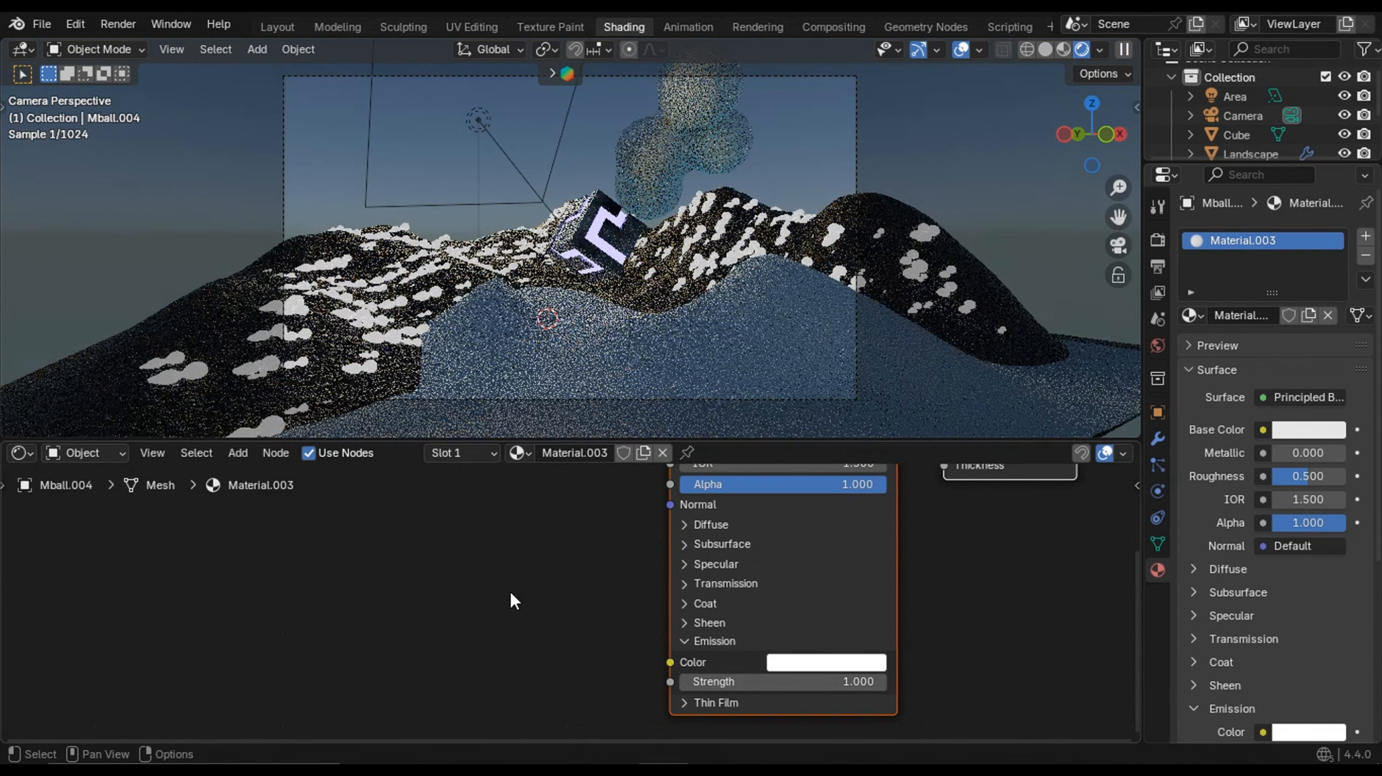
- Add a Layer Weight node beside the Principled BSDF's Emission inputs in the Mball.004 material
middle_drag(518, 583, 584, 593)
key(shift+a)
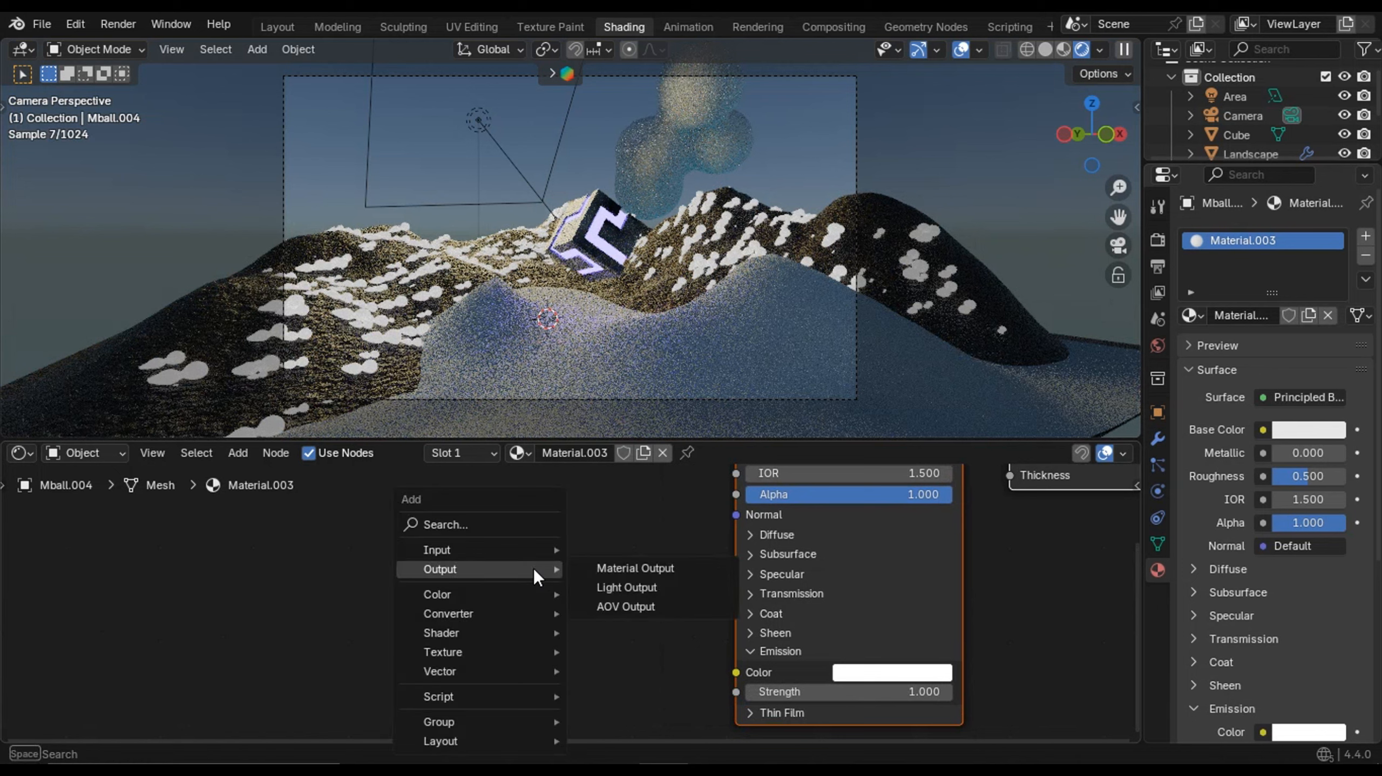
text(lay)
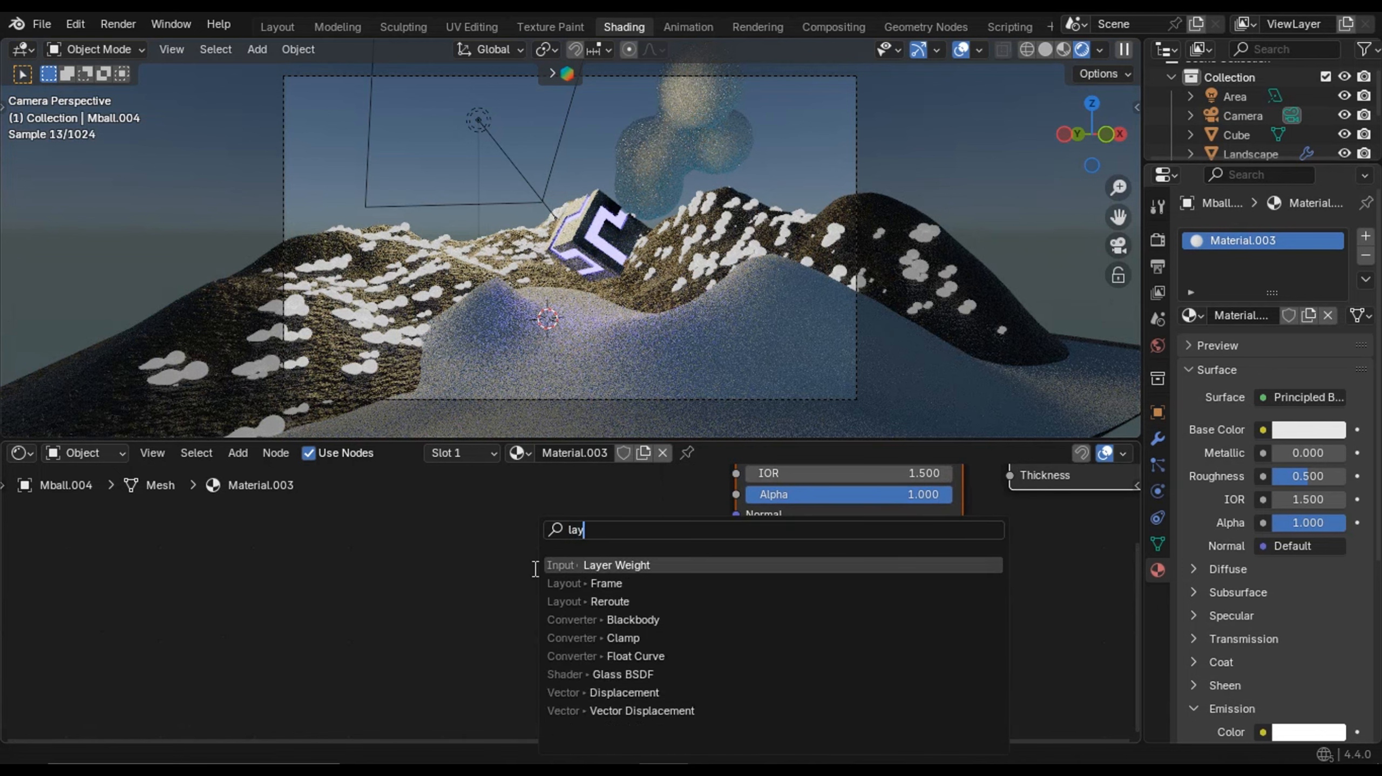
click(616, 565)
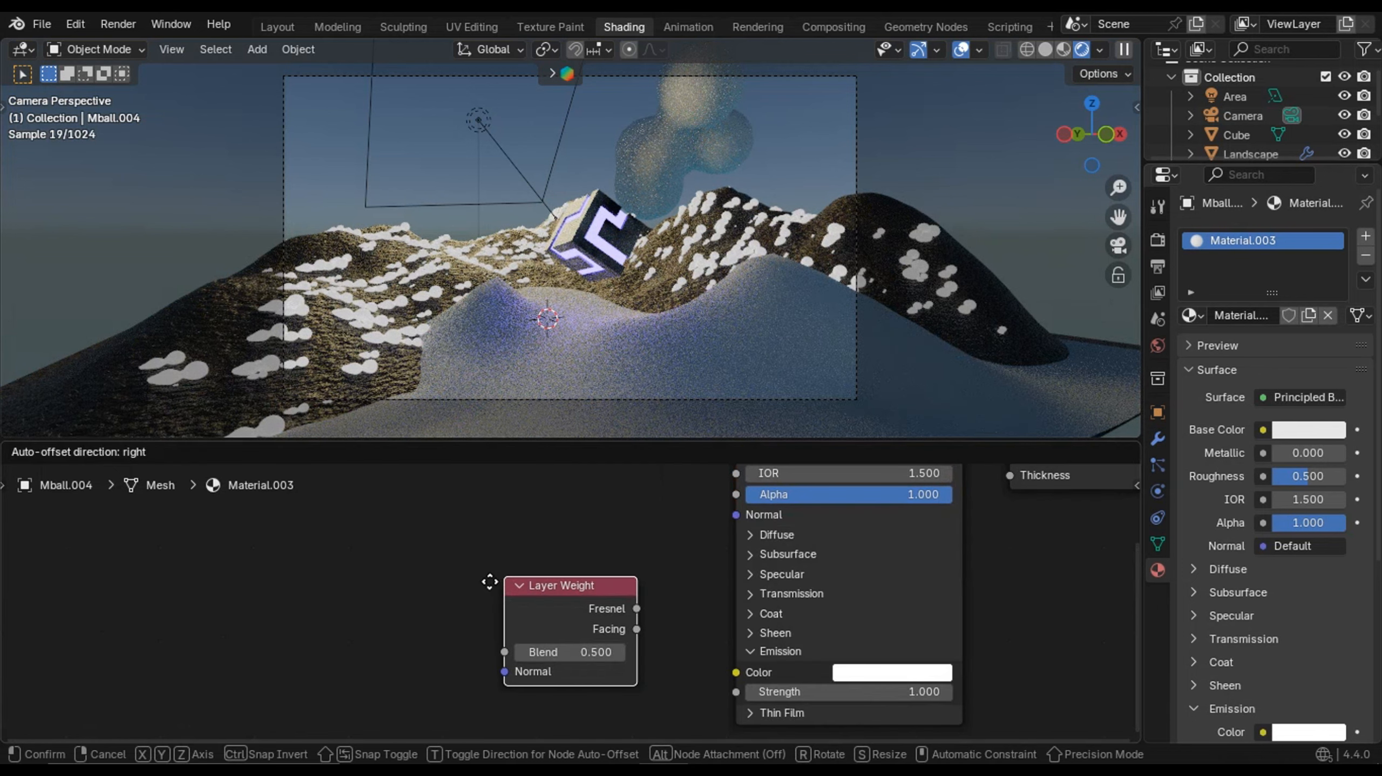
click(480, 602)
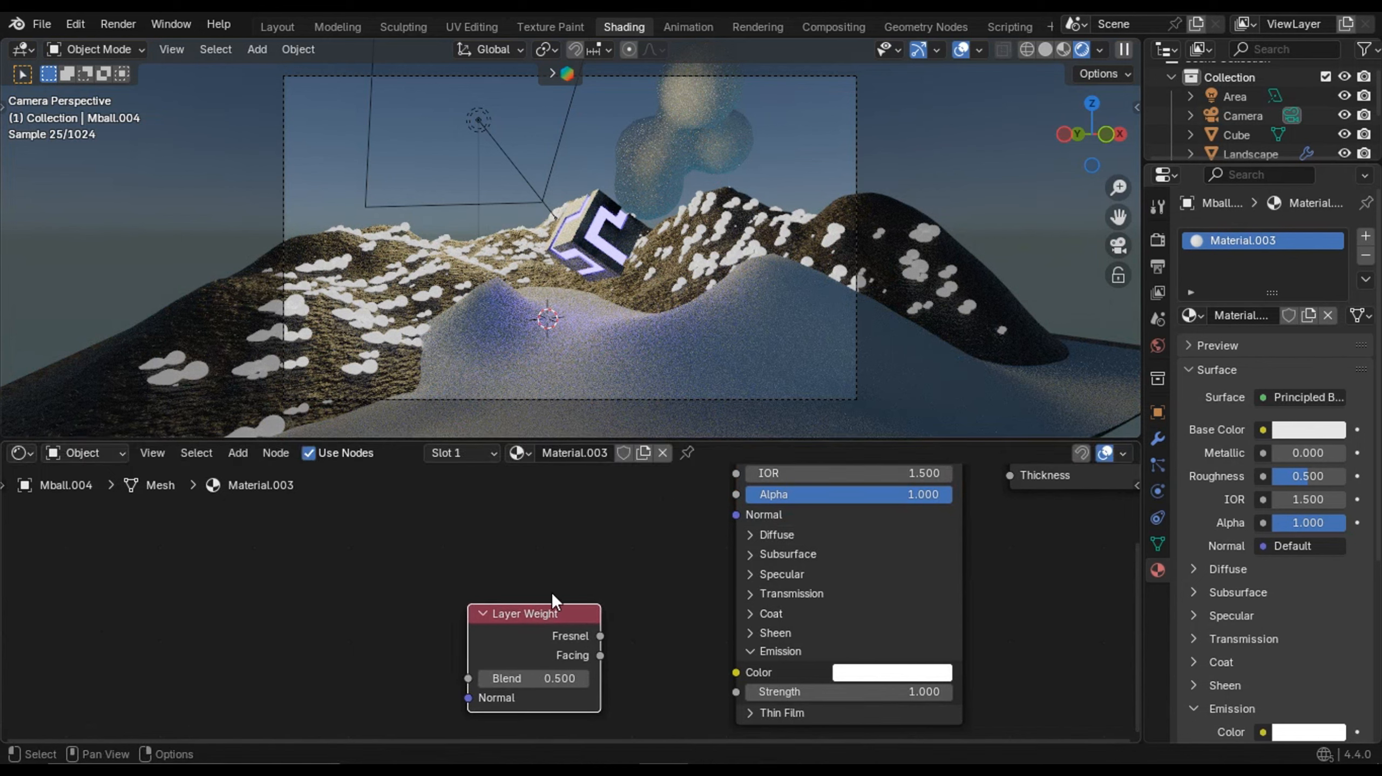
- Connect the Layer Weight's Facing output to the Principled BSDF's Emission Color and move the Layer Weight node farther away from the shader
middle_drag(577, 608, 546, 587)
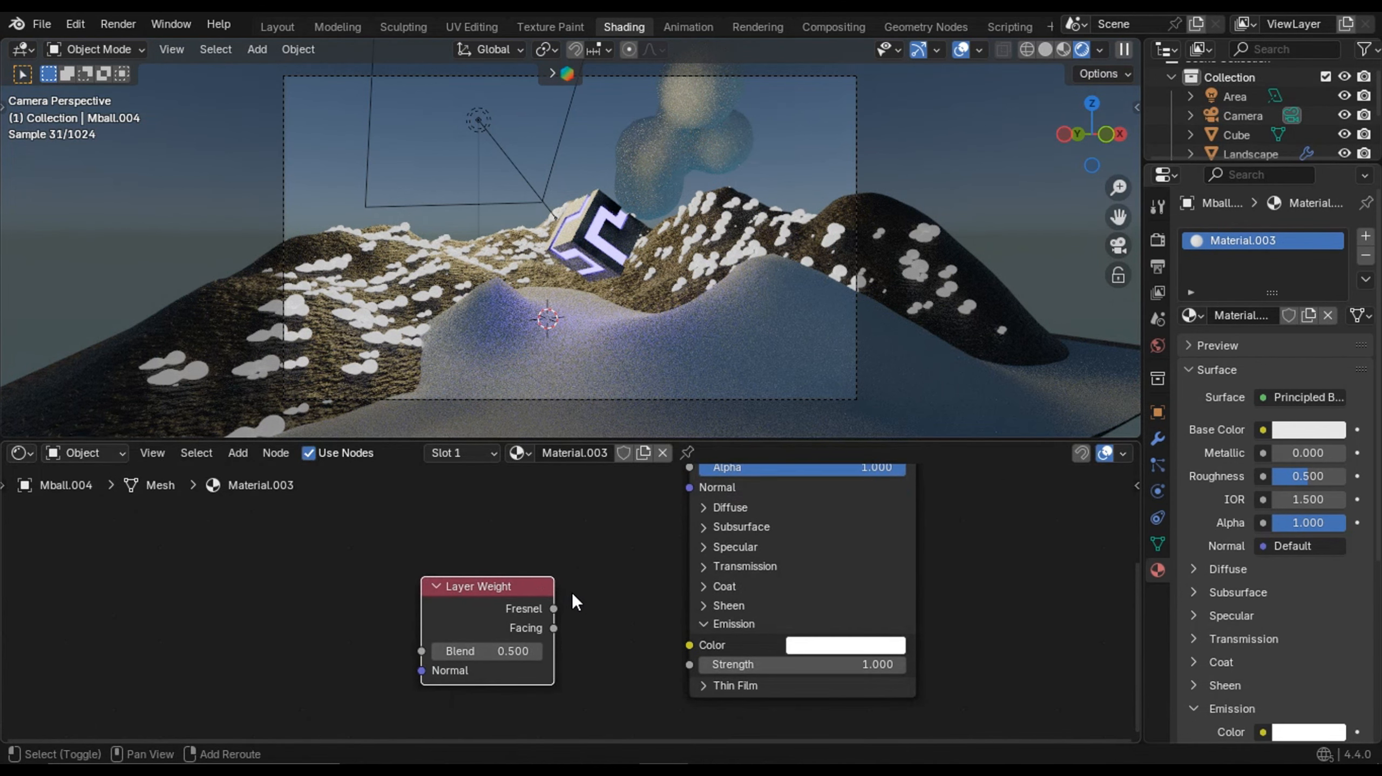
scroll(573, 599, up, 1)
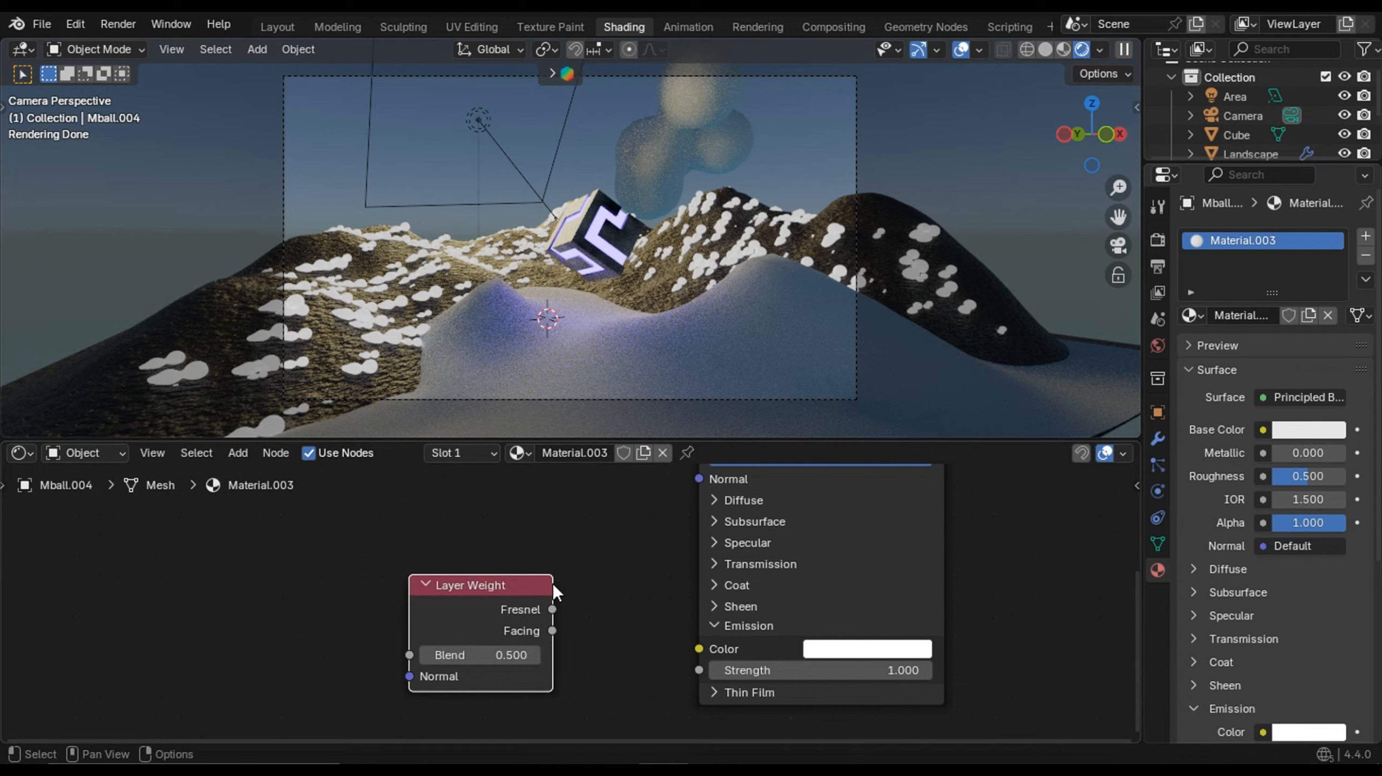
drag(551, 631, 696, 649)
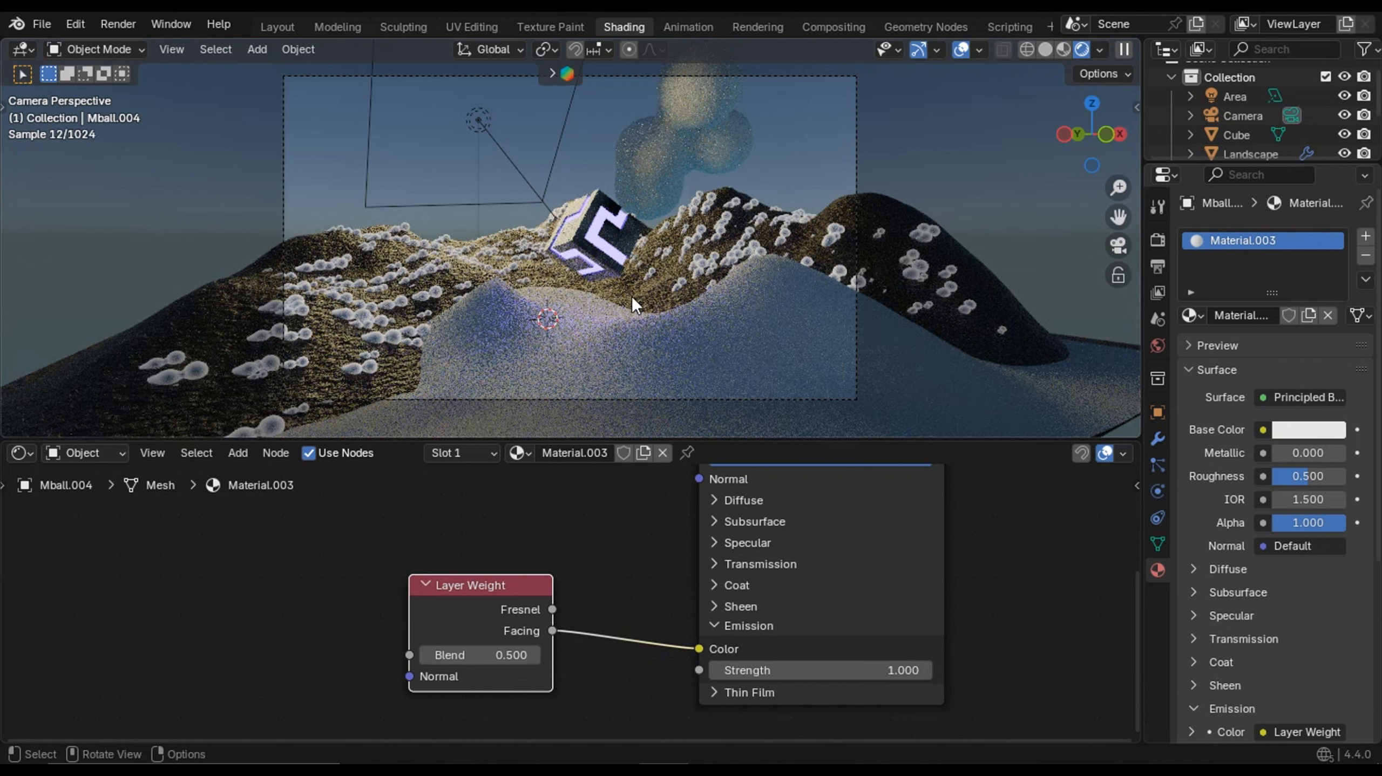
drag(479, 596, 352, 576)
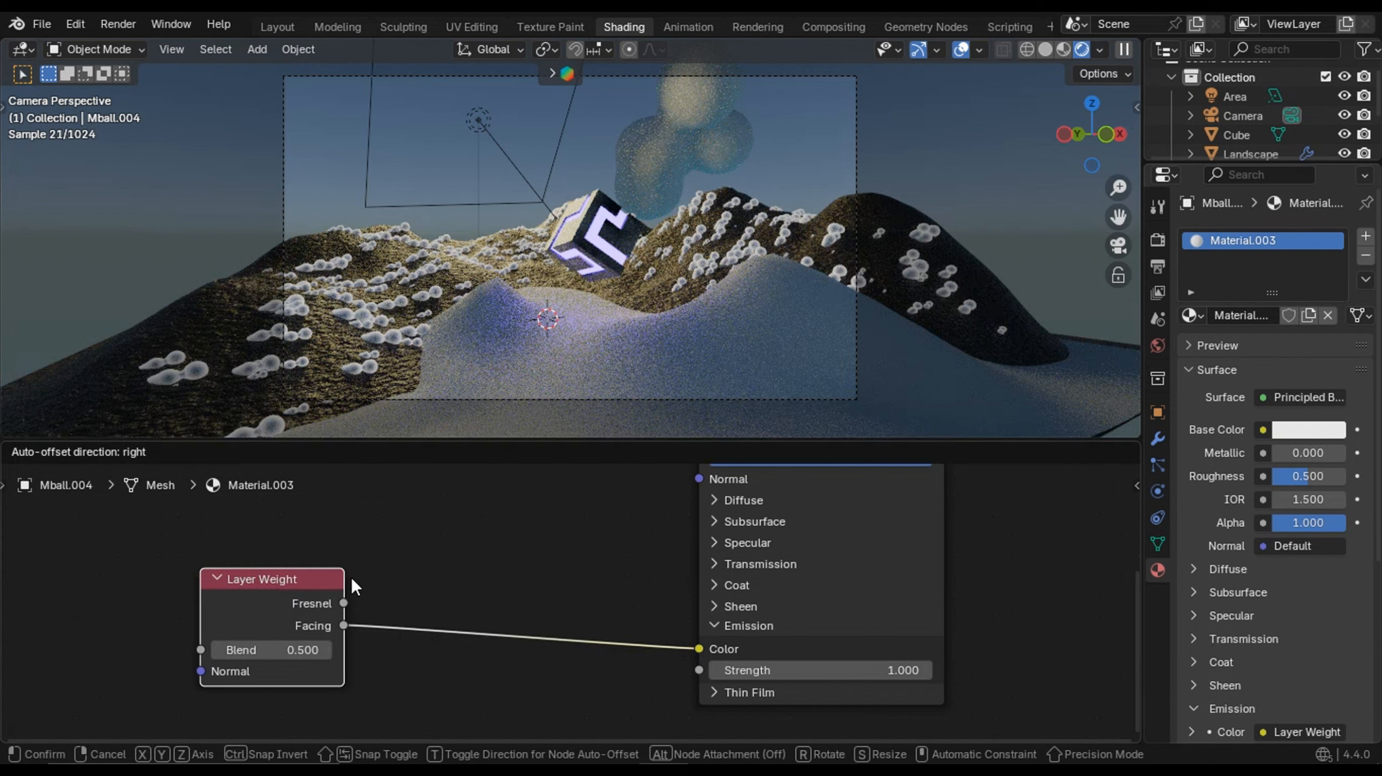